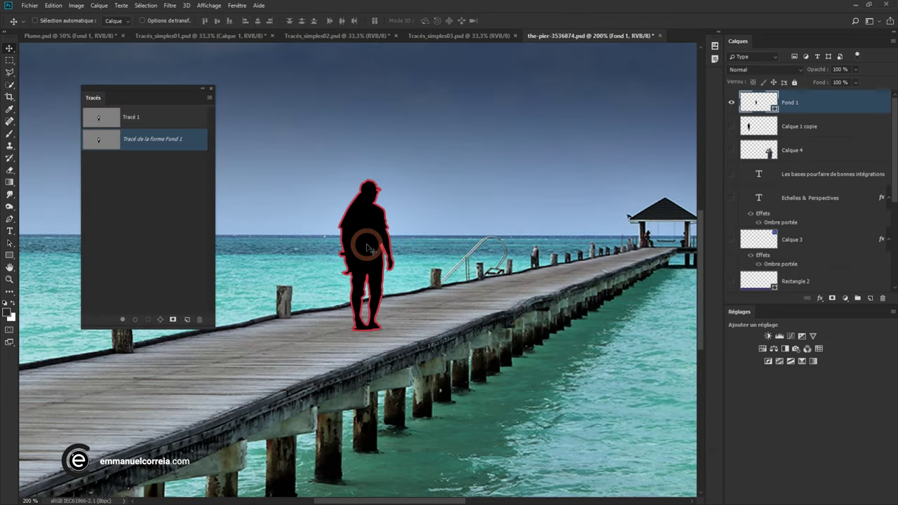
- Move the silhouette path to the right and enlarge it with Free Transform
key(ctrl+t)
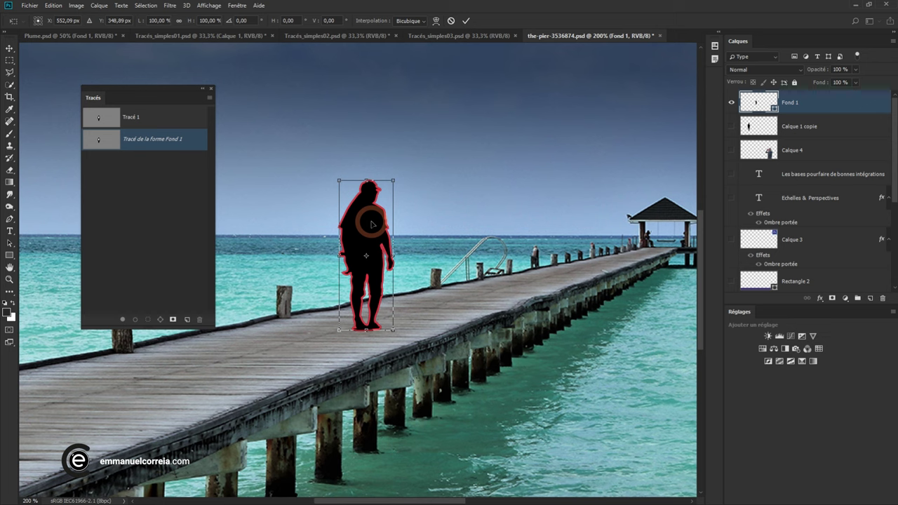
drag(371, 223, 435, 218)
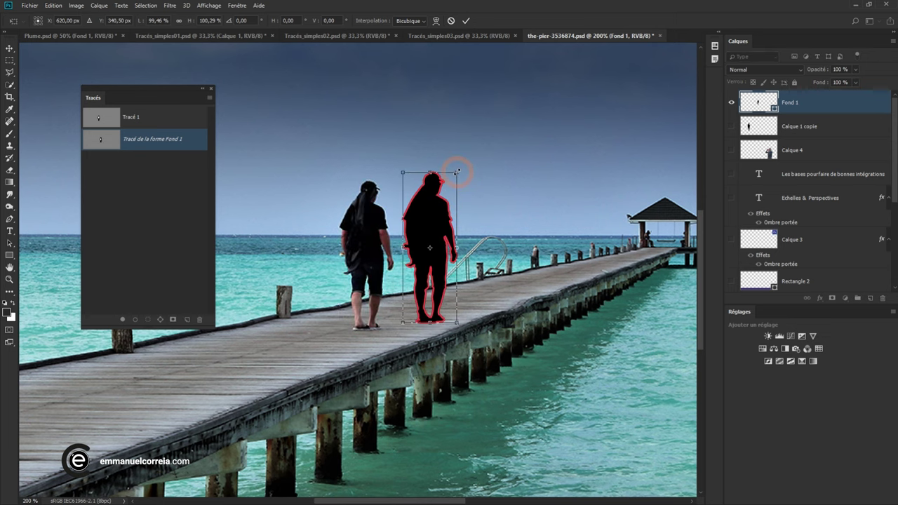
drag(457, 171, 517, 103)
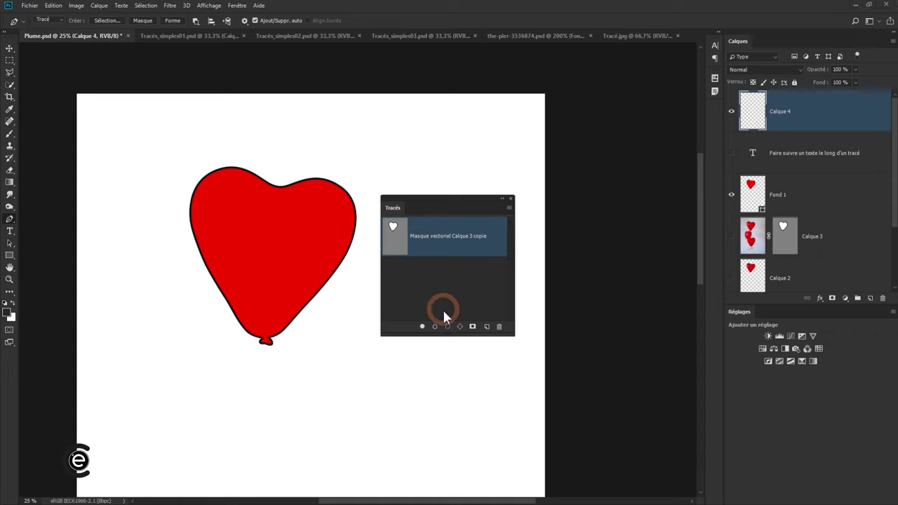
- Demonstrate heart path tricks: load it as a selection, slide text along it, brush-stroke its outline
click(448, 326)
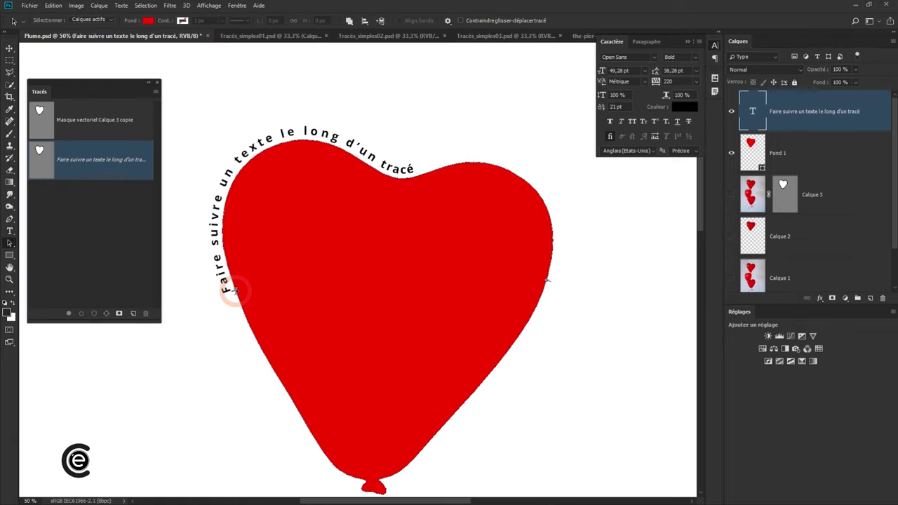
drag(223, 284, 242, 316)
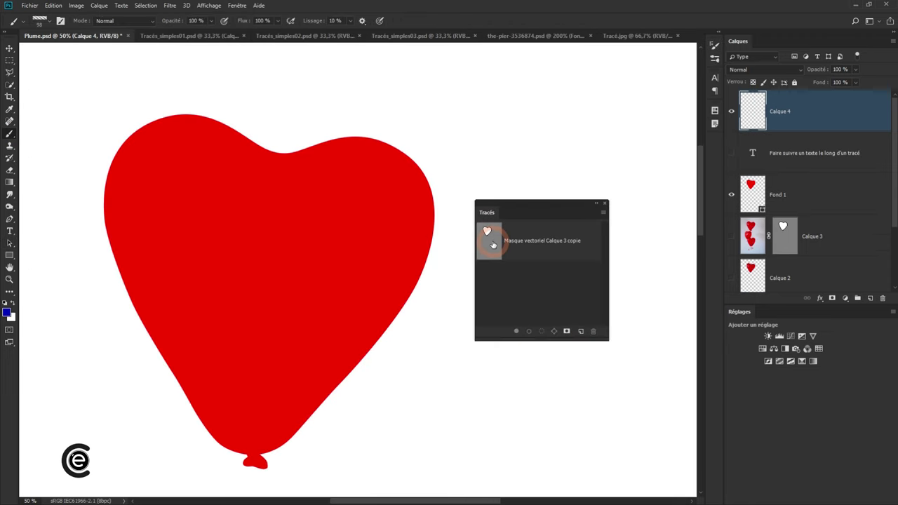
click(497, 249)
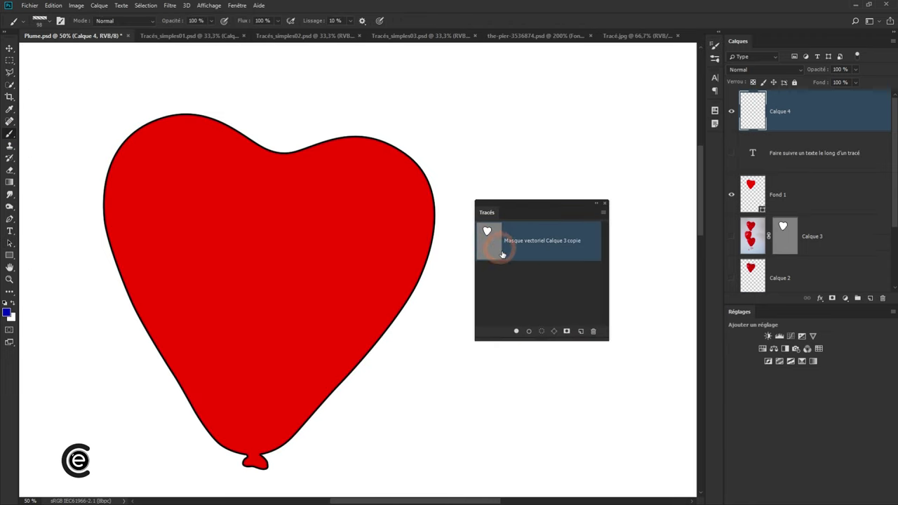
click(539, 331)
click(534, 302)
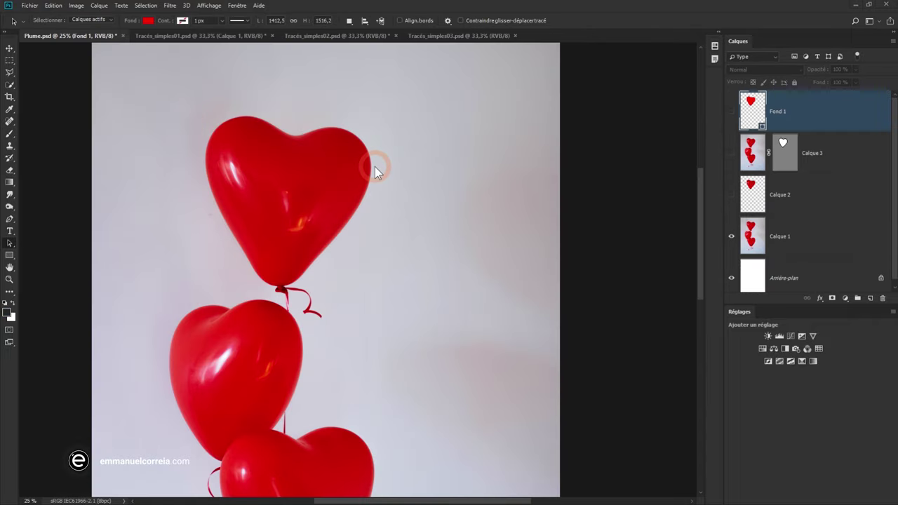
- Choose the Quick Selection tool and show its other selection tool variants
click(705, 199)
click(350, 213)
click(218, 156)
click(10, 85)
drag(10, 88, 68, 94)
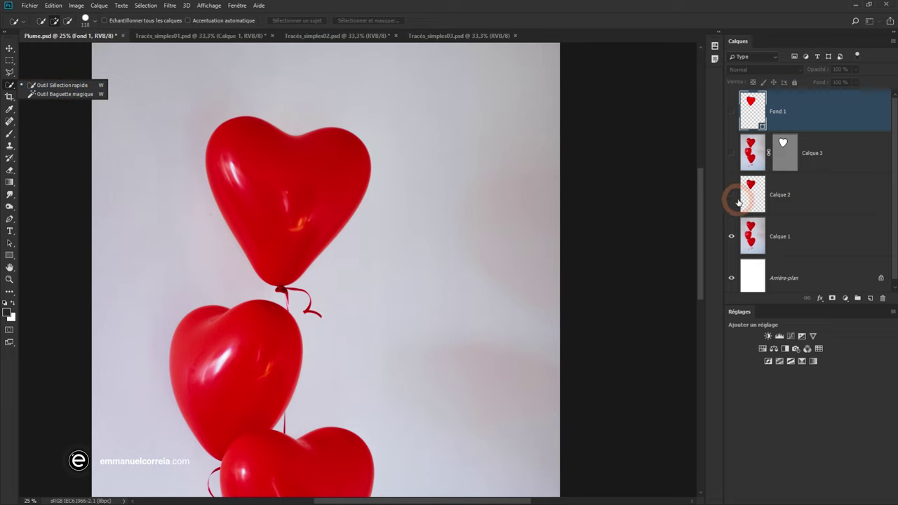
- Hide the Calque 1 photo, show the Calque 2 cut-out heart, and zoom in on its edges
click(732, 235)
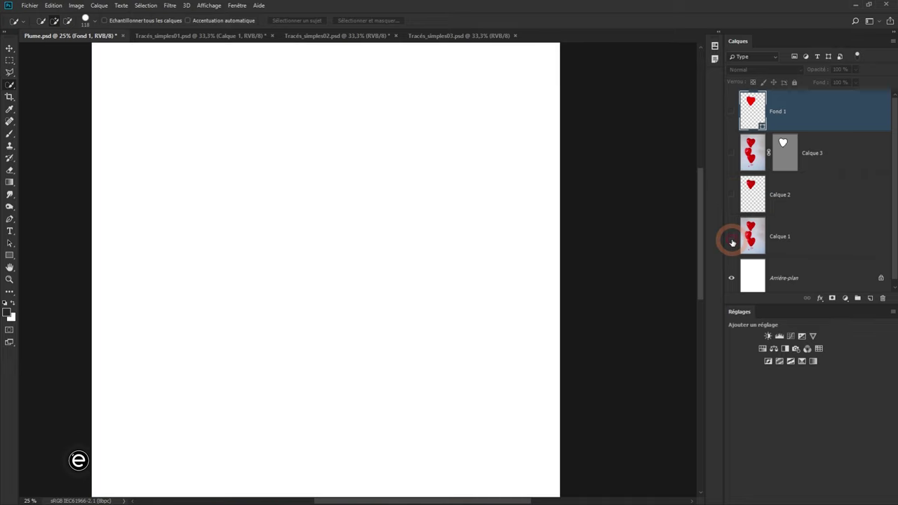
click(731, 195)
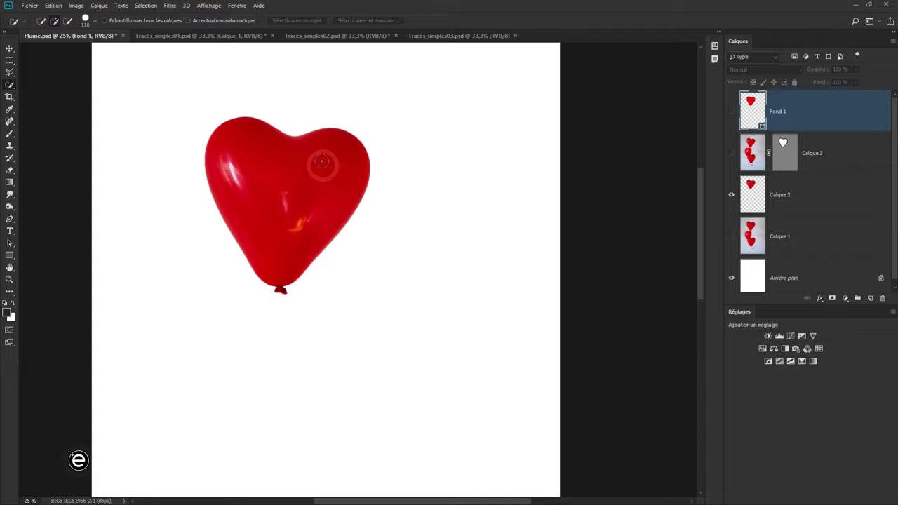
scroll(317, 130, up, 6)
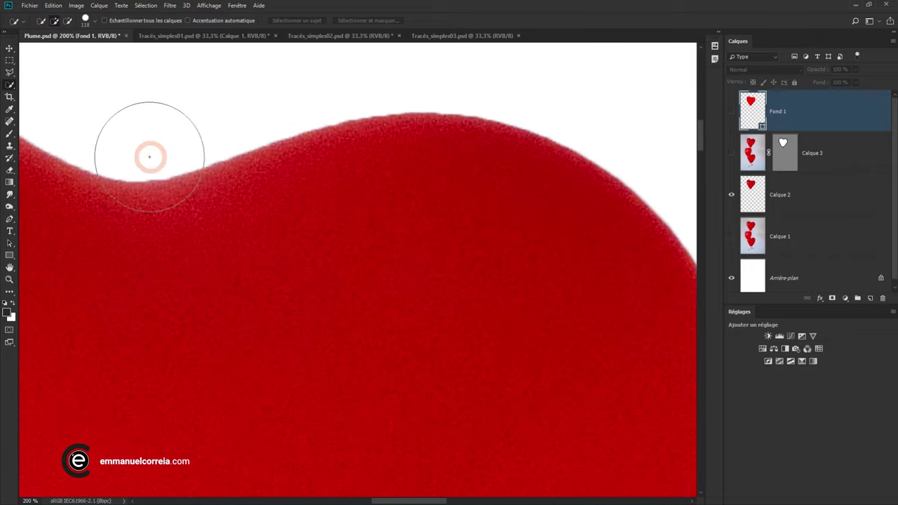
mouse_move(419, 187)
mouse_down()
mouse_move(201, 122)
mouse_move(340, 231)
mouse_up()
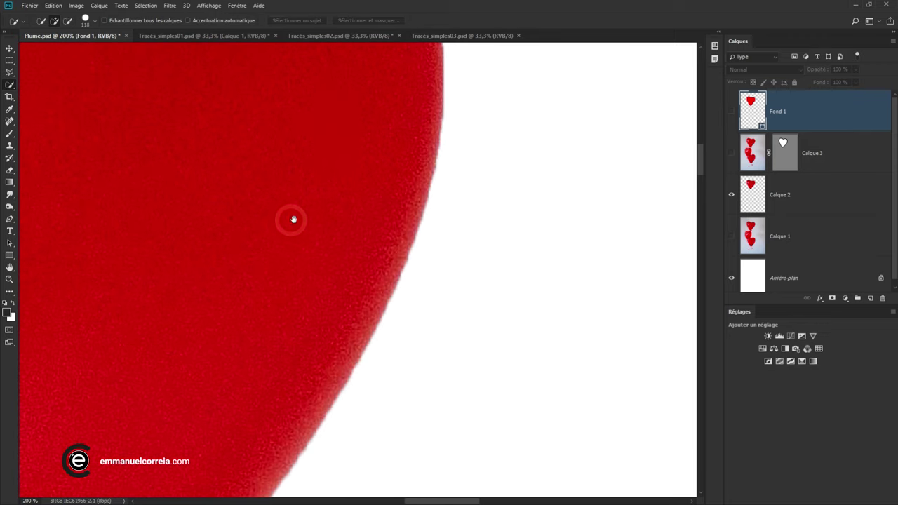
scroll(340, 231, down, 2)
scroll(341, 230, down, 1)
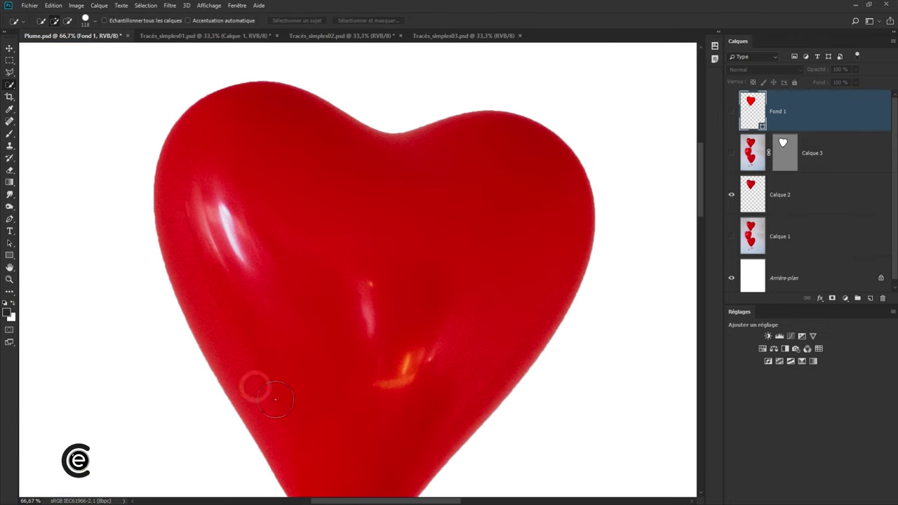
mouse_move(329, 380)
mouse_down()
mouse_move(304, 237)
mouse_move(307, 411)
mouse_up()
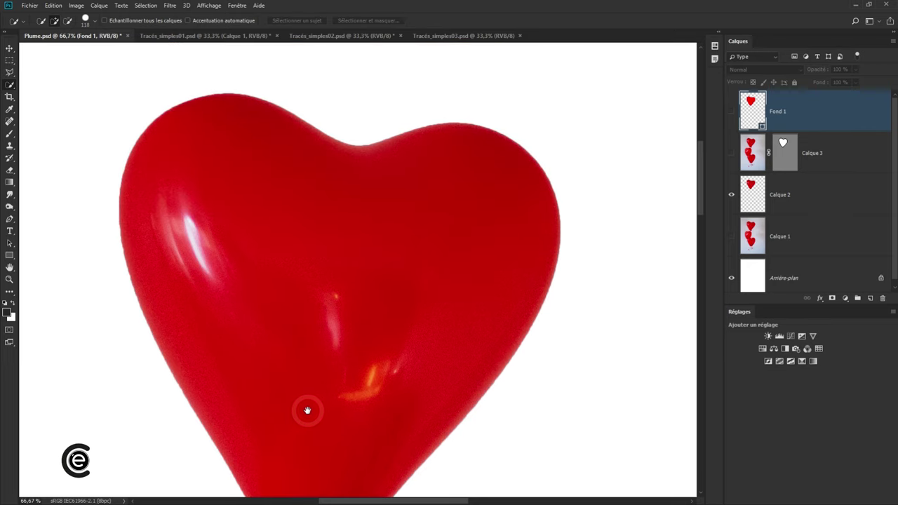
click(210, 125)
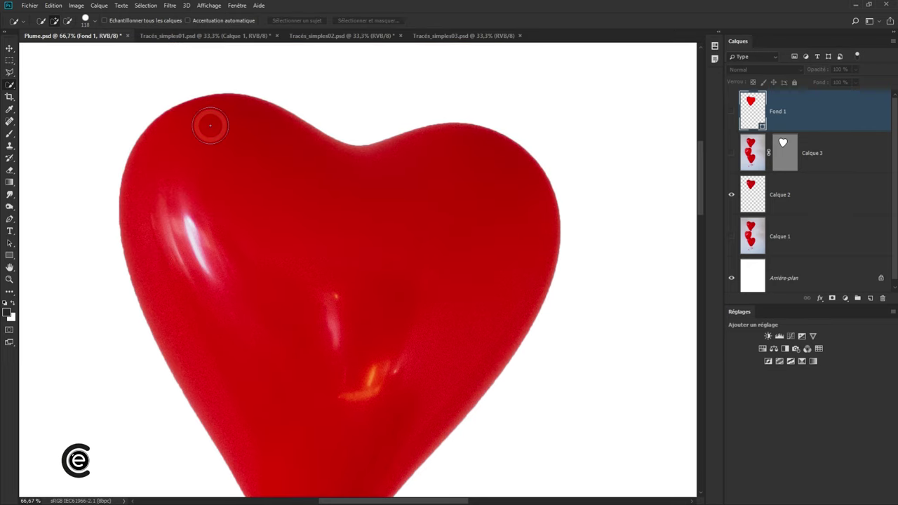
- Swap Calque 2 for the masked balloon on Calque 3 and zoom around to inspect its edges
click(731, 197)
click(732, 156)
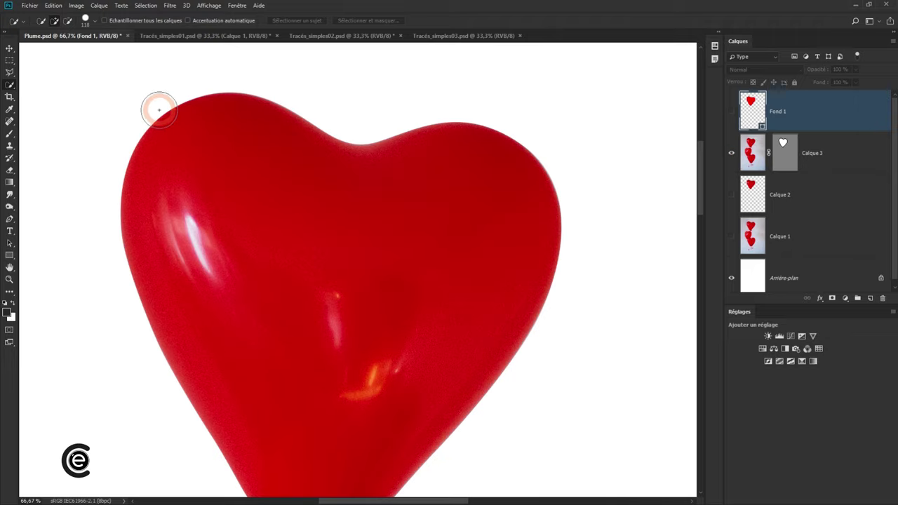
scroll(154, 138, up, 1)
scroll(176, 145, up, 1)
drag(177, 145, 305, 44)
scroll(287, 153, down, 3)
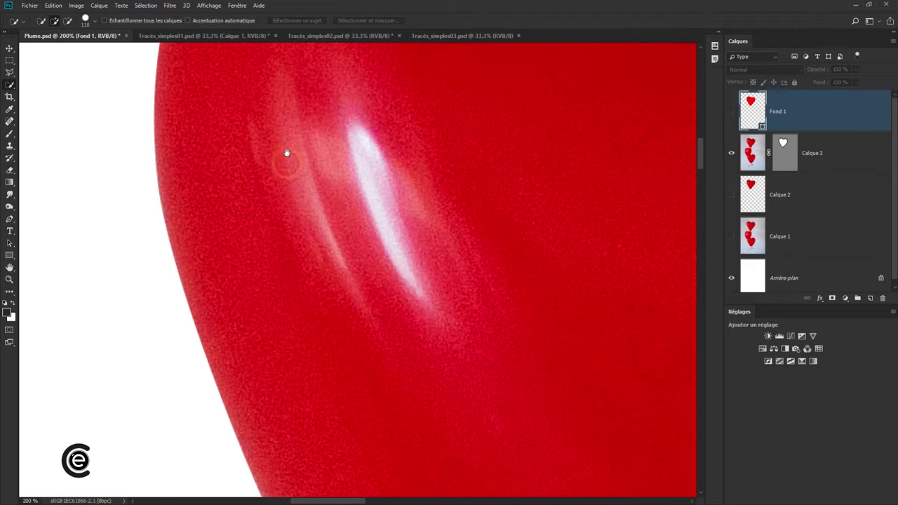
scroll(337, 243, down, 3)
mouse_move(390, 352)
mouse_down()
mouse_move(381, 285)
mouse_move(306, 248)
mouse_move(332, 208)
mouse_move(341, 307)
mouse_move(437, 247)
mouse_move(351, 336)
mouse_move(344, 322)
mouse_up()
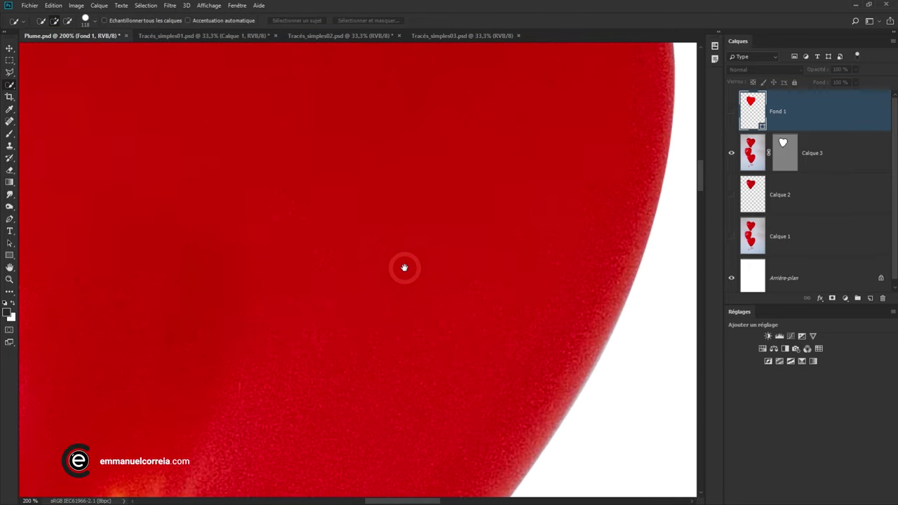
alt+click(399, 256)
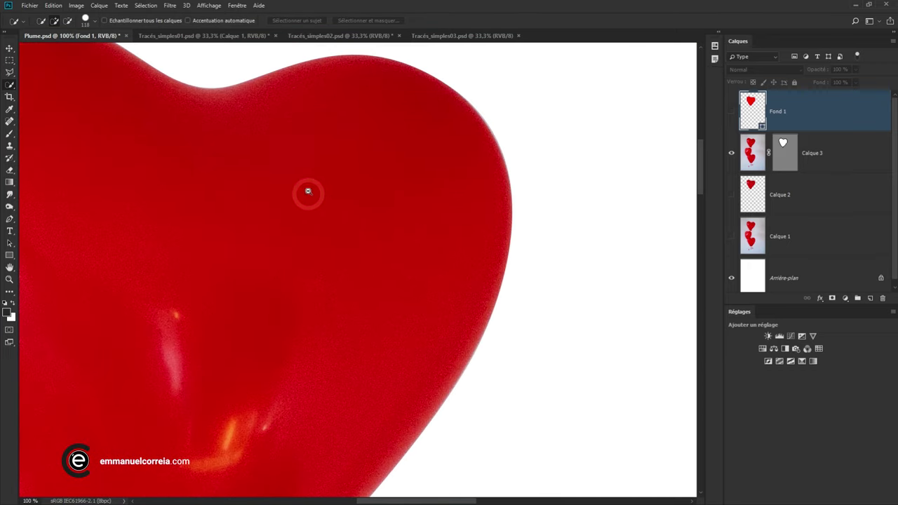
drag(134, 158, 208, 138)
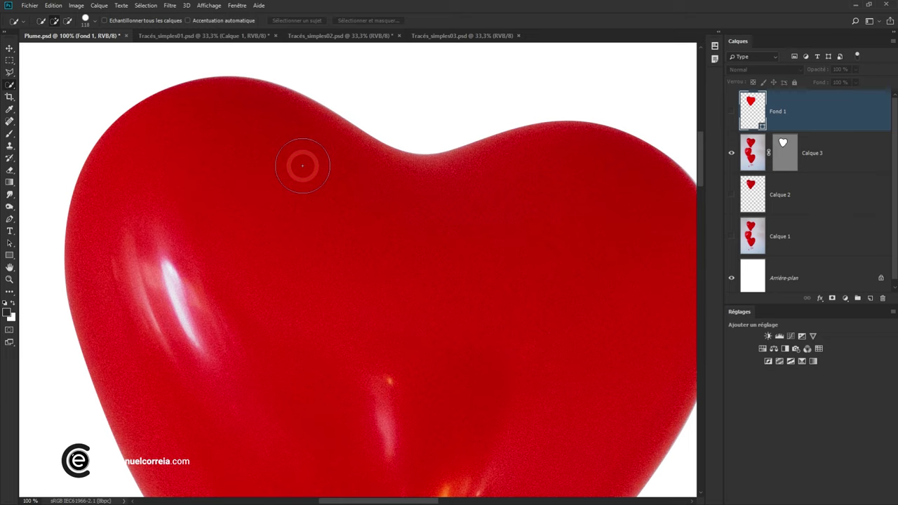
- Show the flat red heart on Fond 1, hide Calque 3, and zoom out to the whole heart
click(731, 111)
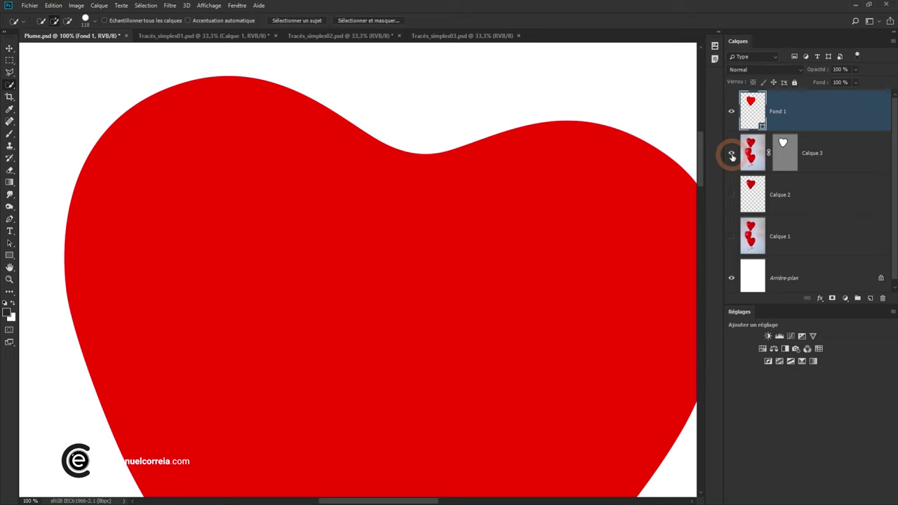
click(732, 155)
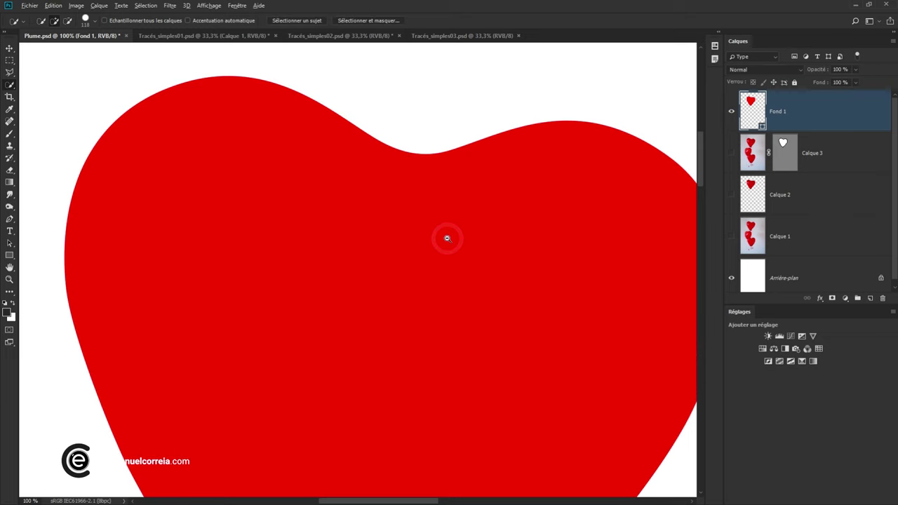
key(ctrl+minus)
key(ctrl+minus)
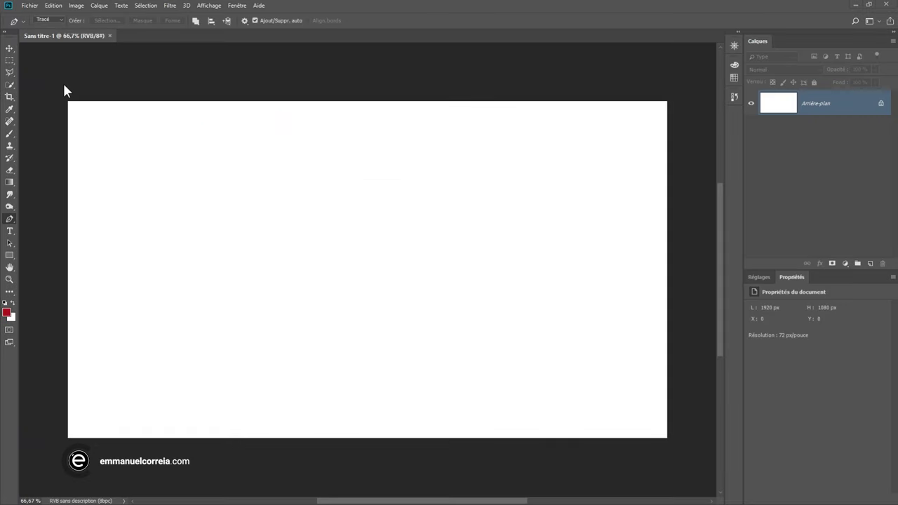
right_click(11, 219)
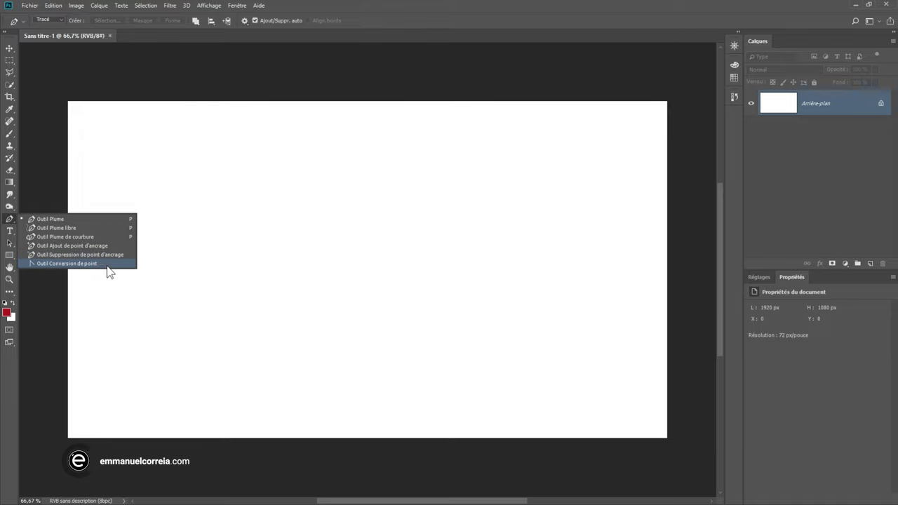
click(75, 220)
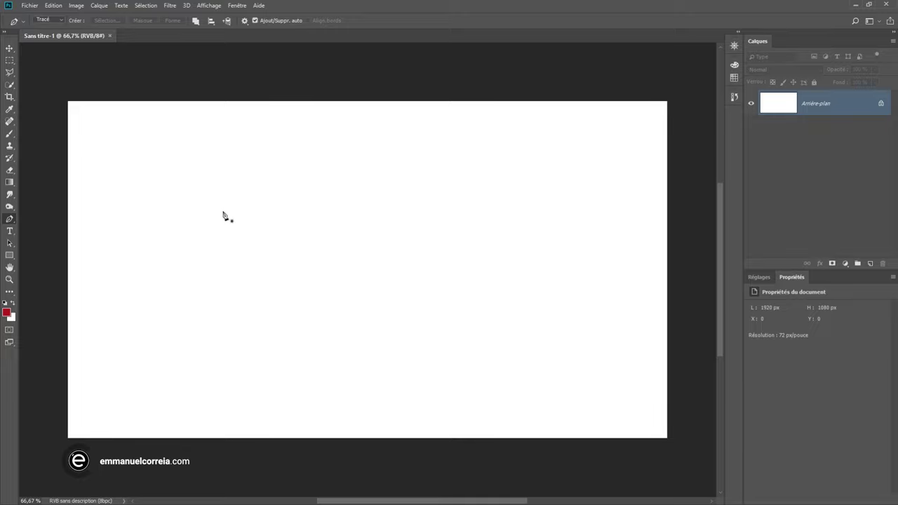
click(150, 173)
click(286, 166)
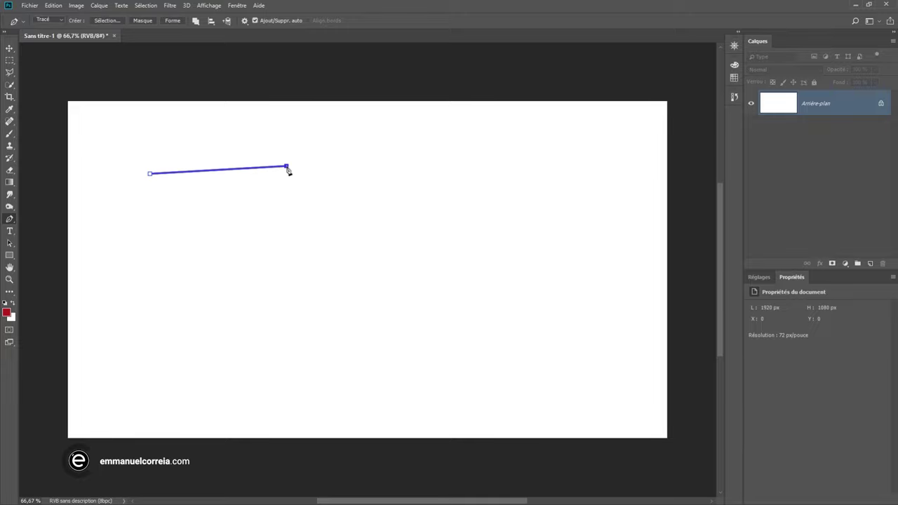
click(335, 260)
click(483, 224)
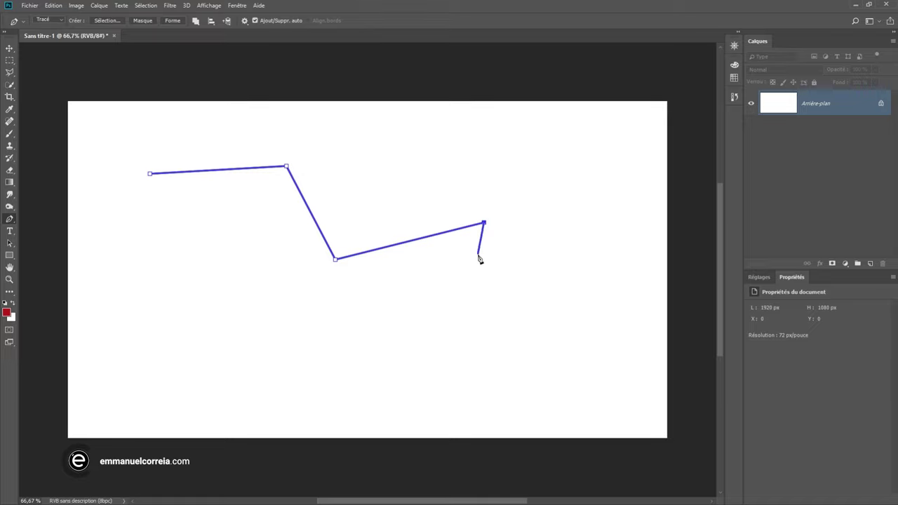
key(Escape)
key(Escape)
key(ctrl+z)
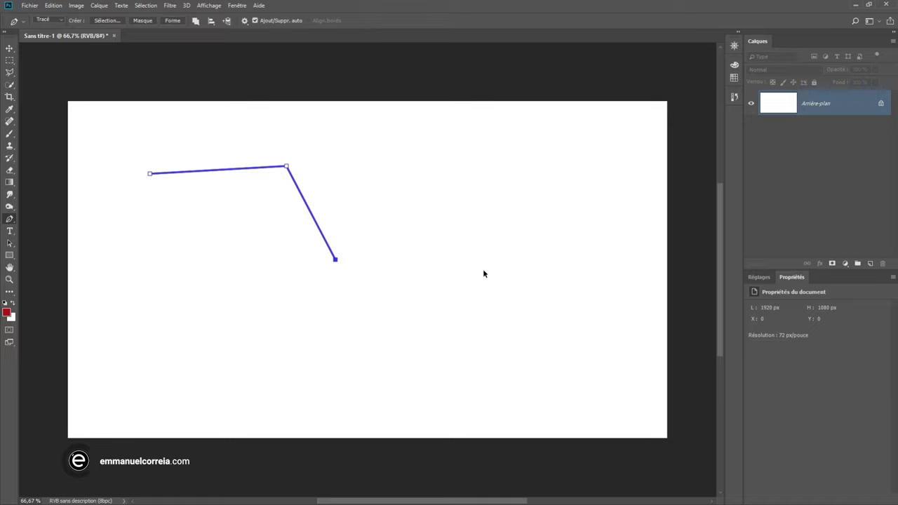
key(ctrl+z)
key(ctrl+z)
key(ctrl+z)
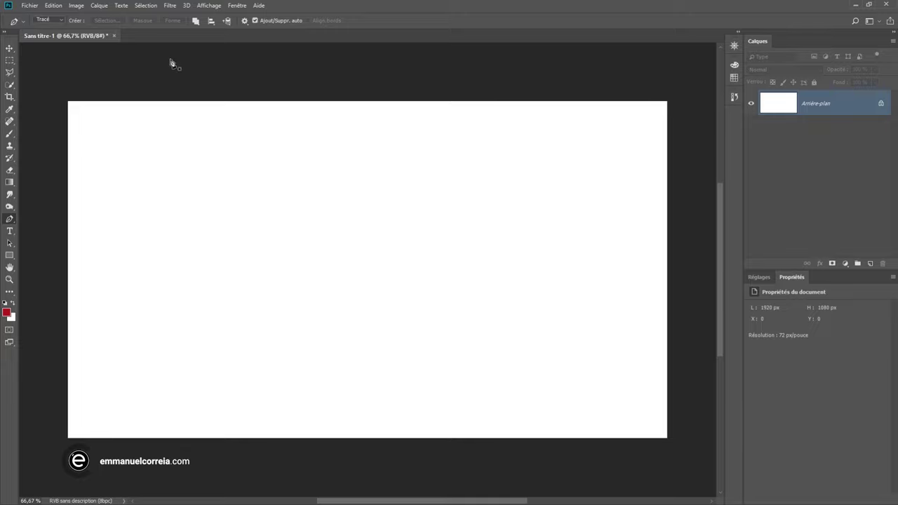
click(245, 22)
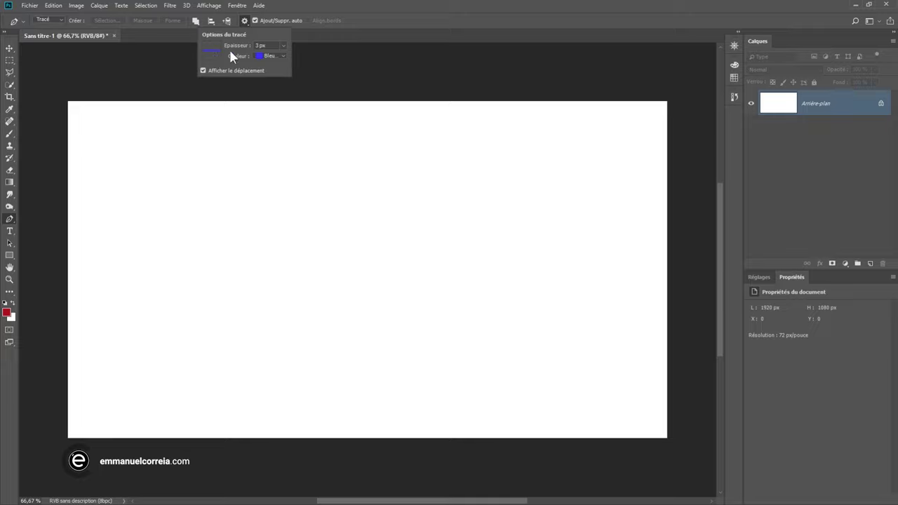
click(263, 56)
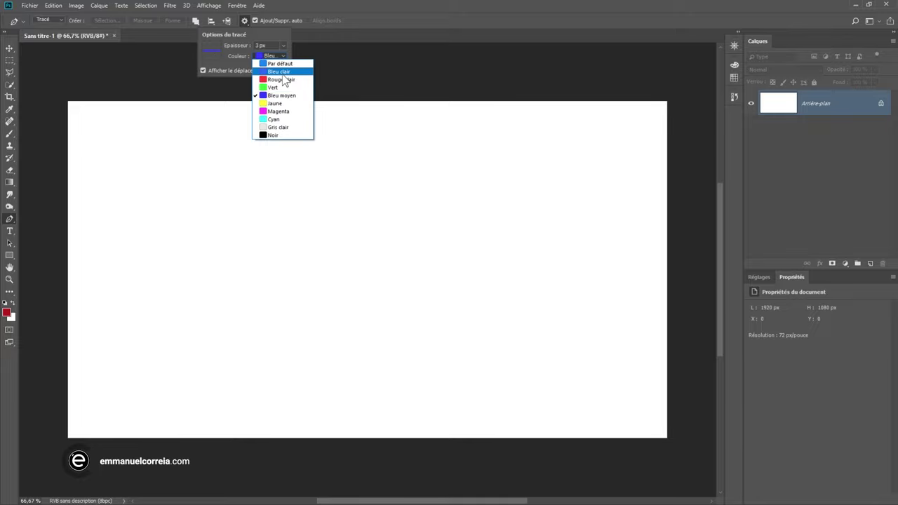
click(249, 59)
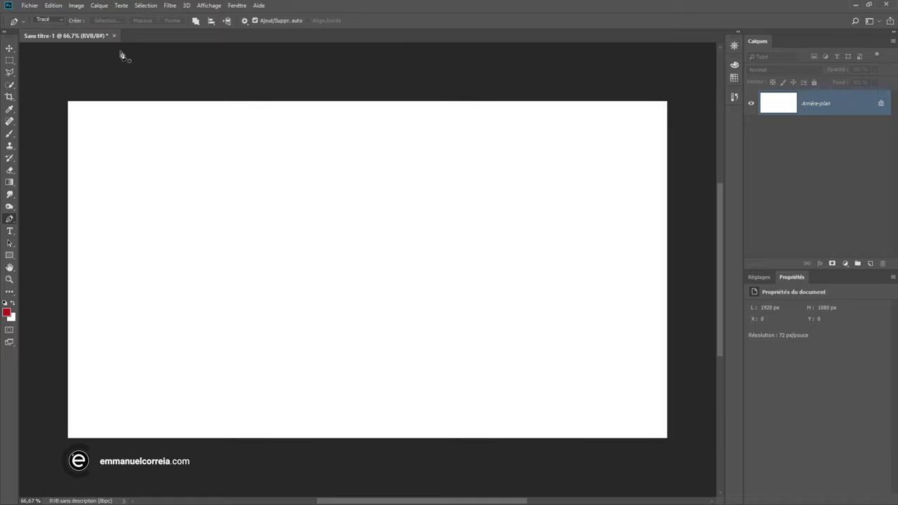
click(60, 22)
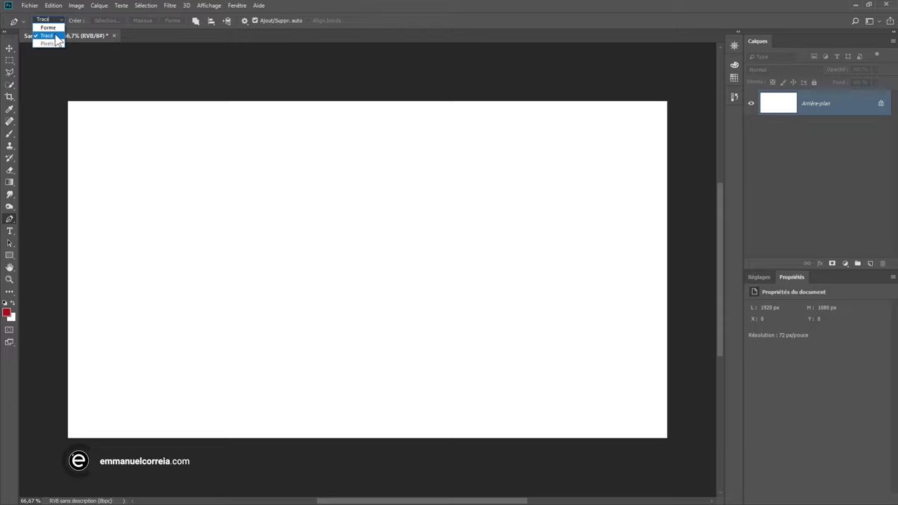
click(152, 150)
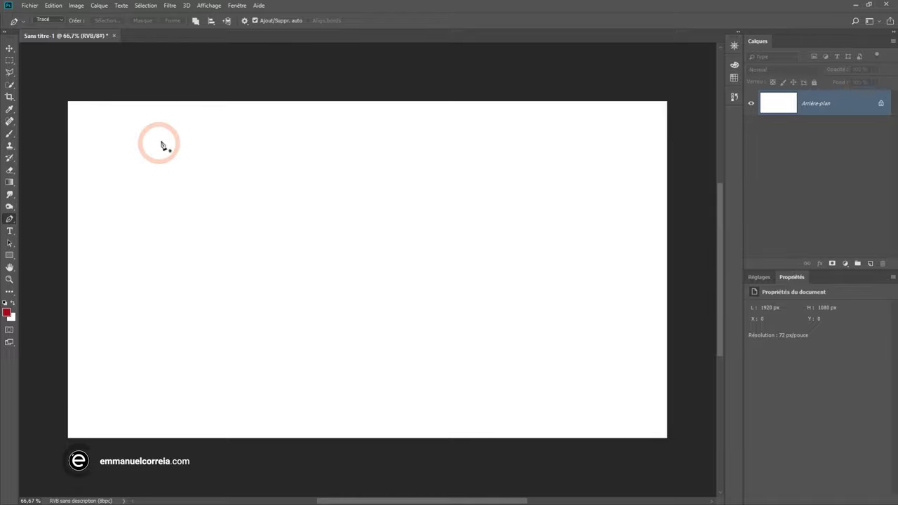
- Show the Tracés panel, move it aside, and set a first pen anchor near the upper left
click(237, 5)
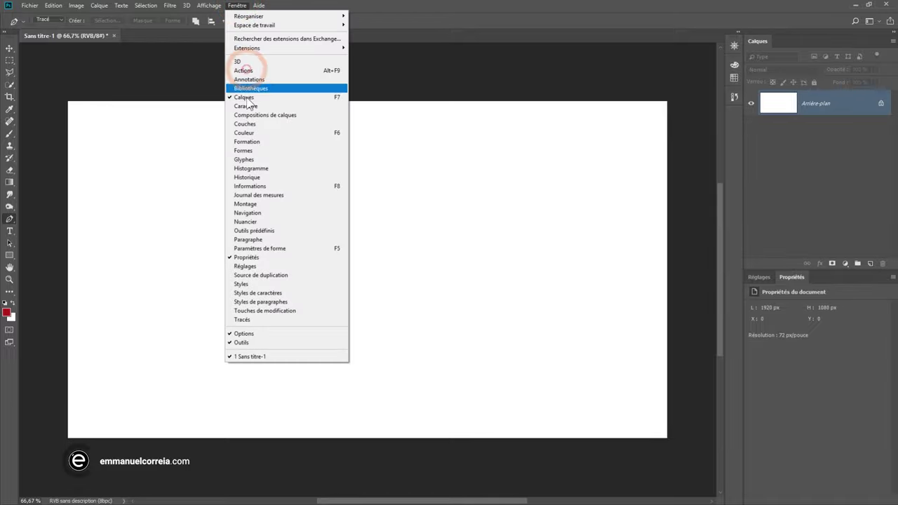
click(242, 320)
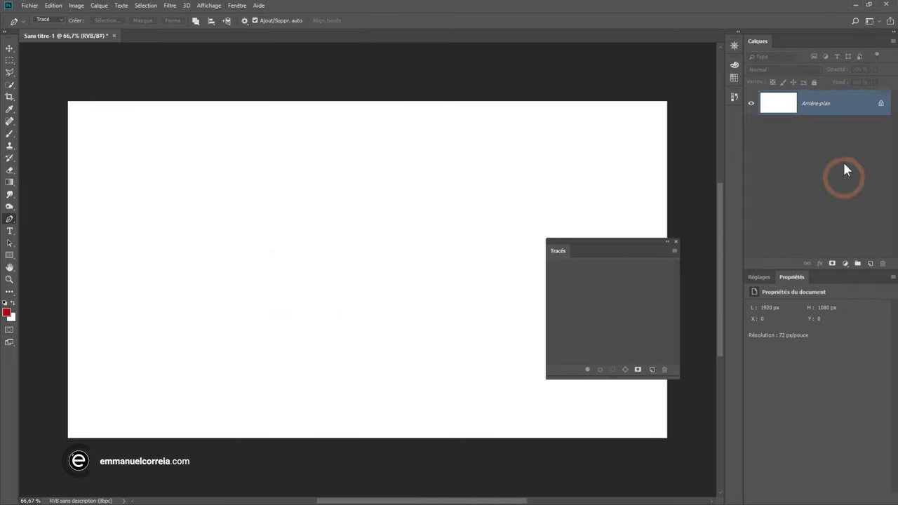
click(785, 282)
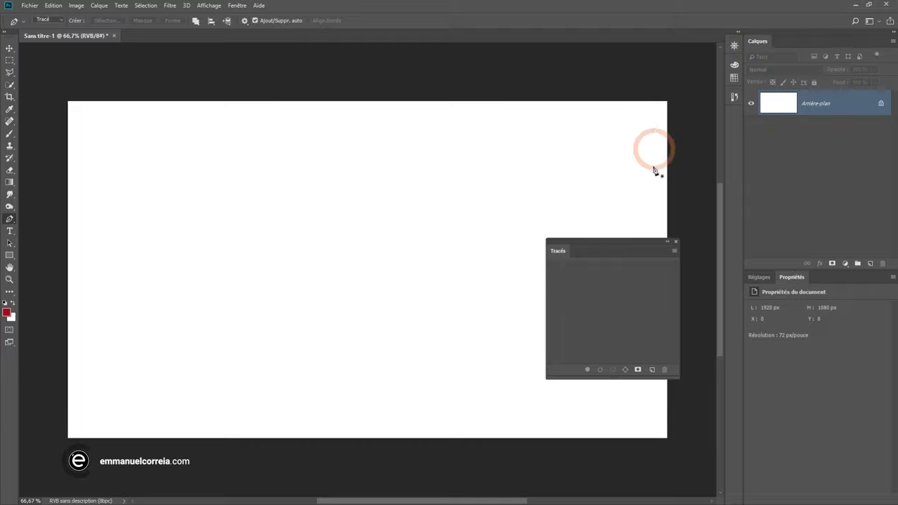
drag(618, 244, 466, 87)
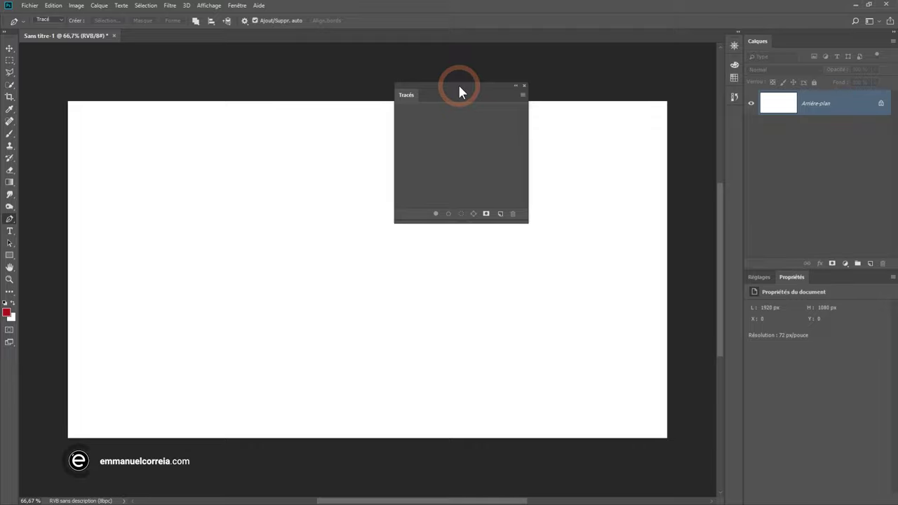
drag(460, 87, 598, 303)
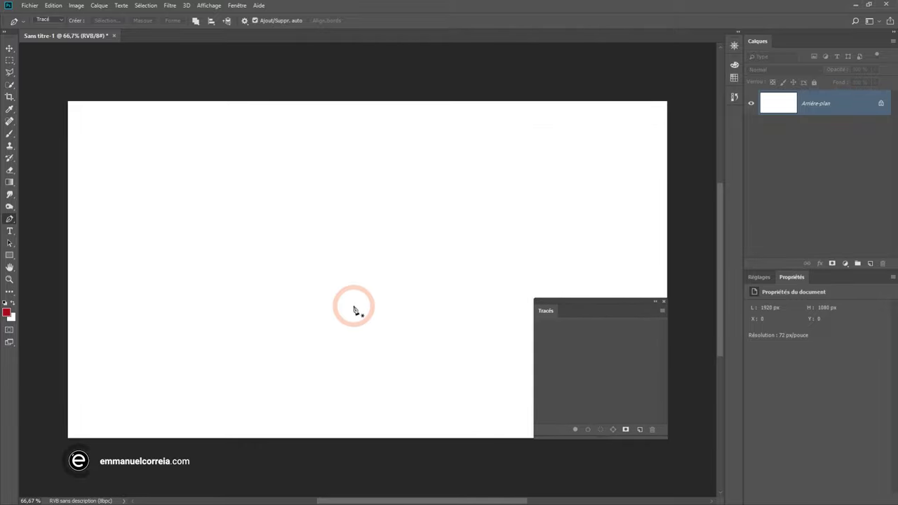
click(140, 168)
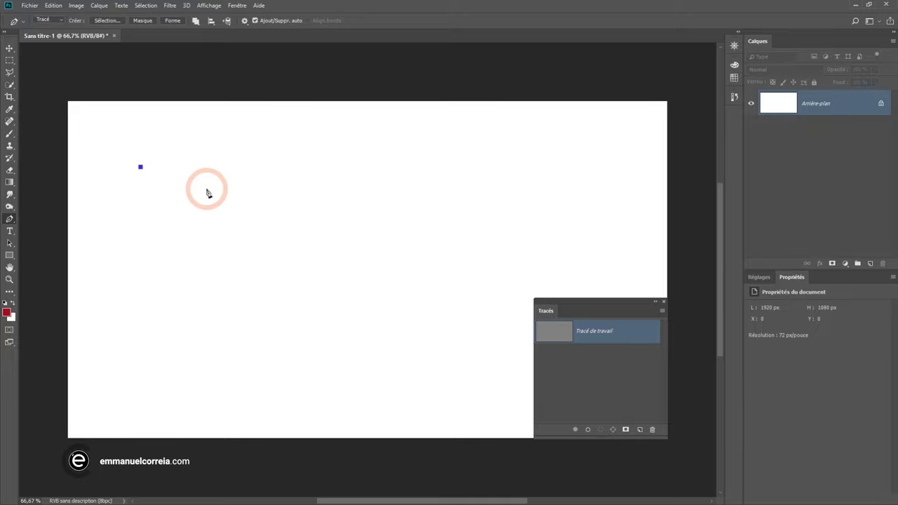
- Undo the stray curved segment and untick Afficher le déplacement in the pen's gear options
drag(209, 189, 216, 184)
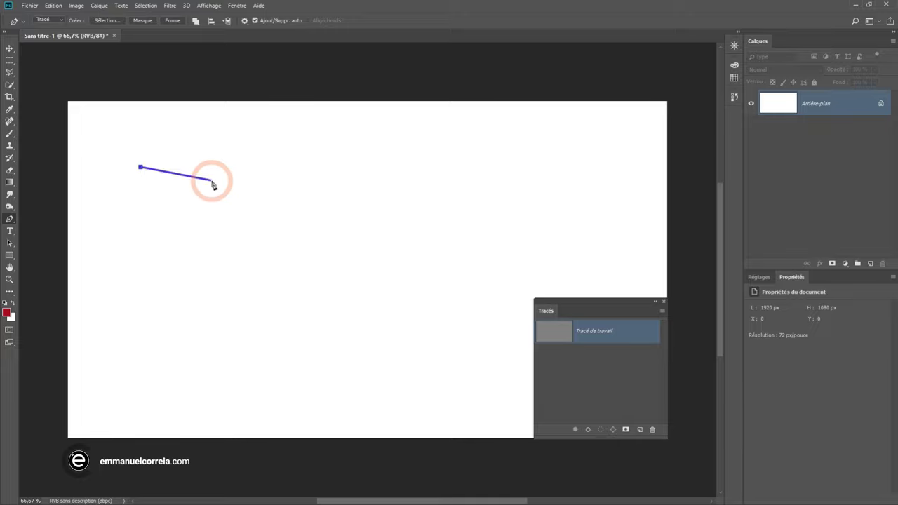
key(ctrl+z)
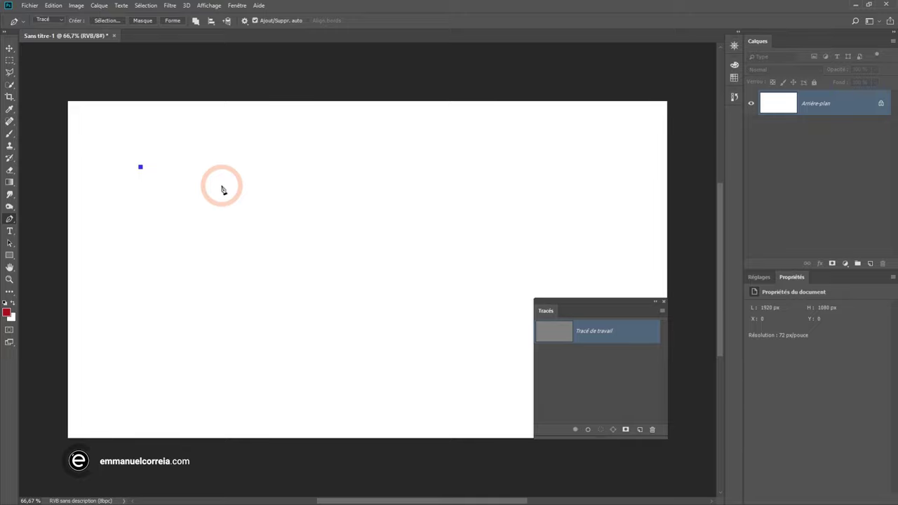
click(209, 197)
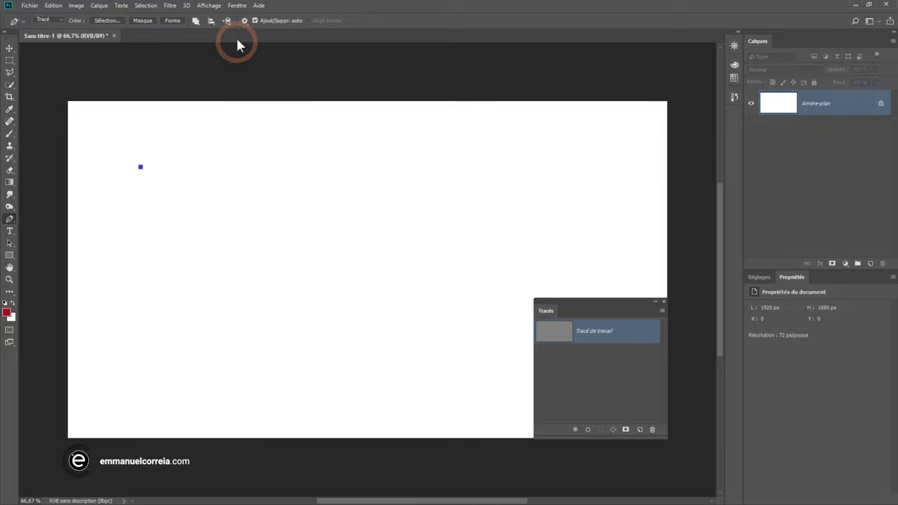
click(244, 20)
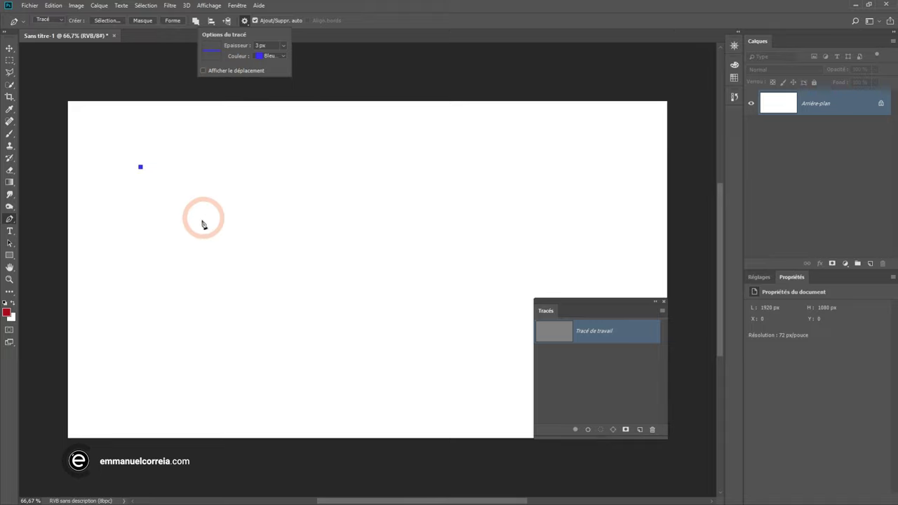
click(233, 71)
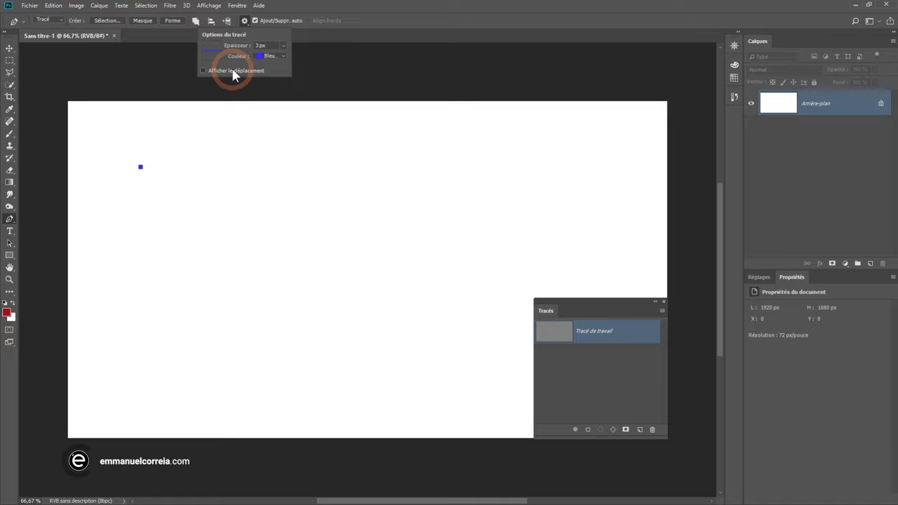
- Re-enable Afficher le déplacement and draw an open L-path: a horizontal segment, then a vertical drop
click(233, 73)
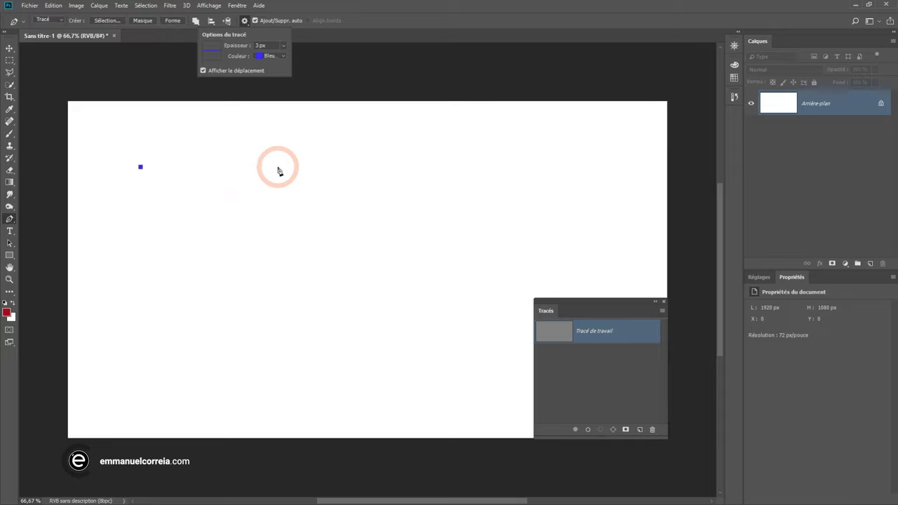
click(274, 167)
key(ctrl+z)
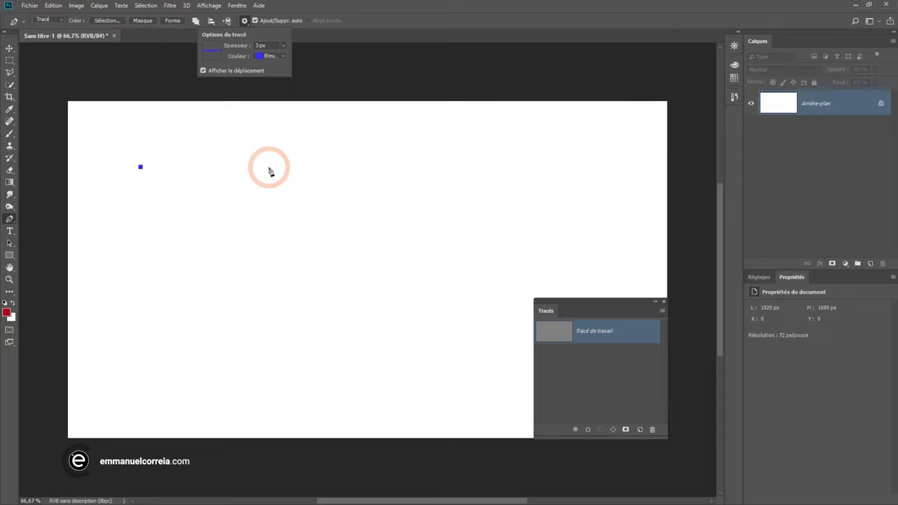
click(270, 169)
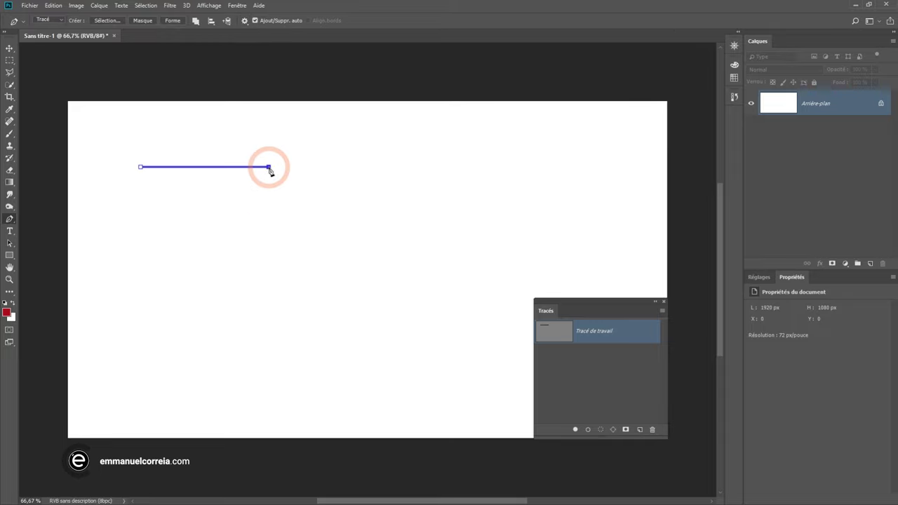
click(290, 201)
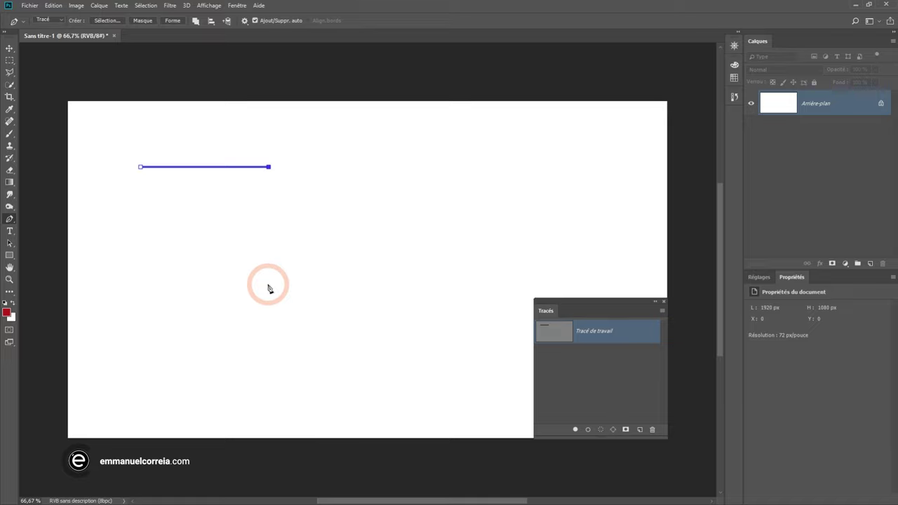
click(268, 285)
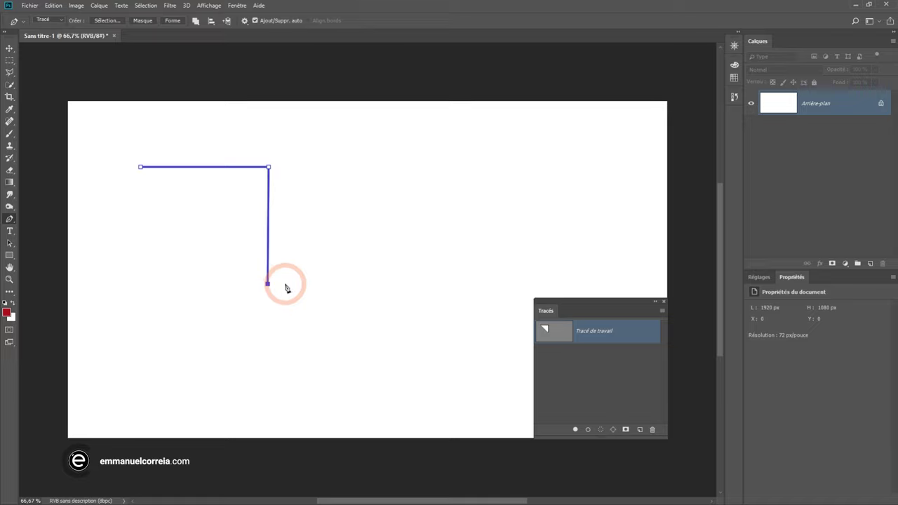
key(Escape)
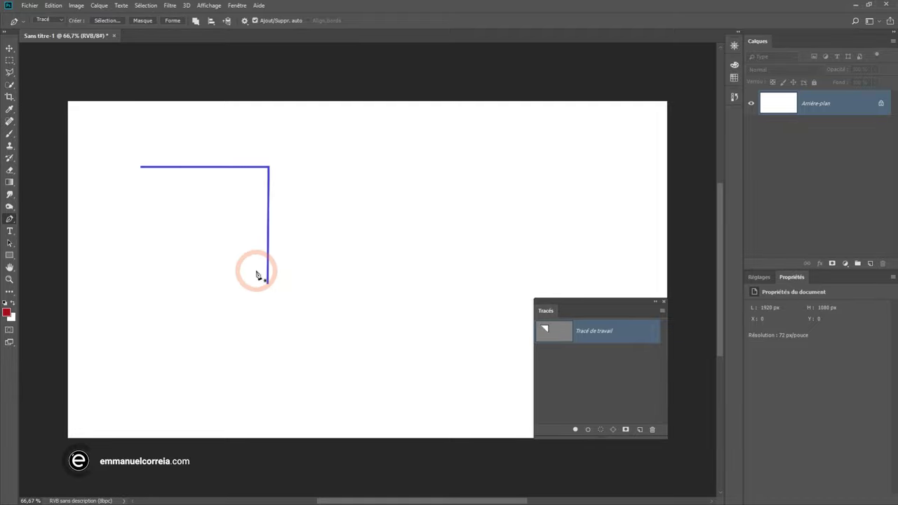
- Drag the Tracés panel to the middle of the canvas beside the L-shaped path
drag(599, 299, 360, 155)
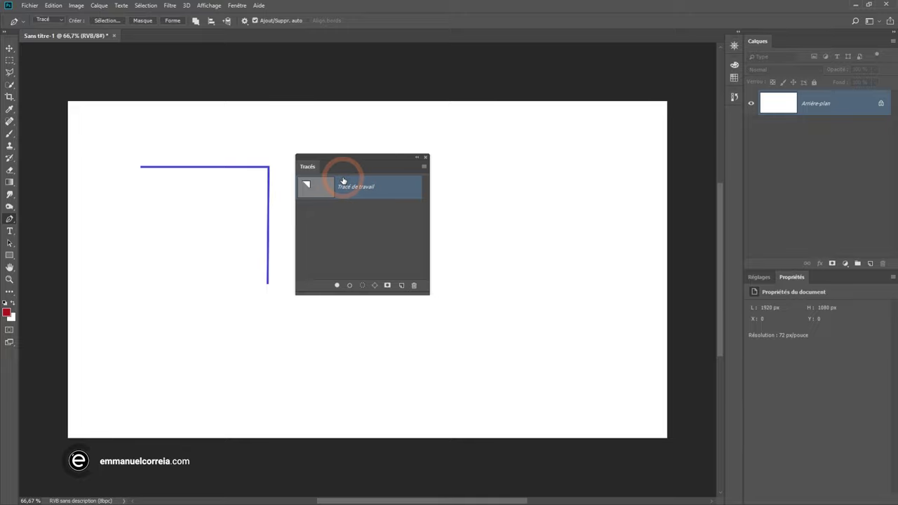
click(347, 225)
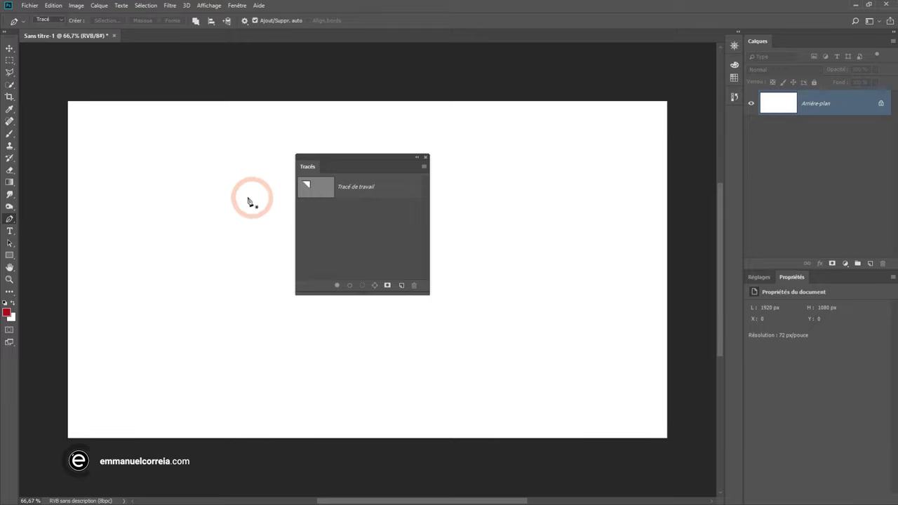
click(351, 211)
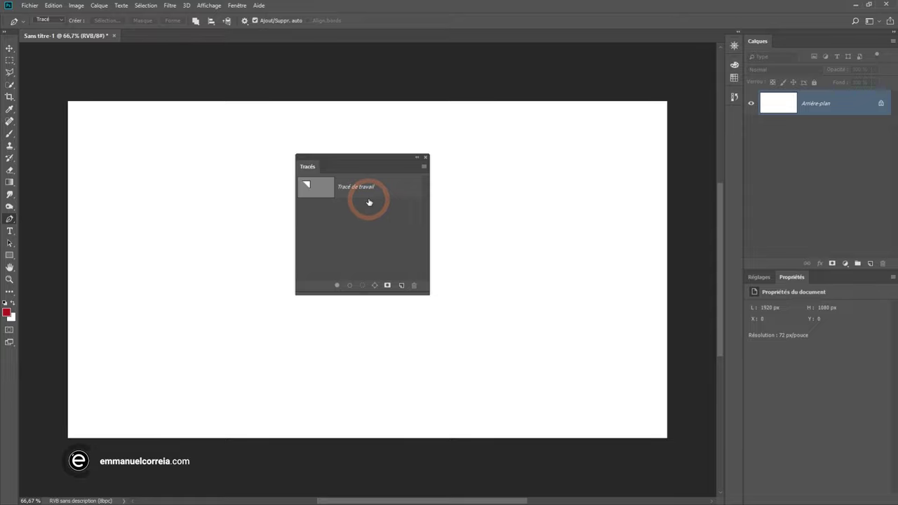
click(149, 204)
click(117, 279)
click(181, 341)
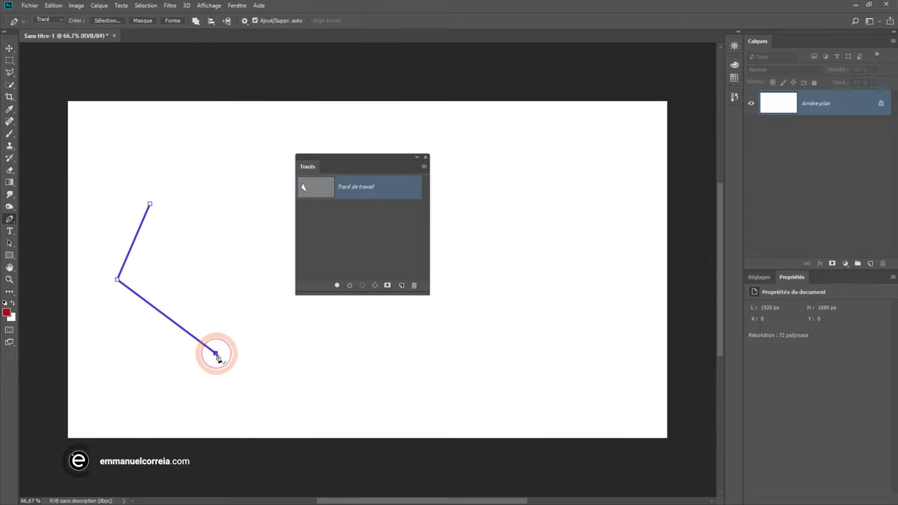
click(216, 353)
key(Escape)
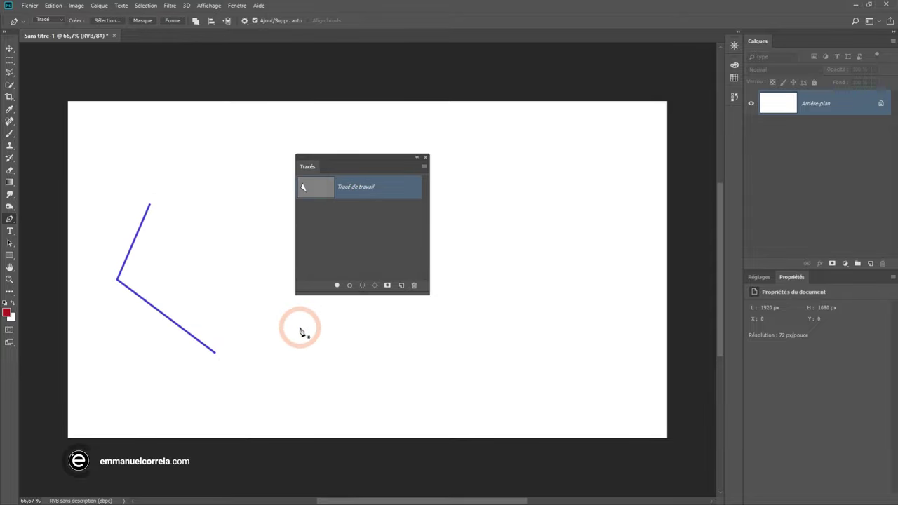
key(ctrl+z)
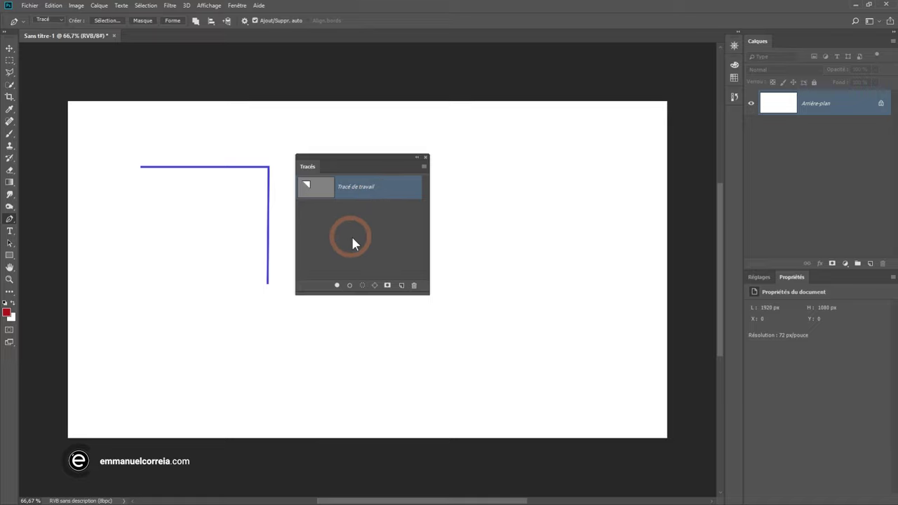
- Save the work path under the default name Tracé 1 and select its row
double_click(356, 192)
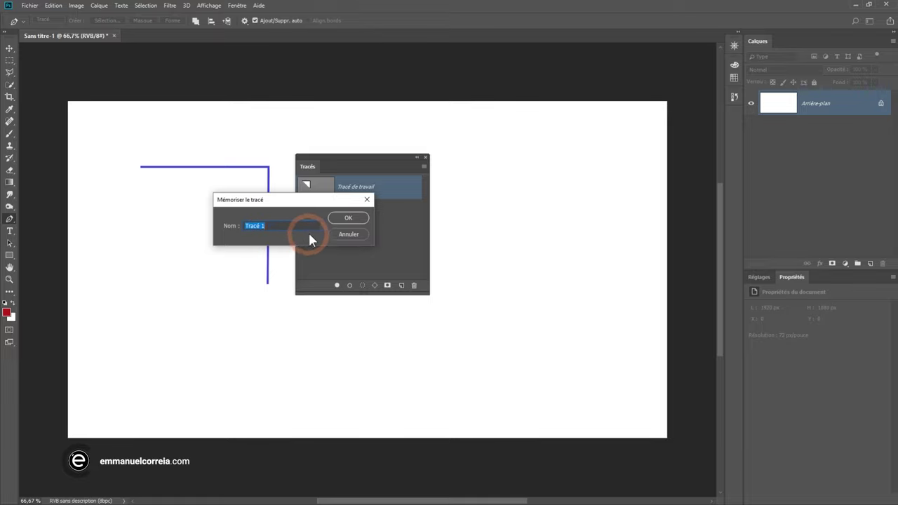
click(344, 221)
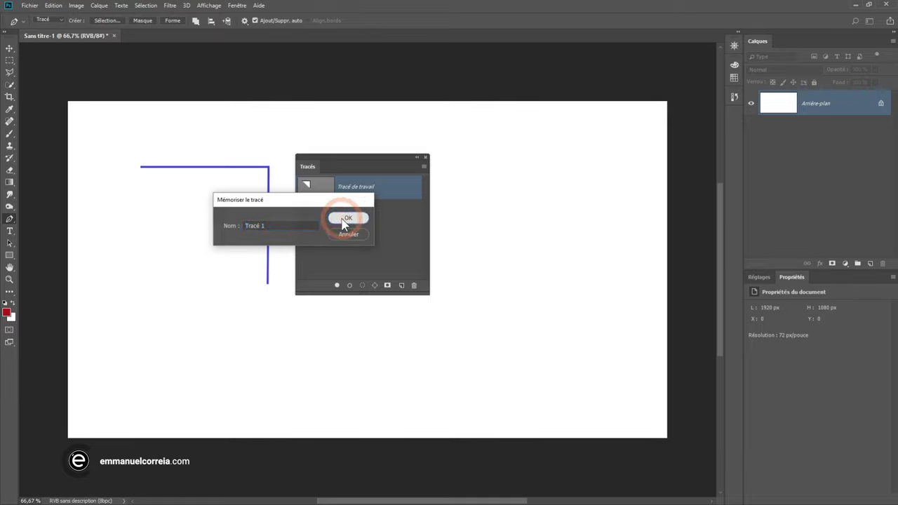
click(338, 190)
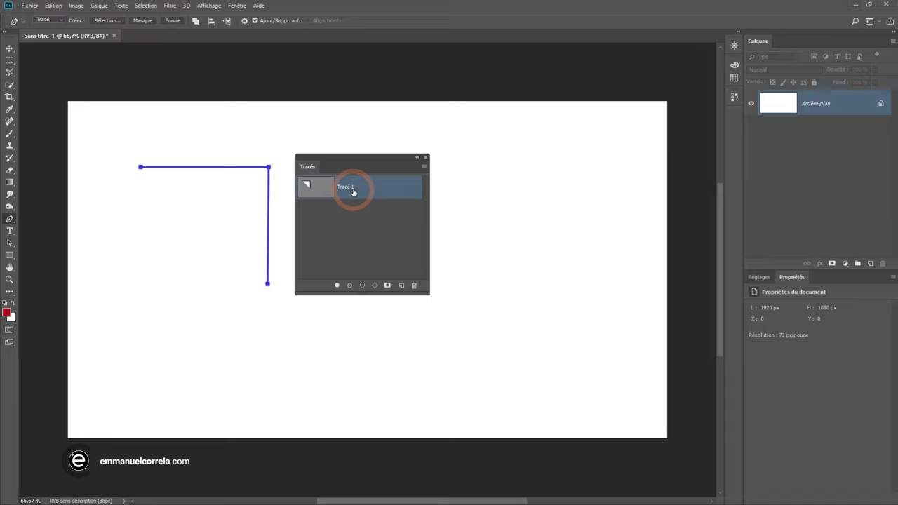
click(337, 227)
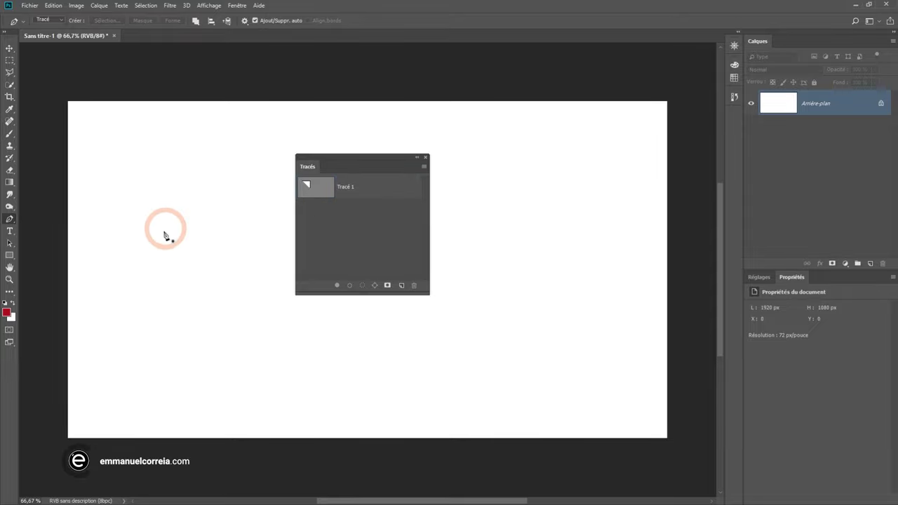
click(173, 207)
click(177, 348)
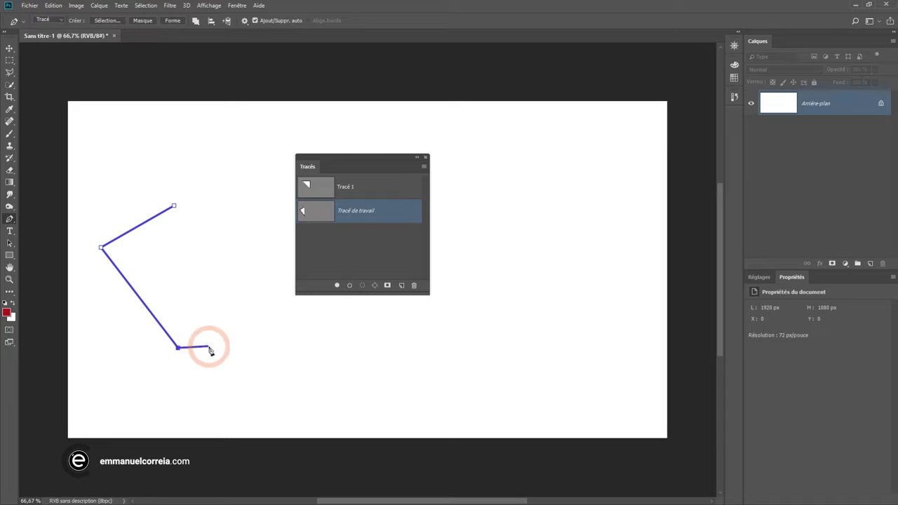
key(Escape)
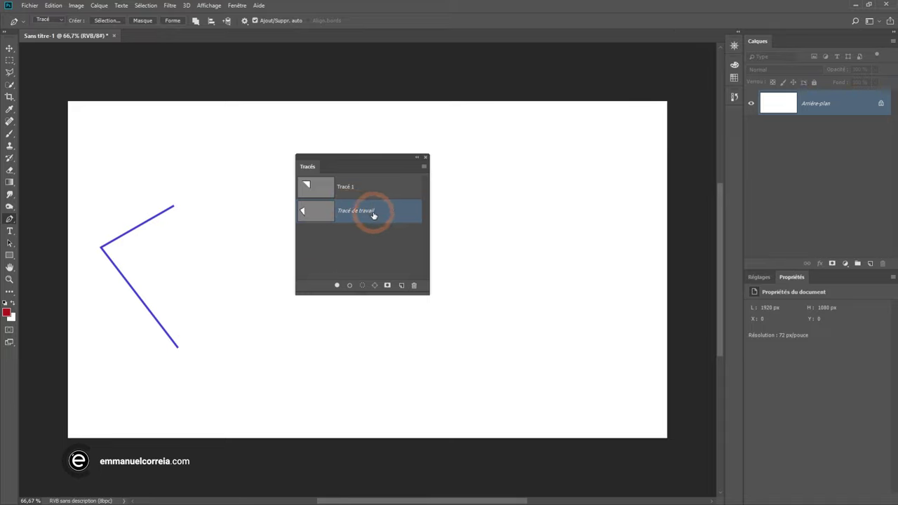
click(373, 215)
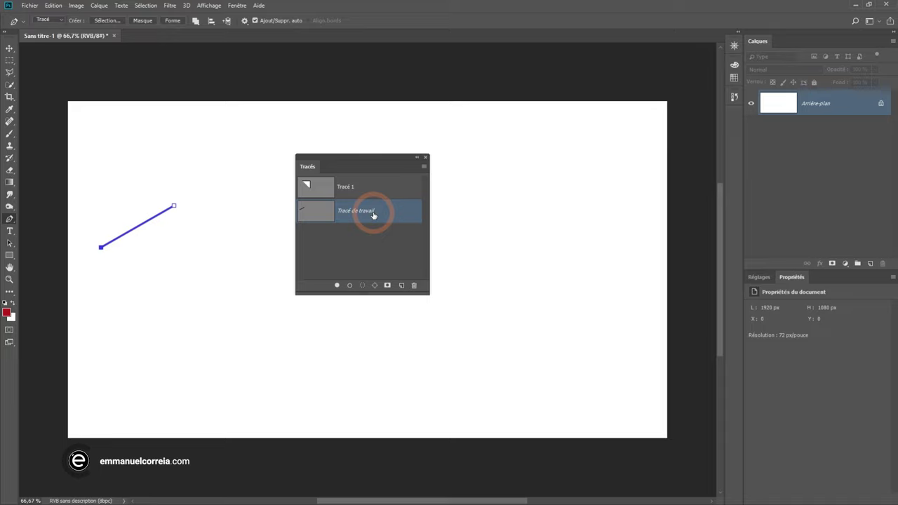
key(BackSpace)
key(BackSpace)
key(BackSpace)
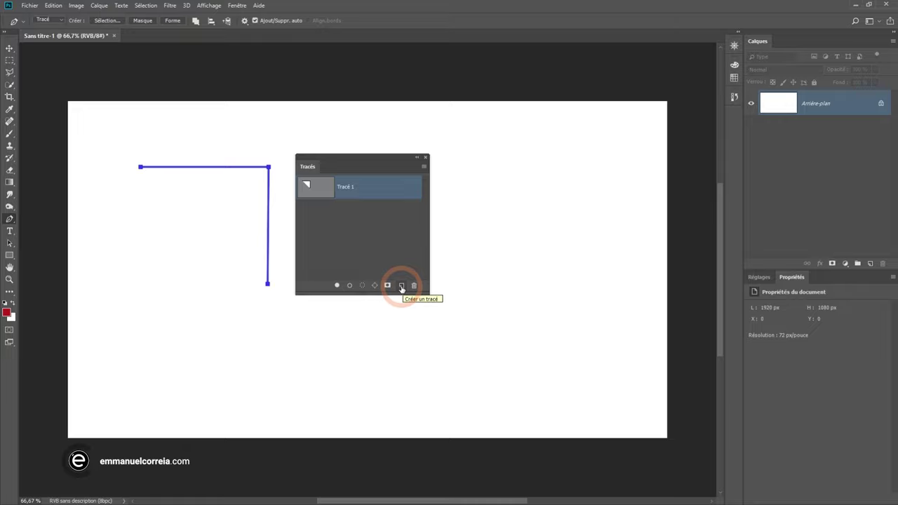
click(401, 287)
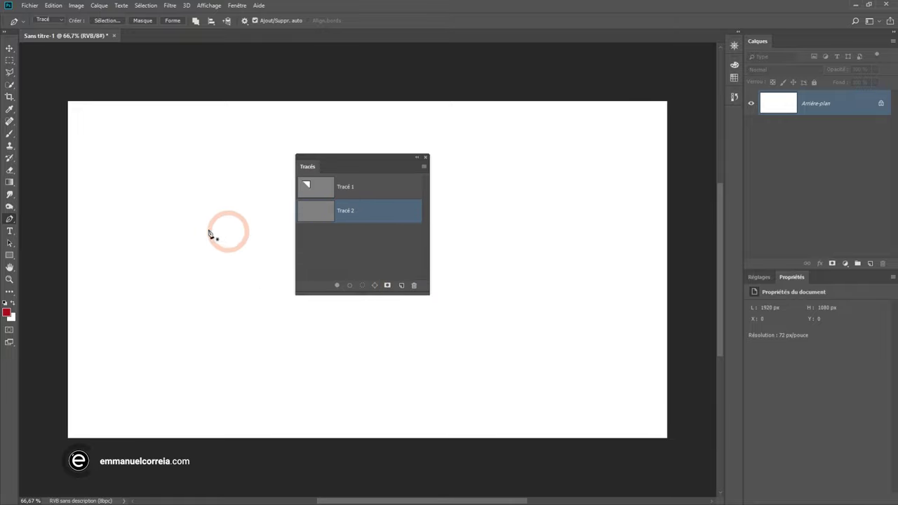
click(213, 168)
click(108, 220)
click(163, 318)
click(209, 319)
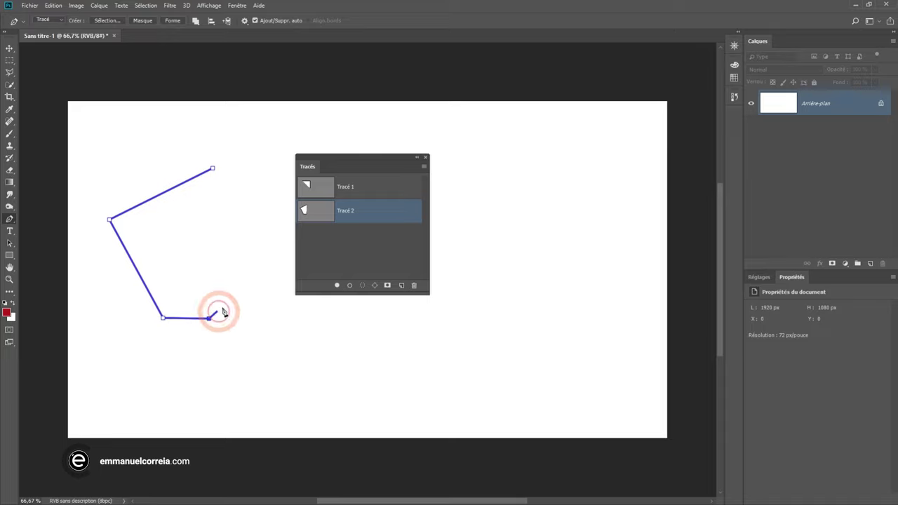
click(245, 261)
click(307, 263)
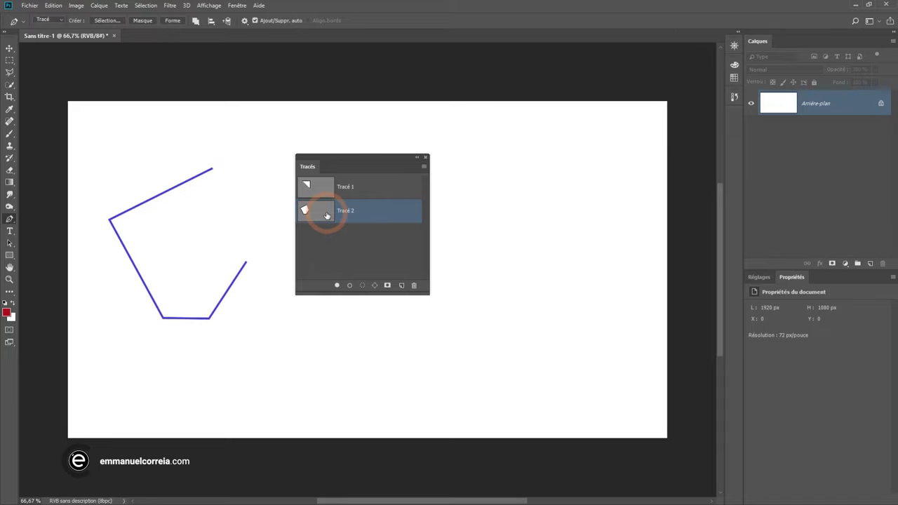
drag(326, 215, 360, 215)
key(ctrl+z)
key(ctrl+z)
key(ctrl+z)
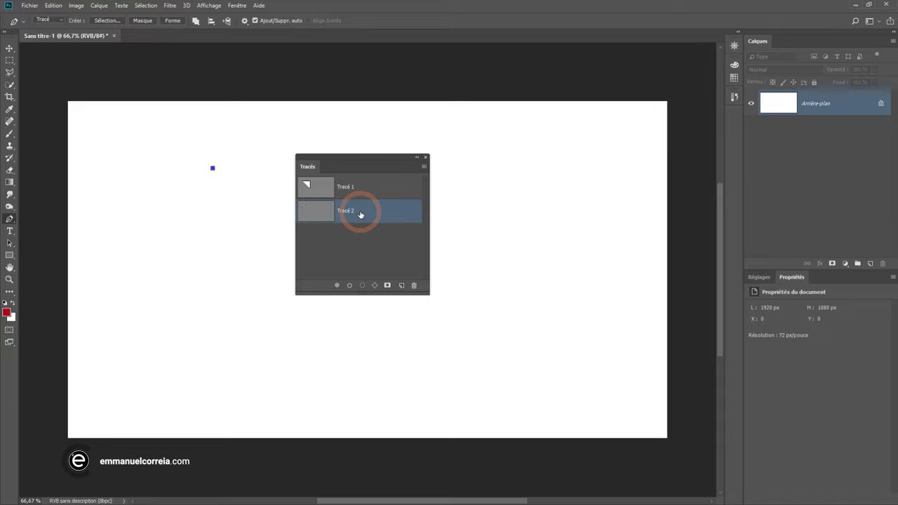
key(ctrl+z)
drag(368, 222, 413, 282)
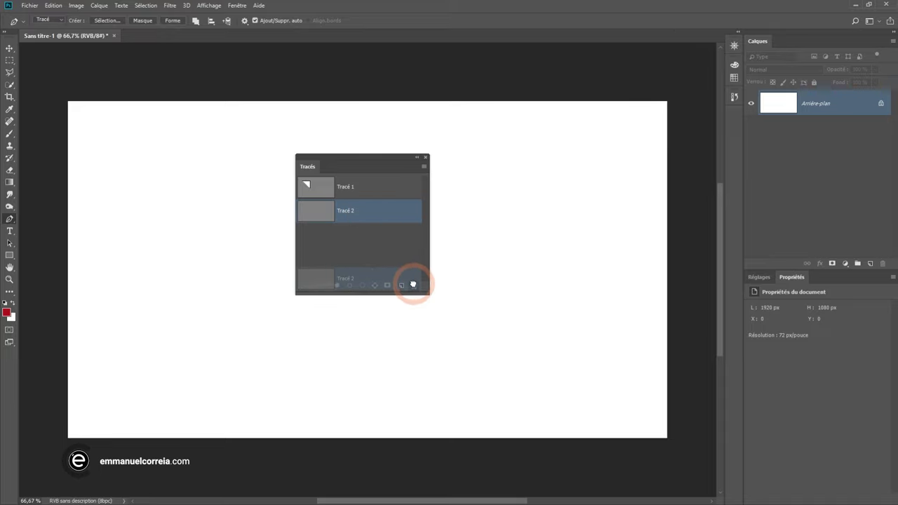
drag(413, 284, 413, 282)
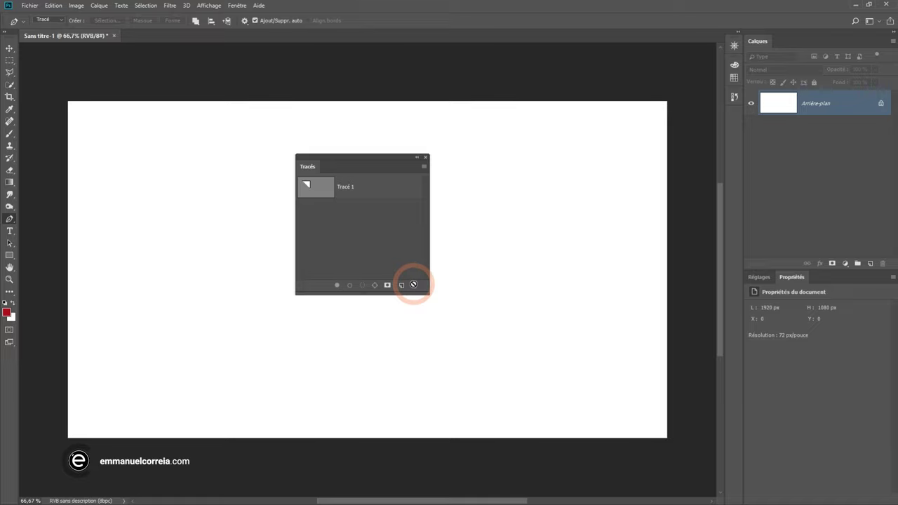
click(371, 186)
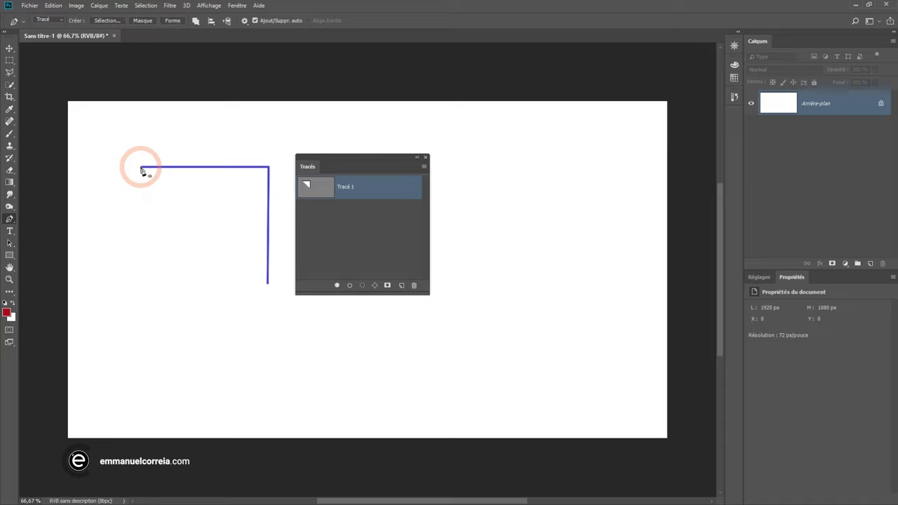
- Add left and bottom anchors to Tracé 1 between its endpoints, closing it into a five-sided shape
click(142, 168)
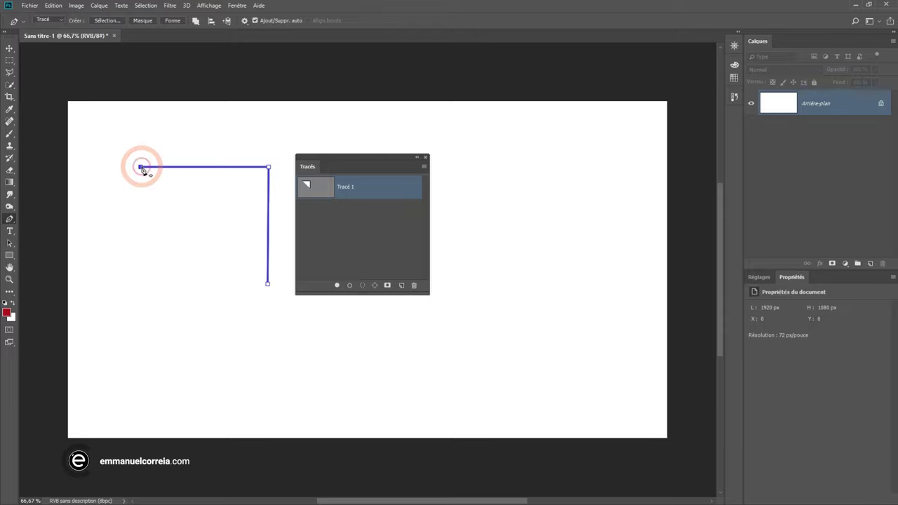
click(113, 253)
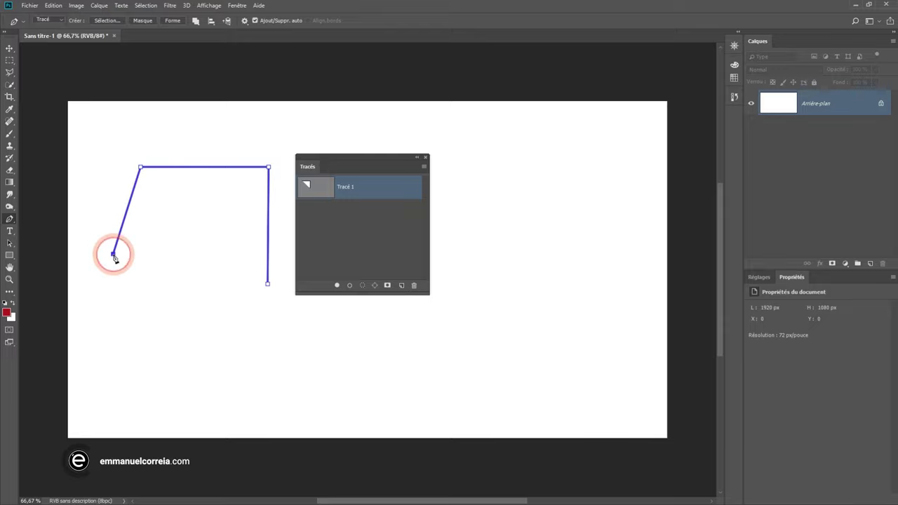
click(199, 319)
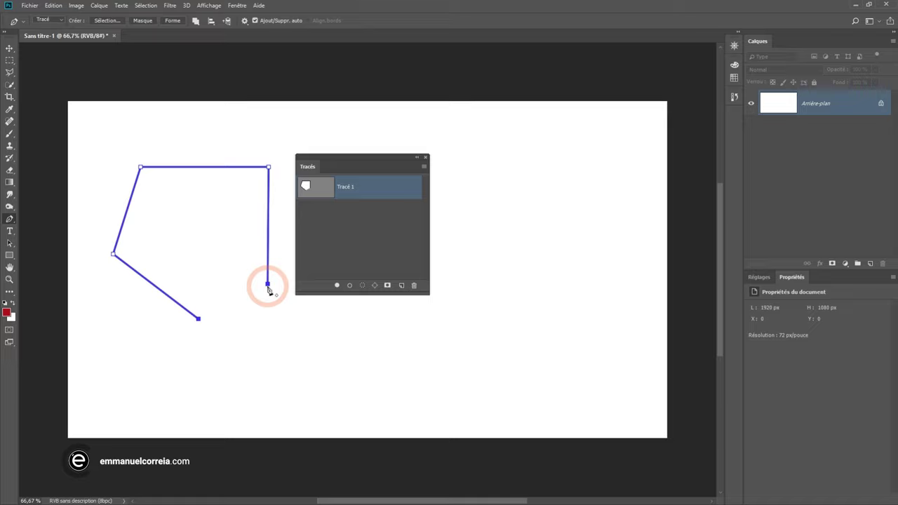
click(268, 285)
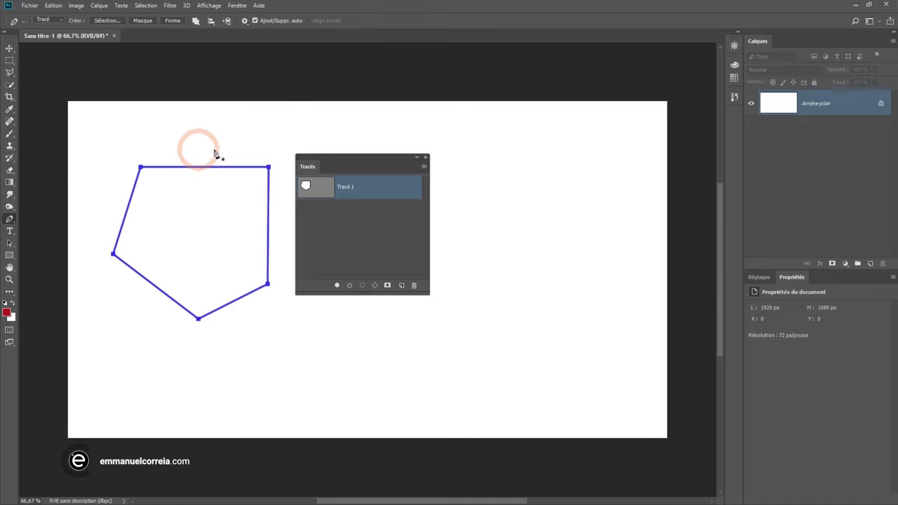
drag(361, 165, 479, 167)
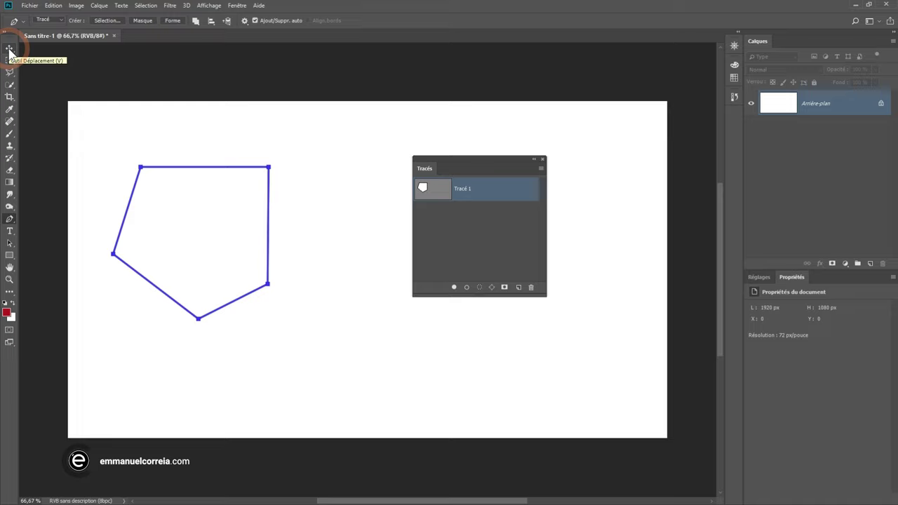
- Switch to the Move tool and deselect the pentagon path Tracé 1 so it is hidden
click(10, 50)
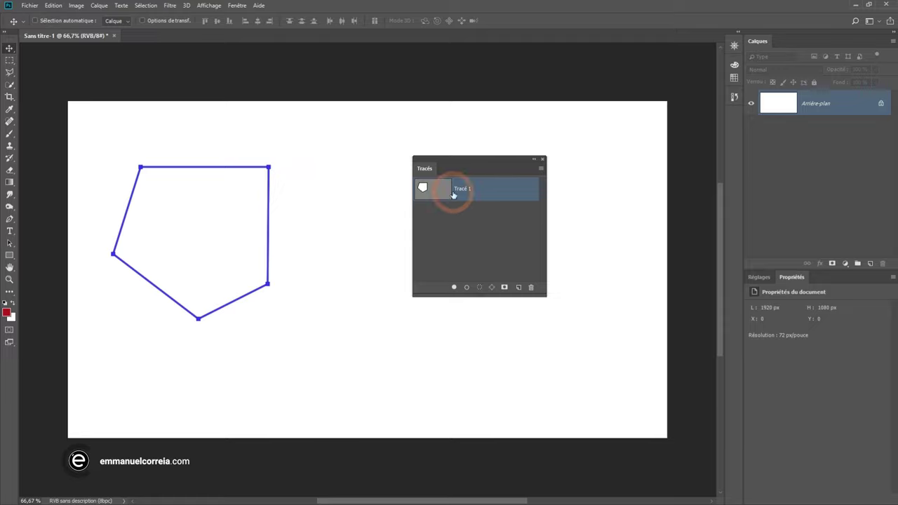
click(249, 178)
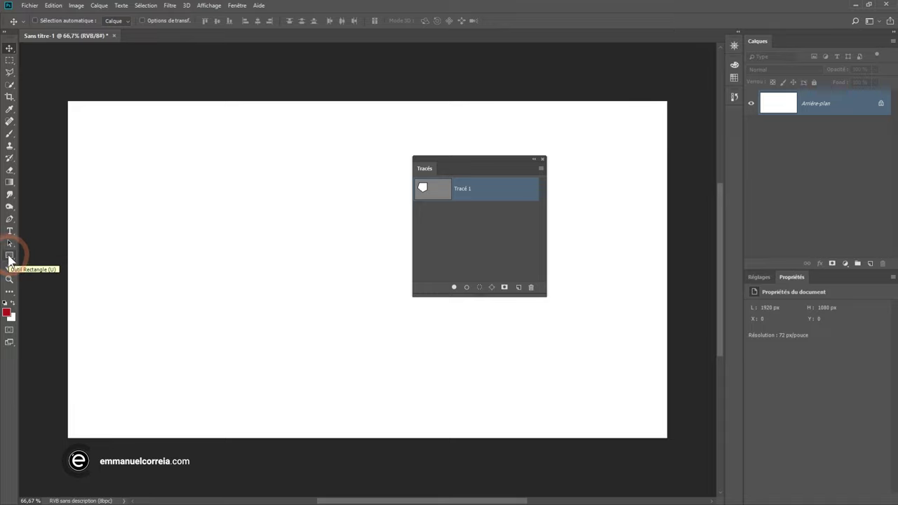
- Choose the Path Selection tool and drag the whole pentagon path to the right
click(10, 245)
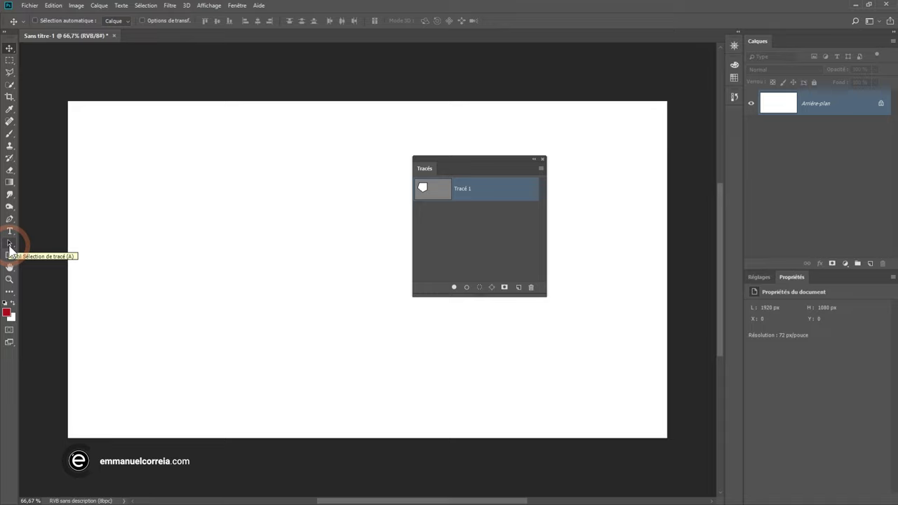
click(10, 245)
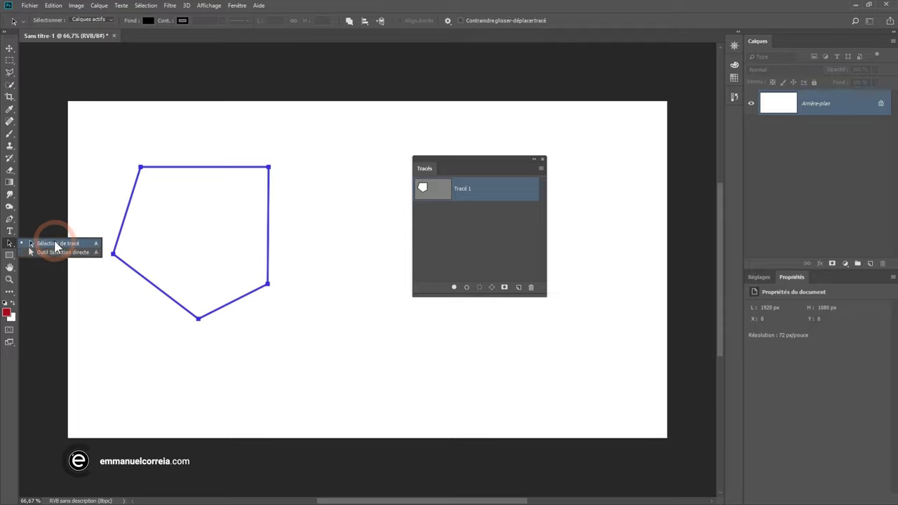
click(61, 247)
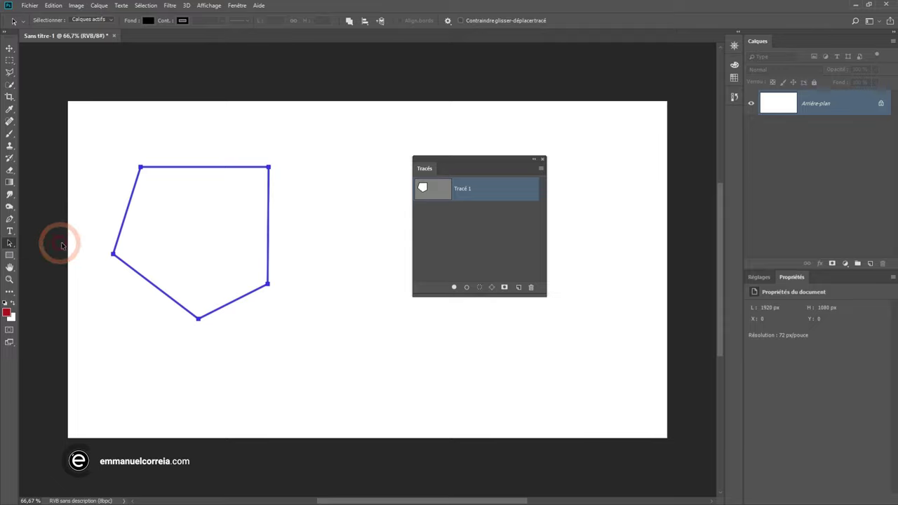
mouse_move(149, 171)
mouse_down()
mouse_move(236, 165)
mouse_move(208, 178)
mouse_up()
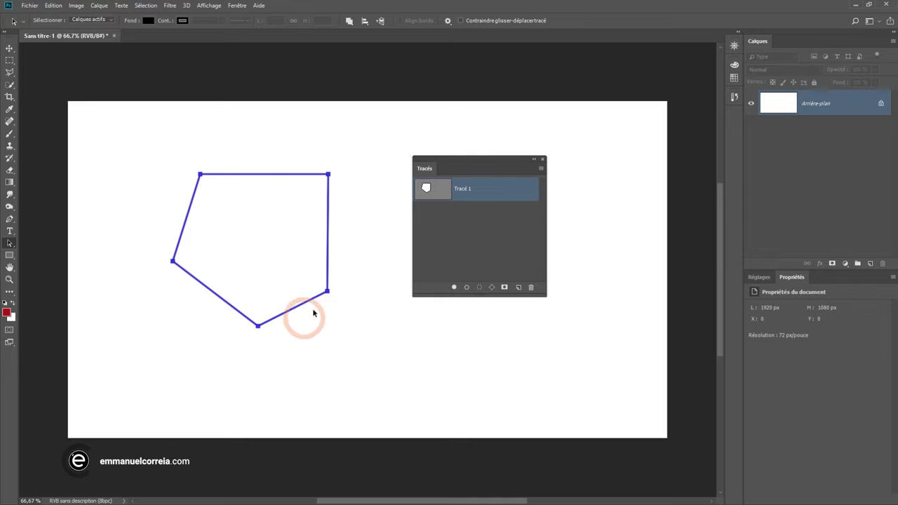
click(9, 243)
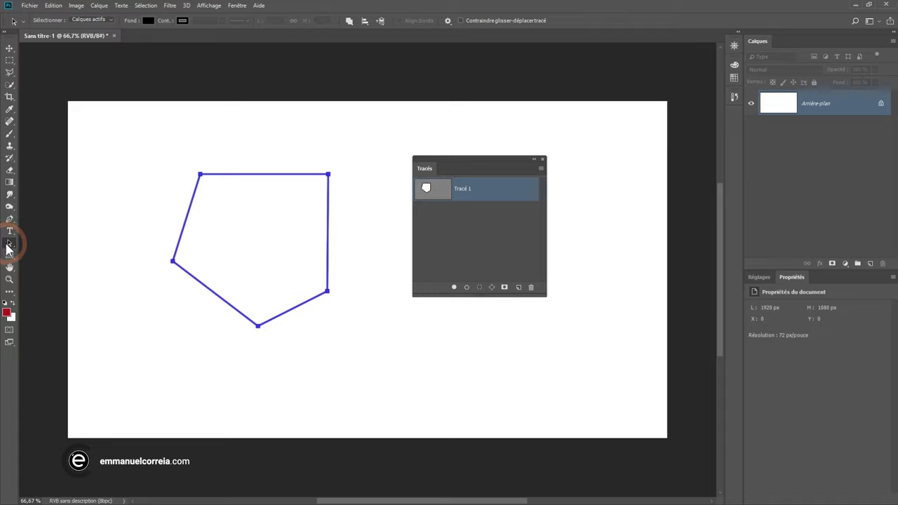
- With Direct Selection, pull the top-left anchor up-left and lower the pentagon's top edge slightly
click(52, 252)
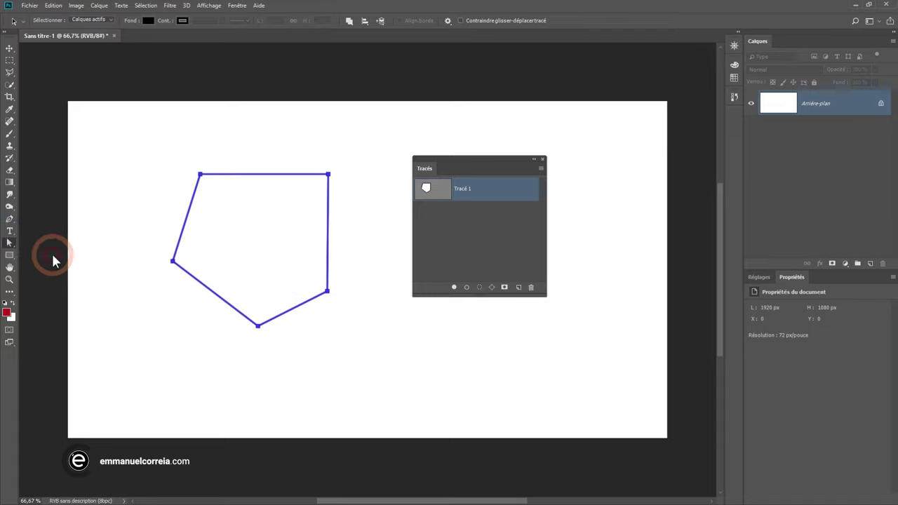
click(201, 175)
drag(202, 180, 171, 156)
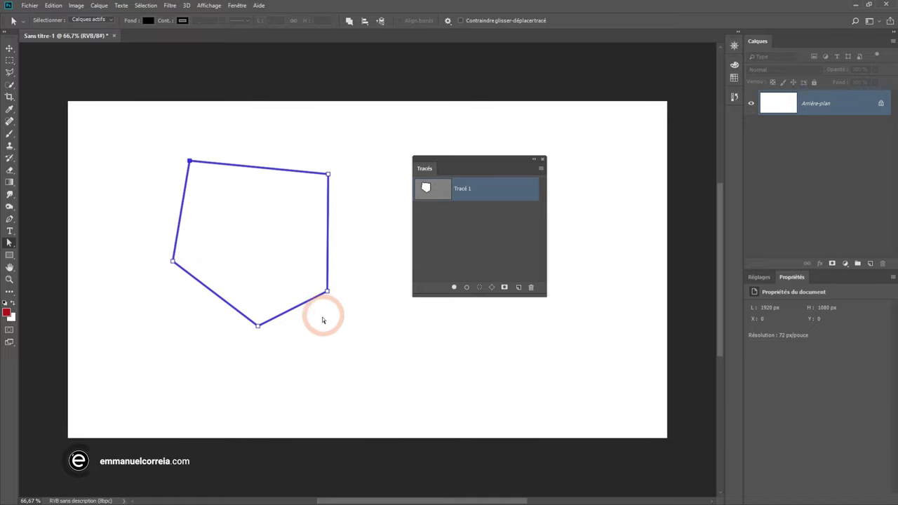
shift+click(173, 261)
shift+click(173, 260)
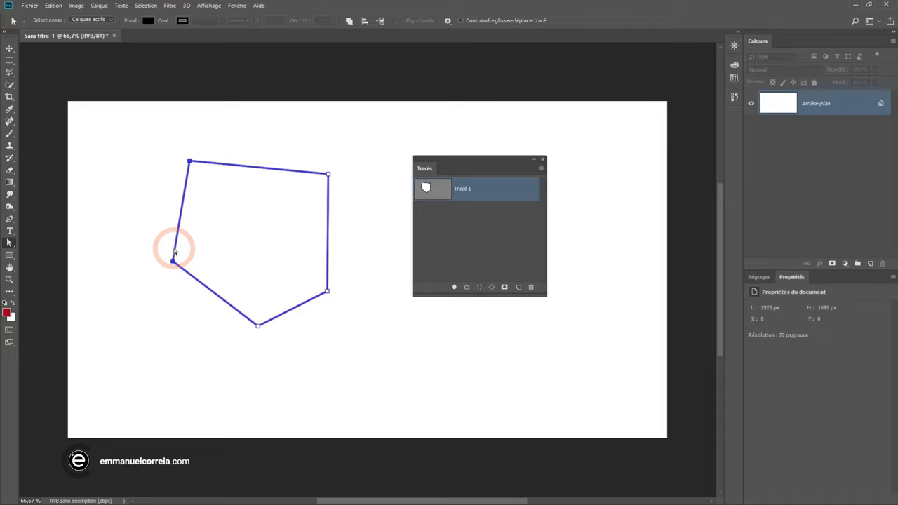
shift+click(328, 174)
shift+click(328, 291)
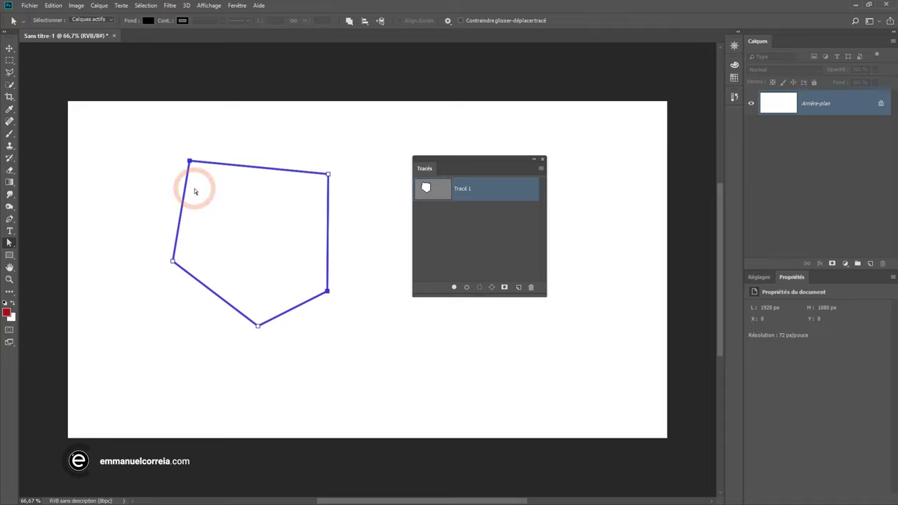
click(252, 168)
drag(254, 169, 266, 179)
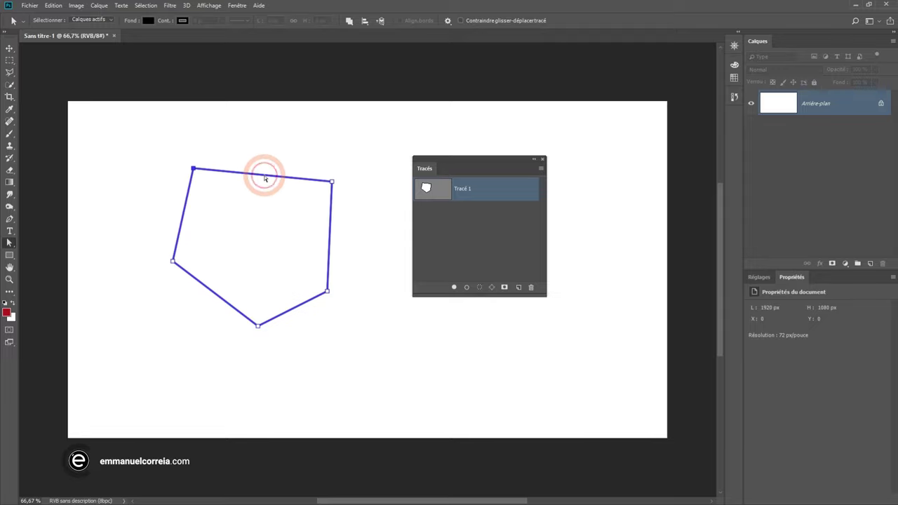
drag(264, 182, 261, 190)
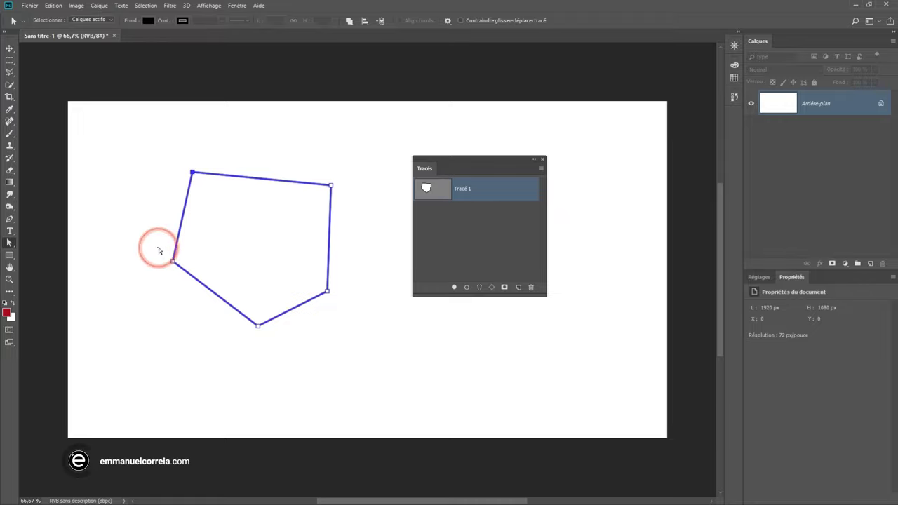
- Move the three lower corners and push the left corner inward to form a notch
drag(157, 247, 357, 353)
drag(336, 297, 333, 275)
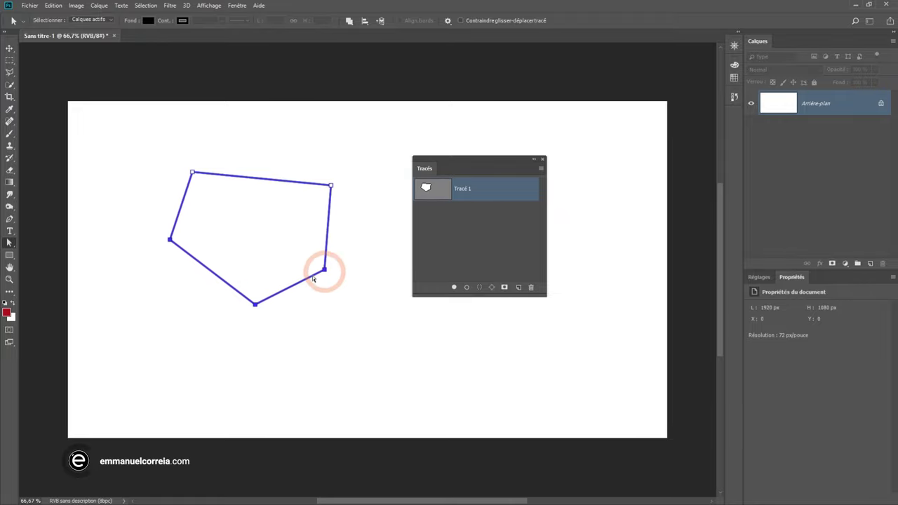
drag(170, 241, 184, 241)
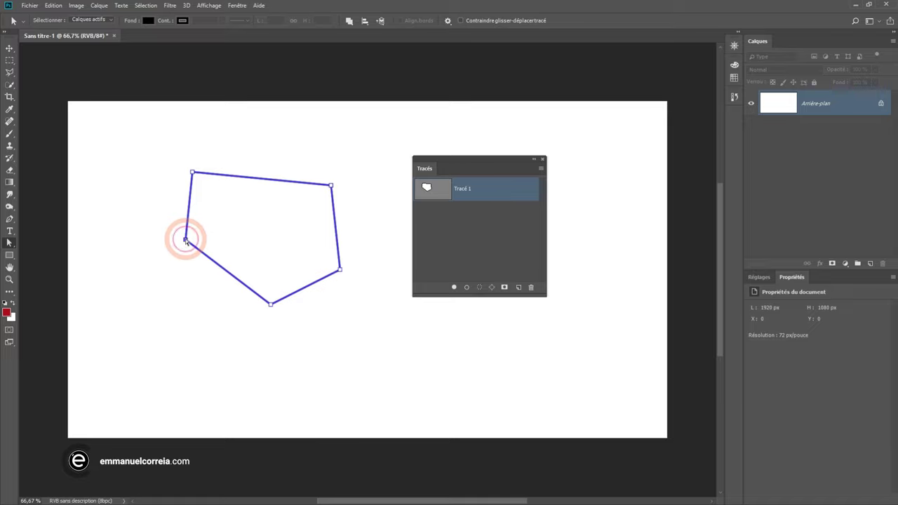
mouse_move(185, 240)
mouse_down()
mouse_move(215, 226)
mouse_move(176, 241)
mouse_move(202, 237)
mouse_up()
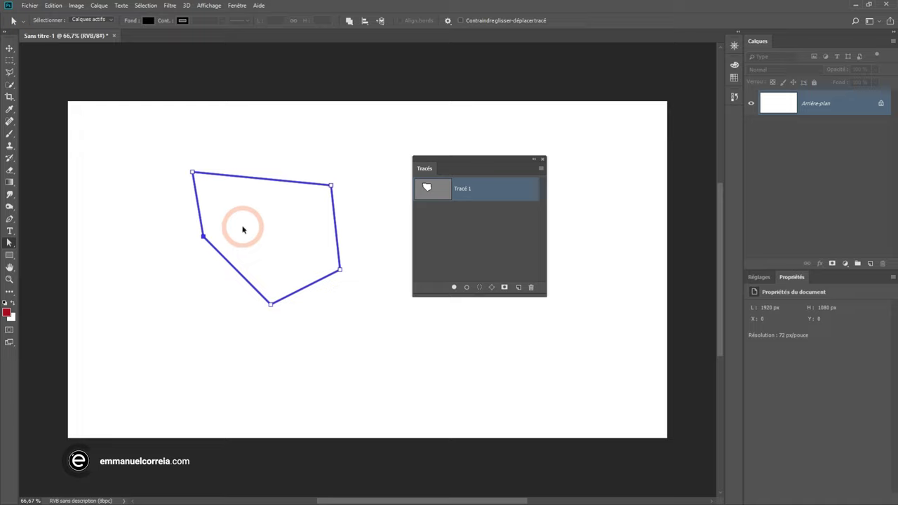
- Shift the whole notched shape slightly left, then fine-tune its upper-right corner and notch
click(242, 229)
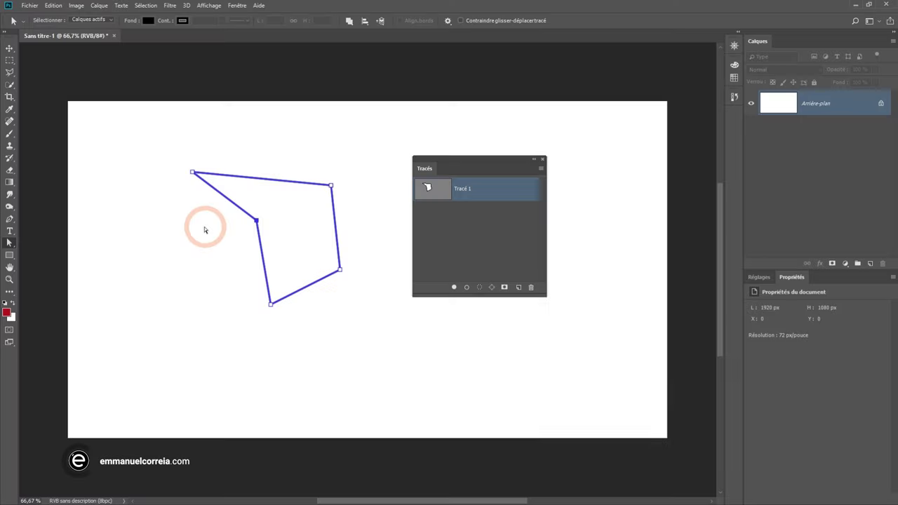
drag(232, 202, 158, 233)
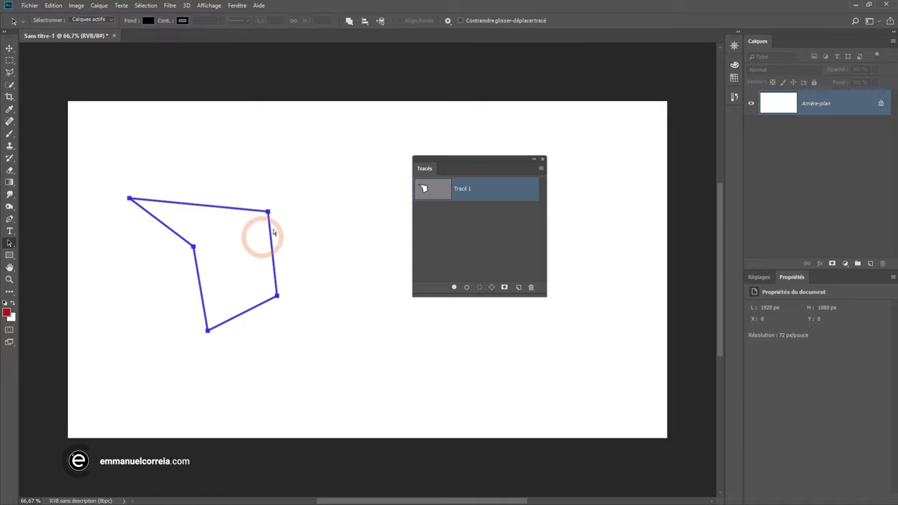
click(172, 223)
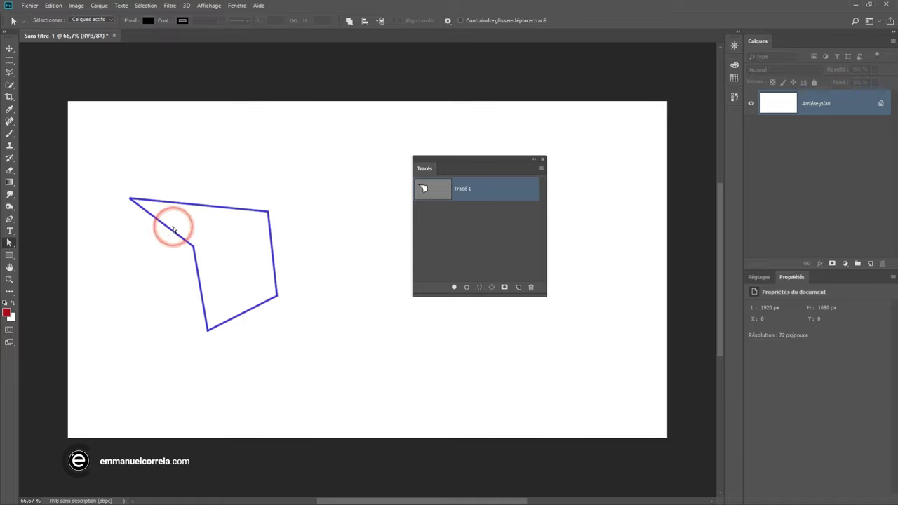
click(262, 210)
click(257, 229)
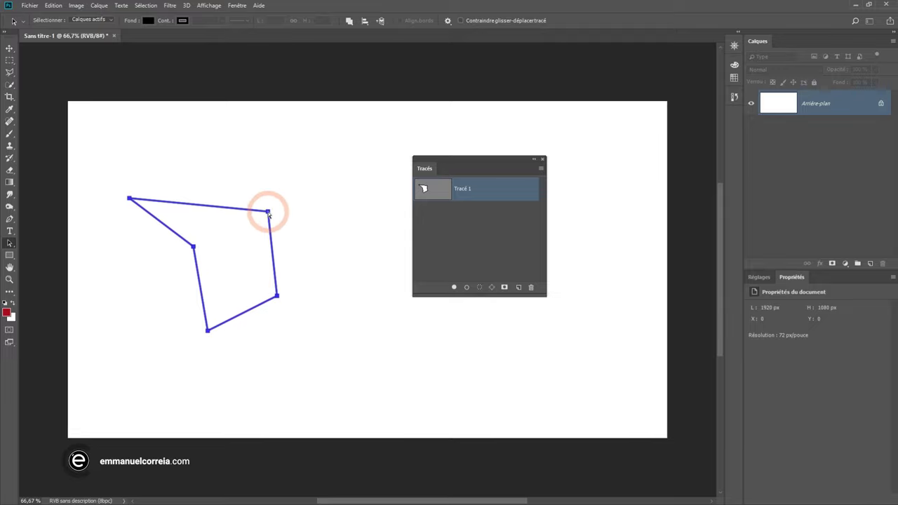
mouse_move(268, 210)
mouse_down()
mouse_move(311, 187)
mouse_move(265, 212)
mouse_up()
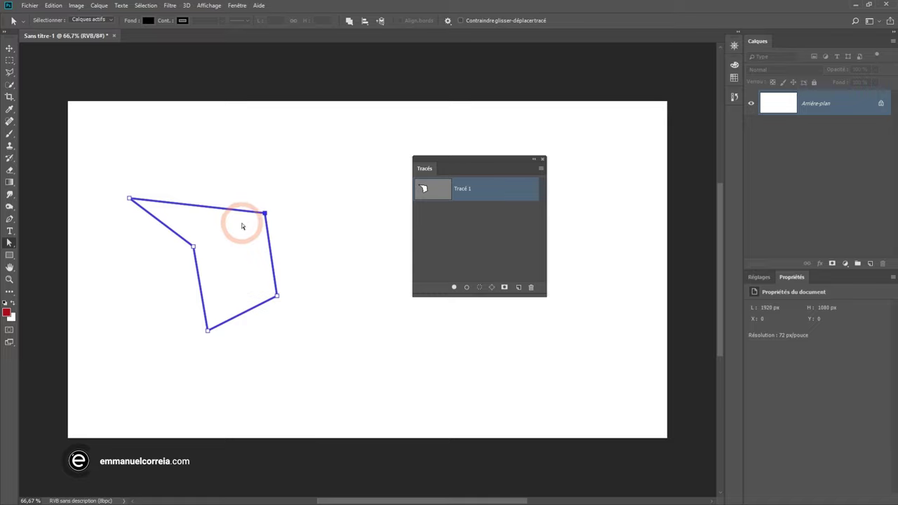
drag(192, 245, 209, 238)
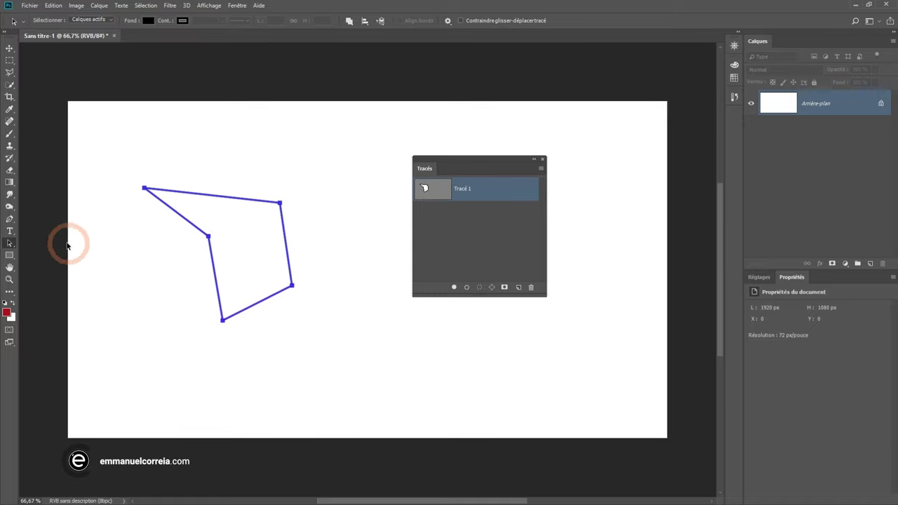
- Switch to the standard Pen tool and move the Tracés panel to the right
click(11, 243)
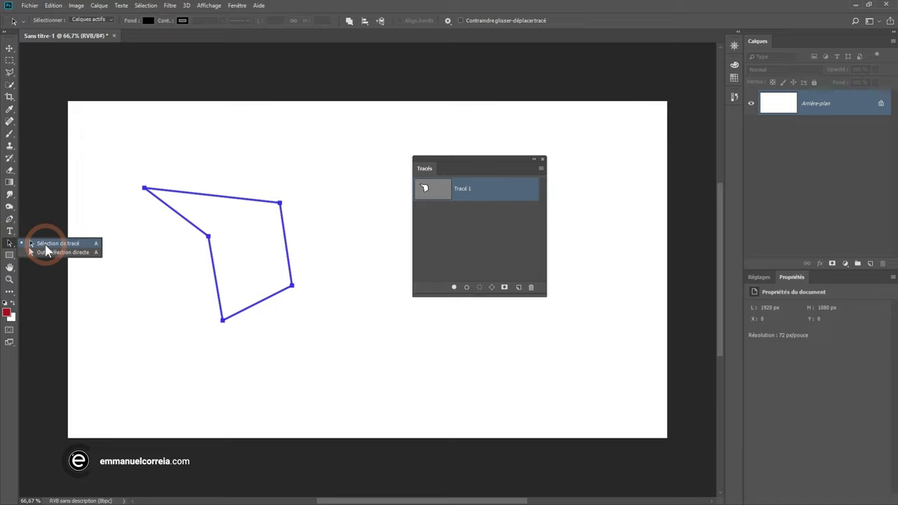
click(10, 218)
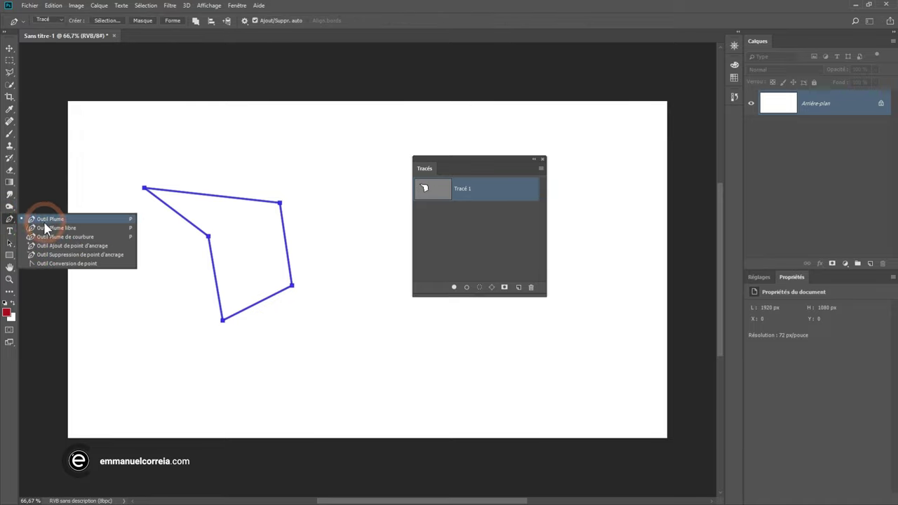
click(43, 221)
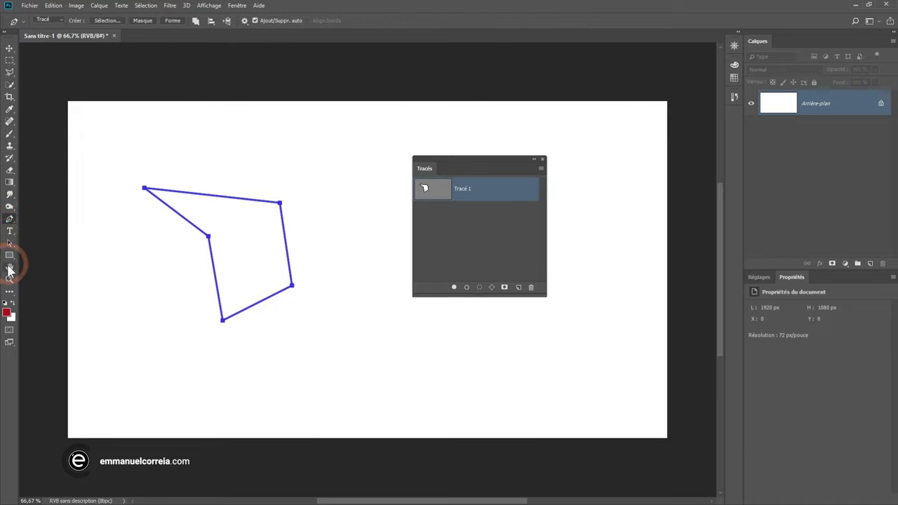
click(10, 243)
click(37, 240)
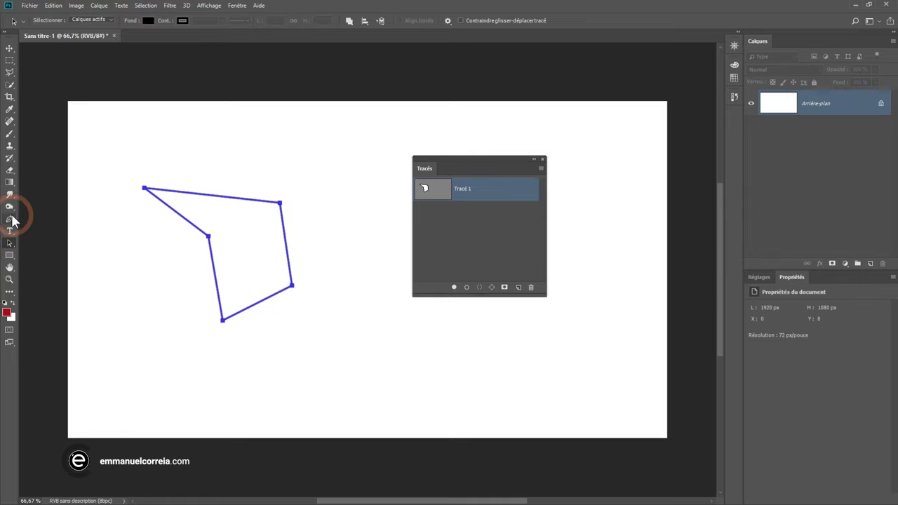
click(11, 220)
click(50, 219)
click(188, 255)
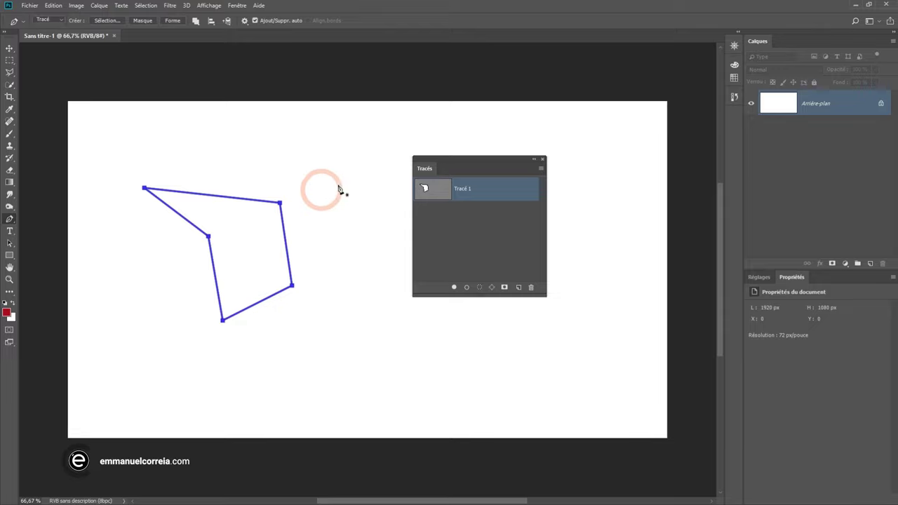
drag(463, 157, 597, 148)
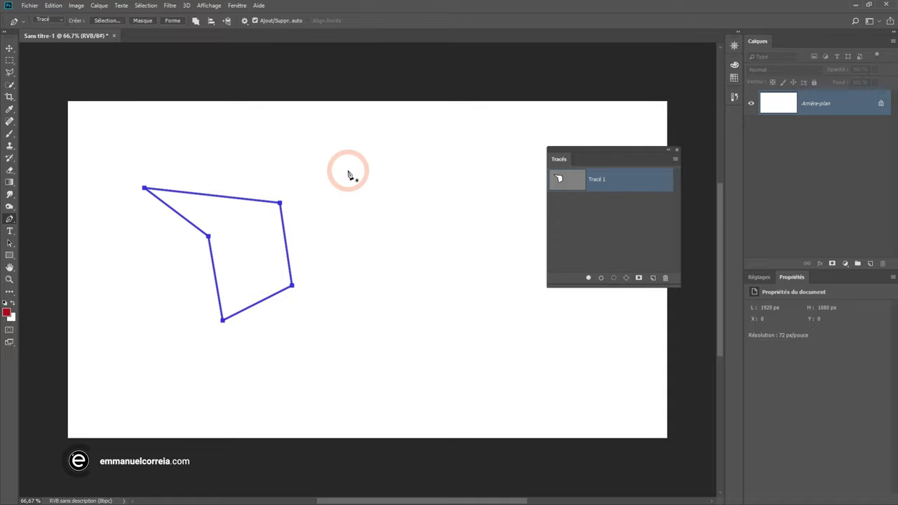
- Draw a new open three-point path to the right of the notched shape
click(346, 170)
click(427, 194)
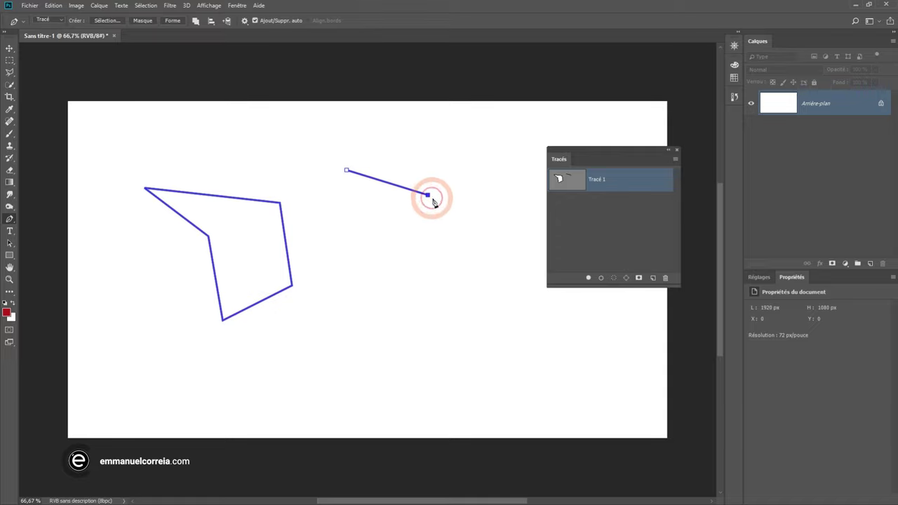
click(410, 283)
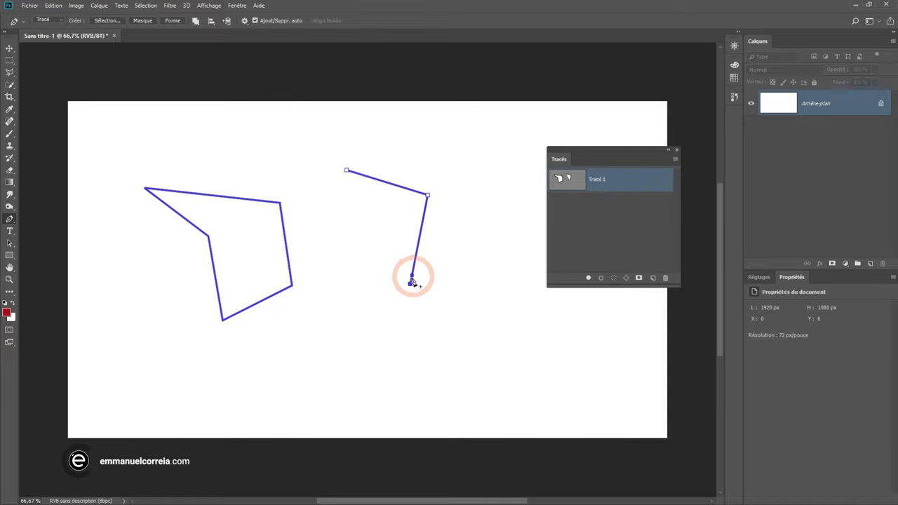
click(569, 184)
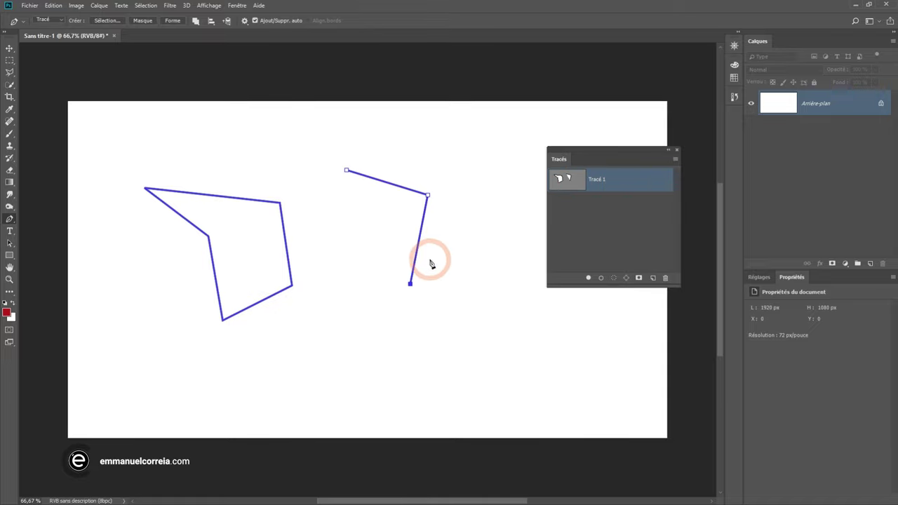
click(618, 184)
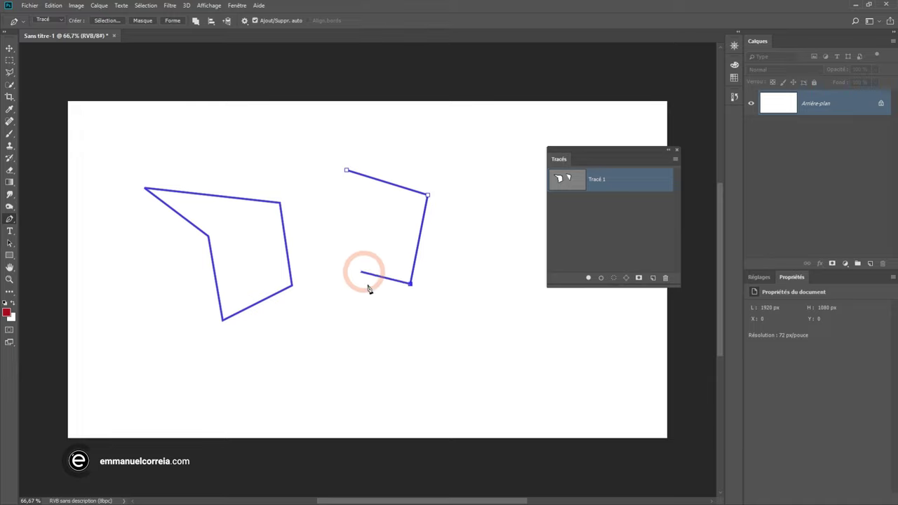
click(410, 285)
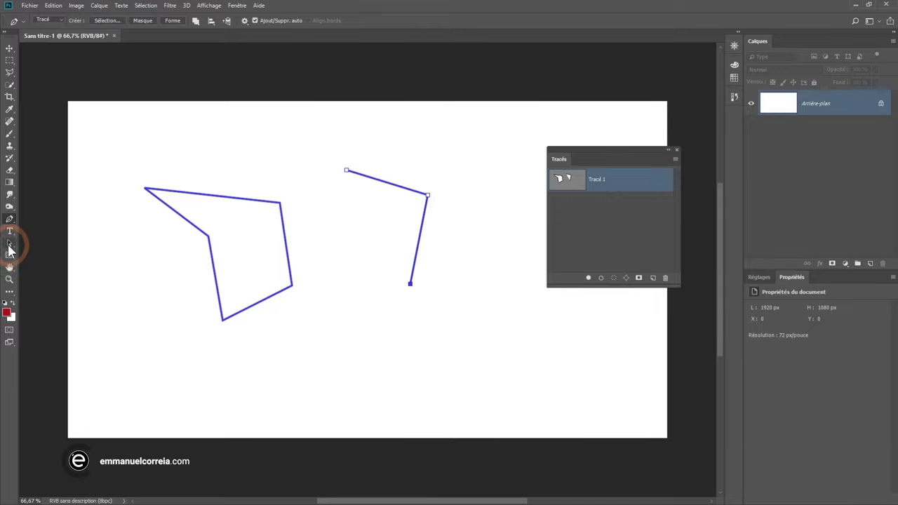
click(356, 293)
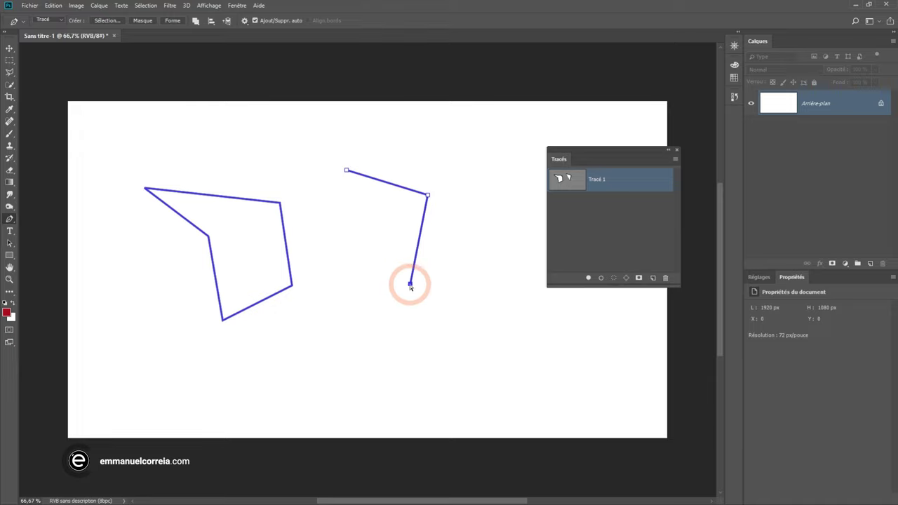
- Reposition the open path's last point, middle corner and top edge
mouse_move(411, 284)
mouse_down()
mouse_move(455, 232)
mouse_move(402, 266)
mouse_up()
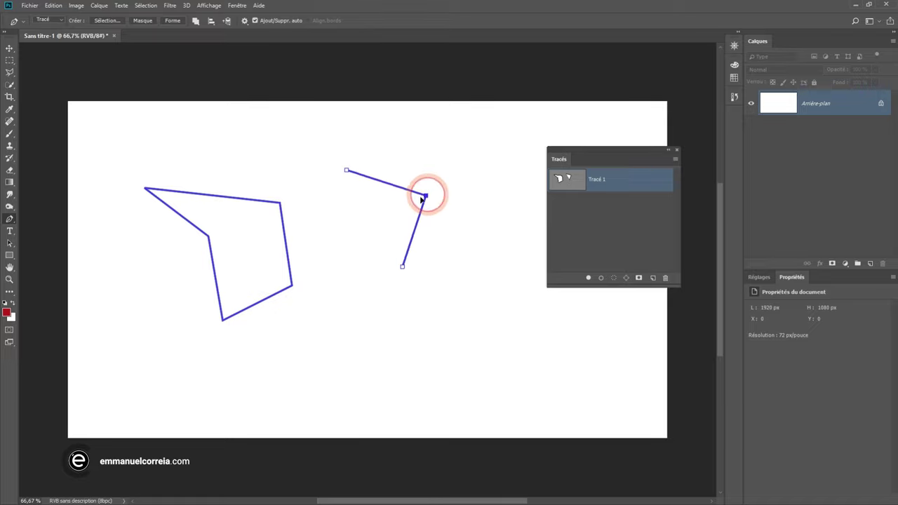
mouse_move(423, 198)
mouse_down()
mouse_move(349, 215)
mouse_move(430, 186)
mouse_up()
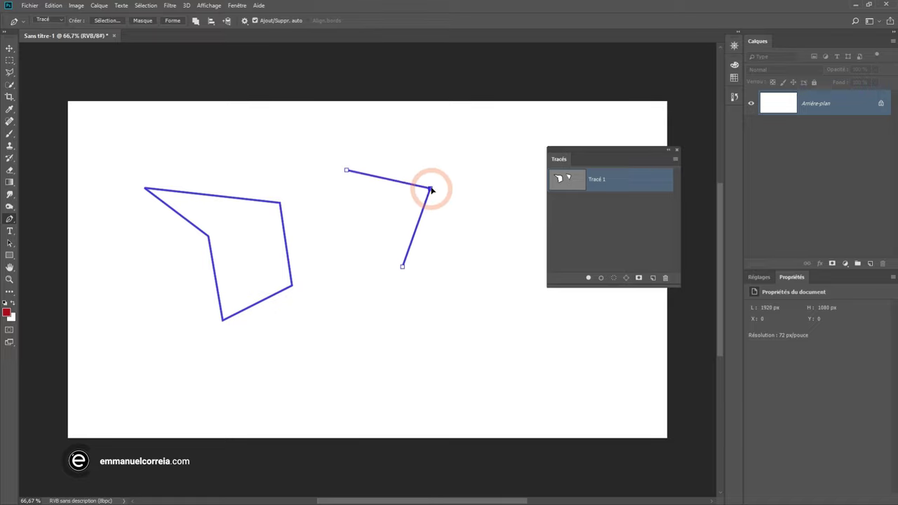
click(395, 176)
drag(394, 182, 401, 172)
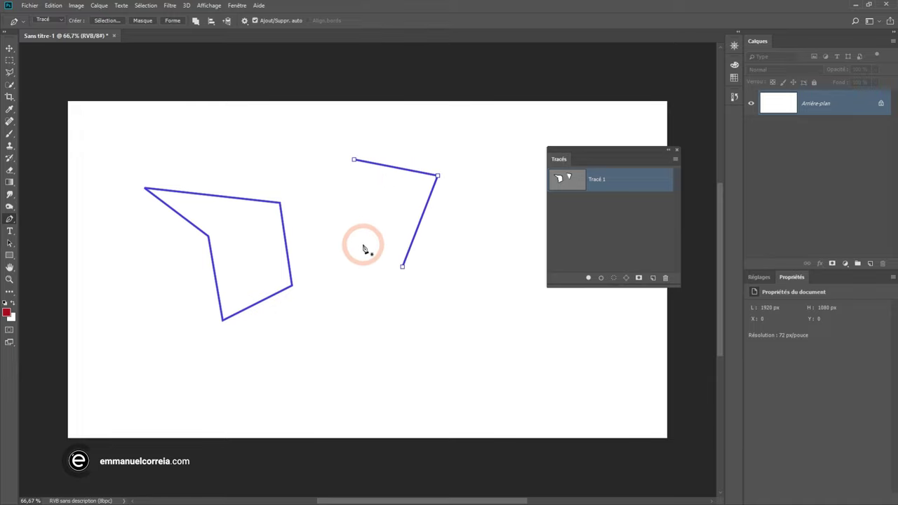
- Extend the path with seven more corners and close it onto its starting anchor
click(402, 266)
click(342, 268)
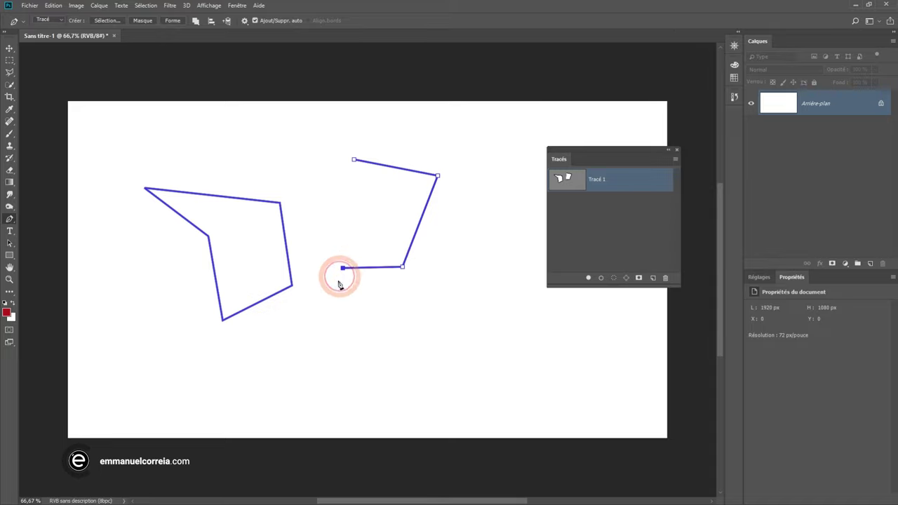
click(335, 317)
click(298, 312)
click(306, 214)
click(362, 209)
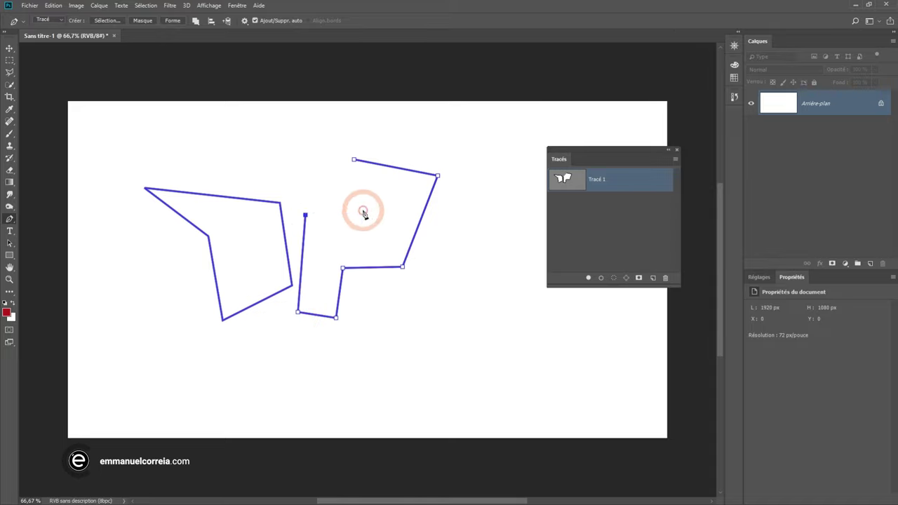
click(298, 170)
click(309, 140)
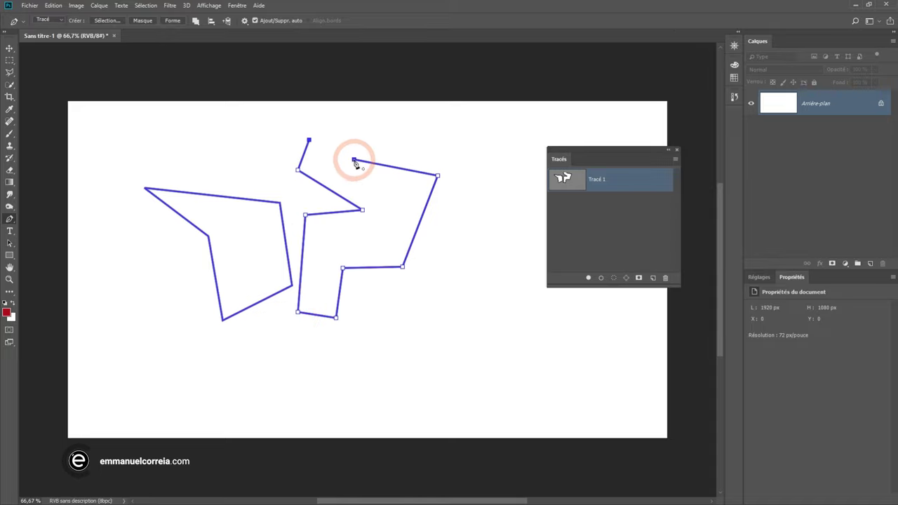
click(354, 160)
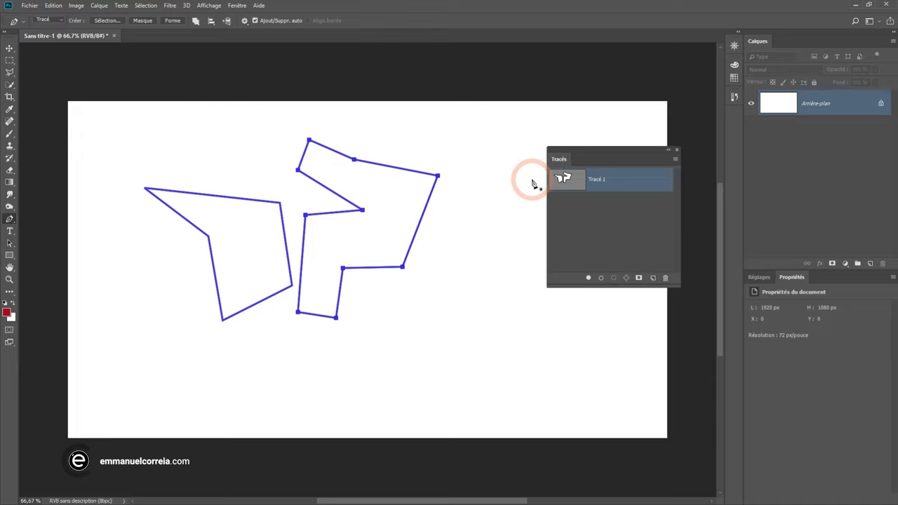
mouse_move(369, 191)
mouse_down()
mouse_move(316, 204)
mouse_move(301, 176)
mouse_up()
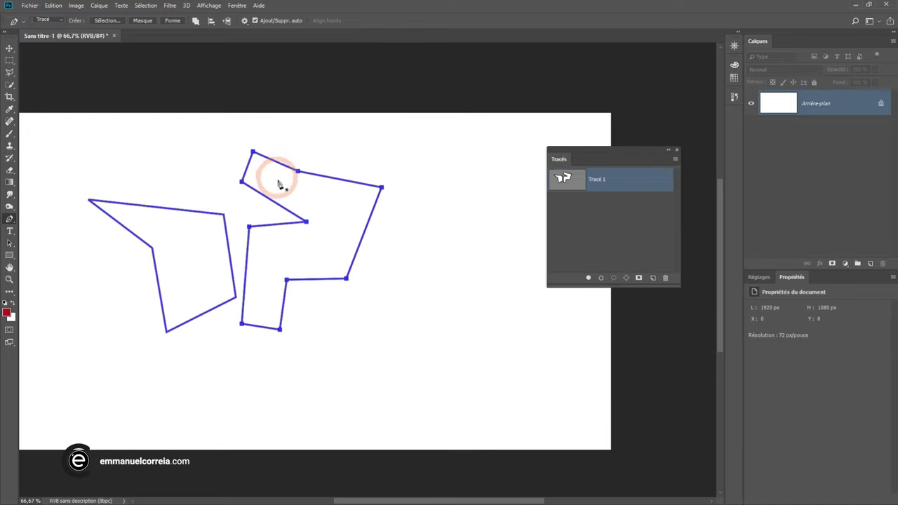
key(ctrl+z)
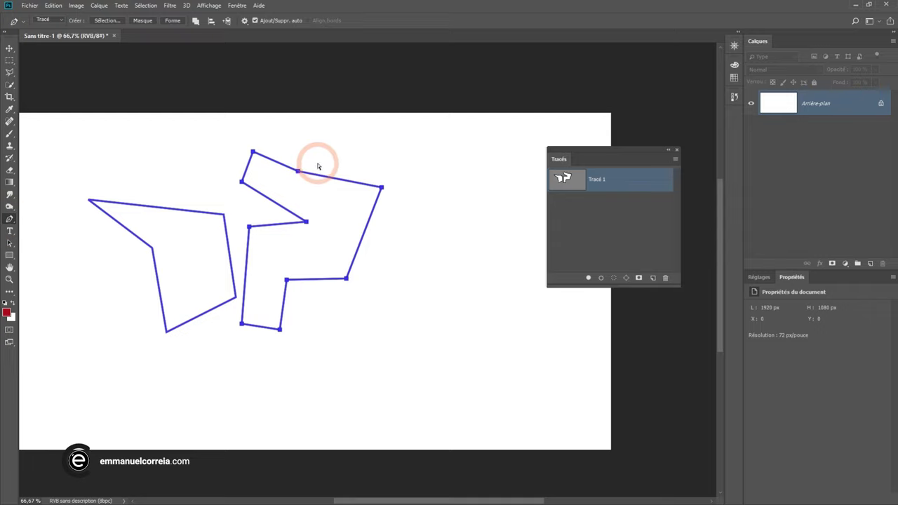
ctrl+click(297, 171)
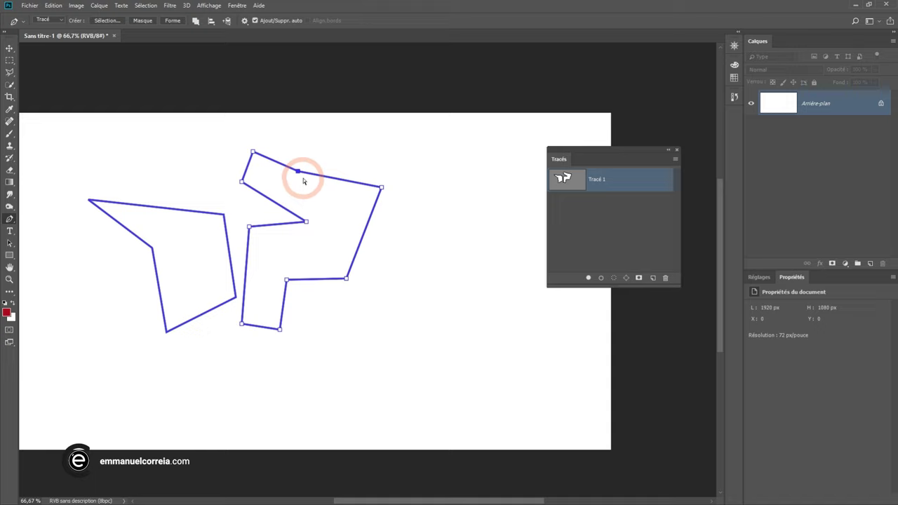
key(Delete)
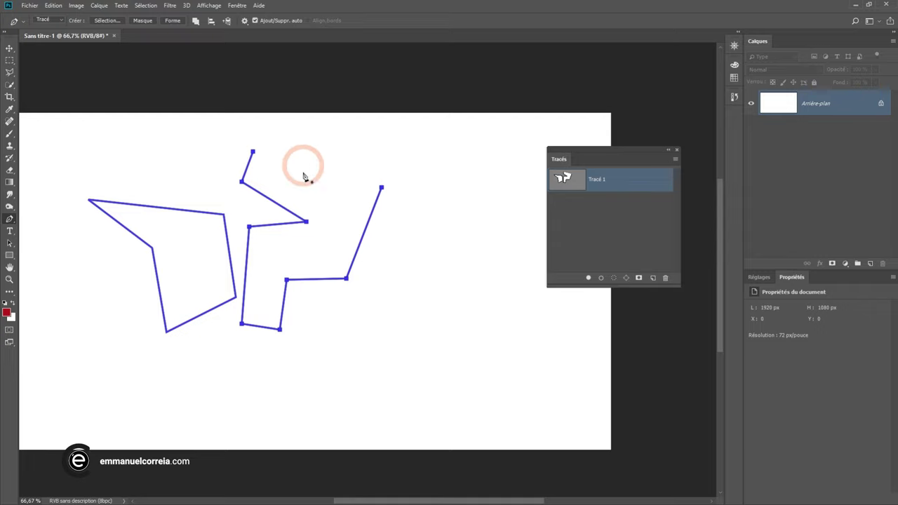
click(380, 188)
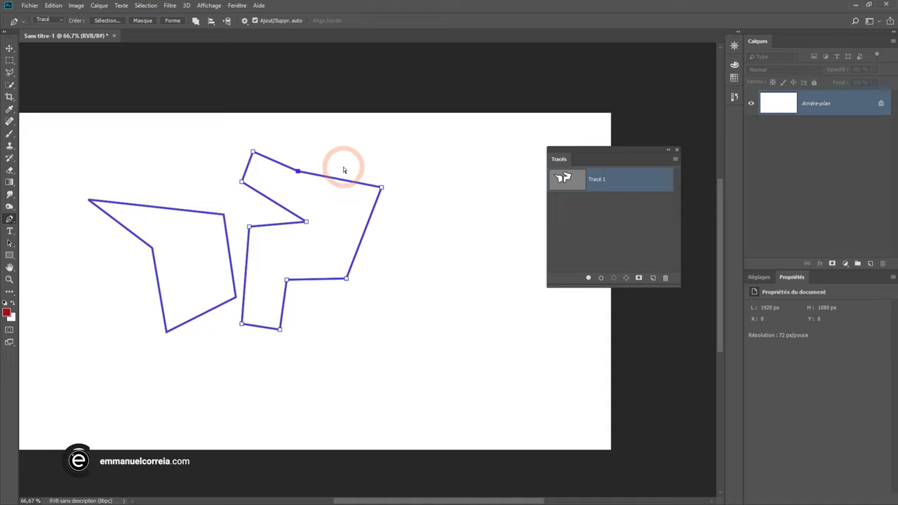
drag(345, 150, 332, 207)
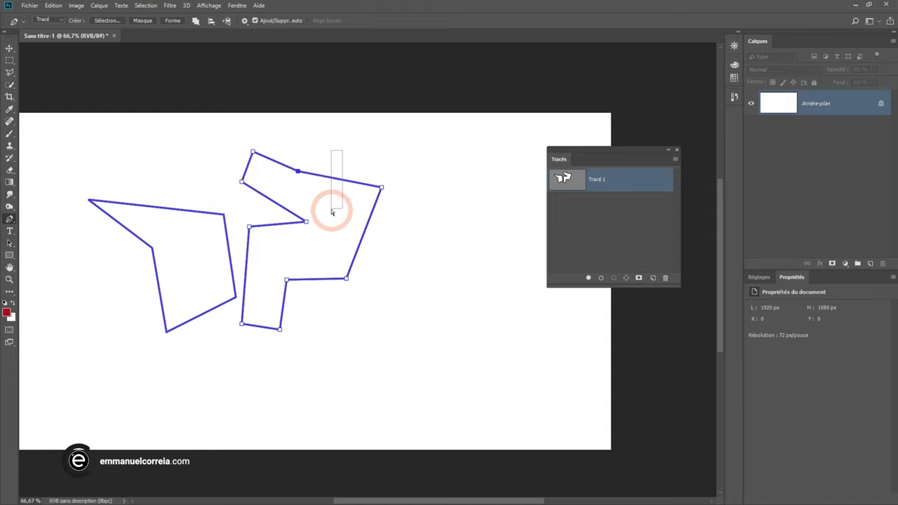
mouse_move(343, 148)
mouse_down()
mouse_move(319, 207)
mouse_move(330, 198)
mouse_up()
drag(351, 153, 317, 202)
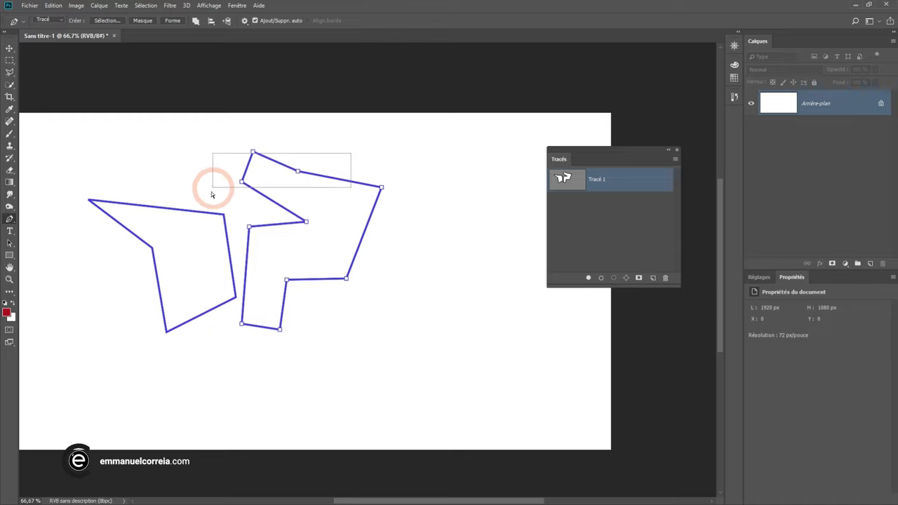
drag(316, 202, 210, 184)
drag(219, 136, 313, 220)
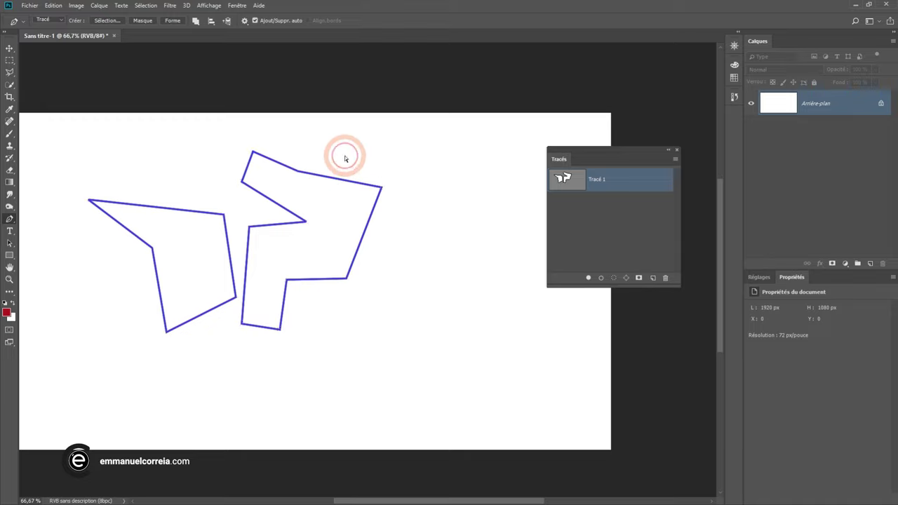
mouse_move(355, 140)
mouse_down()
mouse_move(337, 194)
mouse_move(341, 184)
mouse_up()
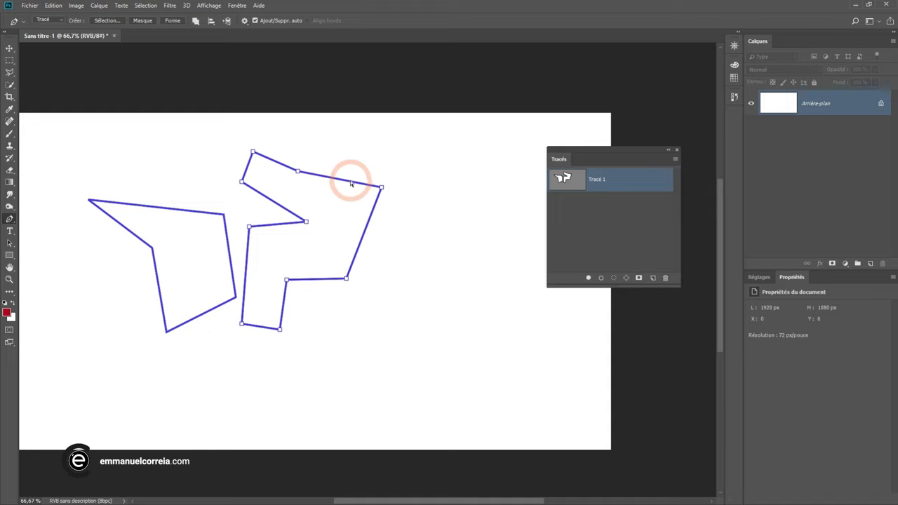
drag(343, 186, 344, 188)
drag(329, 149, 355, 221)
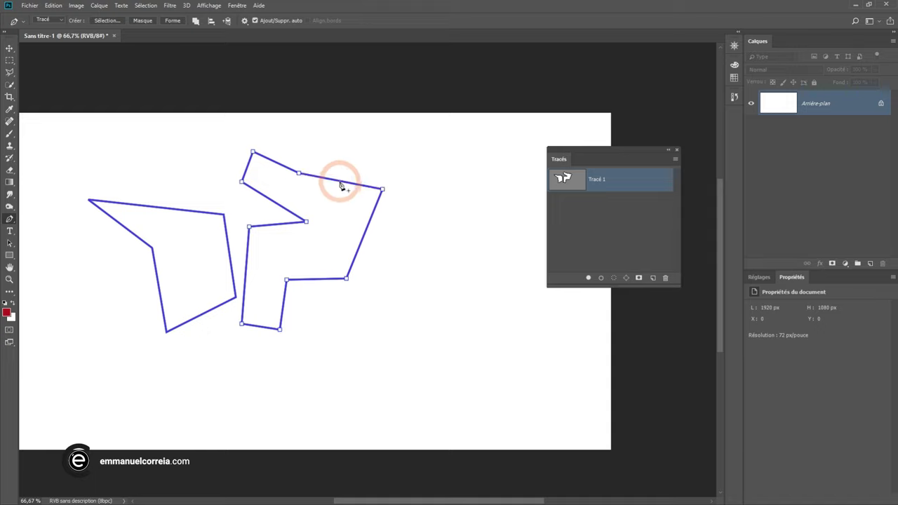
ctrl+click(299, 172)
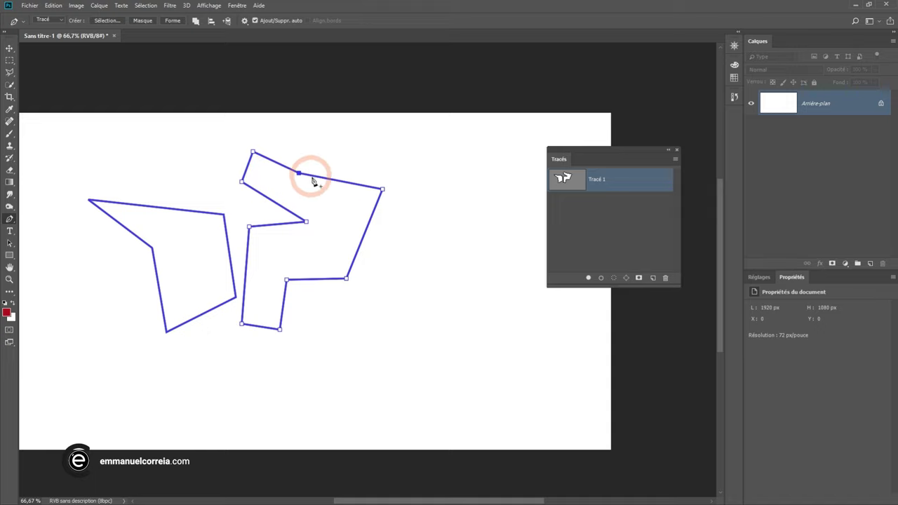
click(359, 192)
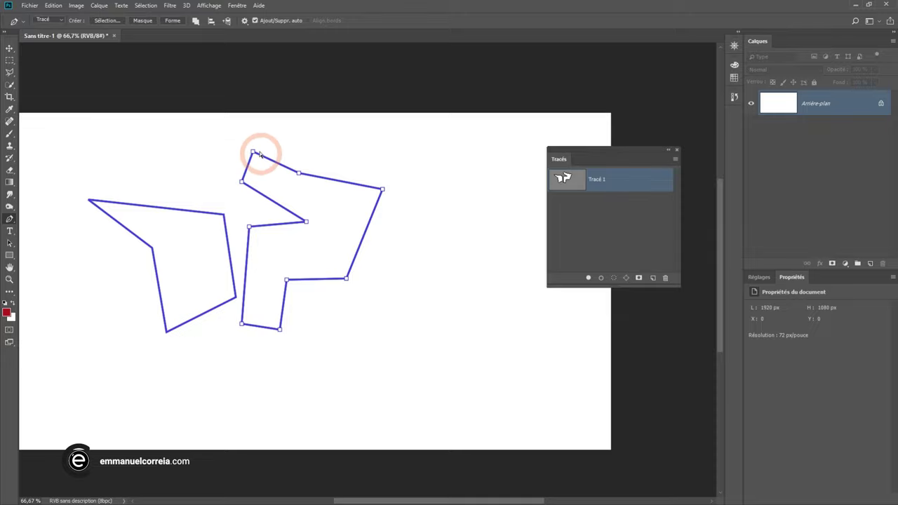
mouse_move(231, 139)
mouse_down()
mouse_move(338, 223)
mouse_move(414, 345)
mouse_up()
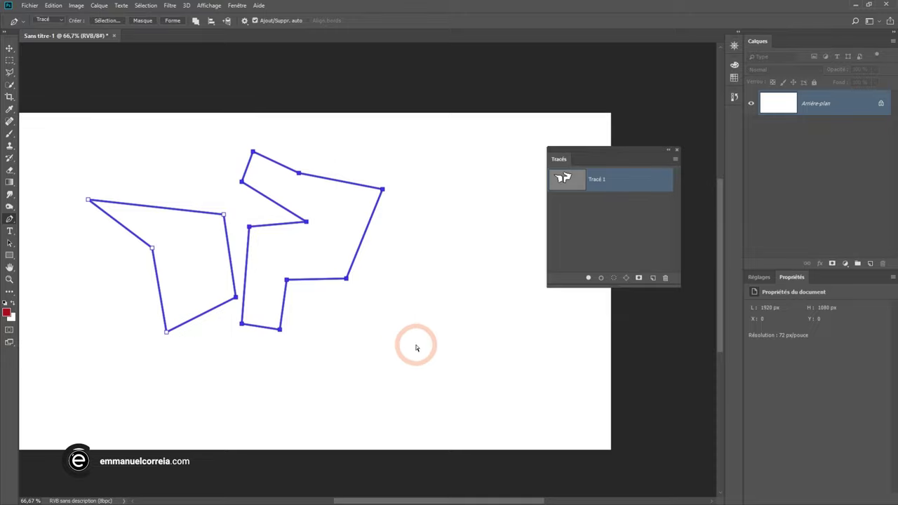
- Shrink both path shapes slightly with Free Transform Path and apply it
click(55, 7)
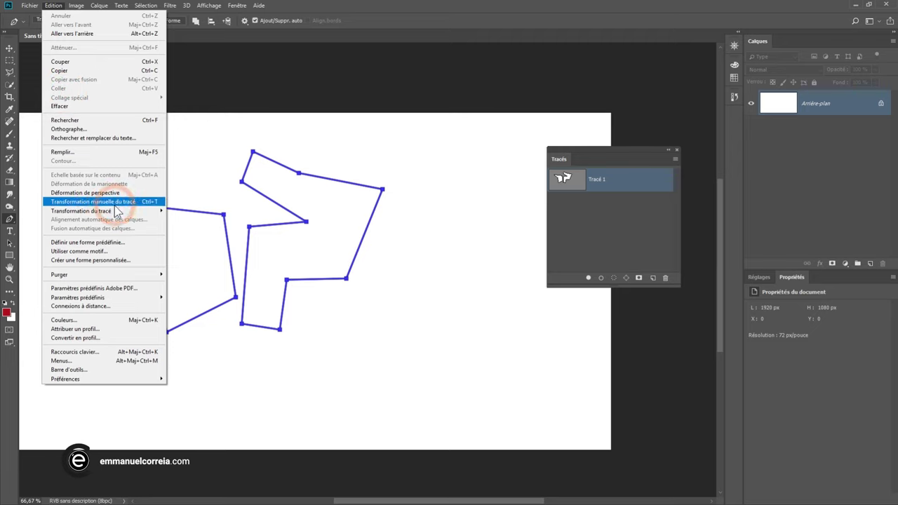
click(138, 204)
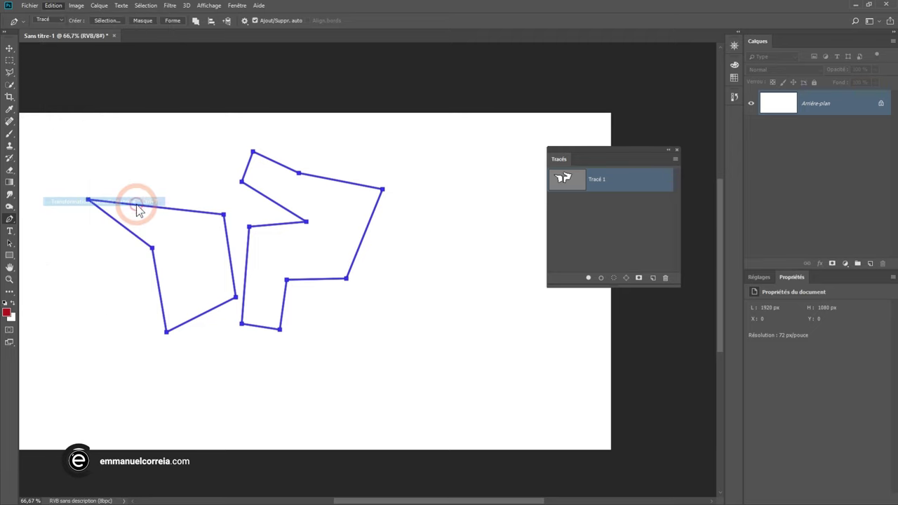
mouse_move(383, 150)
mouse_down()
mouse_move(341, 170)
mouse_move(356, 161)
mouse_up()
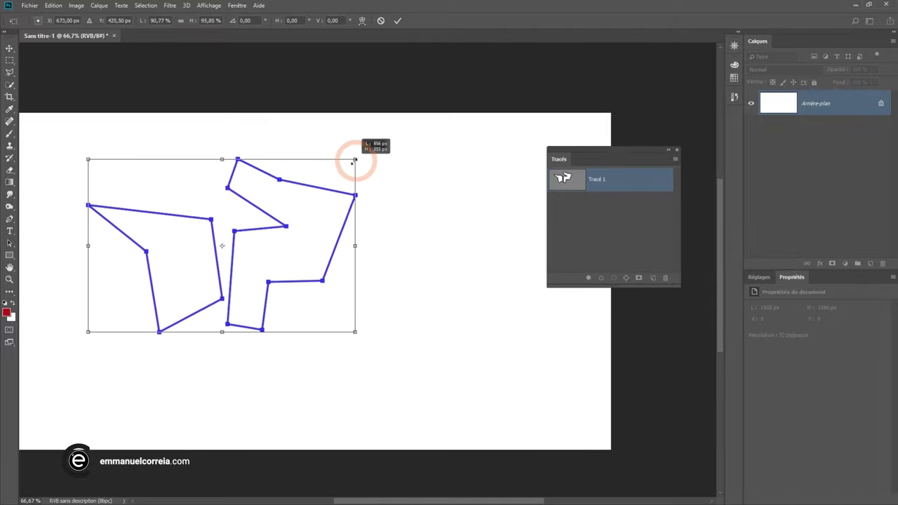
click(397, 24)
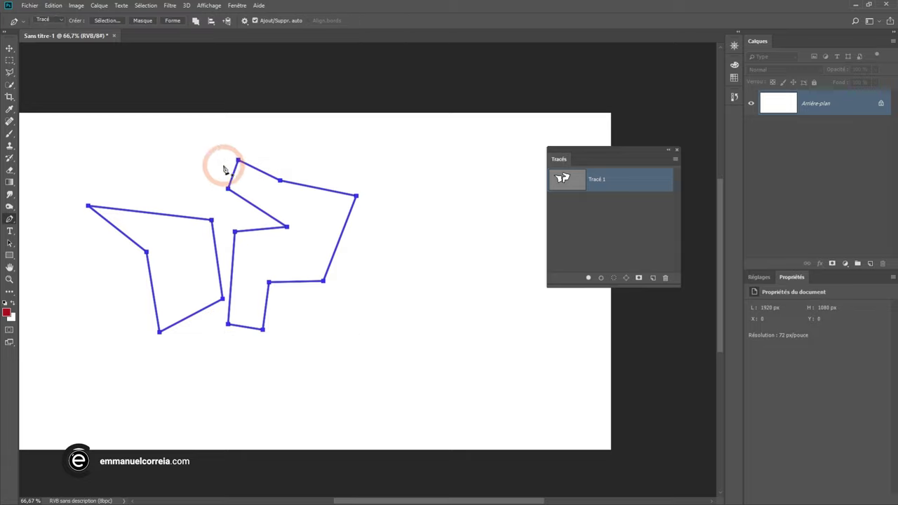
- Rotate the right shape's top points about 43.3° and rescale them with Free Transform Points
drag(216, 146, 300, 208)
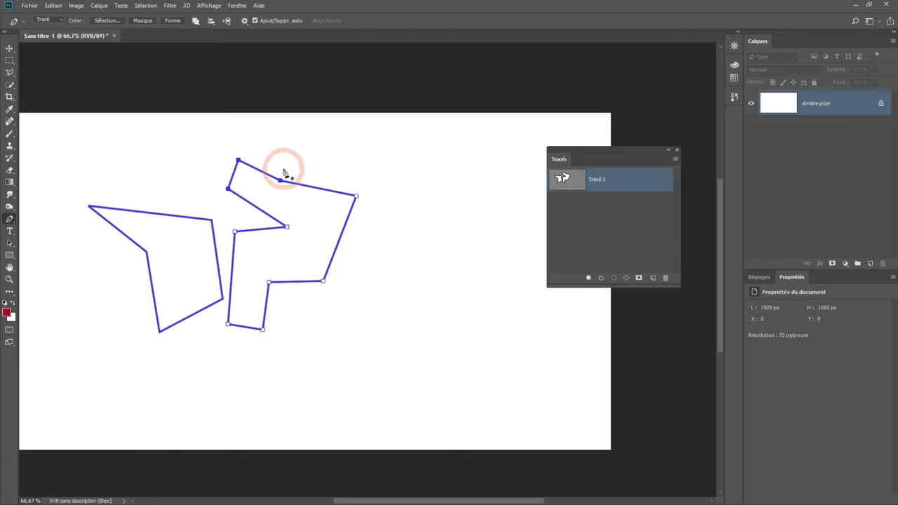
click(53, 5)
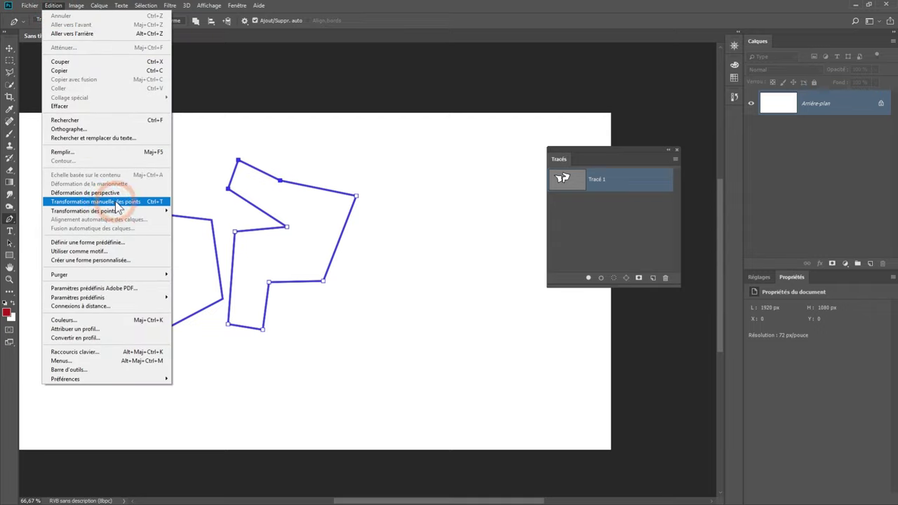
click(116, 204)
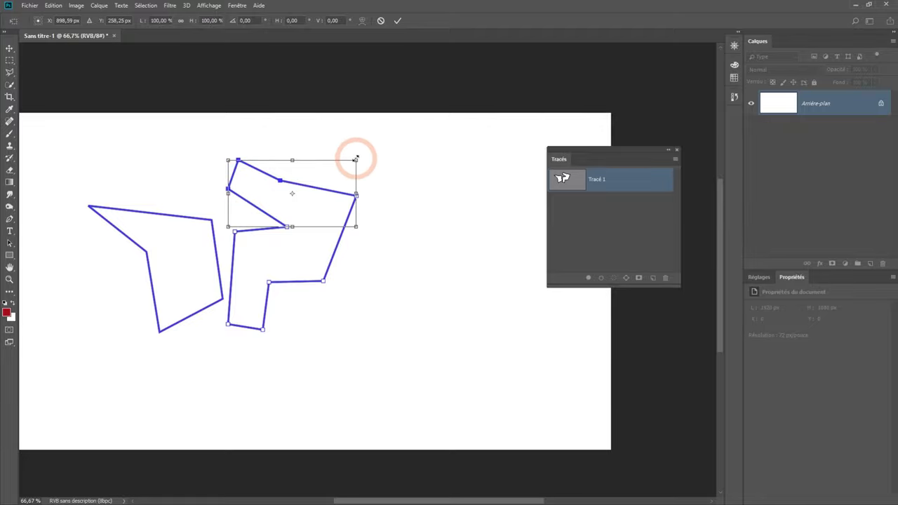
drag(360, 150, 347, 205)
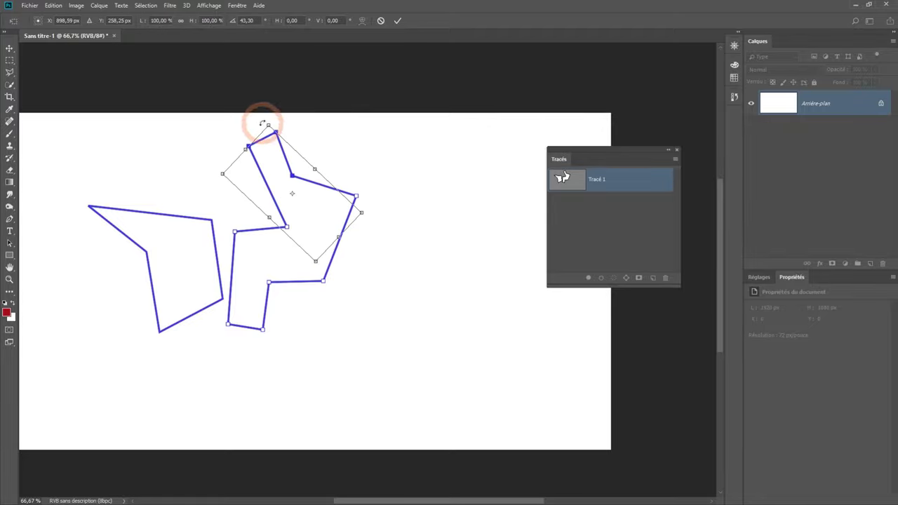
mouse_move(267, 127)
mouse_down()
mouse_move(279, 189)
mouse_move(277, 129)
mouse_up()
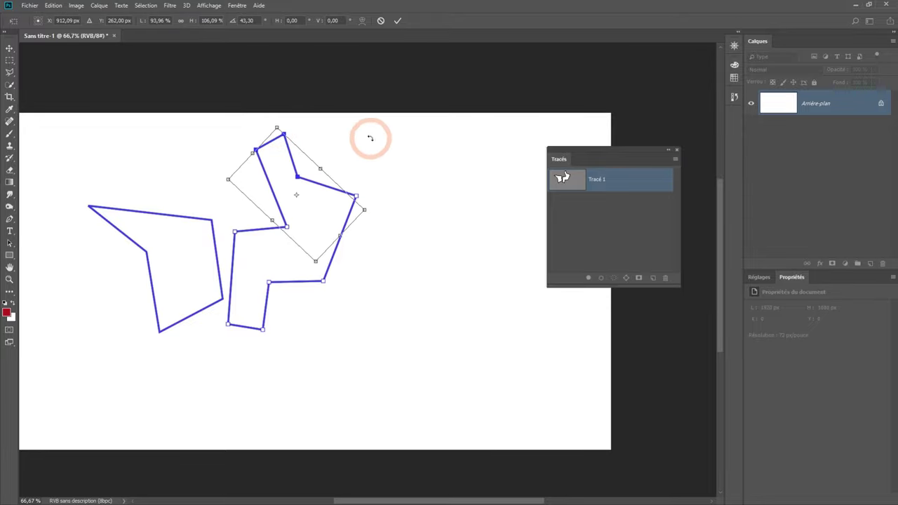
click(398, 21)
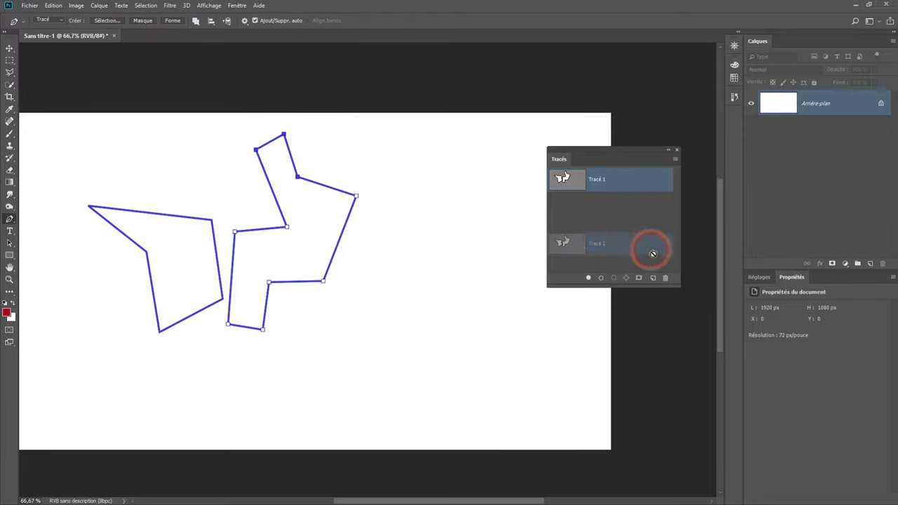
- Delete Tracé 1 with the trash icon and create a new empty path
drag(638, 199, 665, 278)
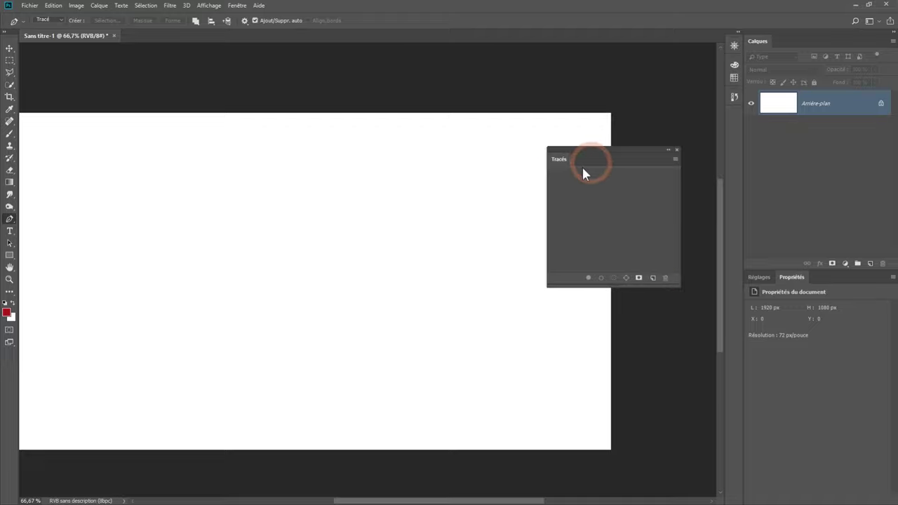
click(653, 279)
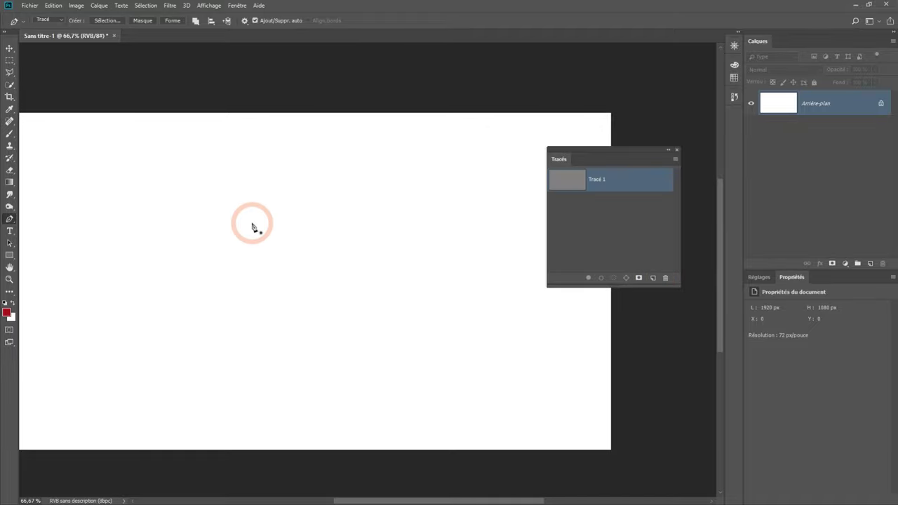
scroll(125, 207, left, 1)
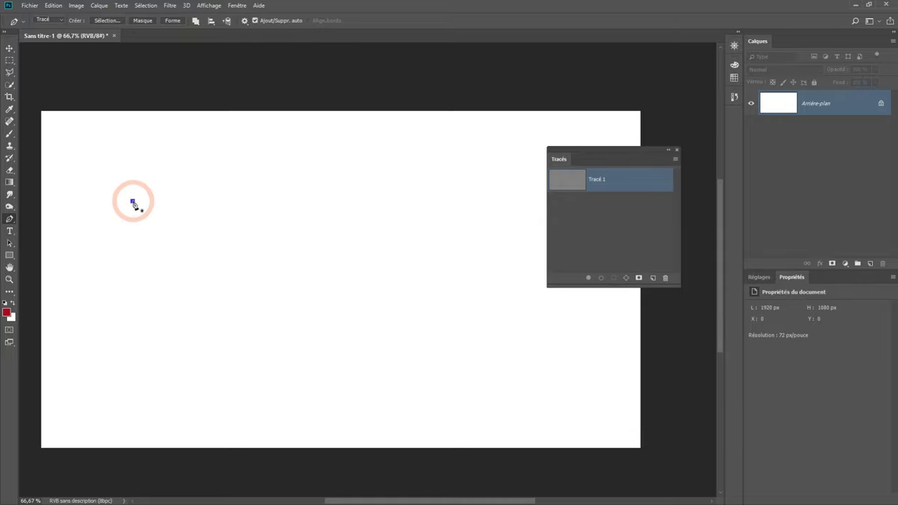
- Draw a closed oval from smooth Pen anchors at upper left, upper right, lower right and lower left
drag(133, 202, 154, 182)
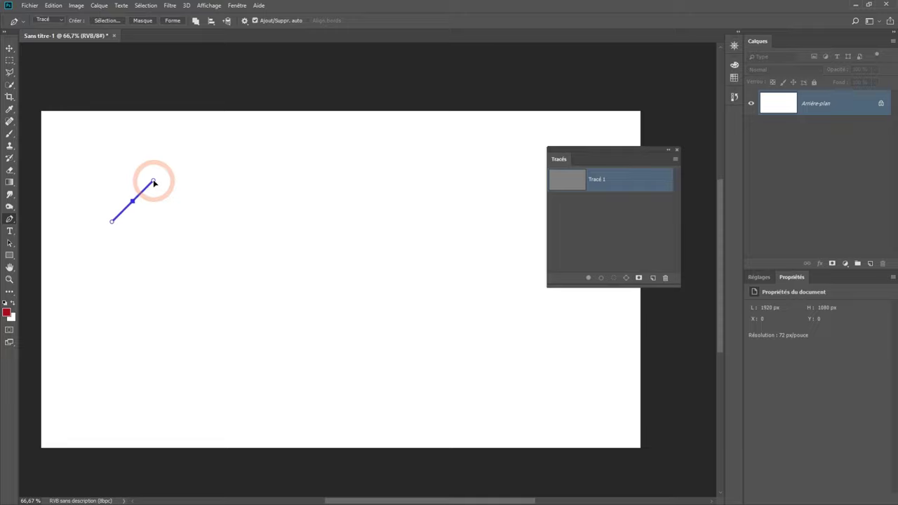
drag(155, 184, 152, 183)
drag(153, 183, 151, 177)
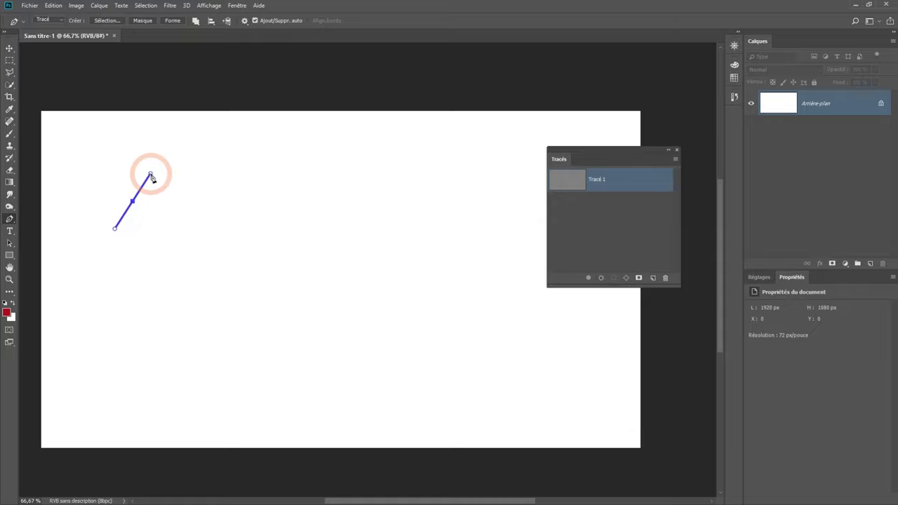
drag(152, 178, 174, 181)
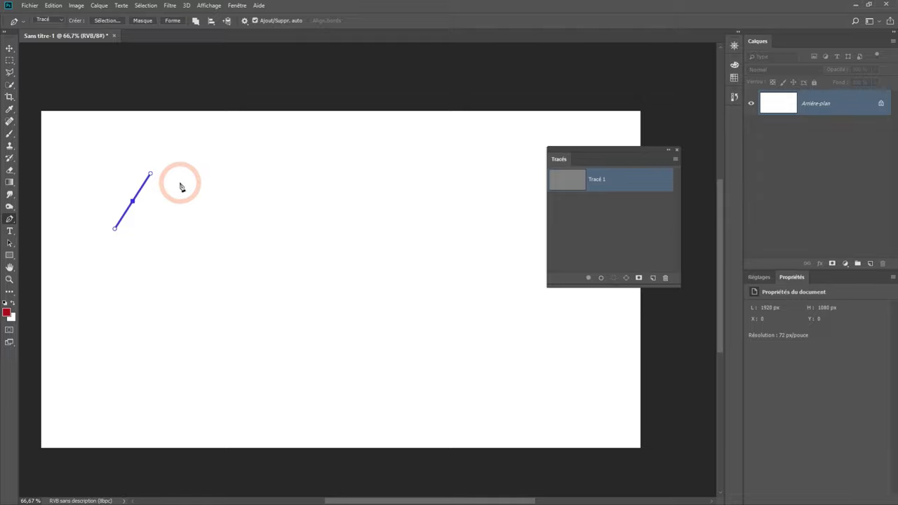
click(180, 186)
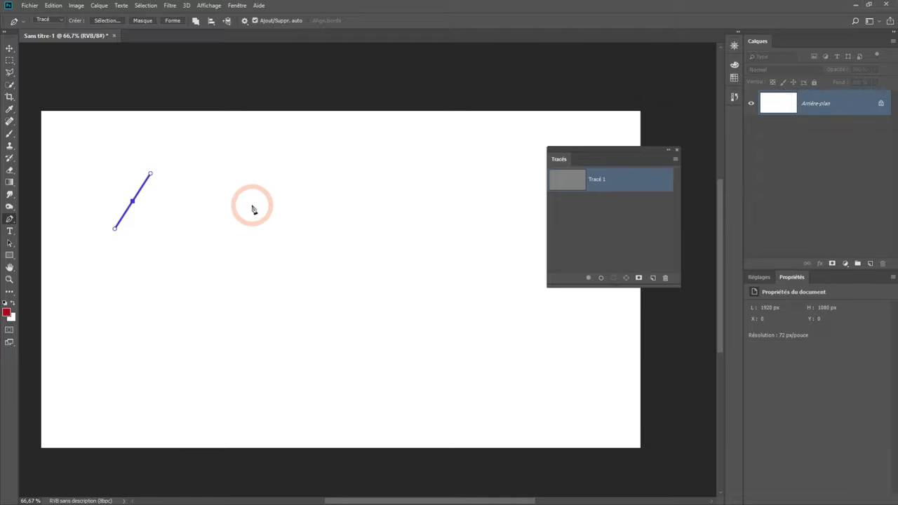
drag(252, 205, 263, 242)
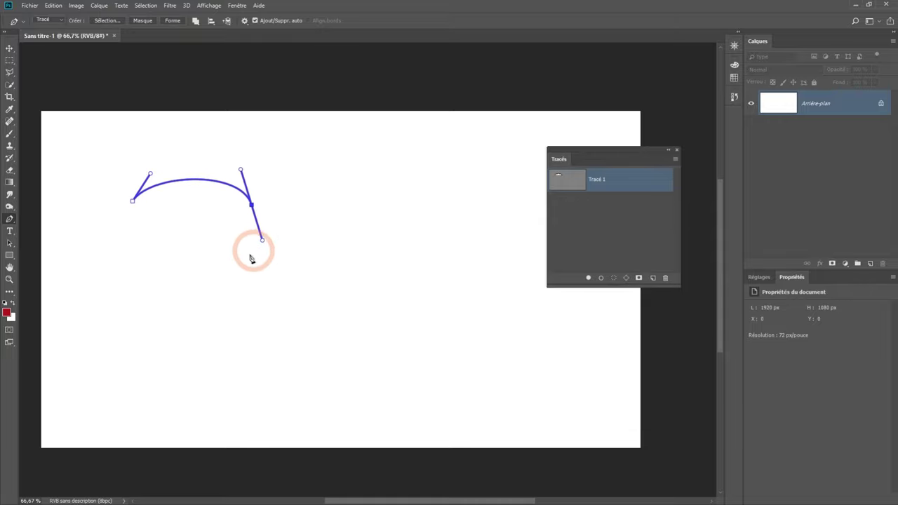
drag(197, 281, 169, 283)
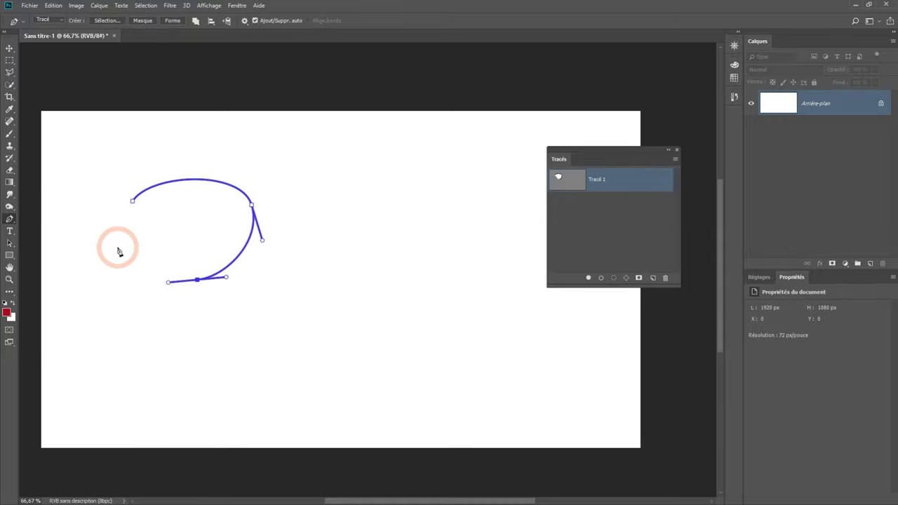
drag(114, 251, 103, 227)
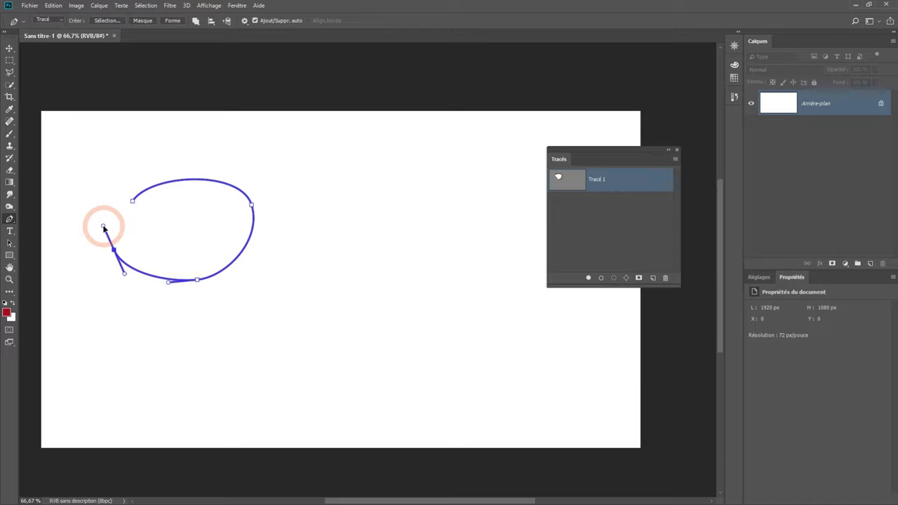
drag(133, 201, 156, 191)
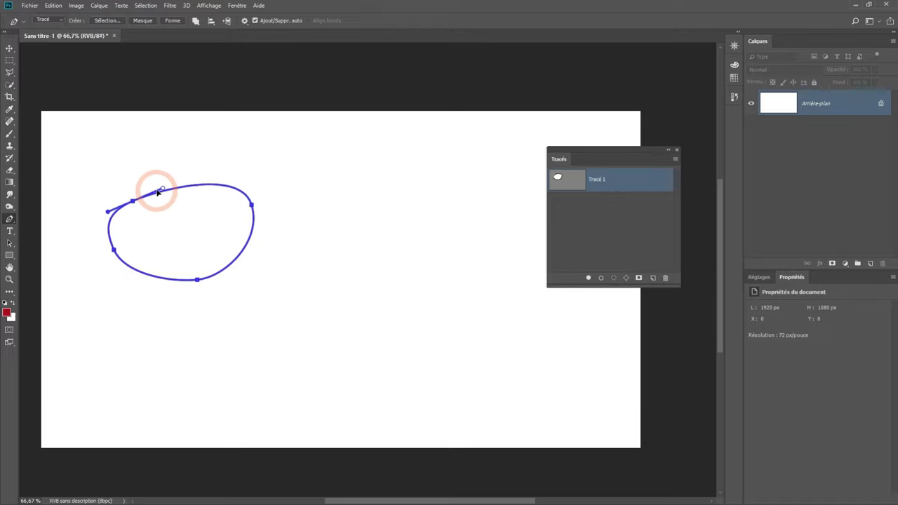
drag(156, 191, 160, 189)
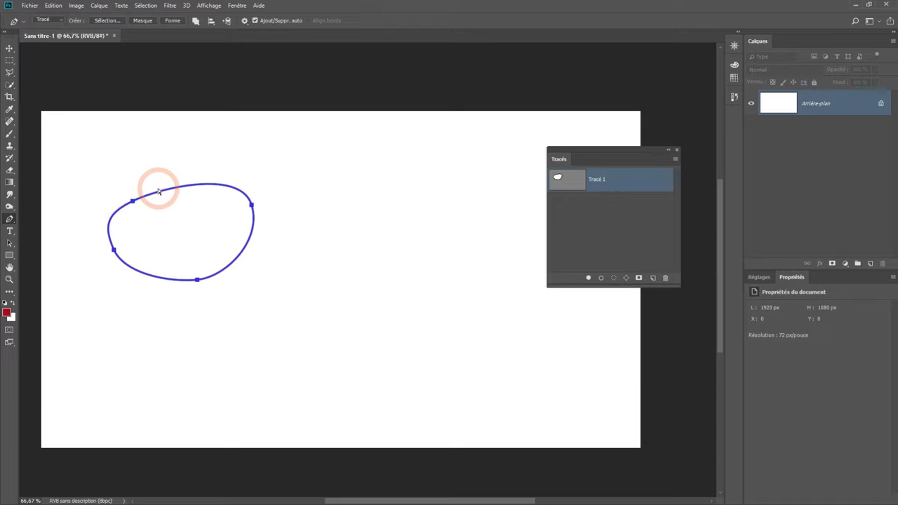
drag(134, 202, 144, 178)
- Nudge the lower-left and bottom anchors down, then adjust the top-right anchor's upper handle
click(114, 248)
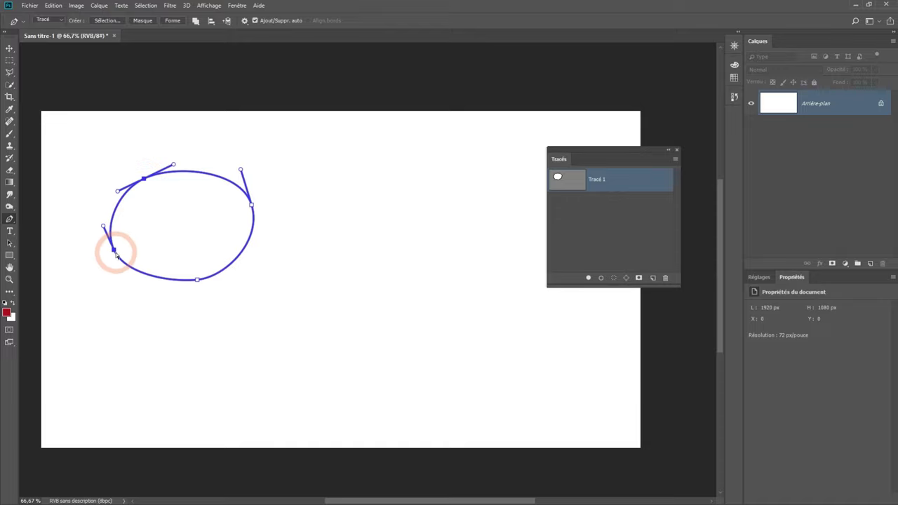
mouse_move(114, 250)
mouse_down()
mouse_move(113, 263)
mouse_move(127, 262)
mouse_up()
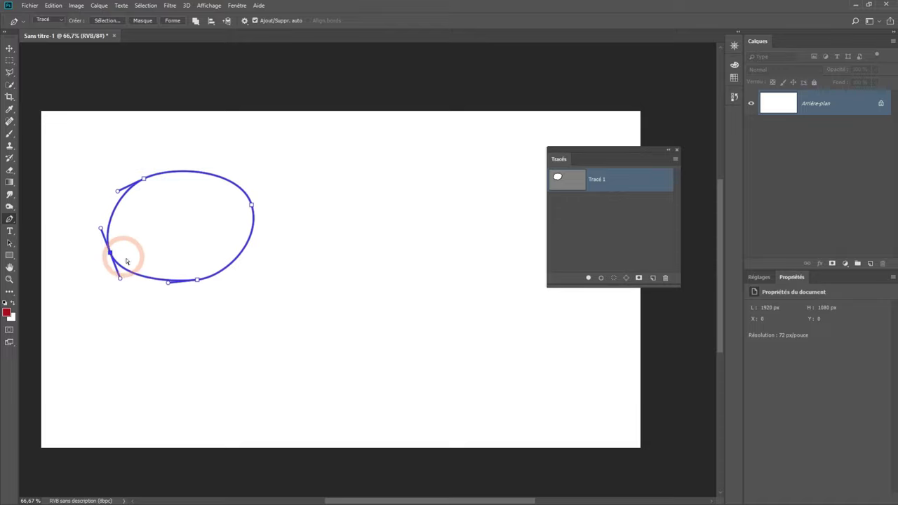
drag(198, 280, 200, 285)
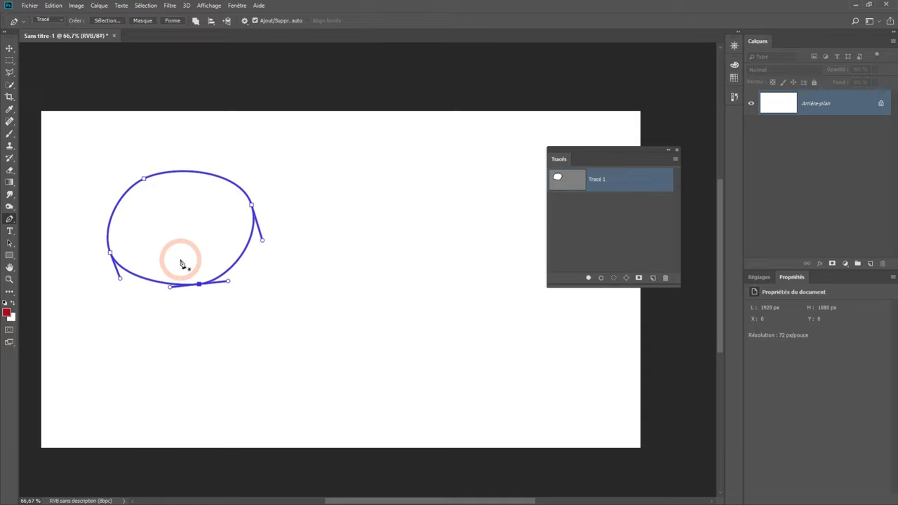
click(251, 205)
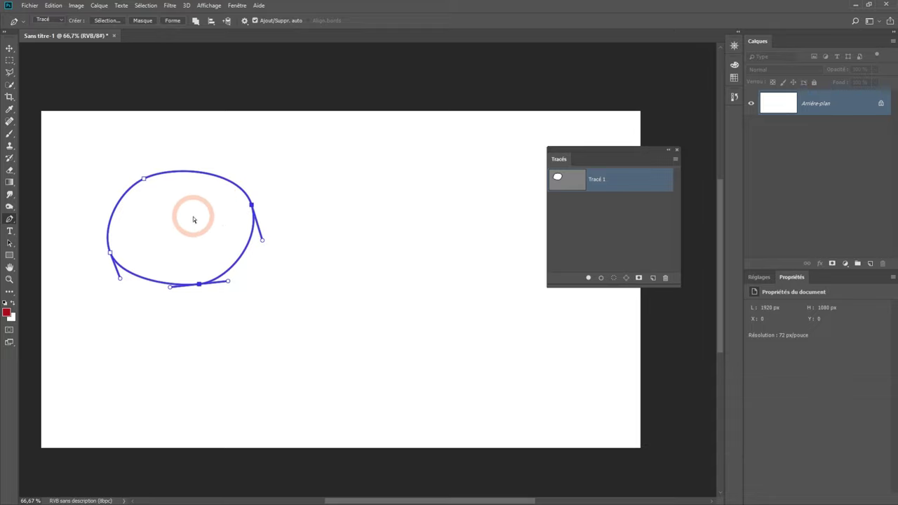
ctrl+click(251, 202)
click(241, 170)
mouse_move(241, 170)
mouse_down()
mouse_move(237, 176)
mouse_move(235, 165)
mouse_move(243, 162)
mouse_up()
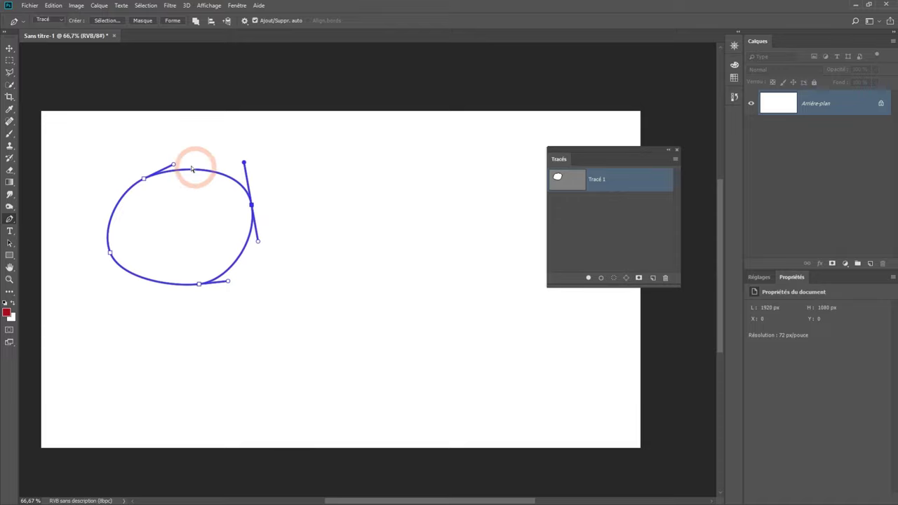
- Drag the upper-left and right direction handles to round the top curve, then deselect
drag(174, 165, 168, 144)
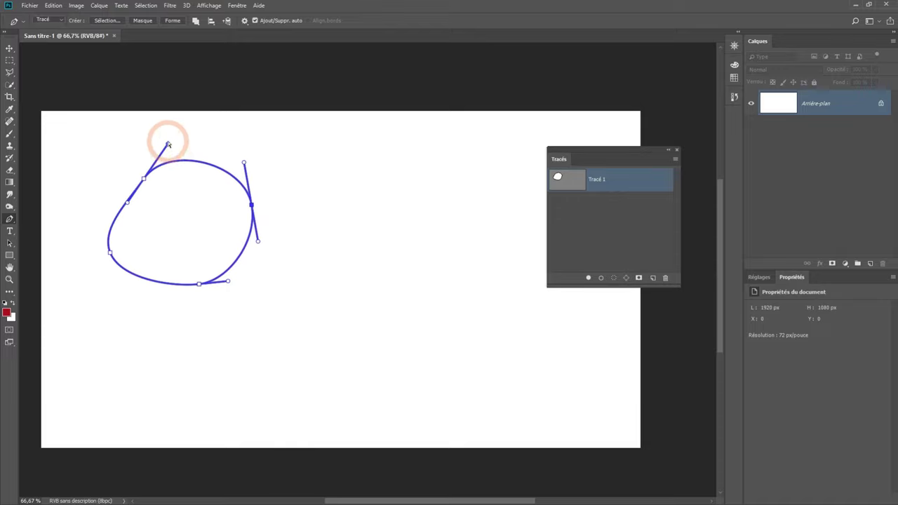
drag(168, 143, 217, 117)
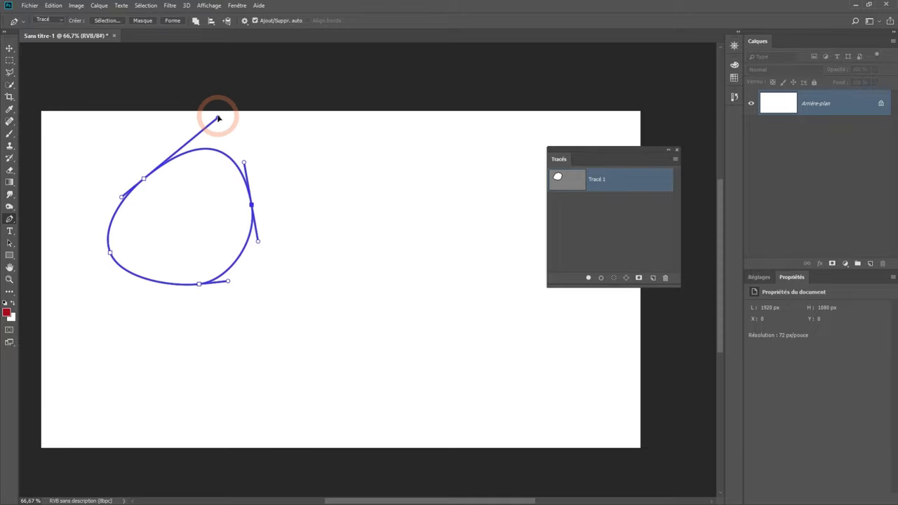
drag(243, 162, 239, 128)
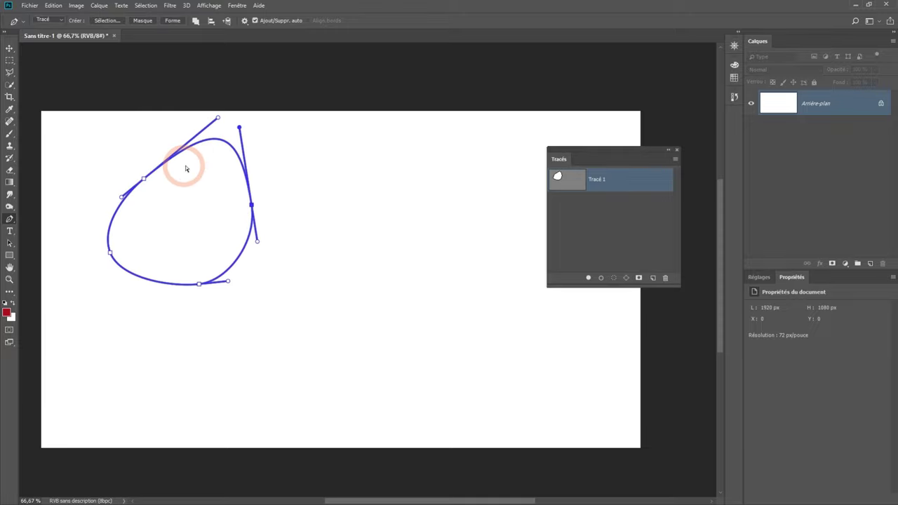
drag(240, 128, 248, 186)
click(218, 119)
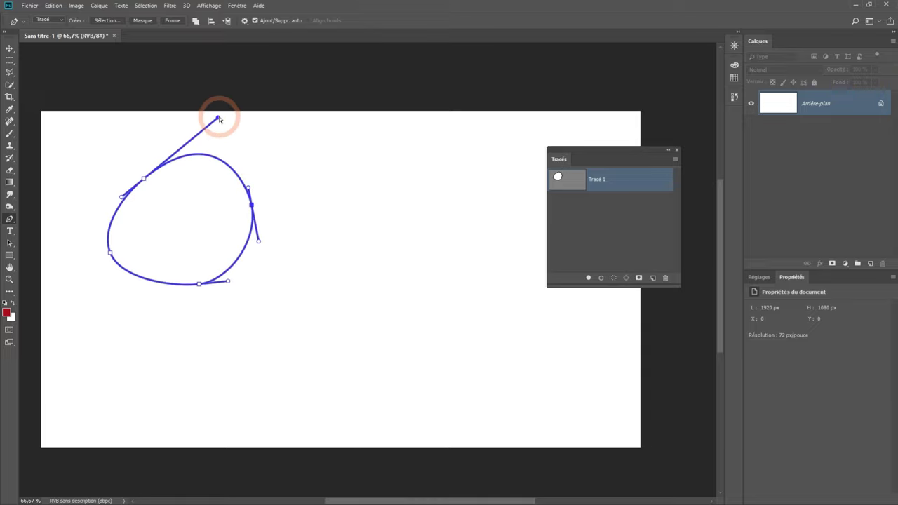
mouse_move(219, 119)
mouse_down()
mouse_move(170, 166)
mouse_move(173, 144)
mouse_move(247, 137)
mouse_up()
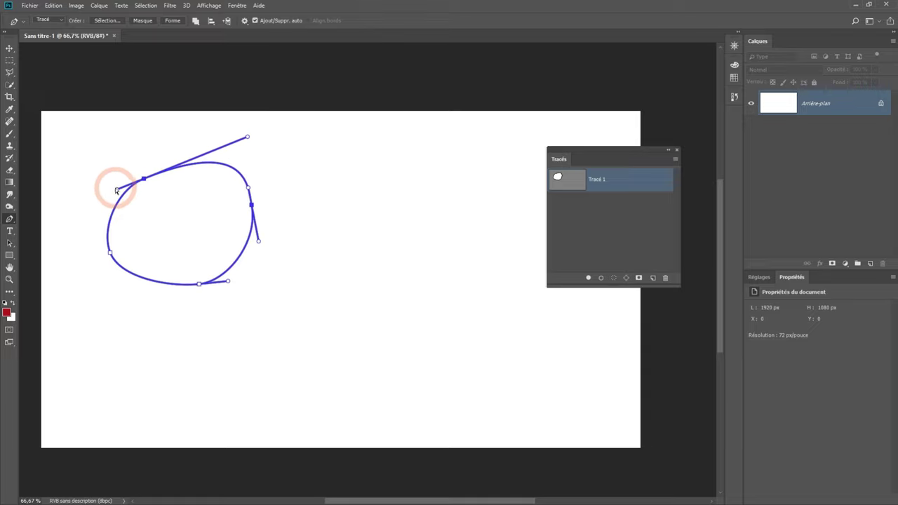
key(Escape)
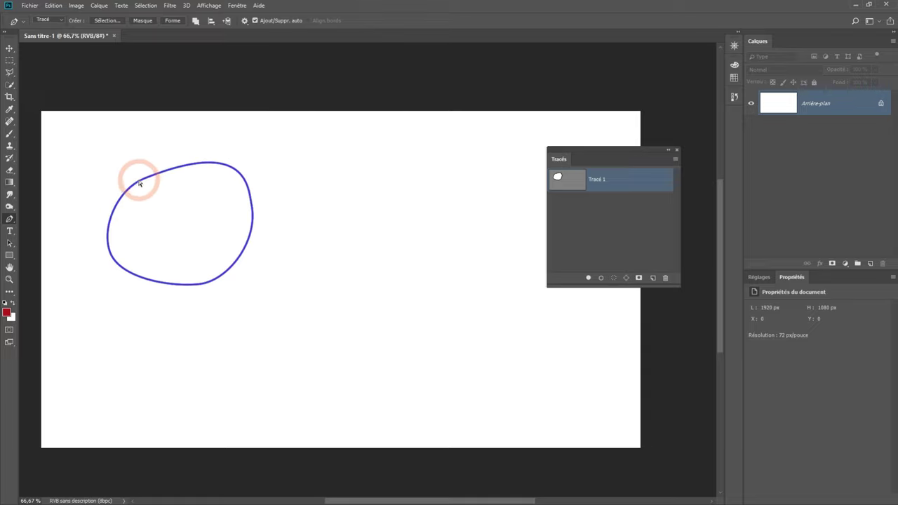
- Select the path and rework its upper handles, moving the top anchor up-right into a crescent
ctrl+click(138, 182)
ctrl+click(142, 179)
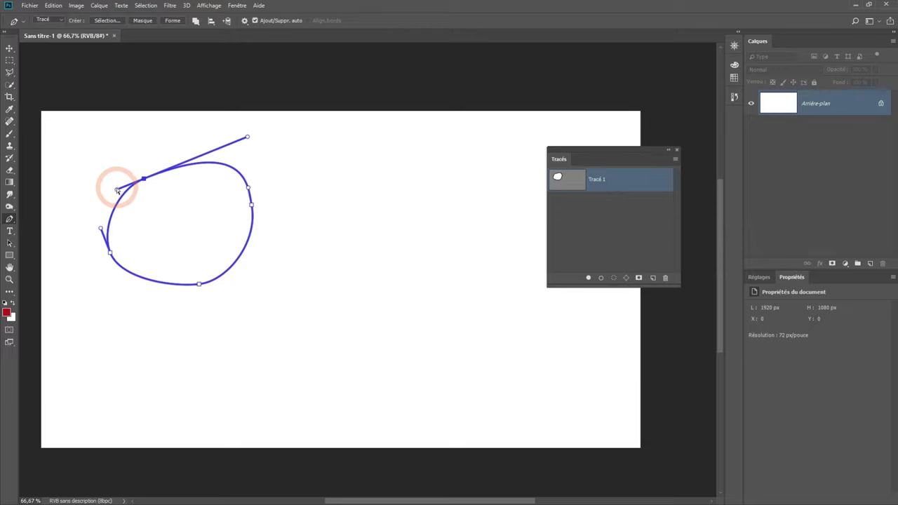
drag(116, 189, 129, 183)
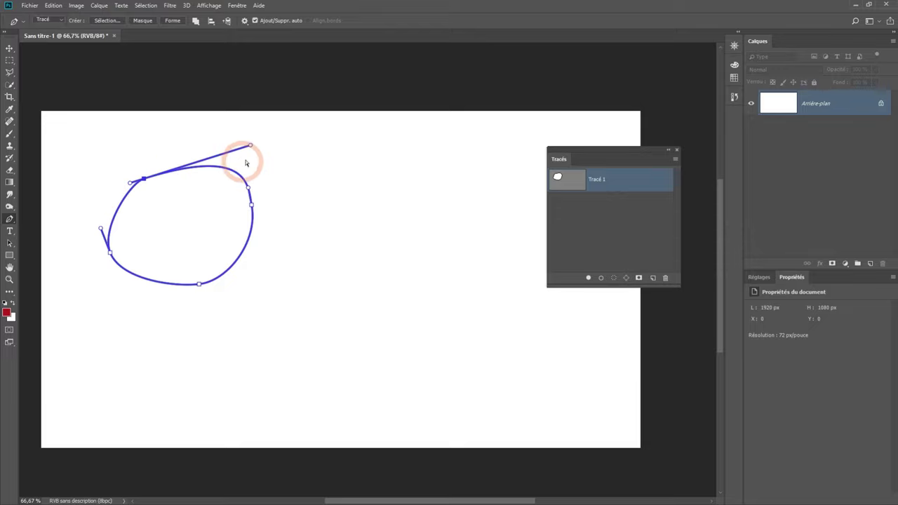
drag(250, 145, 221, 124)
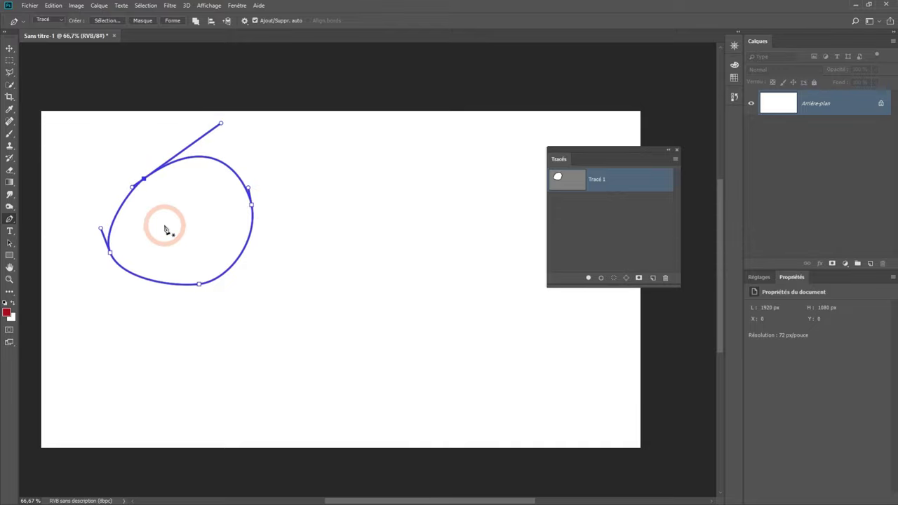
drag(213, 131, 167, 174)
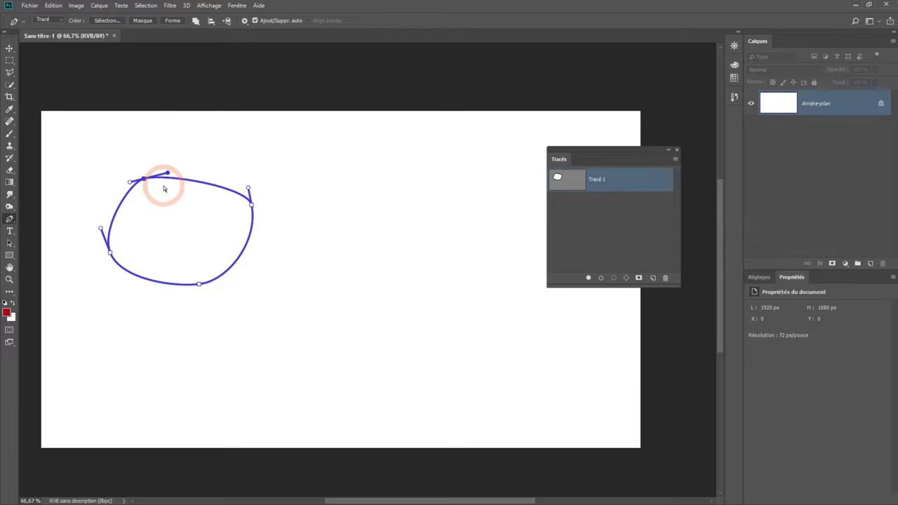
drag(146, 182, 206, 145)
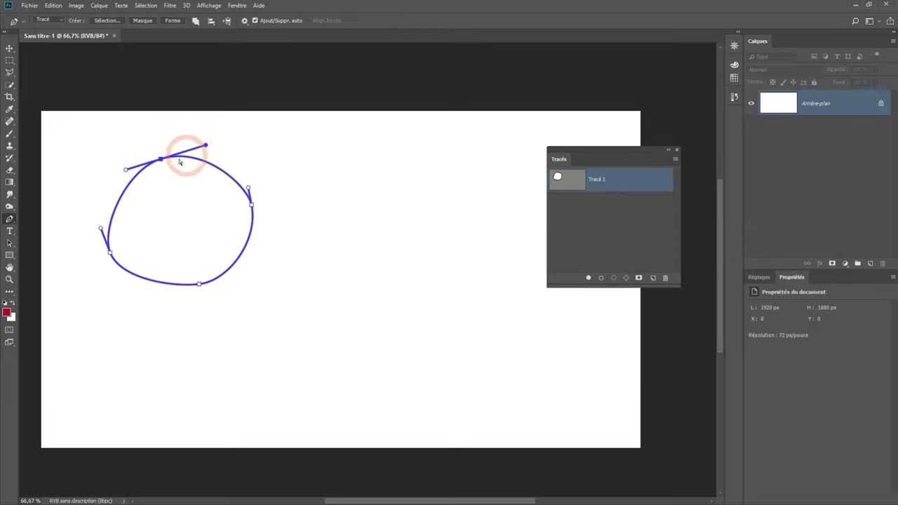
mouse_move(124, 171)
mouse_down()
mouse_move(114, 172)
mouse_move(188, 252)
mouse_up()
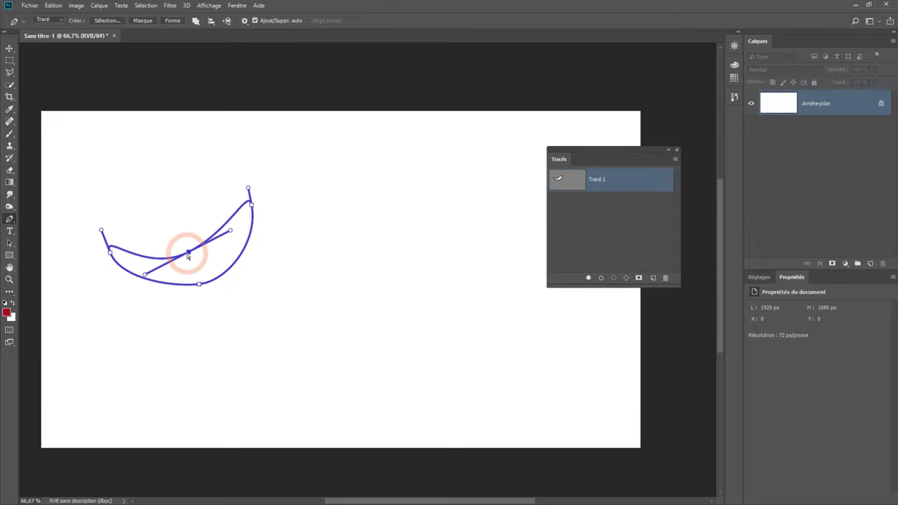
- Pull handles from the bottom, top and left anchors so the upper end twists into a loop
mouse_move(200, 285)
mouse_down()
mouse_move(237, 283)
mouse_move(240, 270)
mouse_up()
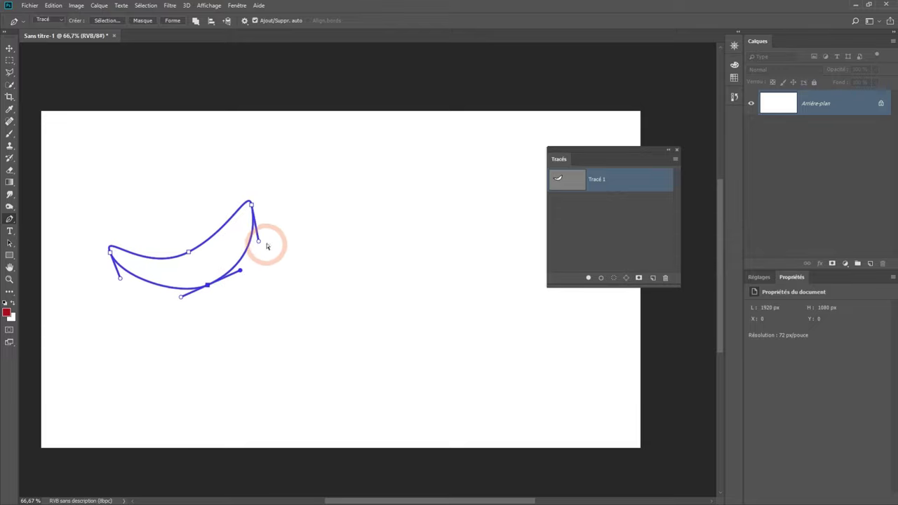
mouse_move(248, 204)
mouse_down()
mouse_move(250, 187)
mouse_move(233, 193)
mouse_up()
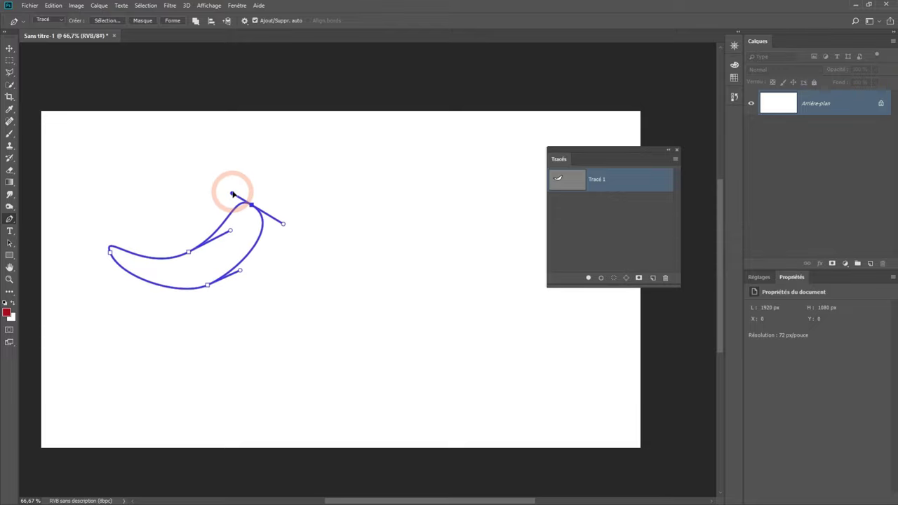
mouse_move(109, 251)
mouse_down()
mouse_move(101, 232)
mouse_move(118, 229)
mouse_up()
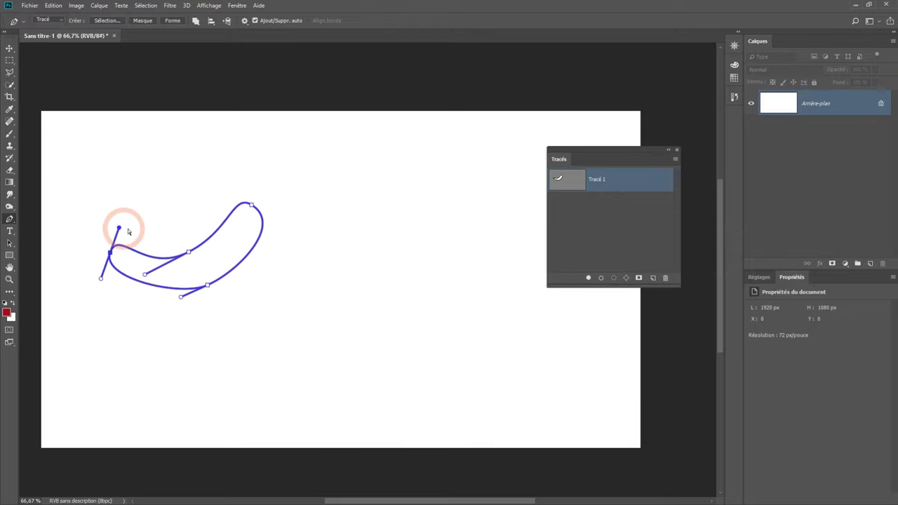
click(251, 206)
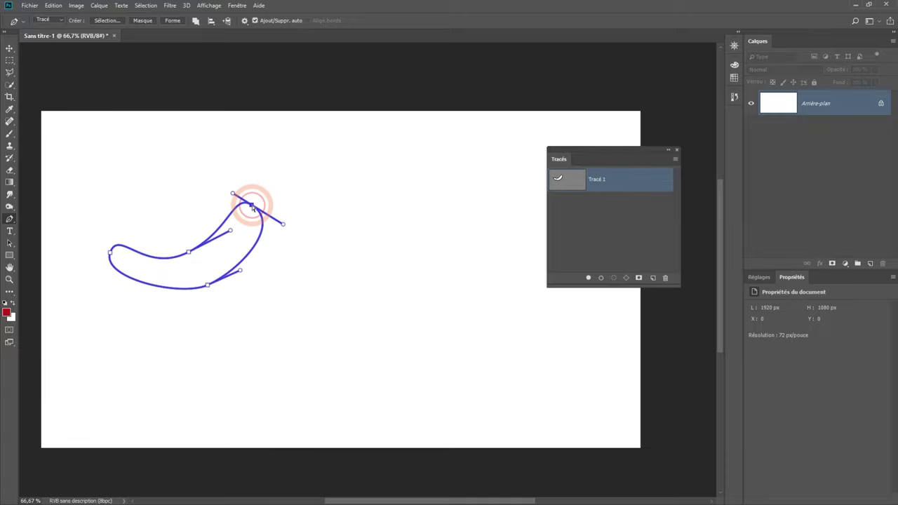
mouse_move(251, 206)
mouse_down()
mouse_move(239, 241)
mouse_move(274, 199)
mouse_move(300, 183)
mouse_up()
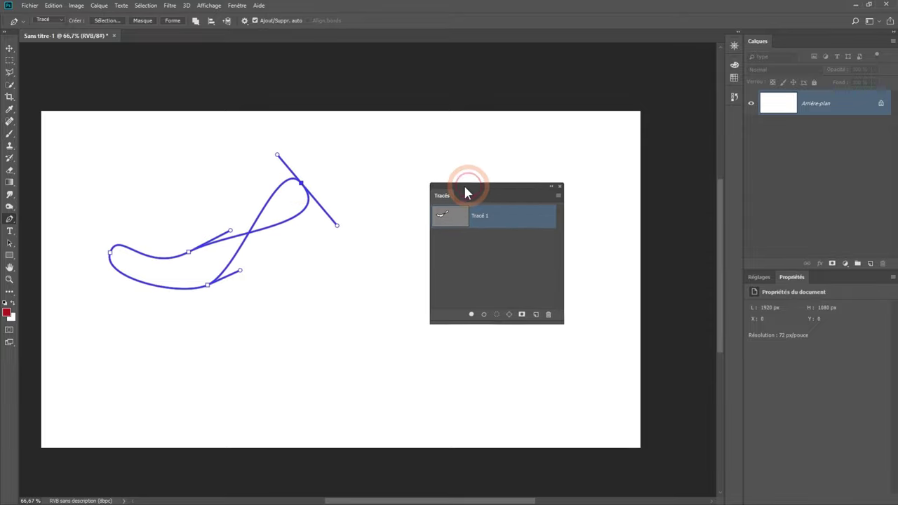
- Reposition the floating Paths panel and set its thumbnail size to Large
drag(577, 157, 411, 198)
right_click(424, 257)
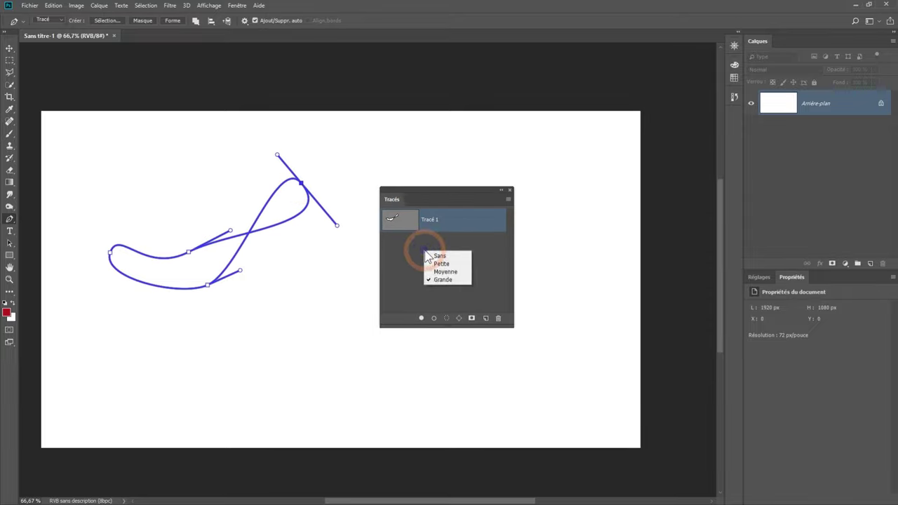
click(474, 276)
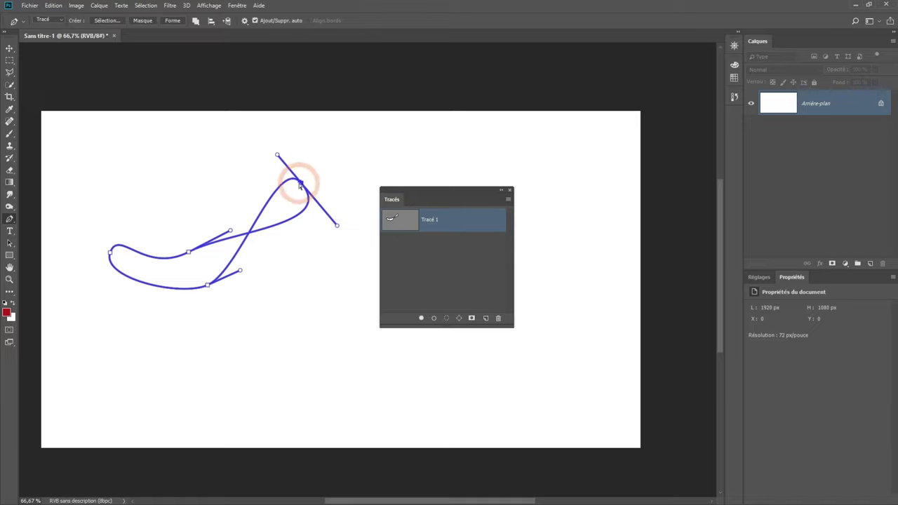
- Drag Tracé 1's upper loop, left and bottom anchors outward to widen the figure-eight
drag(309, 185, 343, 169)
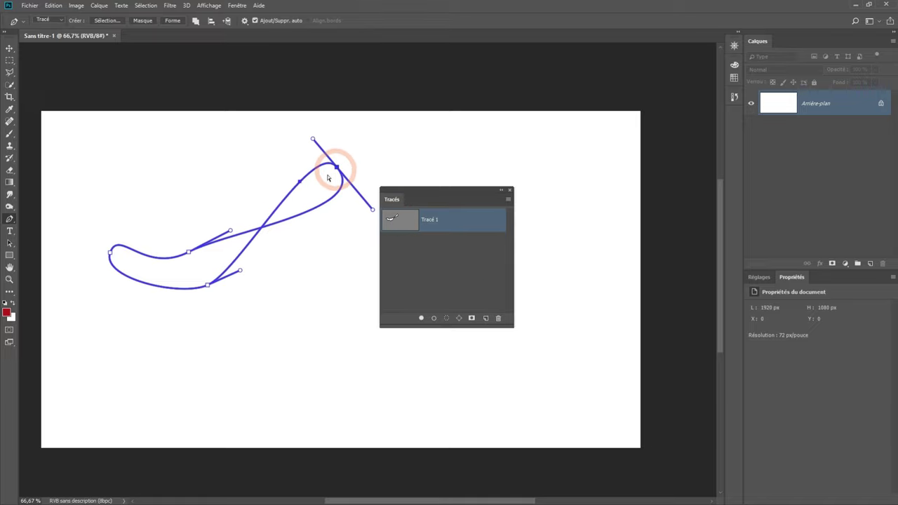
click(189, 254)
drag(188, 254, 176, 193)
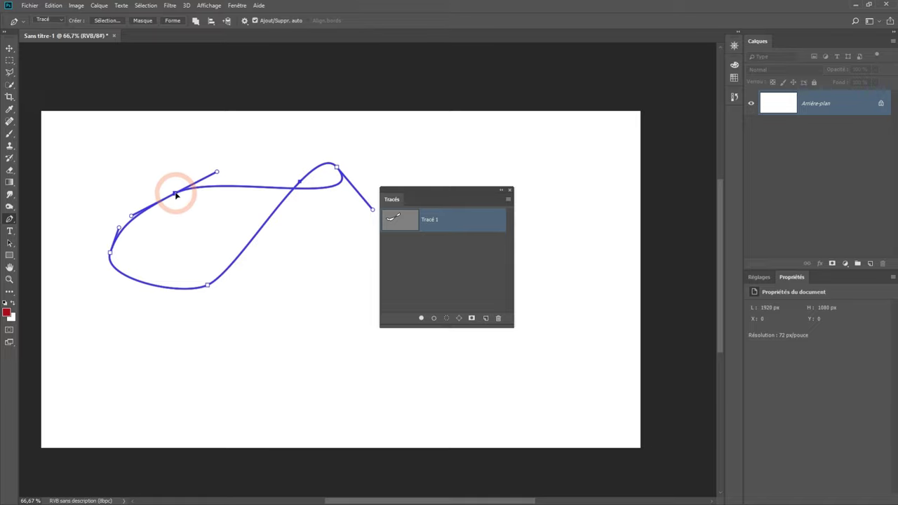
drag(209, 288, 224, 308)
click(337, 169)
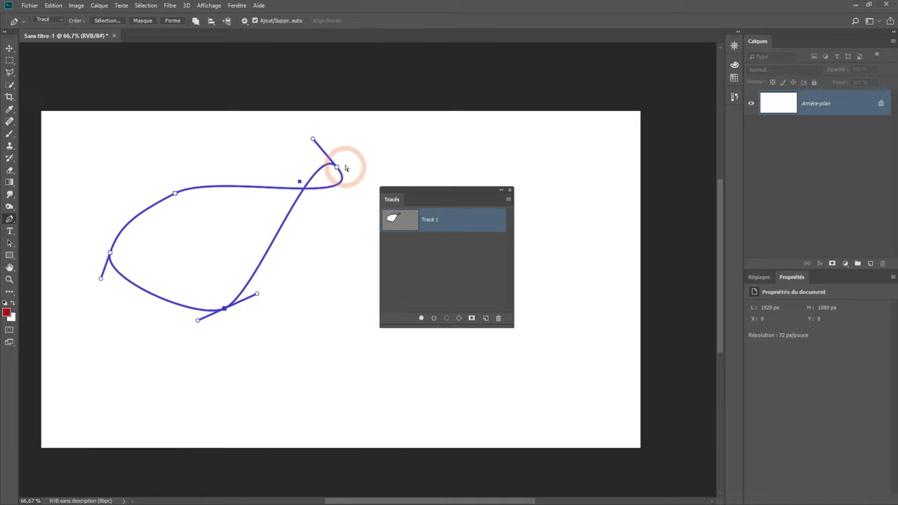
drag(337, 169, 351, 163)
- Rework the loop anchor's direction handles and move the right anchor until Tracé 1 untwists into an oval
drag(446, 188, 488, 184)
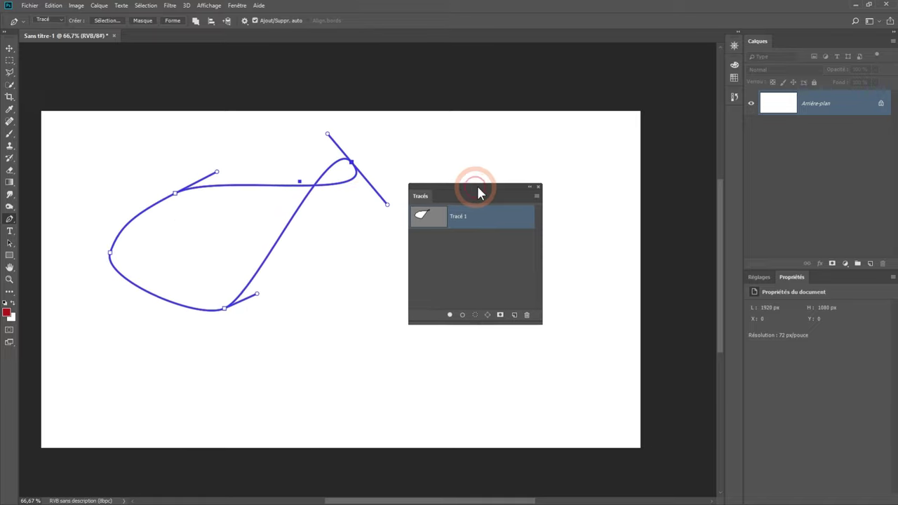
drag(387, 204, 398, 258)
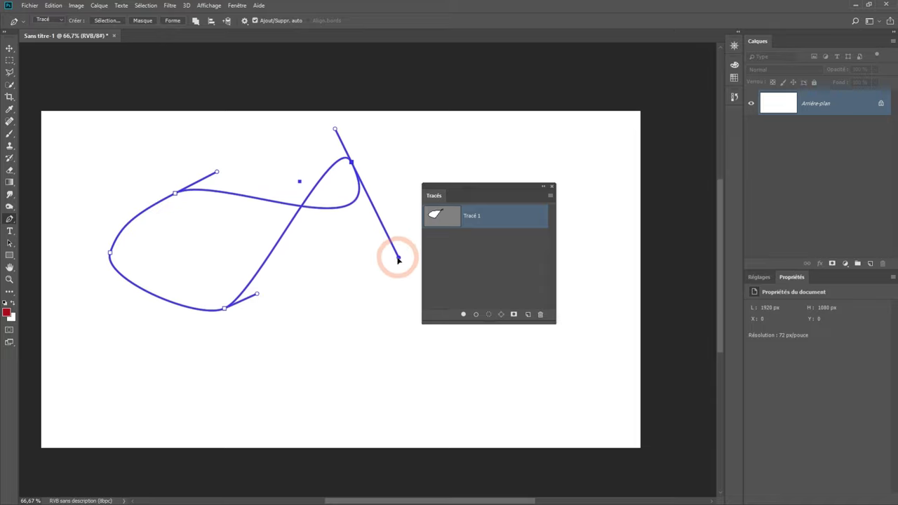
click(335, 131)
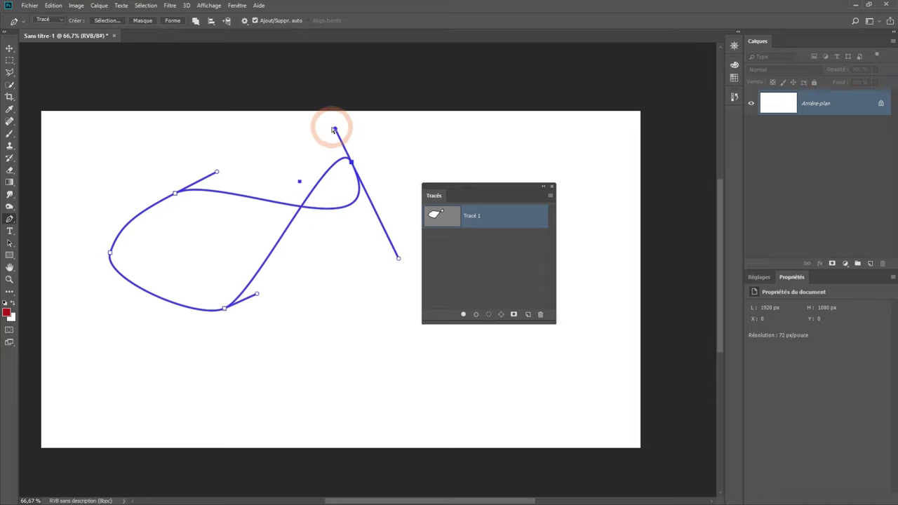
mouse_move(335, 130)
mouse_down()
mouse_move(376, 186)
mouse_move(322, 220)
mouse_up()
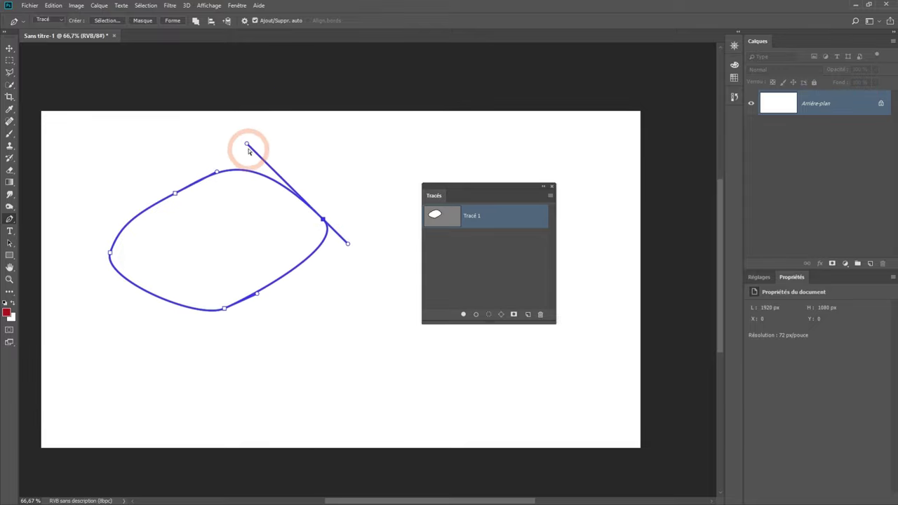
drag(247, 145, 309, 182)
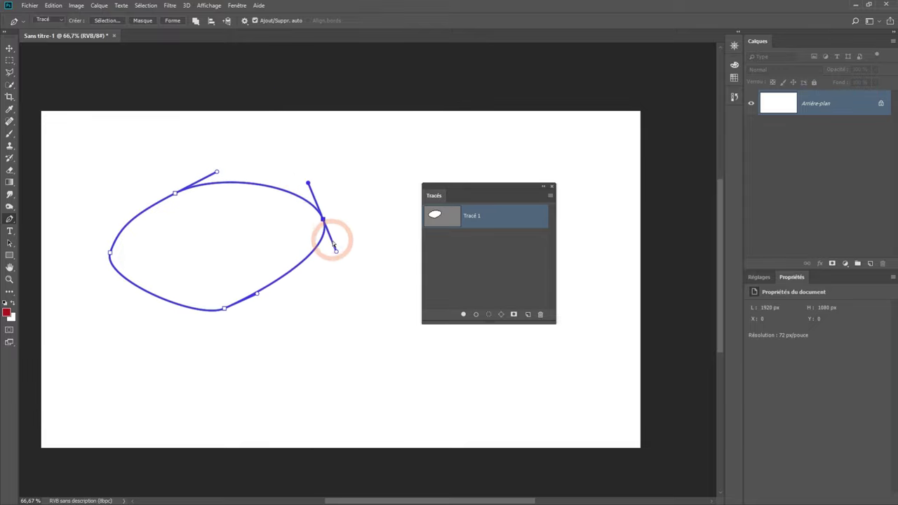
drag(336, 256, 330, 266)
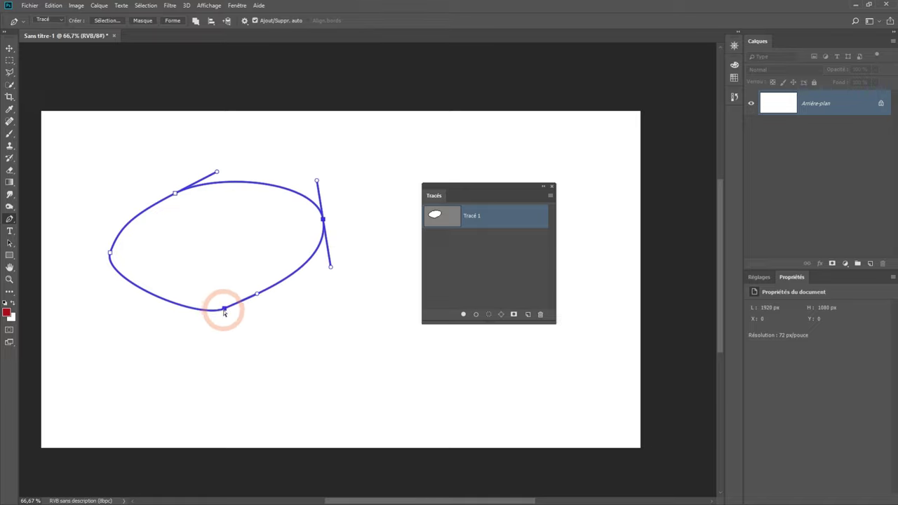
drag(224, 313, 198, 320)
- Switch from the Pen tool to the Convert Point Tool in the pen tool group
right_click(10, 221)
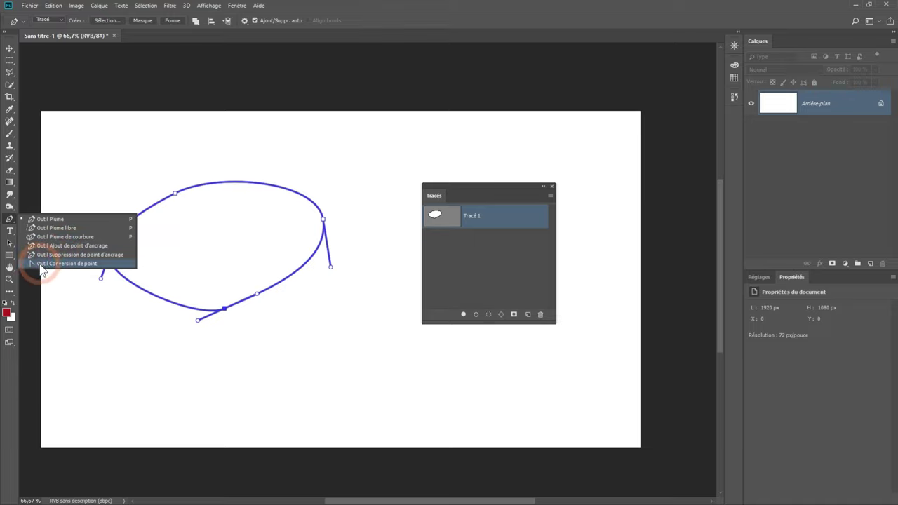
click(53, 223)
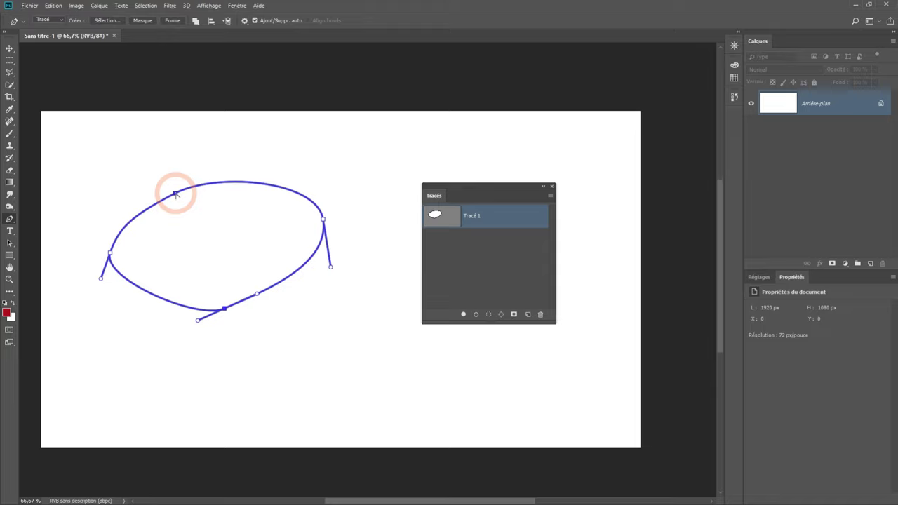
right_click(9, 219)
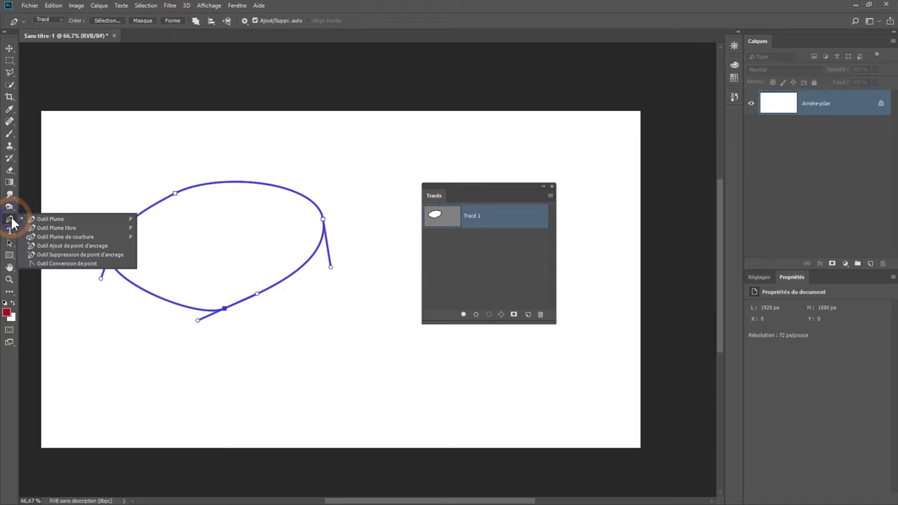
click(49, 263)
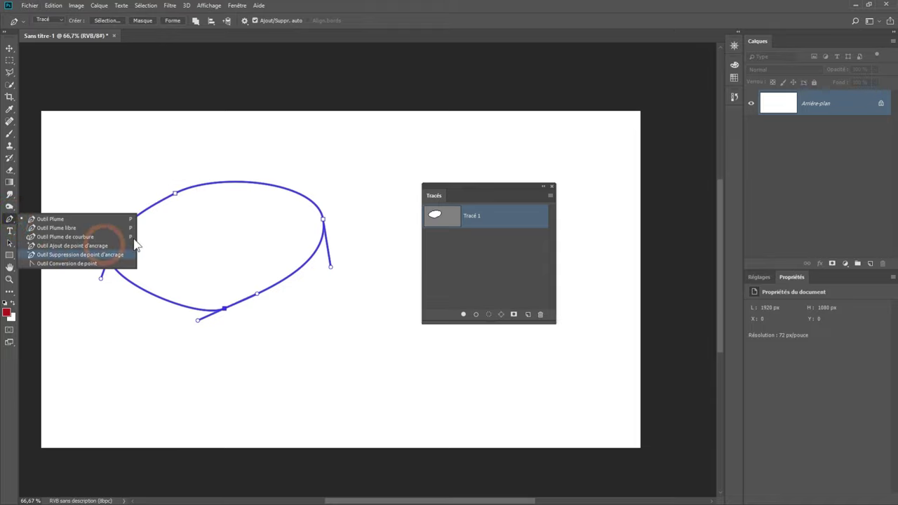
- Convert the oval's right anchor into a sharp corner, giving a teardrop tip
click(175, 194)
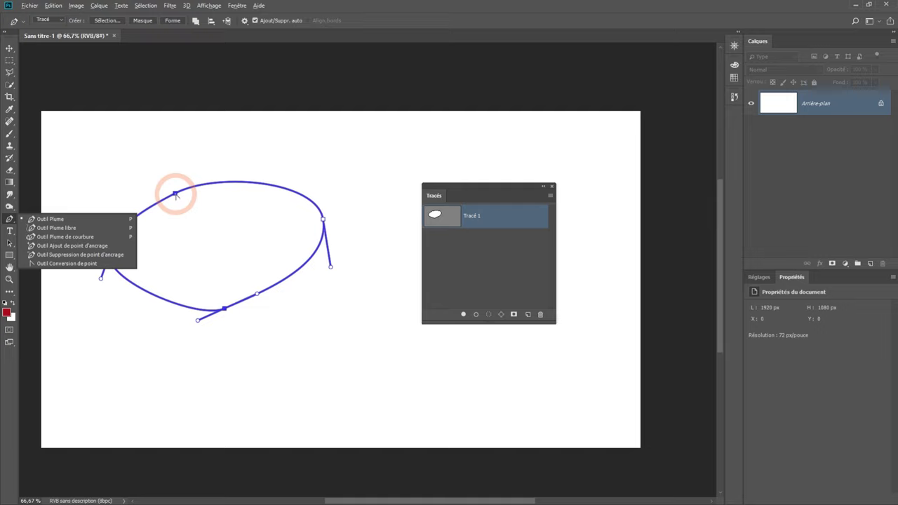
click(323, 222)
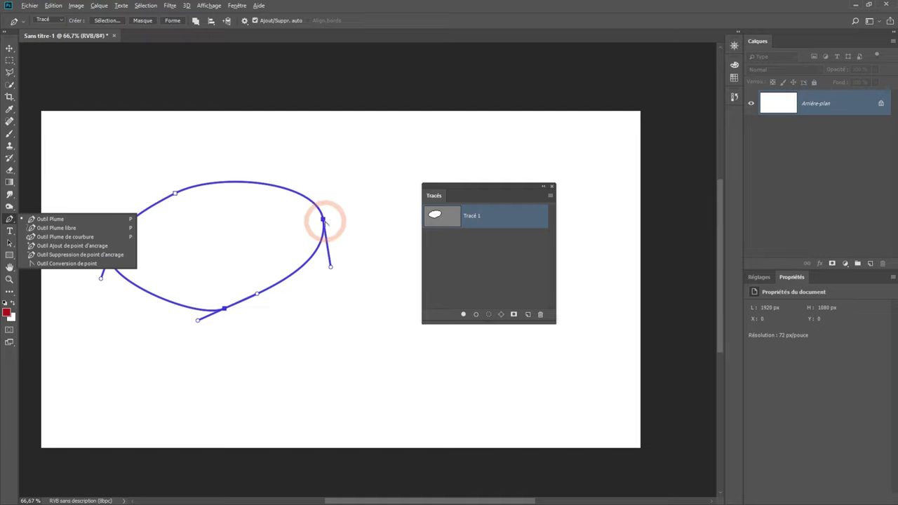
click(316, 190)
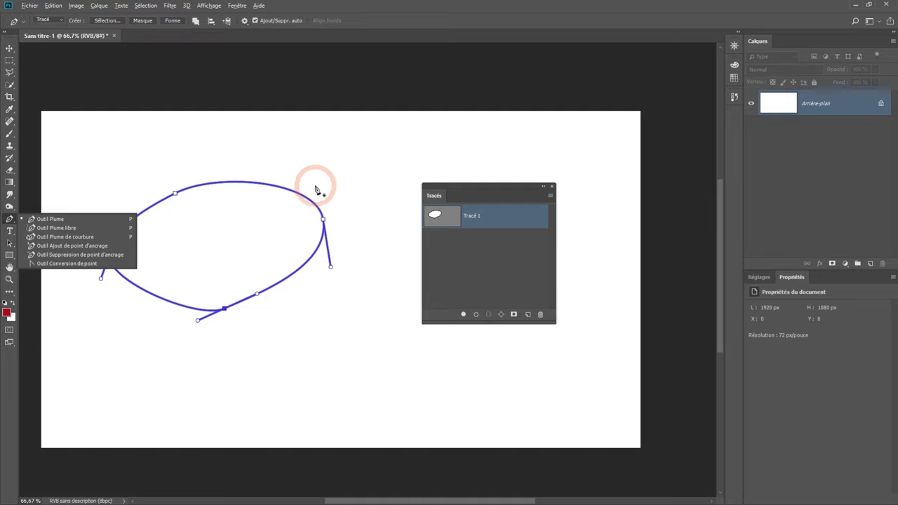
click(323, 254)
click(323, 210)
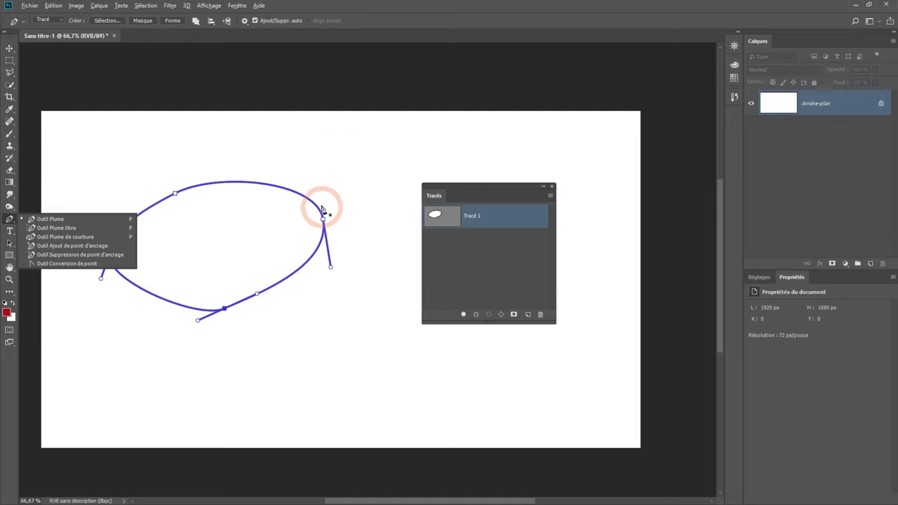
click(323, 220)
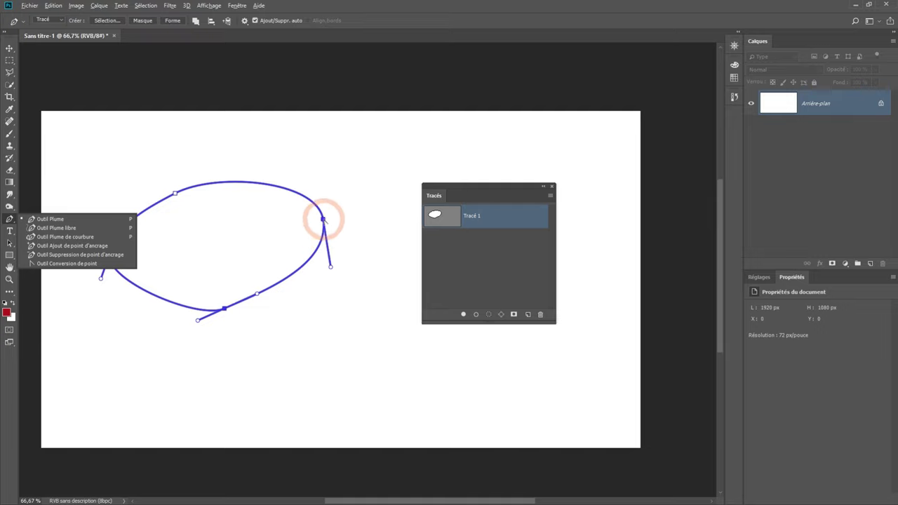
alt+click(323, 219)
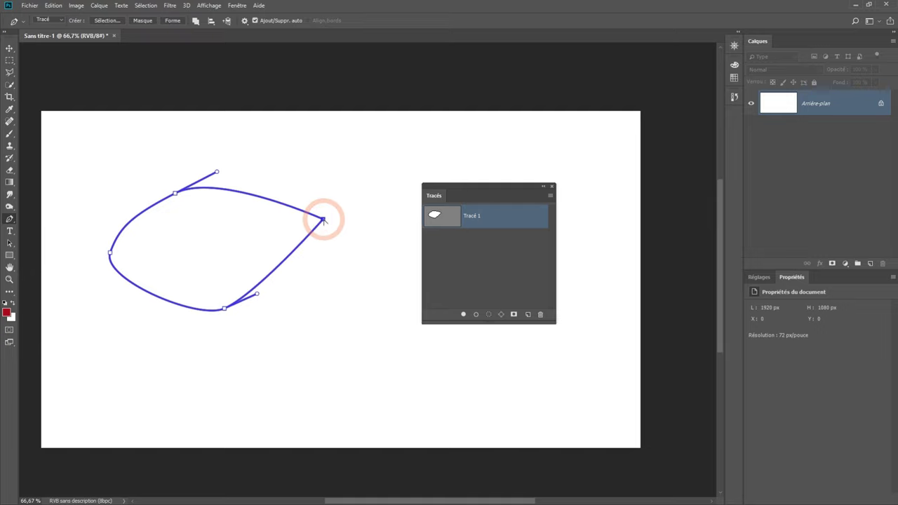
- Convert the top-left, left and bottom anchors of Tracé 1 into corner points
alt+click(175, 193)
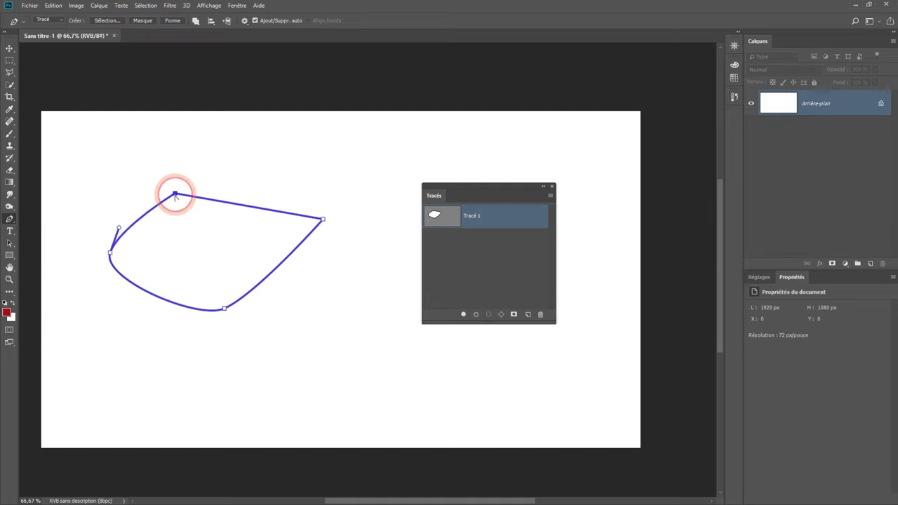
alt+click(111, 253)
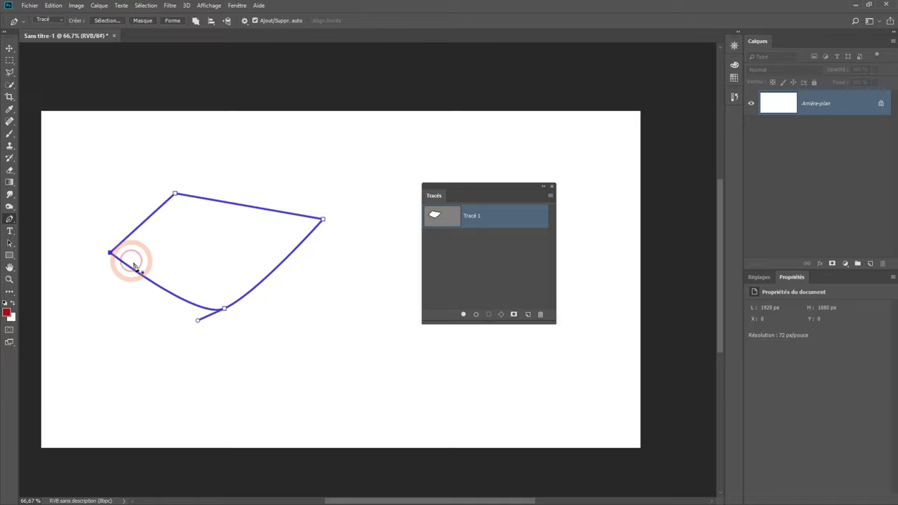
alt+click(224, 309)
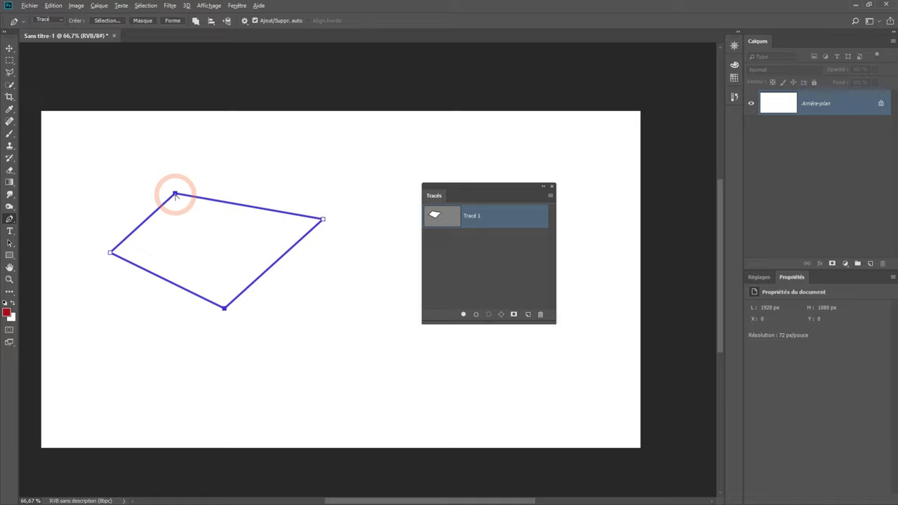
- Pull smooth curve handles back out of the top, right, bottom and left anchors
drag(176, 194, 220, 184)
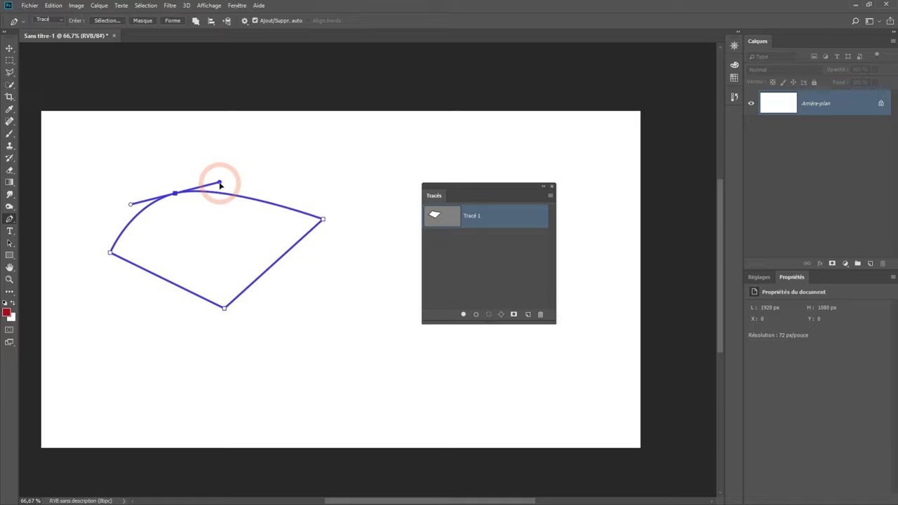
click(323, 220)
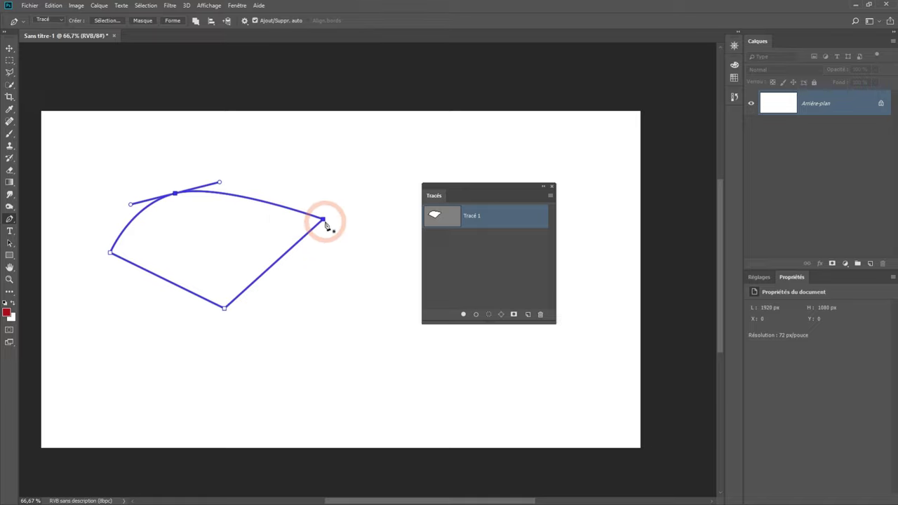
drag(323, 220, 316, 150)
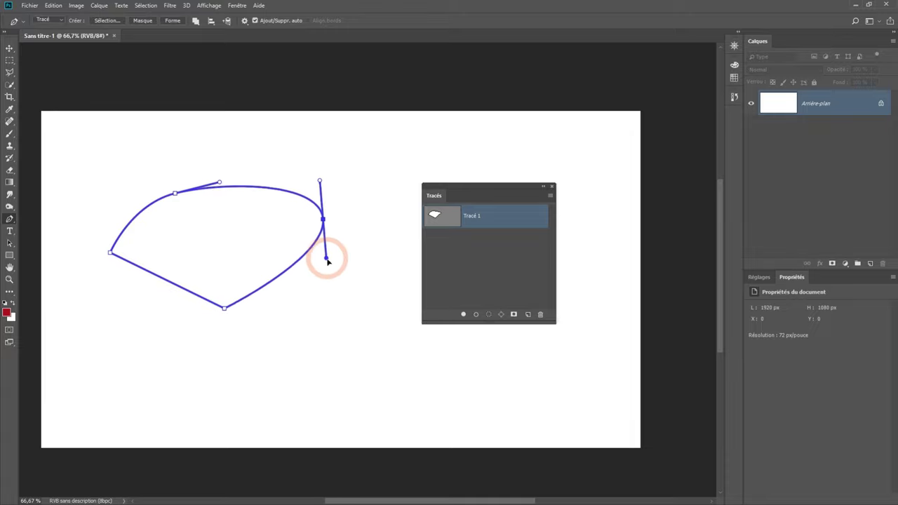
drag(316, 150, 328, 264)
drag(223, 308, 171, 310)
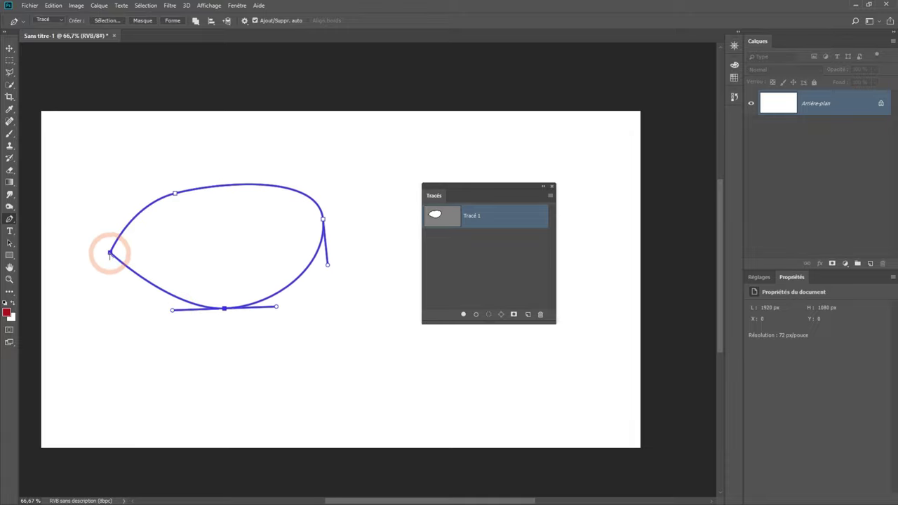
drag(109, 254, 104, 203)
- Raise the top anchor and move the bottom anchor down-left to flatten the lower curve
click(175, 193)
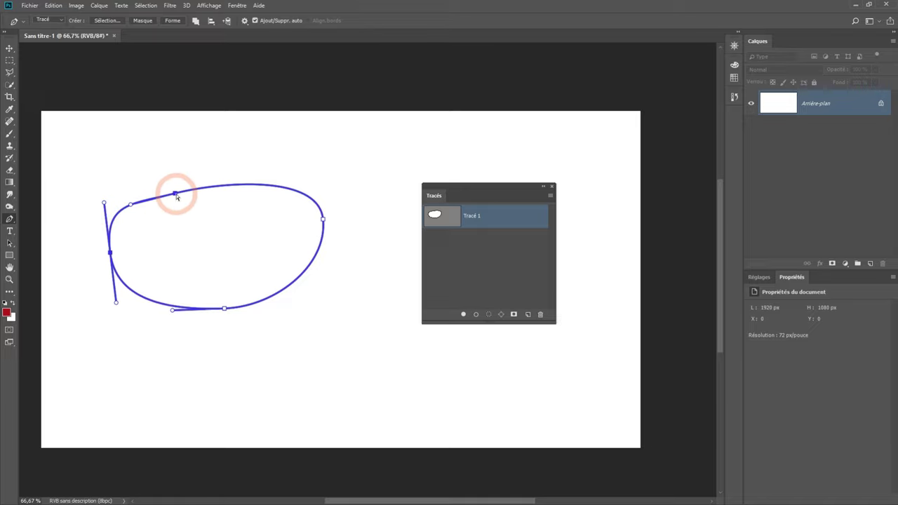
drag(177, 194, 176, 162)
click(225, 309)
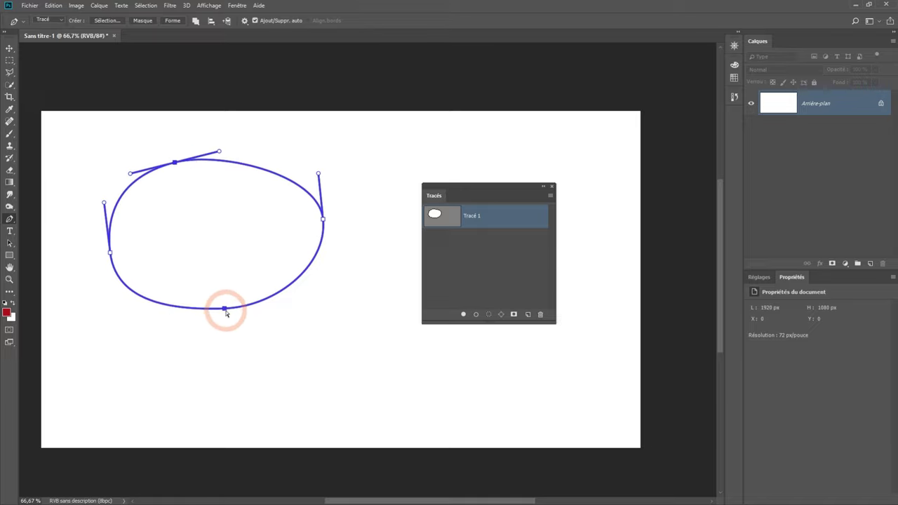
drag(226, 310, 215, 323)
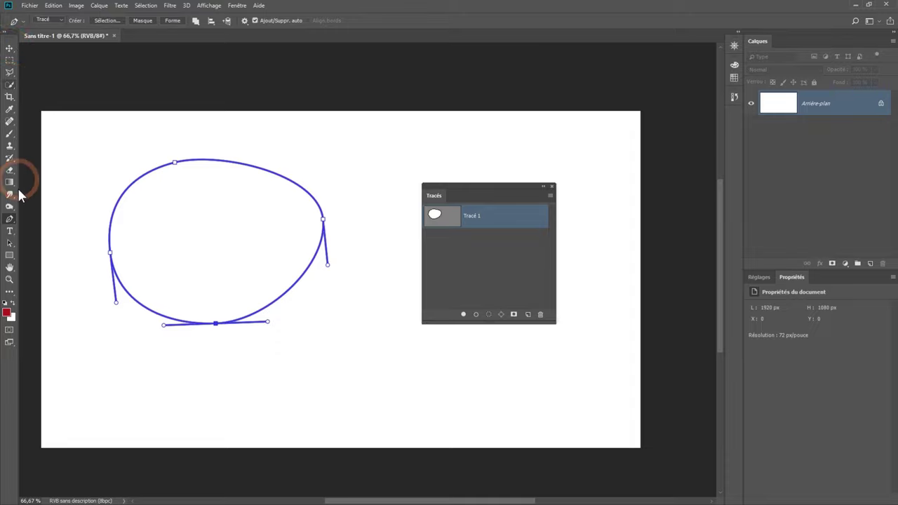
- Marquee-select the entire oval path with the Path Selection tool and delete it
click(10, 244)
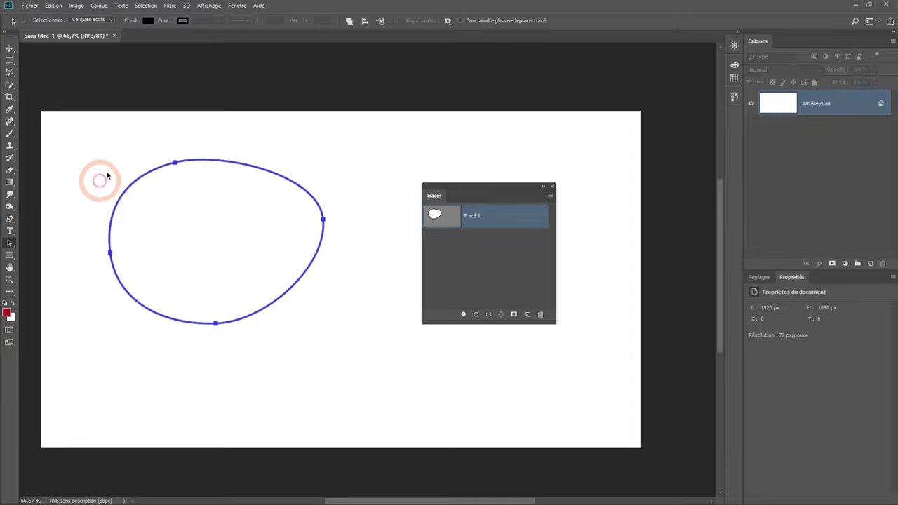
mouse_move(88, 139)
mouse_down()
mouse_move(315, 353)
mouse_move(379, 374)
mouse_up()
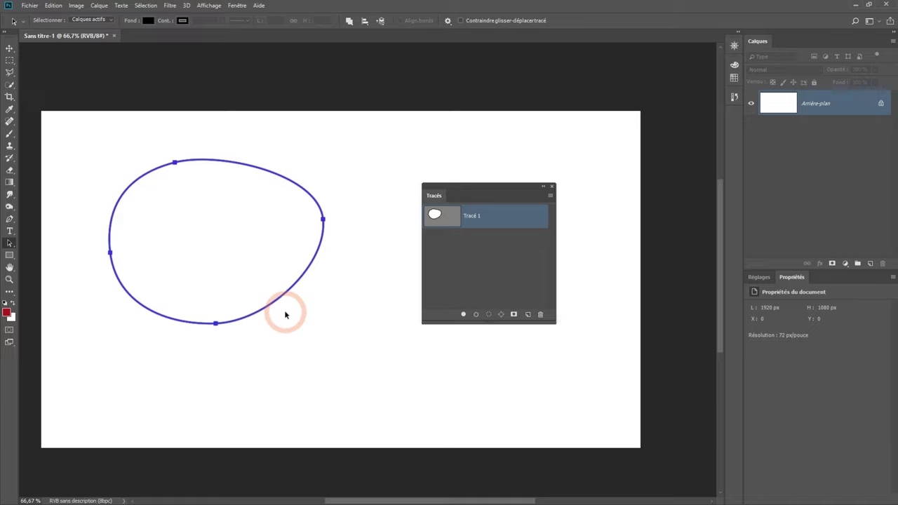
key(Delete)
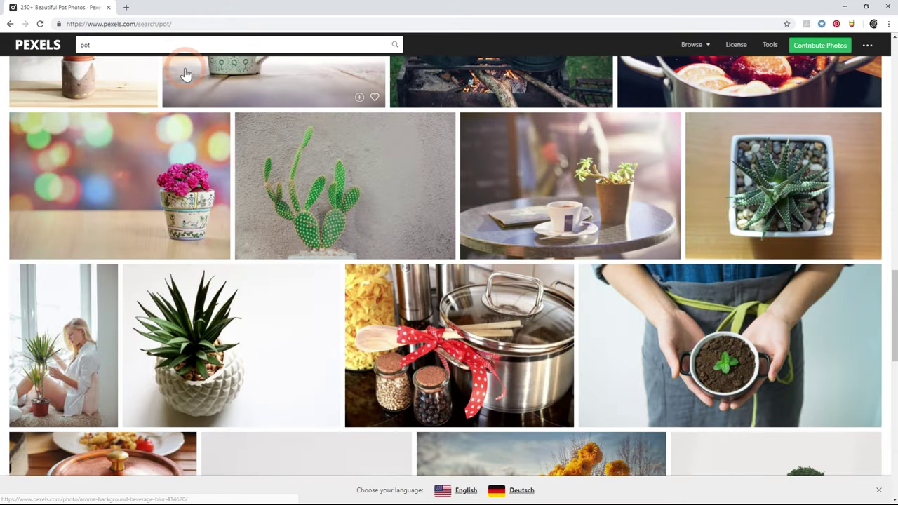
- Browse the Pexels 'pot' search results and open the green-patterned mug photo
click(81, 46)
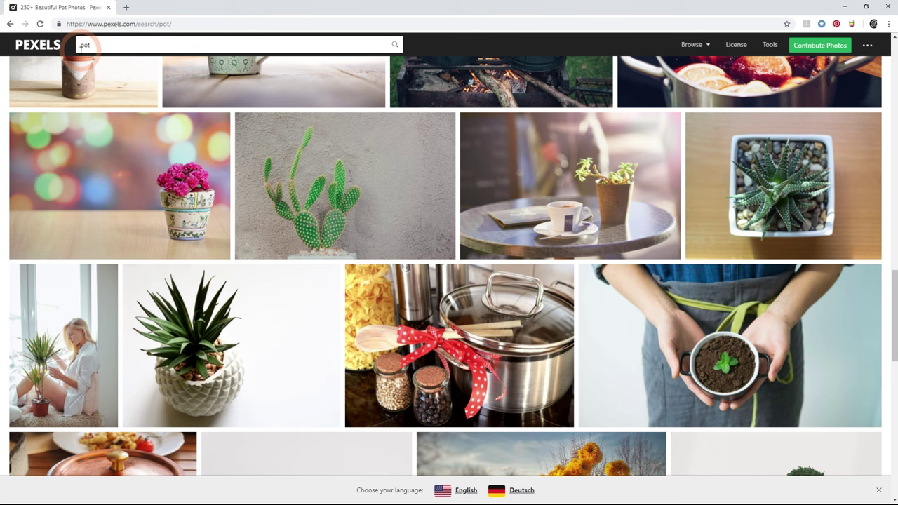
scroll(293, 187, down, 2)
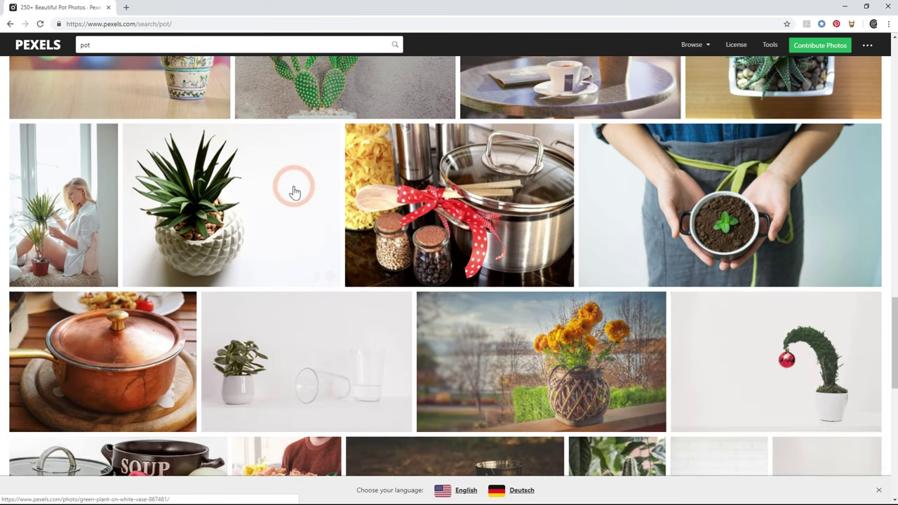
scroll(294, 192, down, 2)
scroll(295, 193, down, 3)
scroll(295, 190, down, 1)
scroll(293, 186, up, 6)
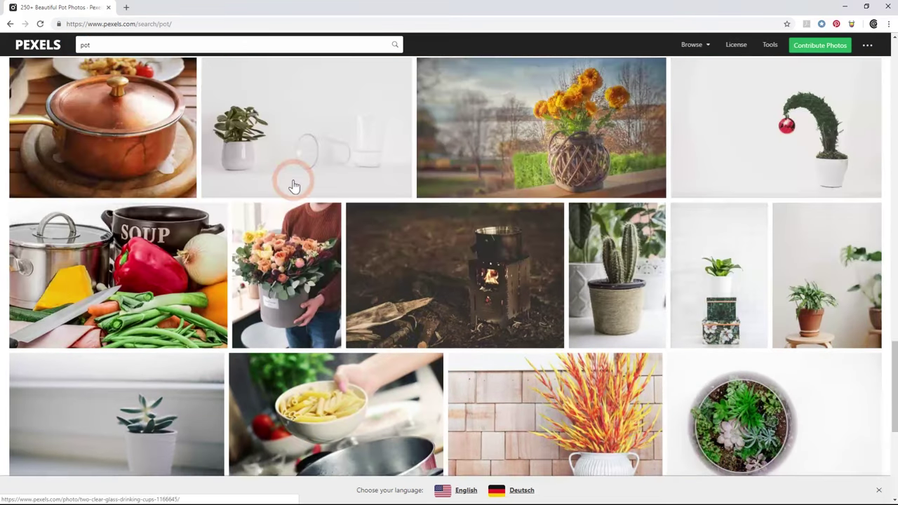
scroll(294, 182, up, 3)
scroll(294, 182, up, 2)
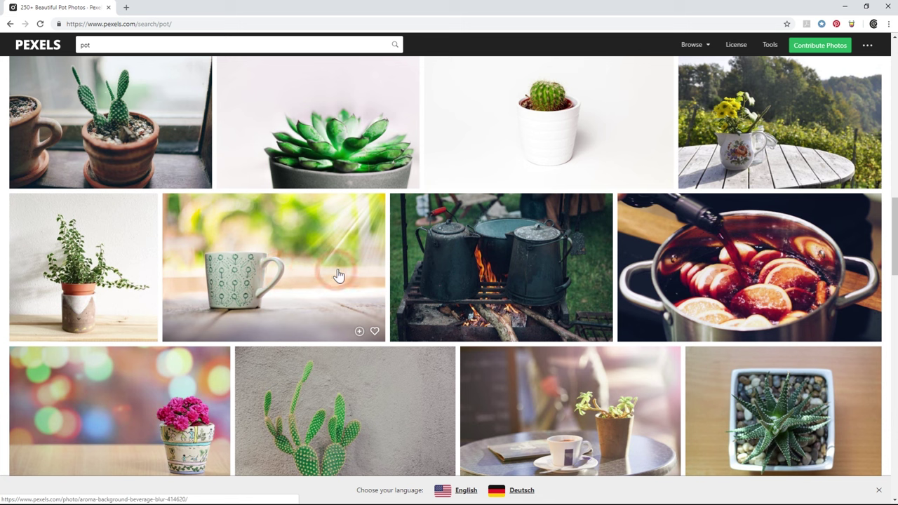
mouse_move(274, 267)
click(272, 283)
- Download the mug photo at the Large (1920 x 1279) size
click(797, 138)
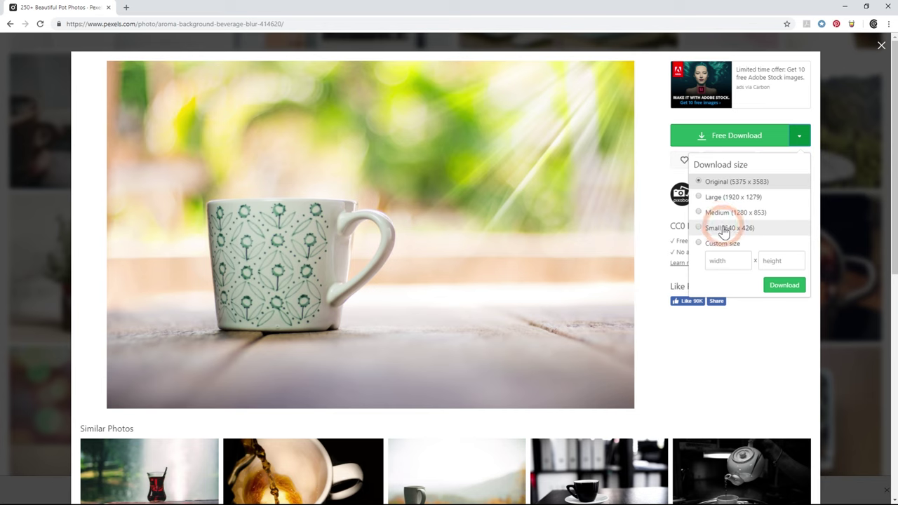
click(727, 216)
click(721, 200)
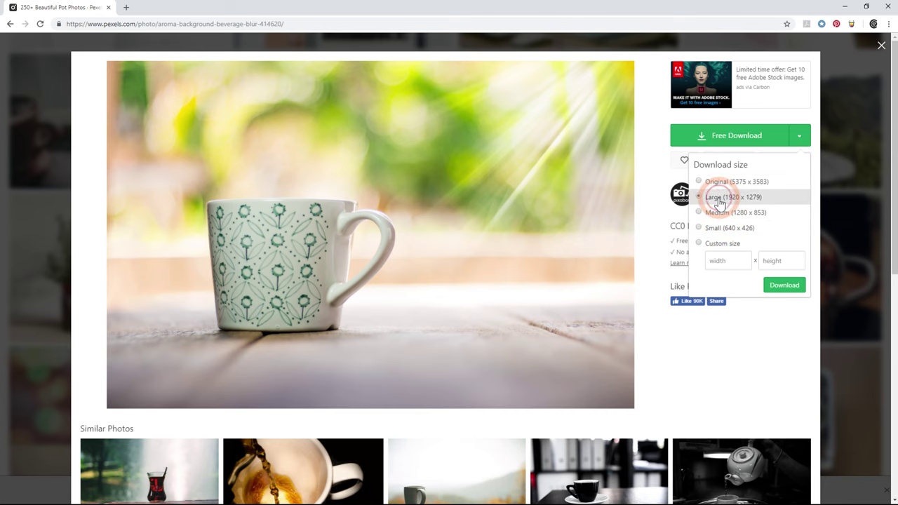
click(783, 286)
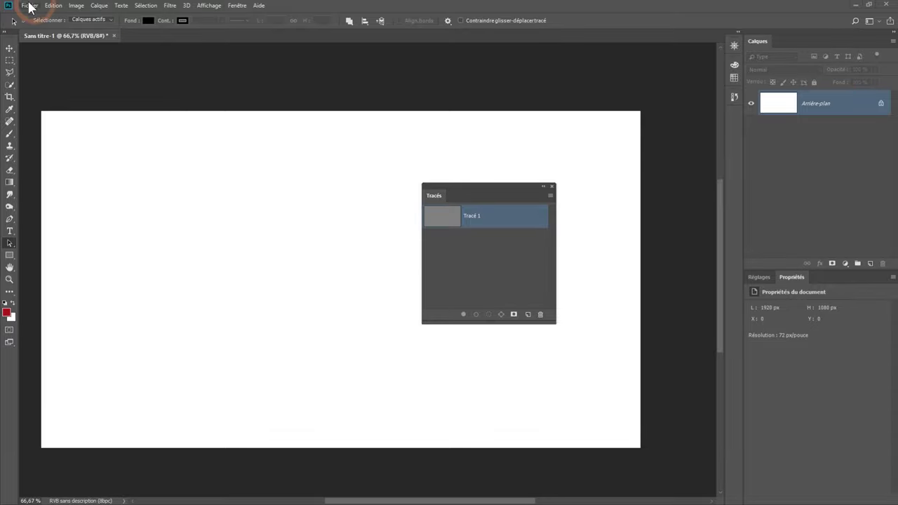
- Open pexels-photo-414620.jpeg in Photoshop and zoom and pan to centre the mug
click(29, 6)
click(35, 25)
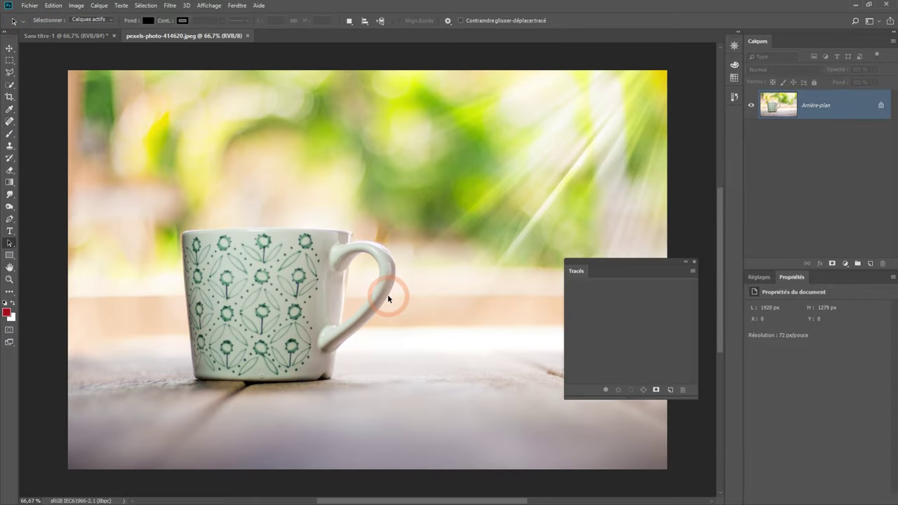
scroll(290, 253, up, 2)
scroll(273, 258, up, 2)
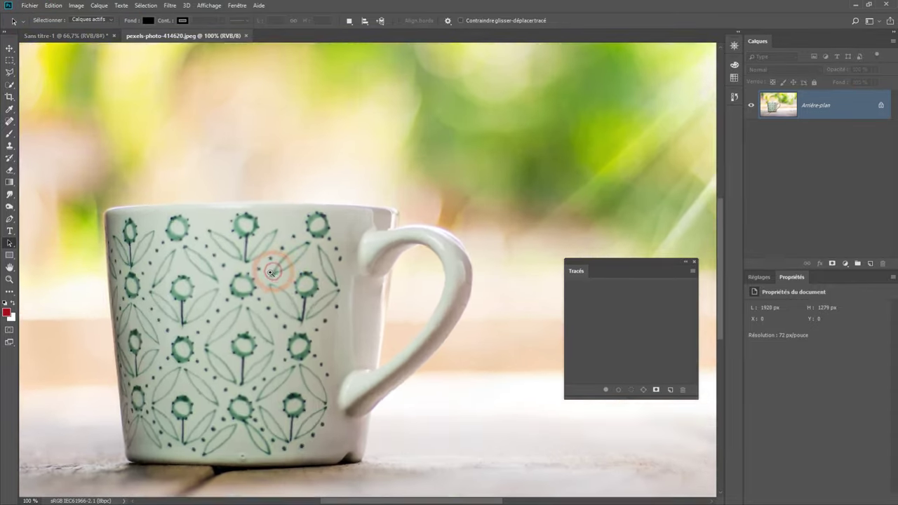
scroll(309, 247, up, 2)
scroll(312, 245, down, 1)
scroll(345, 210, down, 1)
scroll(330, 227, down, 1)
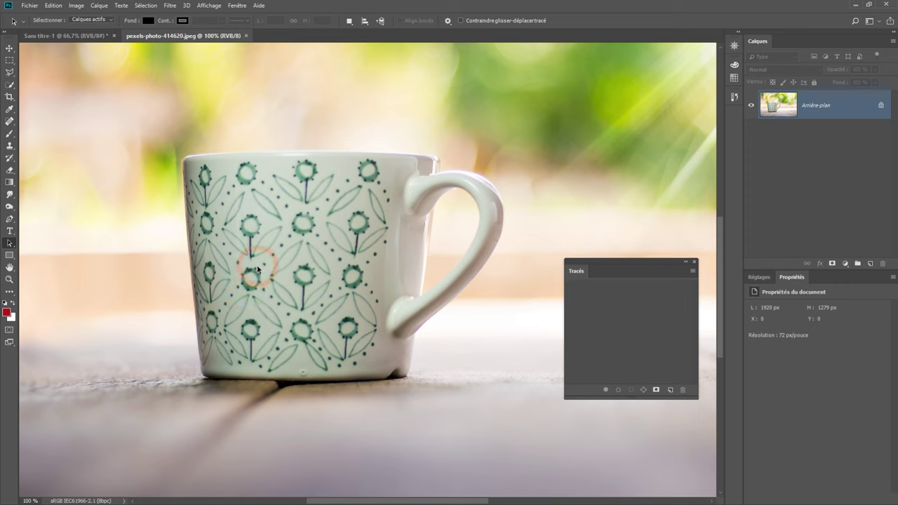
scroll(219, 163, up, 2)
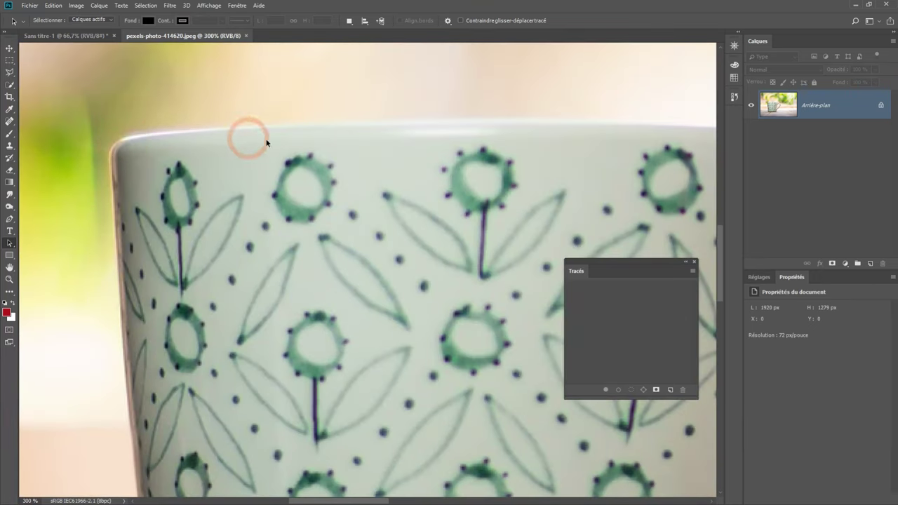
mouse_move(464, 179)
mouse_down()
mouse_move(358, 195)
mouse_move(182, 190)
mouse_up()
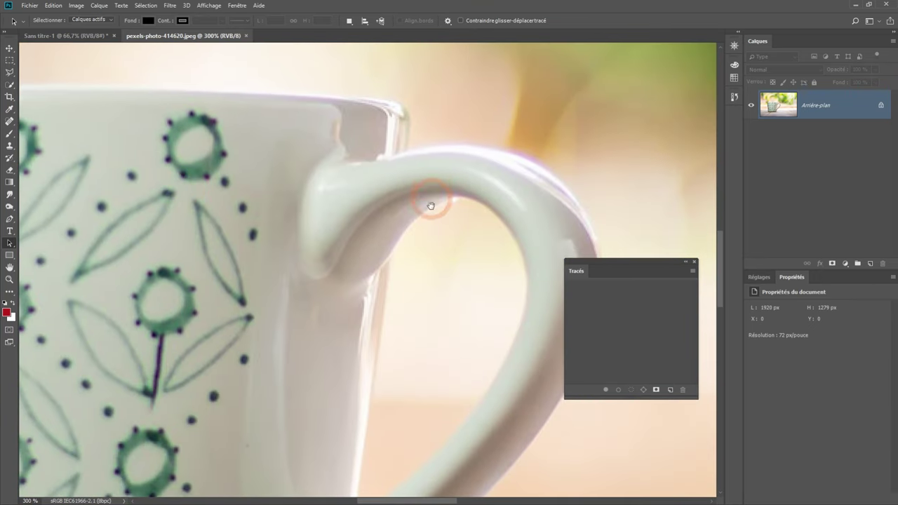
drag(430, 203, 279, 175)
scroll(308, 276, down, 2)
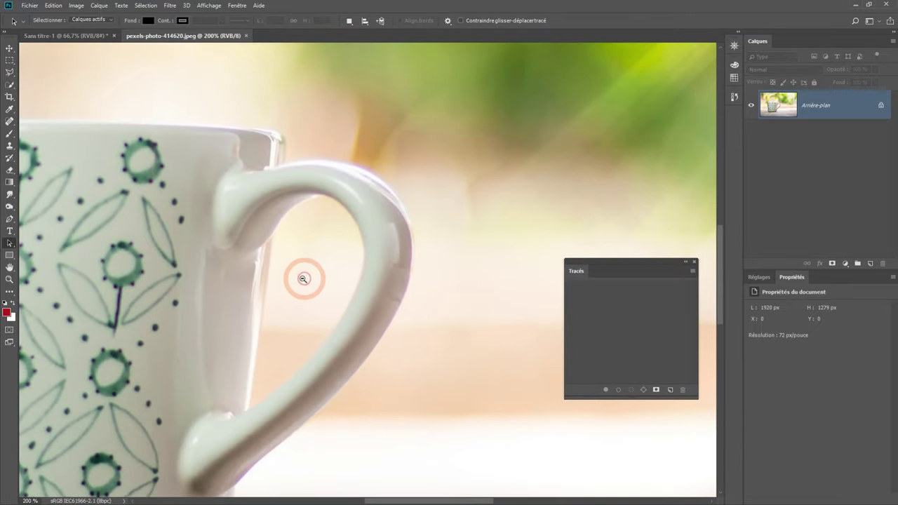
drag(262, 291, 363, 229)
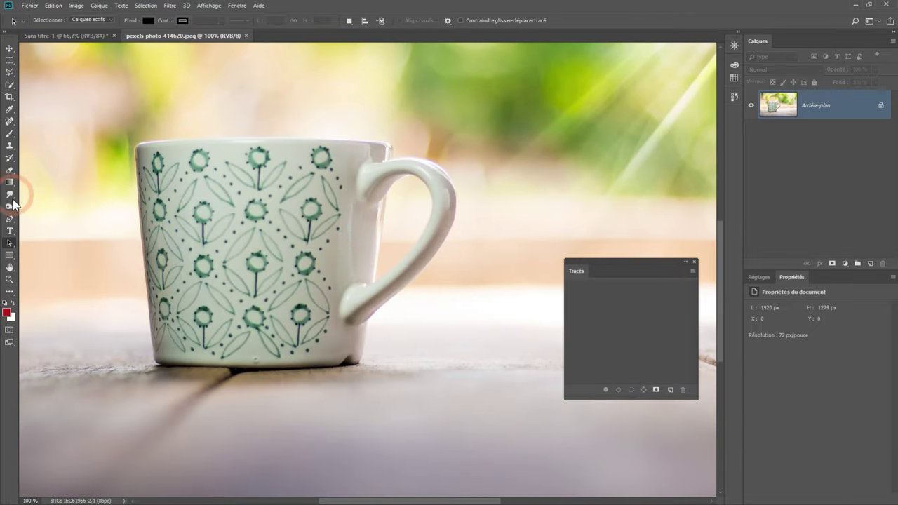
- Select the Pen tool and zoom in on the mug's upper-left rim
click(9, 219)
scroll(150, 156, up, 1)
scroll(124, 154, up, 2)
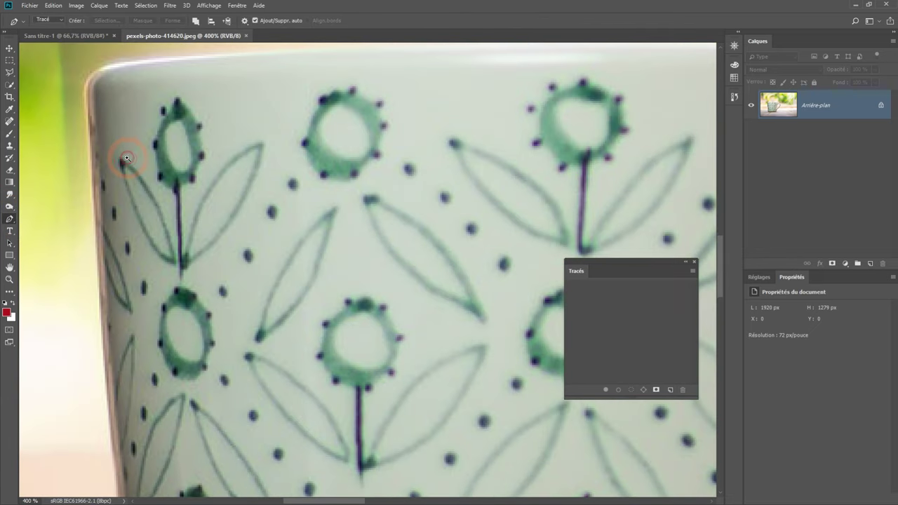
drag(120, 132, 175, 208)
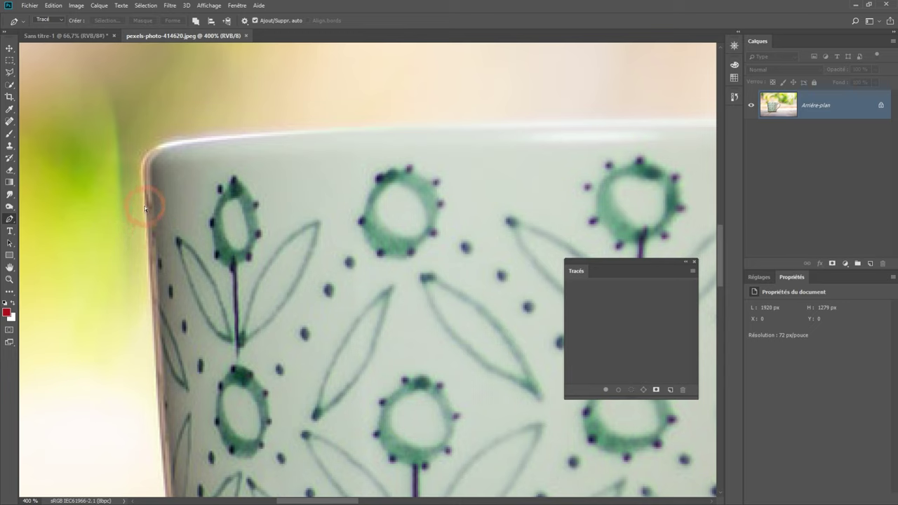
- Trace the cup's left edge and round its top-left corner with Pen anchors
drag(144, 206, 143, 186)
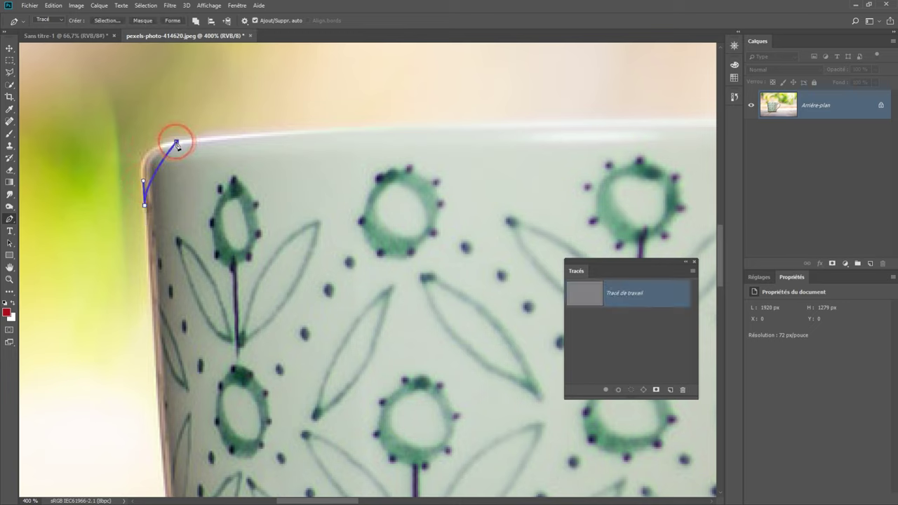
drag(176, 143, 209, 140)
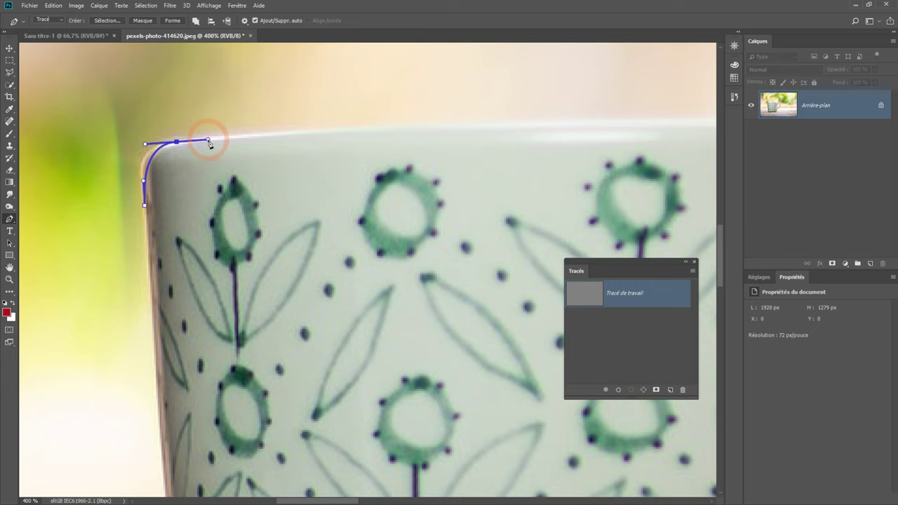
click(145, 174)
click(142, 168)
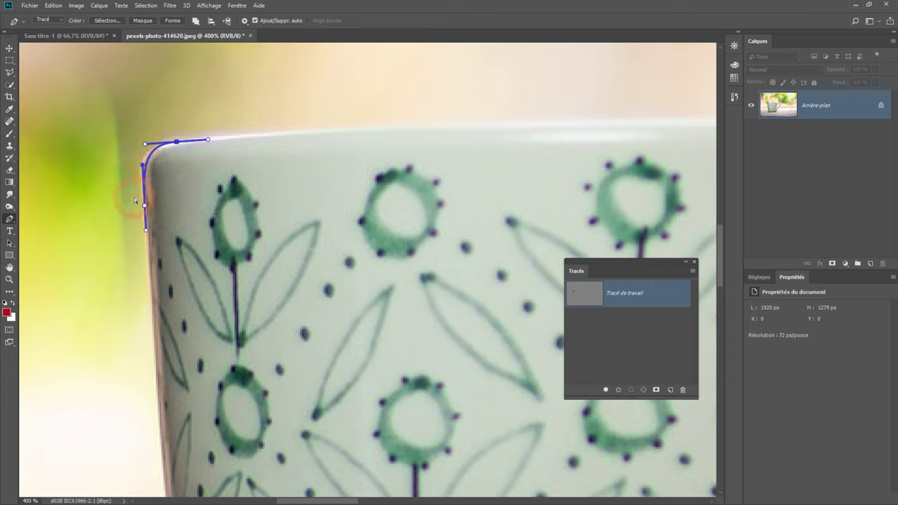
click(163, 152)
drag(178, 144, 175, 142)
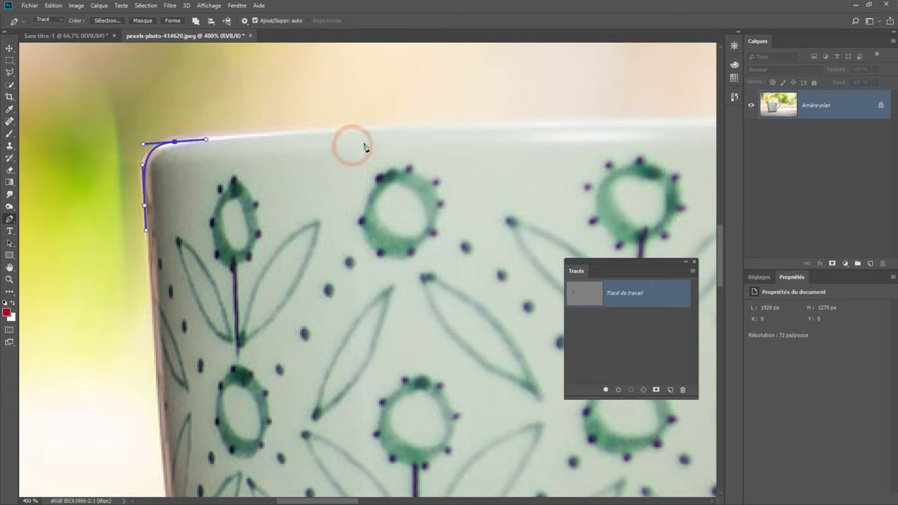
- Extend the path along the top of the rim with a smooth anchor lying flat
drag(489, 126, 591, 124)
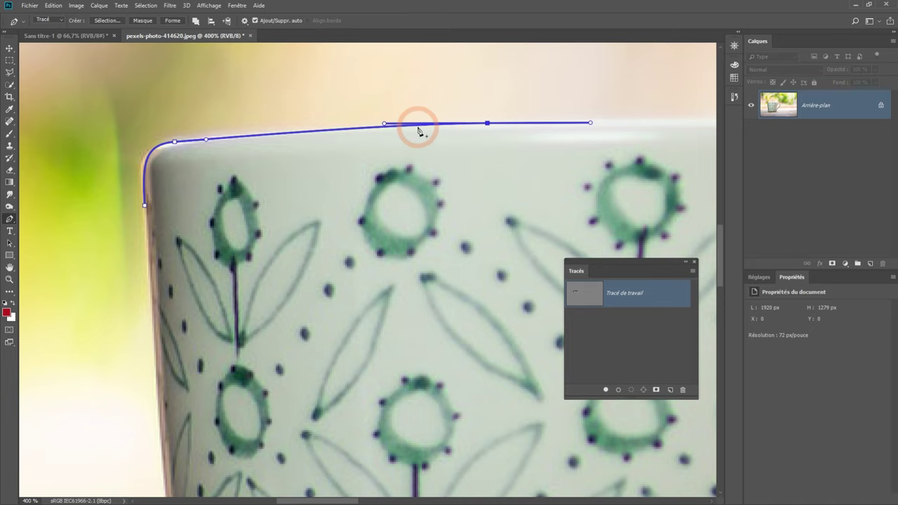
click(332, 141)
drag(332, 141, 375, 133)
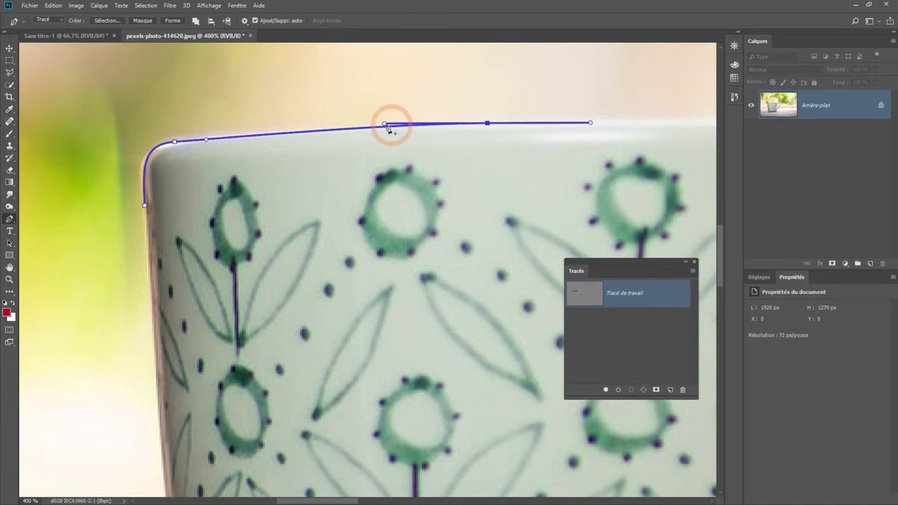
drag(551, 147, 114, 167)
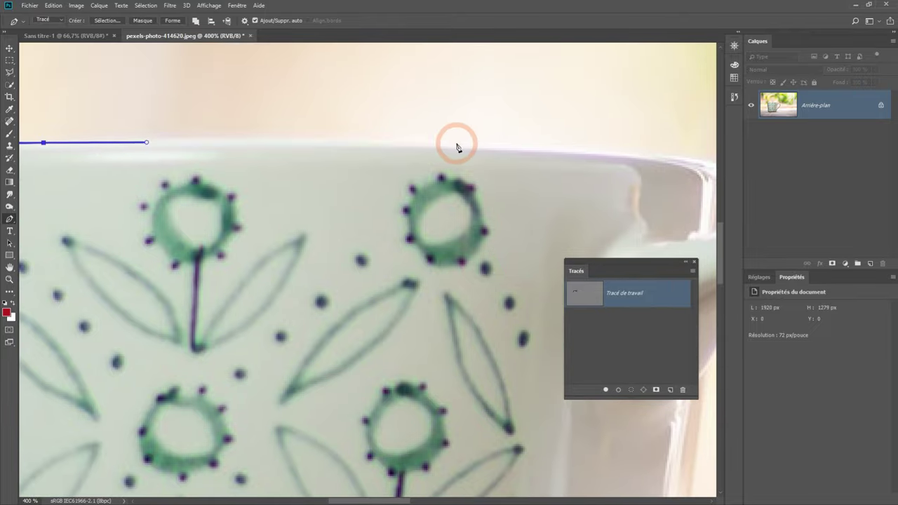
- Continue the path along the rim and curve it around the rim's right corner
drag(455, 145, 523, 150)
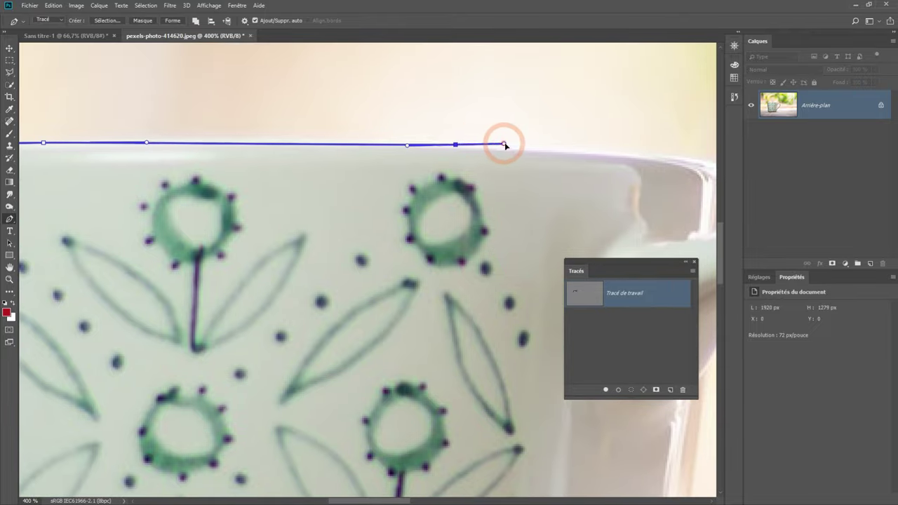
drag(528, 146, 235, 136)
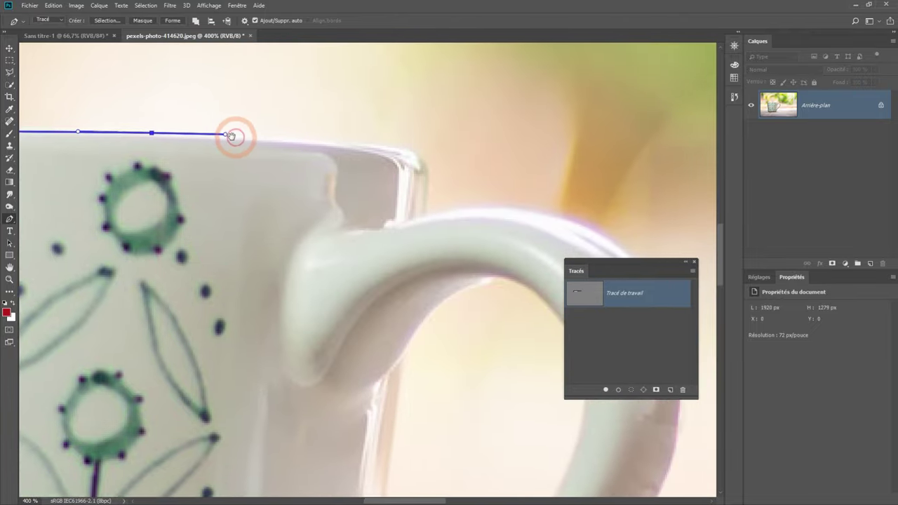
drag(379, 146, 394, 147)
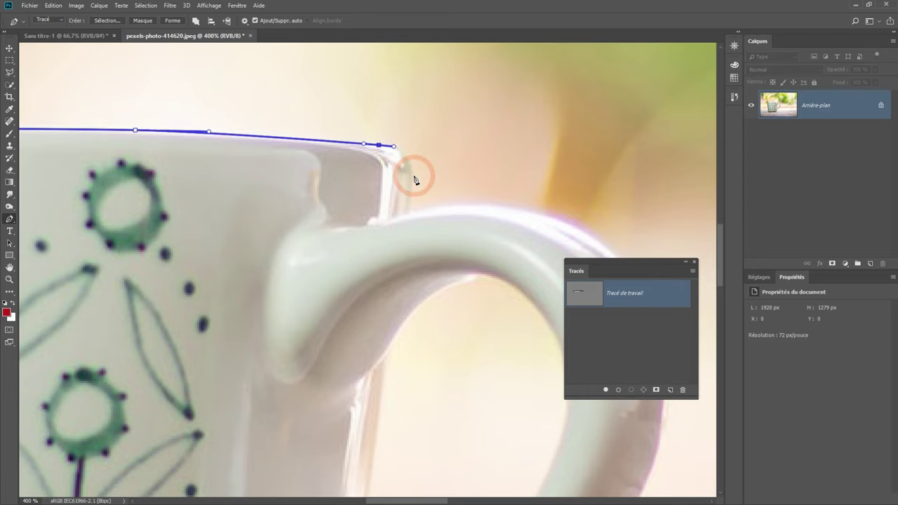
drag(412, 176, 411, 184)
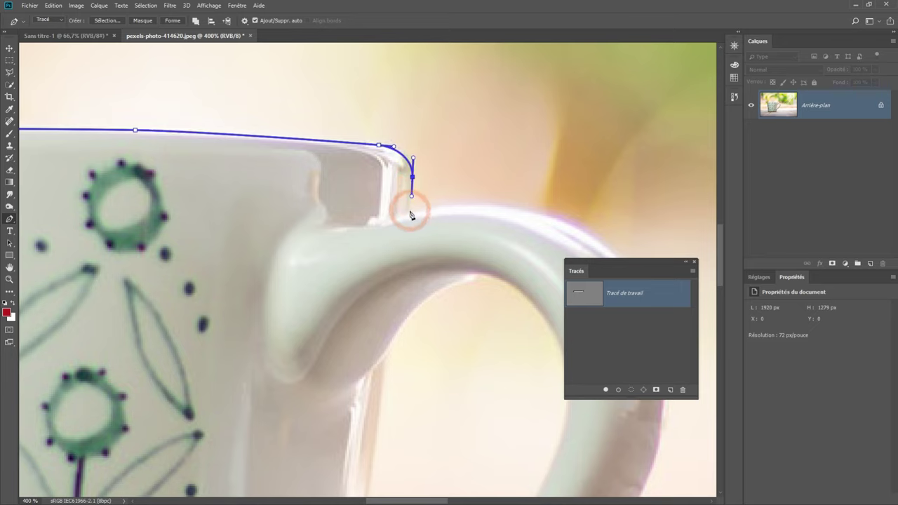
drag(412, 198, 412, 195)
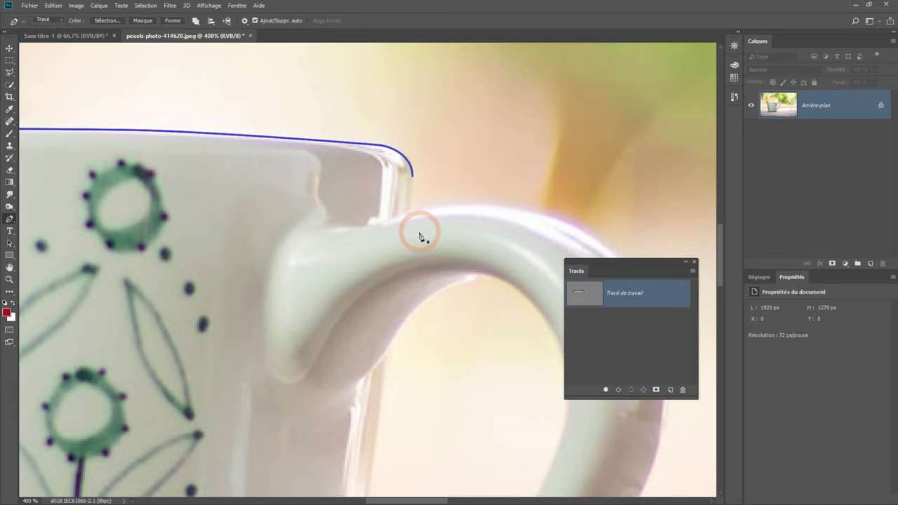
- Drop the path from the rim corner to the handle joint and along the handle's top
ctrl+click(419, 222)
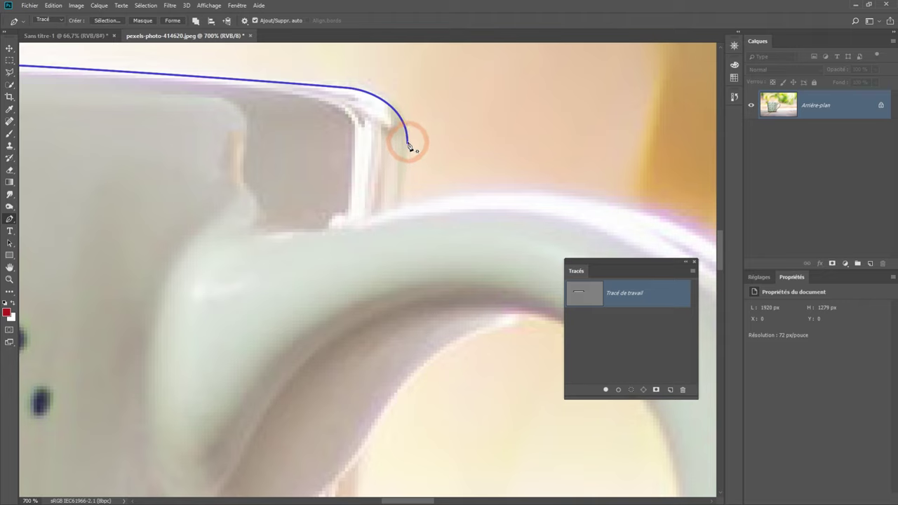
drag(408, 144, 405, 177)
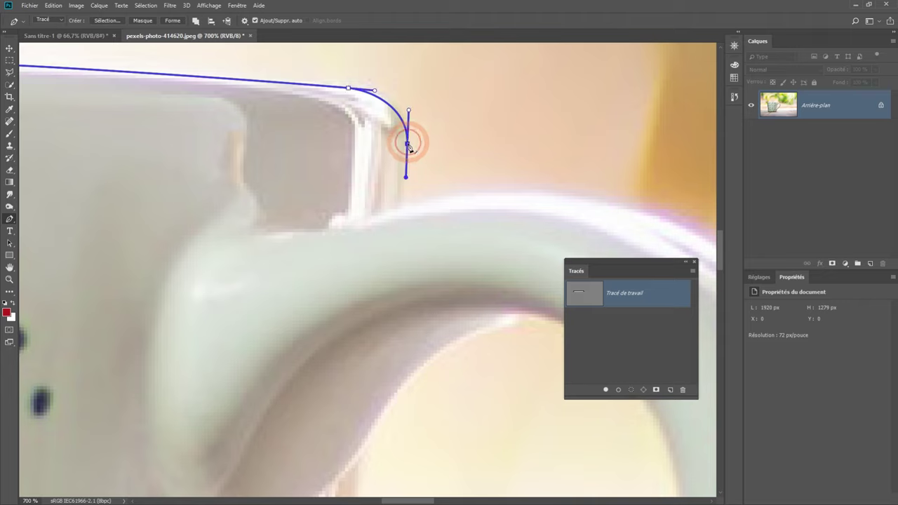
click(406, 206)
click(404, 205)
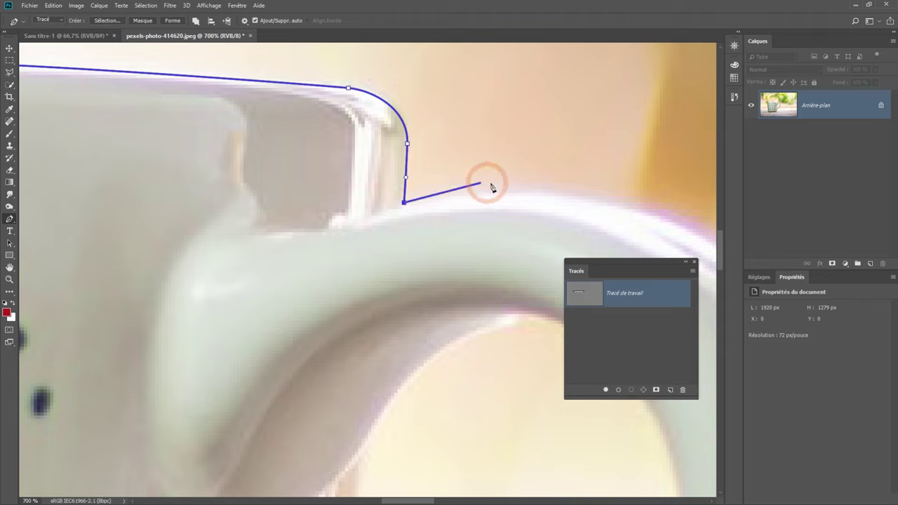
click(542, 189)
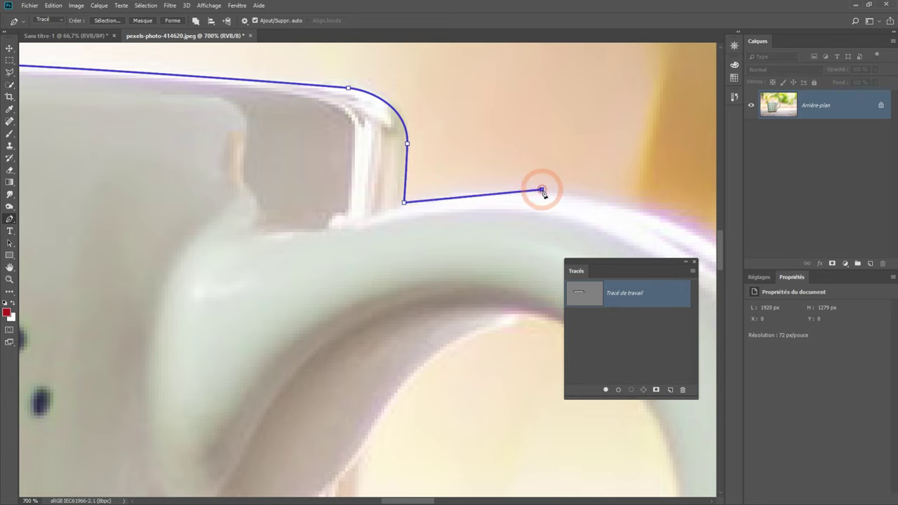
mouse_move(542, 190)
mouse_down()
mouse_move(651, 193)
mouse_move(647, 200)
mouse_up()
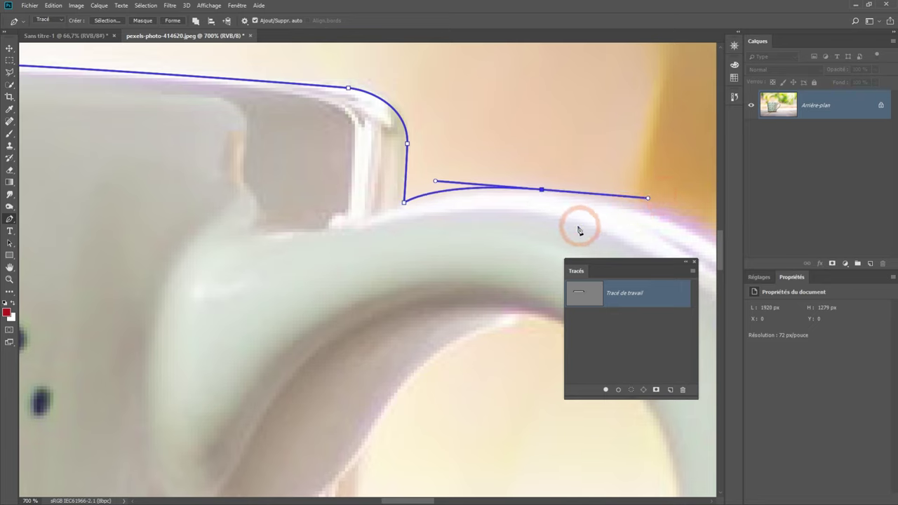
- Undo the misplaced handle anchor and re-place it along the handle's top edge
key(ctrl+z)
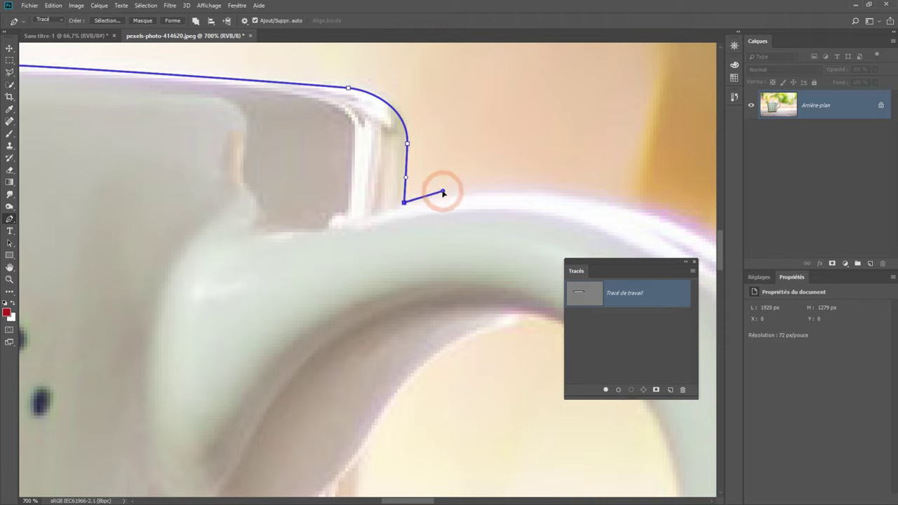
click(443, 191)
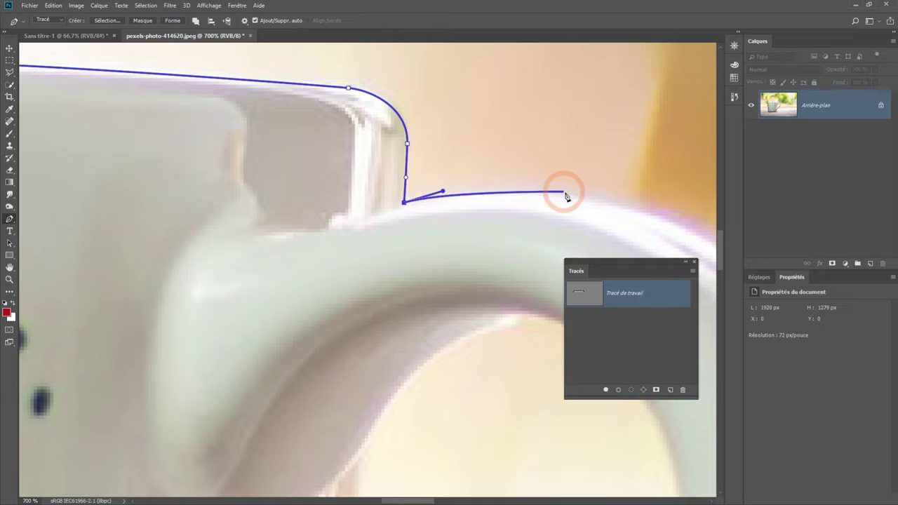
alt+click(601, 201)
mouse_move(594, 205)
mouse_down()
mouse_move(414, 186)
mouse_move(470, 198)
mouse_move(533, 231)
mouse_up()
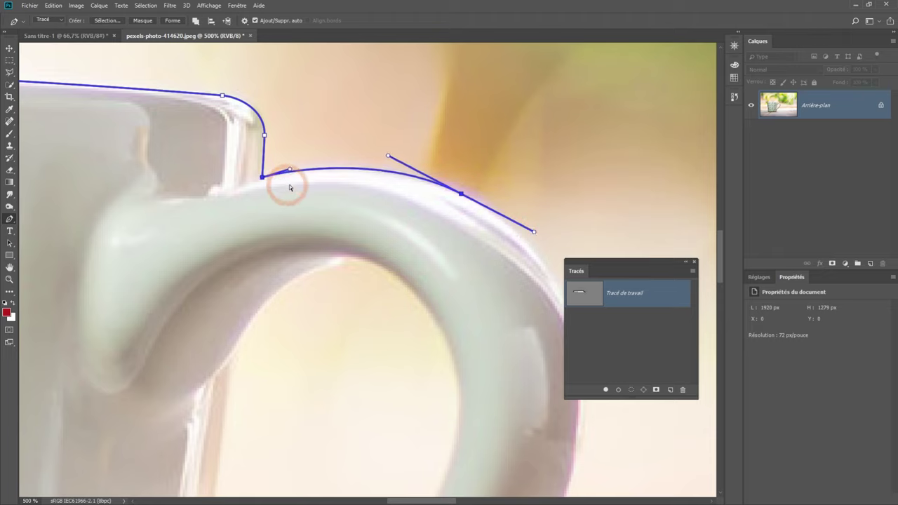
- Place smooth anchors down the handle's outer curve to its lower join with the cup
drag(498, 255, 305, 145)
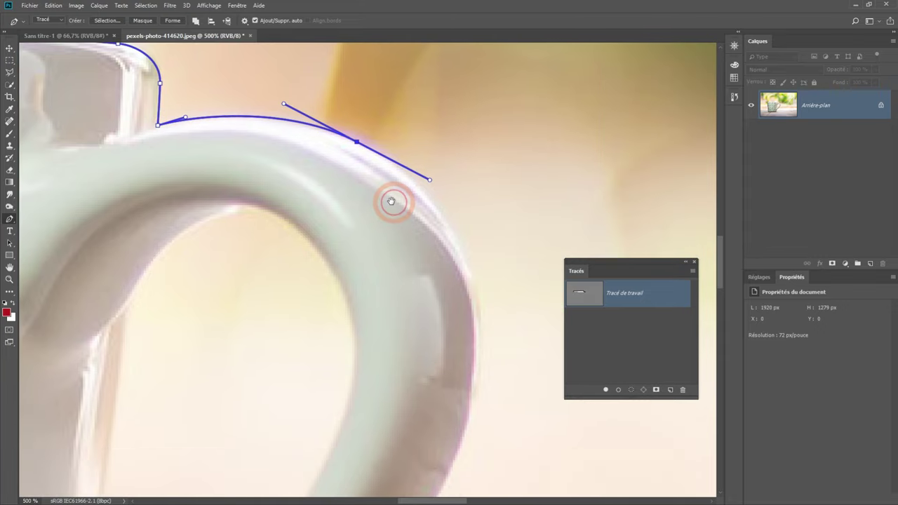
drag(388, 222, 402, 275)
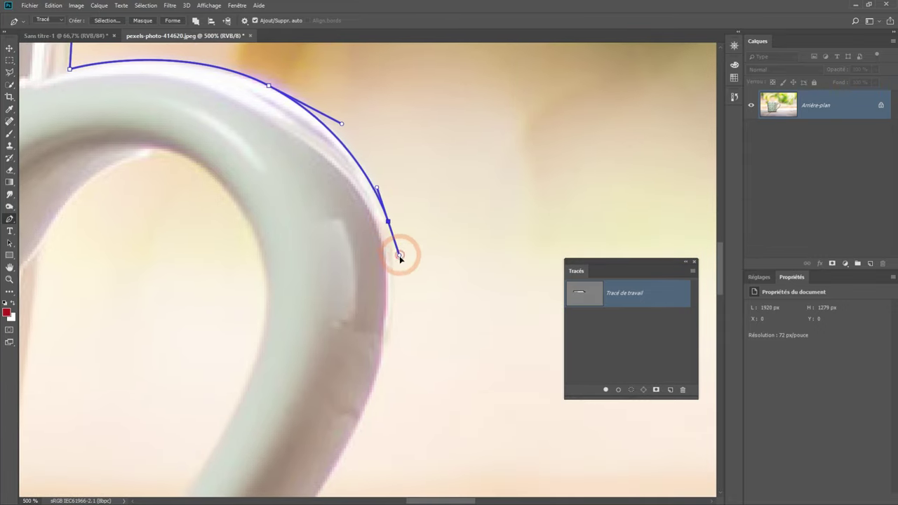
drag(427, 309, 424, 171)
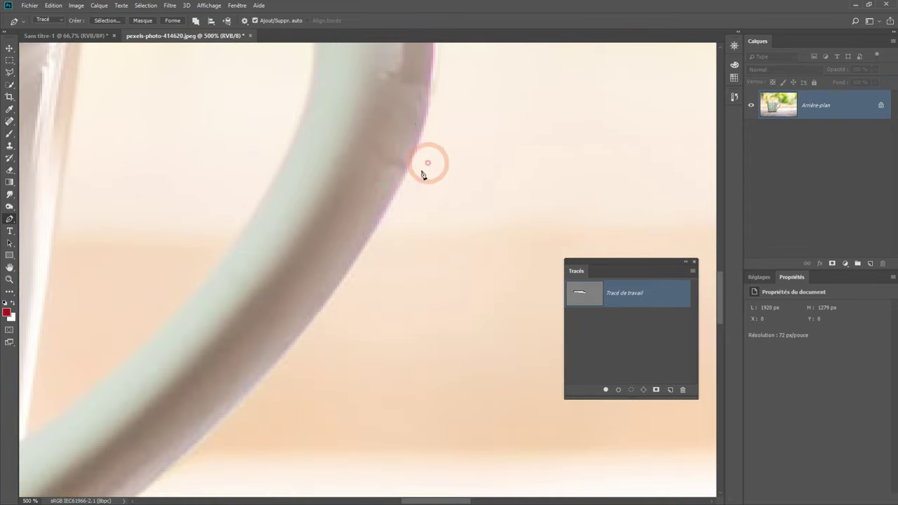
drag(381, 221, 331, 303)
scroll(332, 303, down, 4)
scroll(337, 301, up, 2)
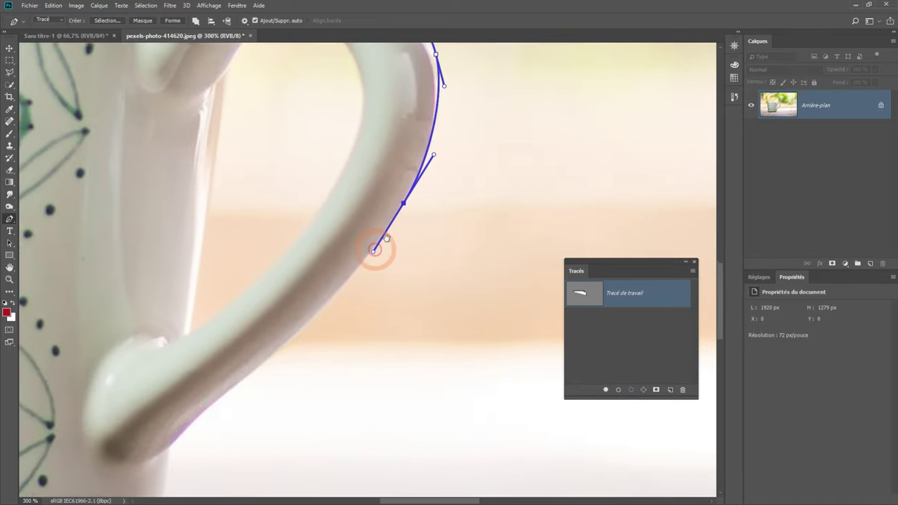
drag(340, 289, 302, 317)
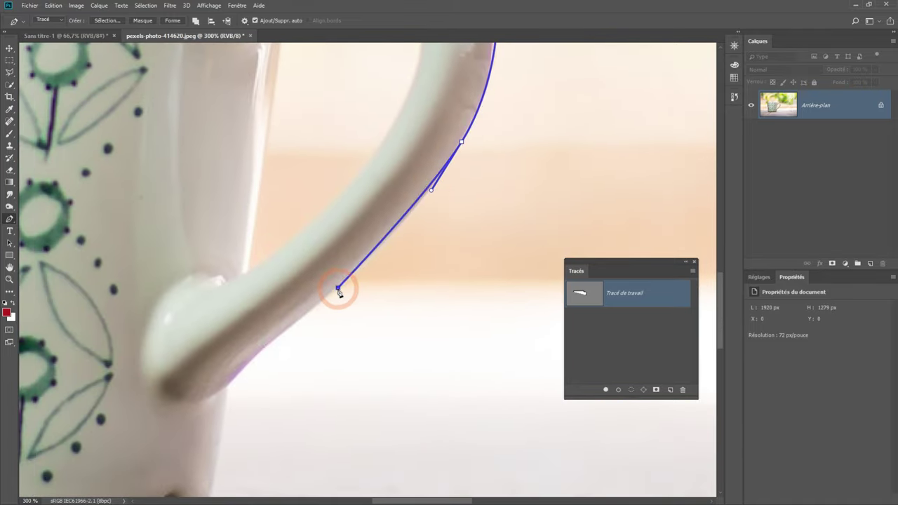
scroll(302, 318, down, 3)
scroll(309, 288, left, 2)
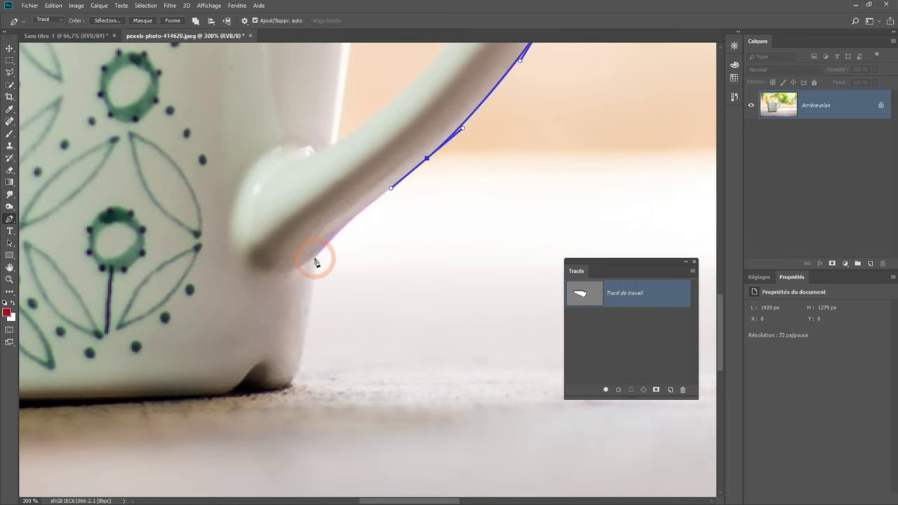
click(315, 258)
drag(314, 260, 311, 268)
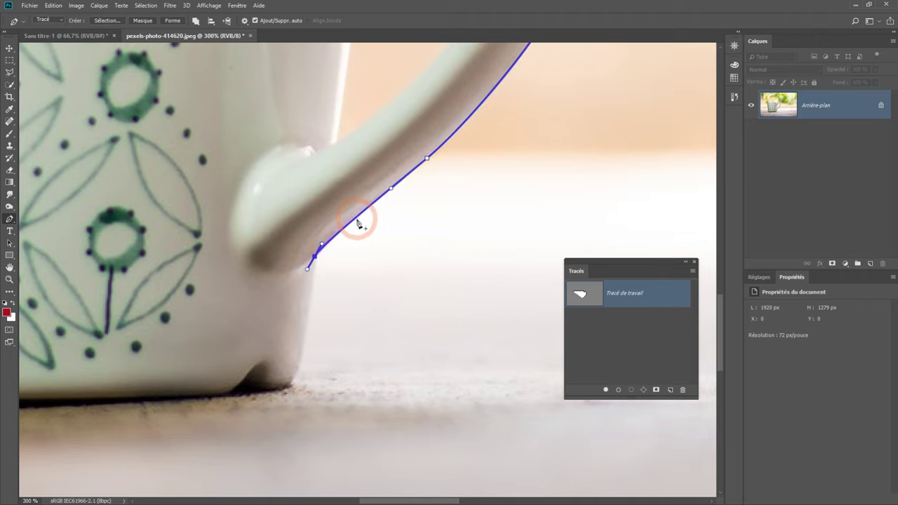
- Add a curved anchor below the spout junction with its handle pointing straight down
ctrl+click(333, 261)
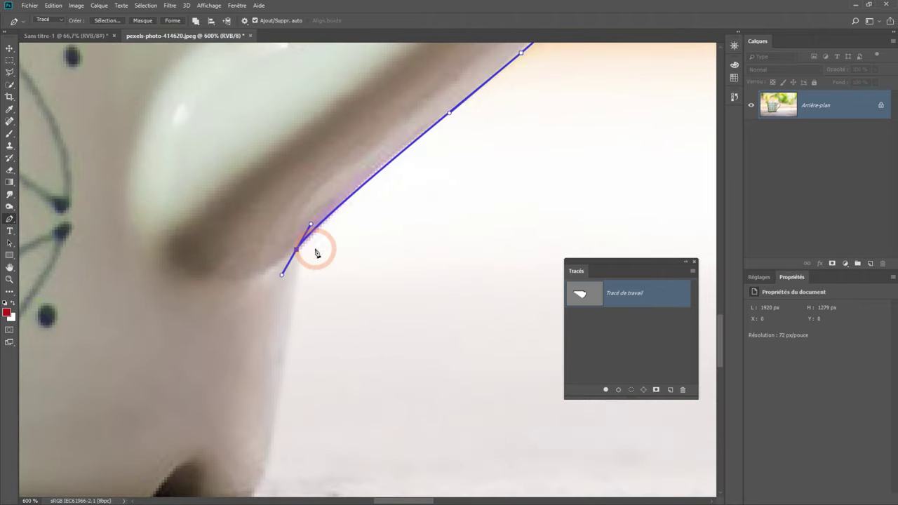
ctrl+click(313, 246)
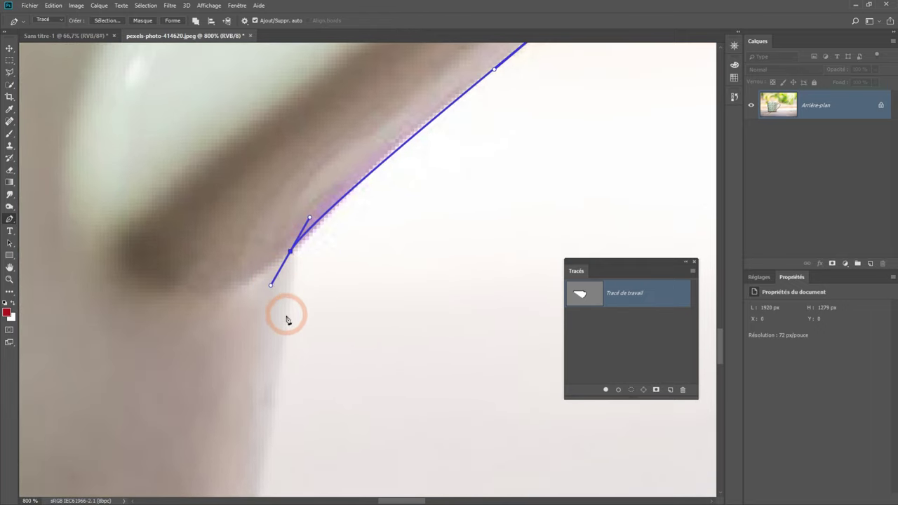
drag(282, 352, 281, 395)
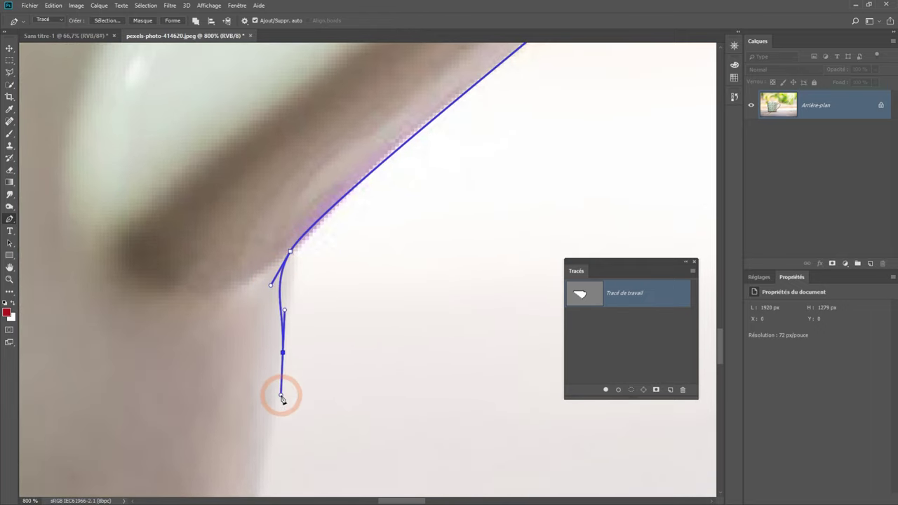
ctrl+click(343, 305)
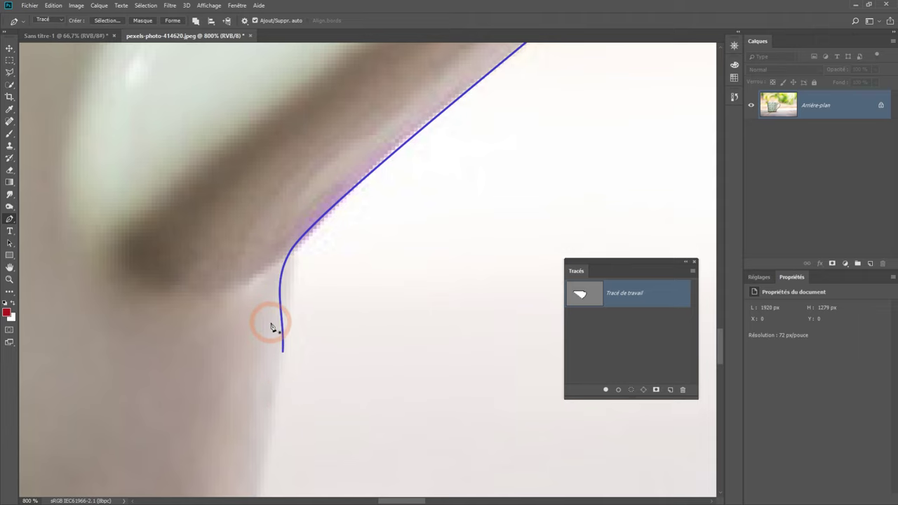
click(413, 379)
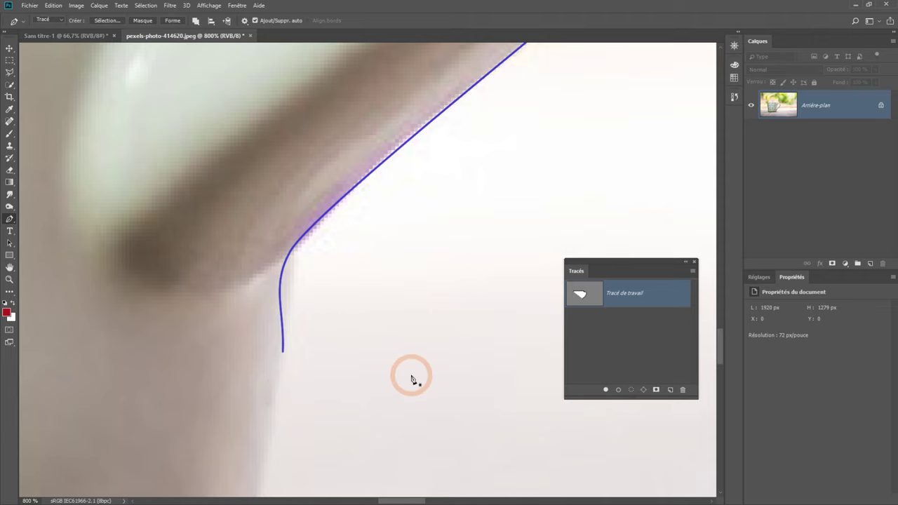
key(ctrl+z)
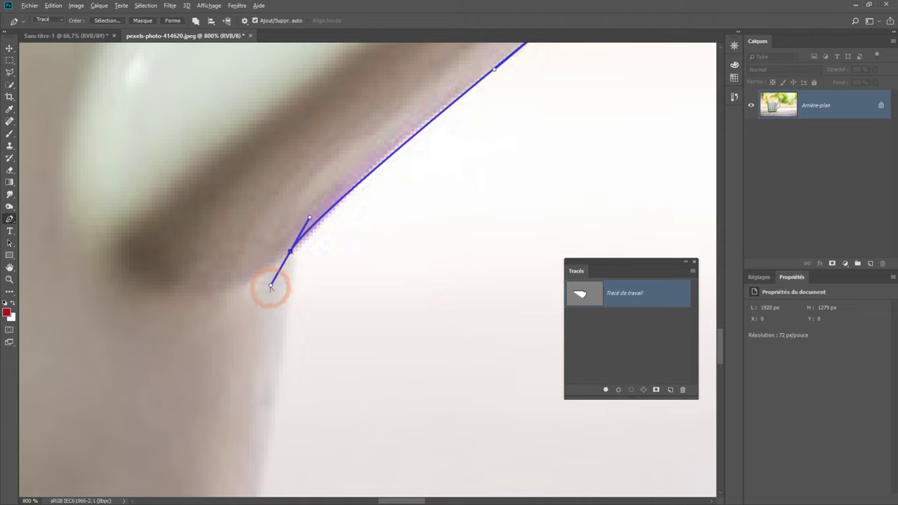
drag(273, 285, 290, 290)
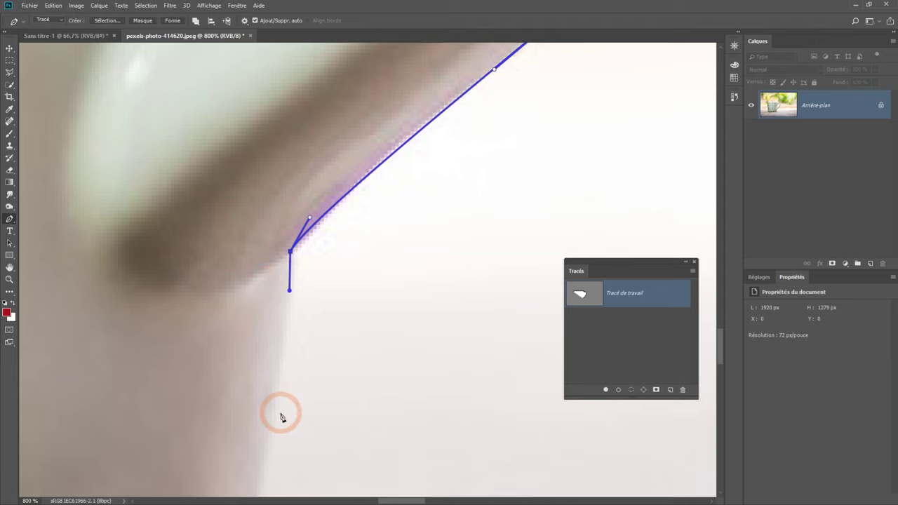
- Curve the path down the cup's right side to where it meets the table
drag(275, 427, 309, 247)
click(286, 359)
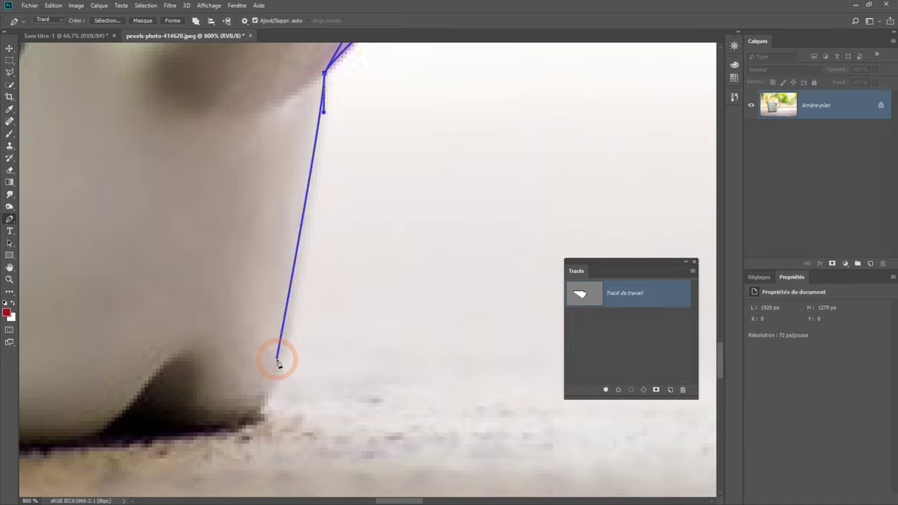
key(ctrl+z)
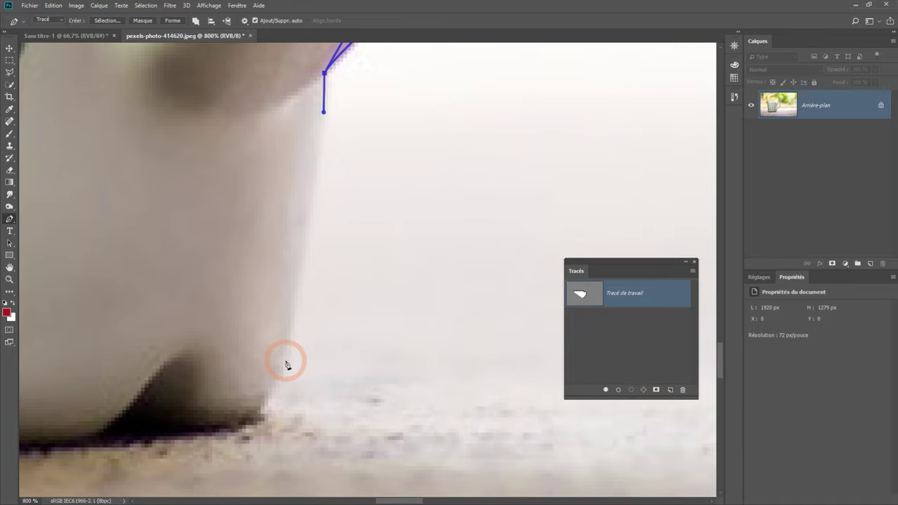
click(267, 395)
key(ctrl+z)
drag(279, 365, 261, 427)
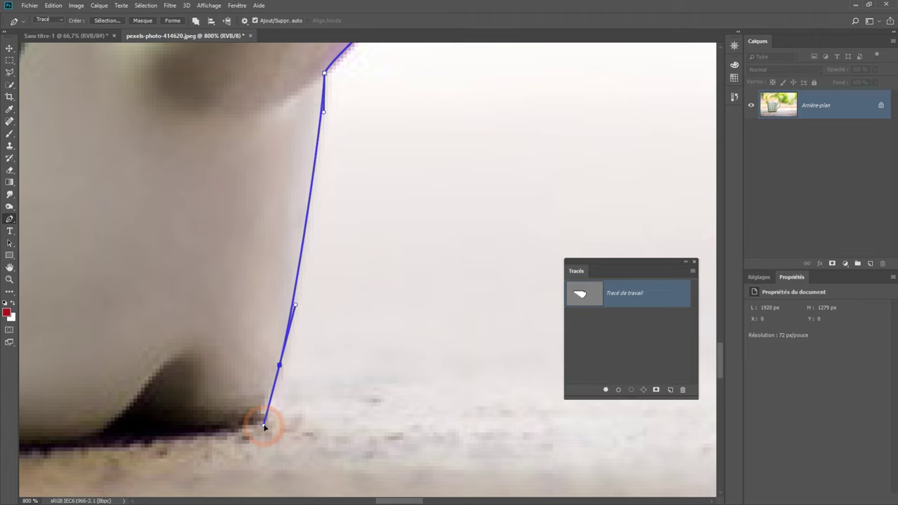
drag(261, 427, 262, 424)
click(277, 378)
drag(279, 365, 315, 180)
key(ctrl+z)
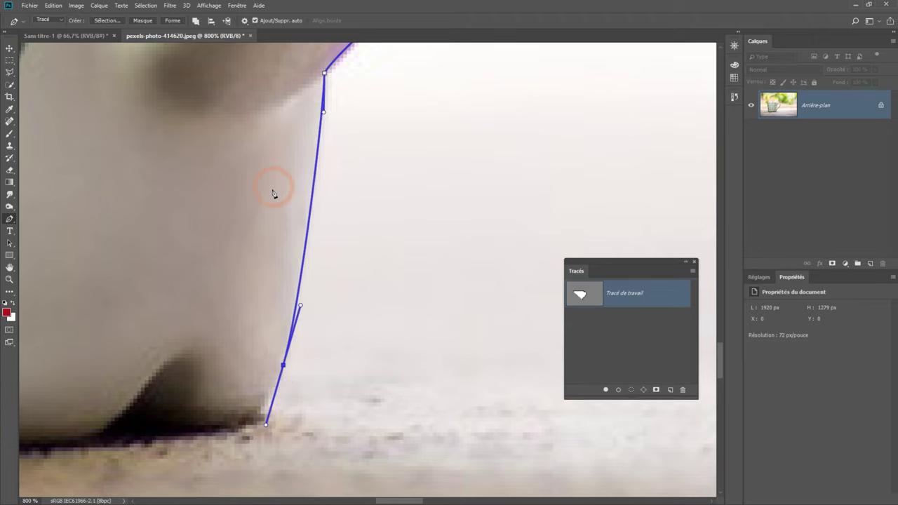
- Extend the path leftward along the cup's bottom edge
drag(299, 355, 387, 212)
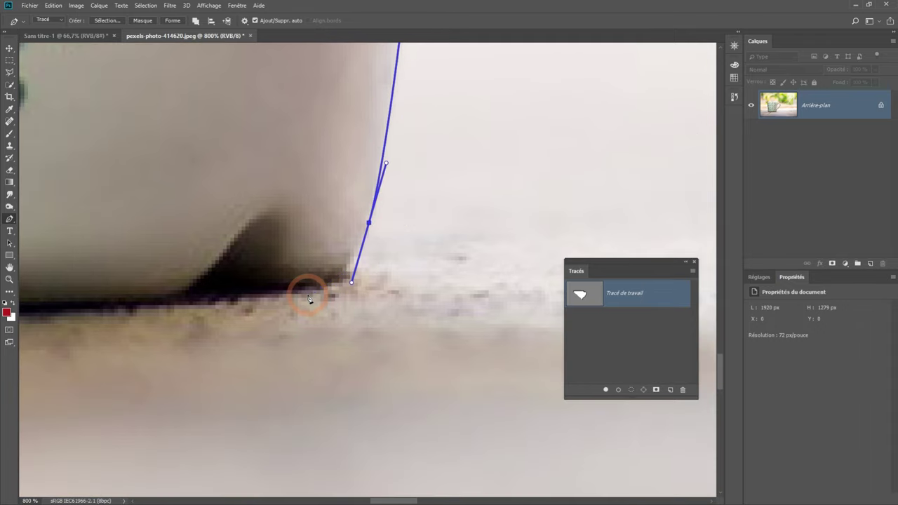
mouse_move(302, 295)
mouse_down()
mouse_move(285, 298)
mouse_move(516, 261)
mouse_up()
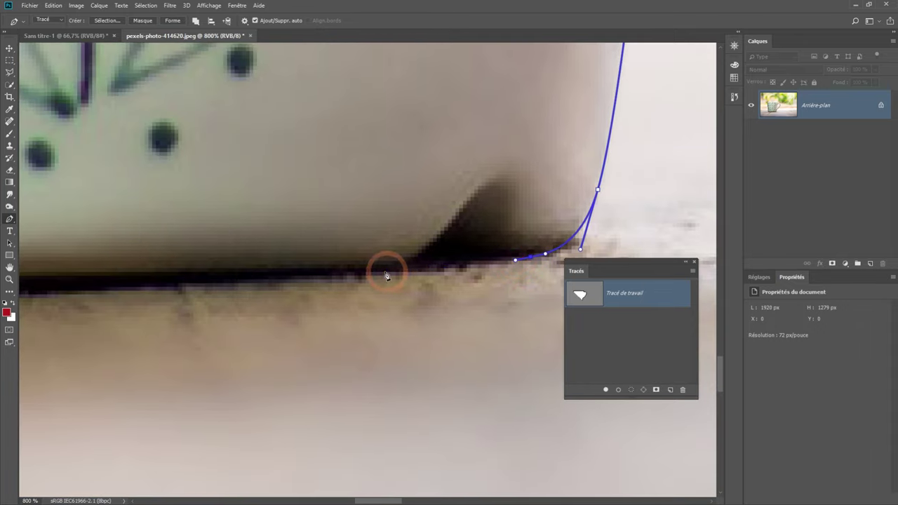
alt+click(300, 277)
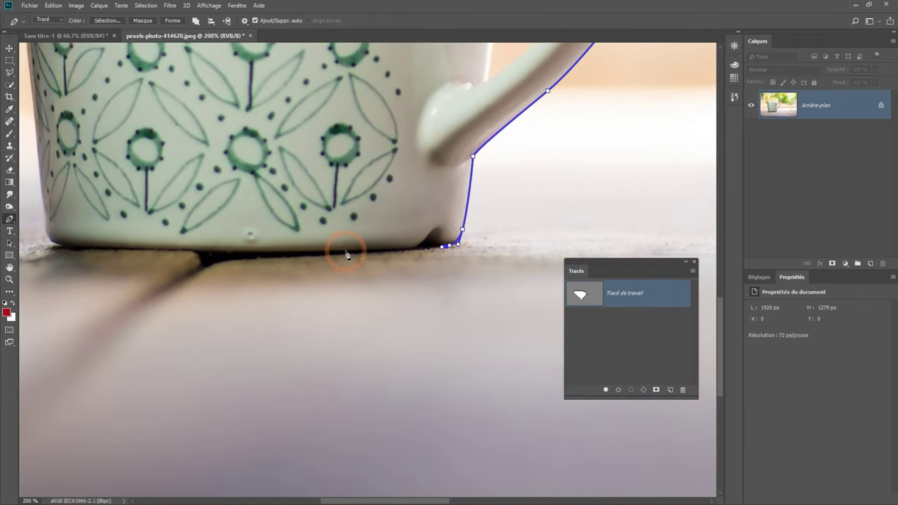
drag(321, 250, 297, 252)
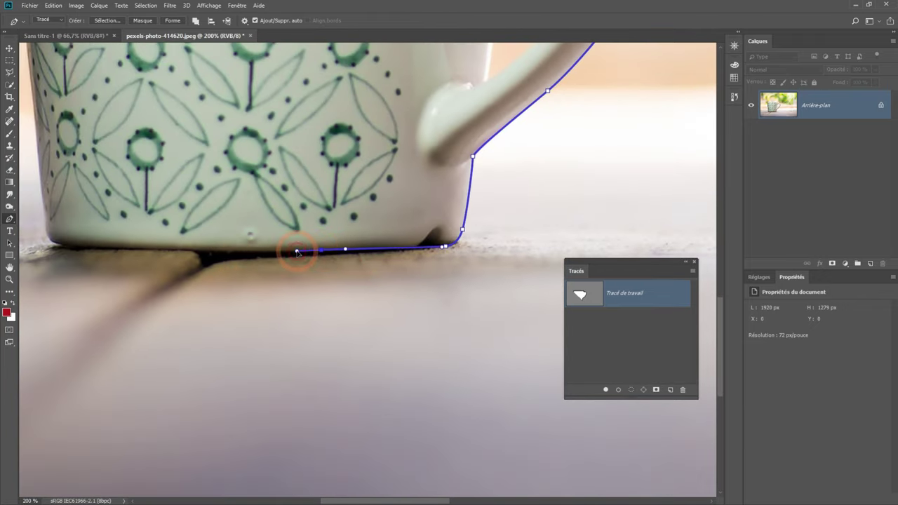
scroll(296, 253, left, 5)
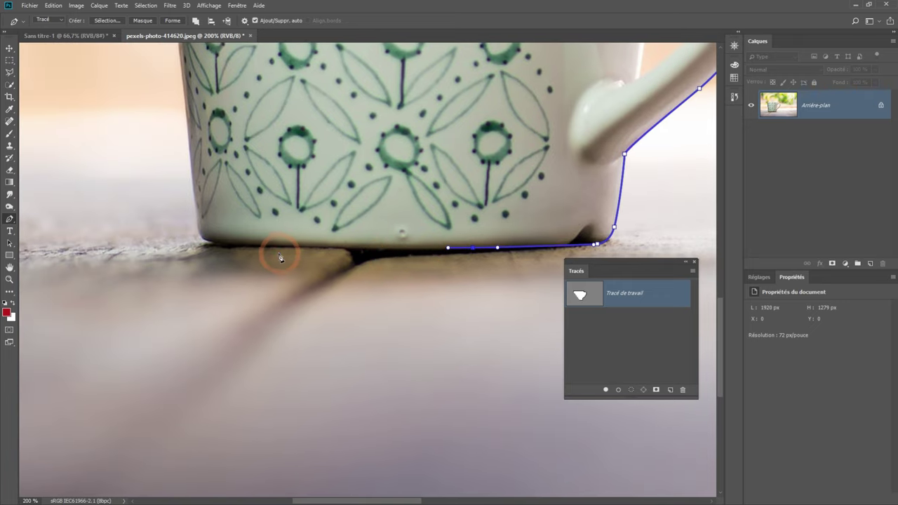
drag(273, 250, 247, 246)
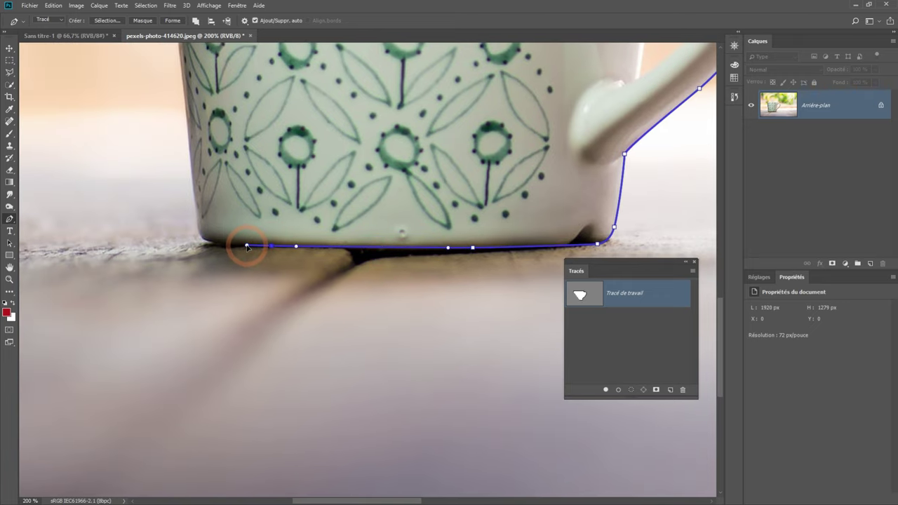
- Round the path up the cup's bottom-left corner and refine that curve
scroll(210, 246, up, 1)
scroll(212, 246, up, 1)
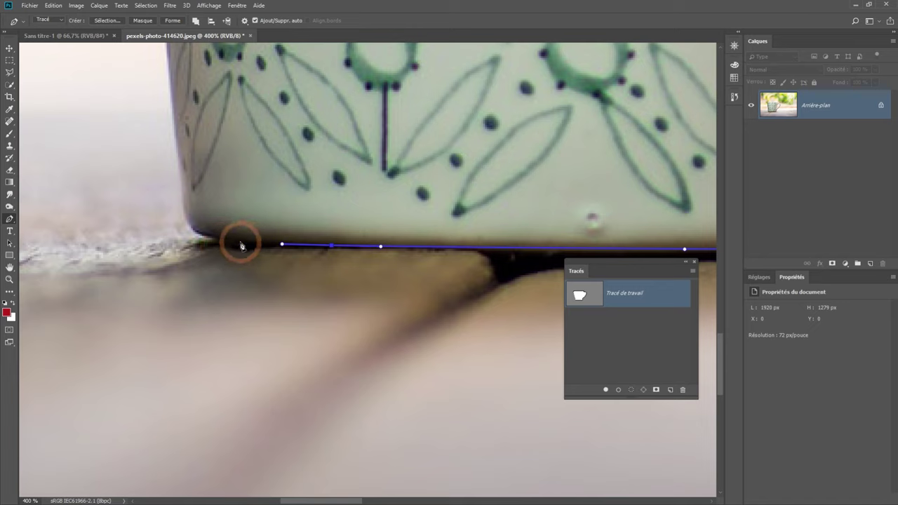
drag(239, 245, 232, 244)
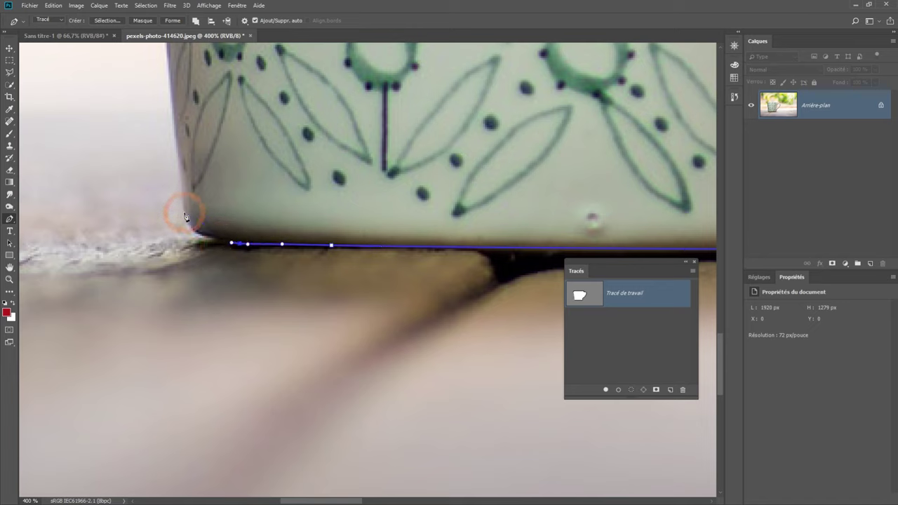
drag(186, 214, 185, 188)
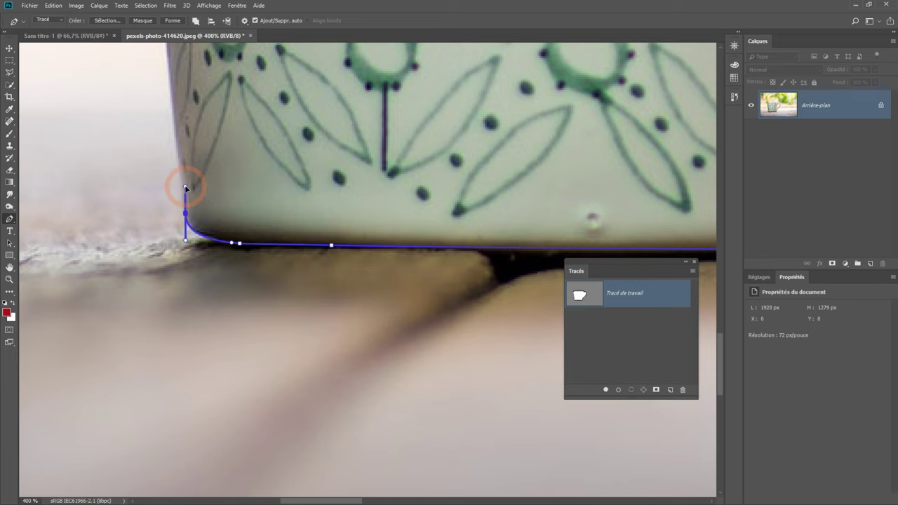
scroll(185, 188, up, 3)
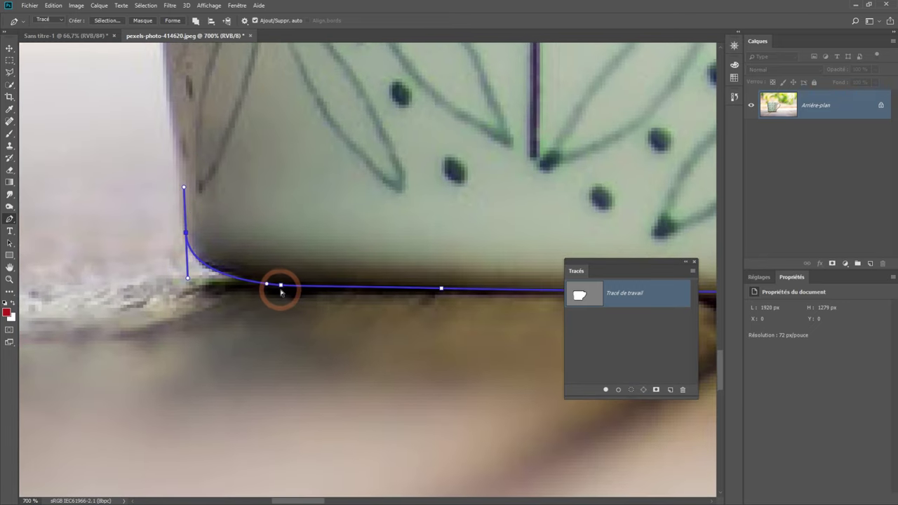
drag(280, 286, 267, 284)
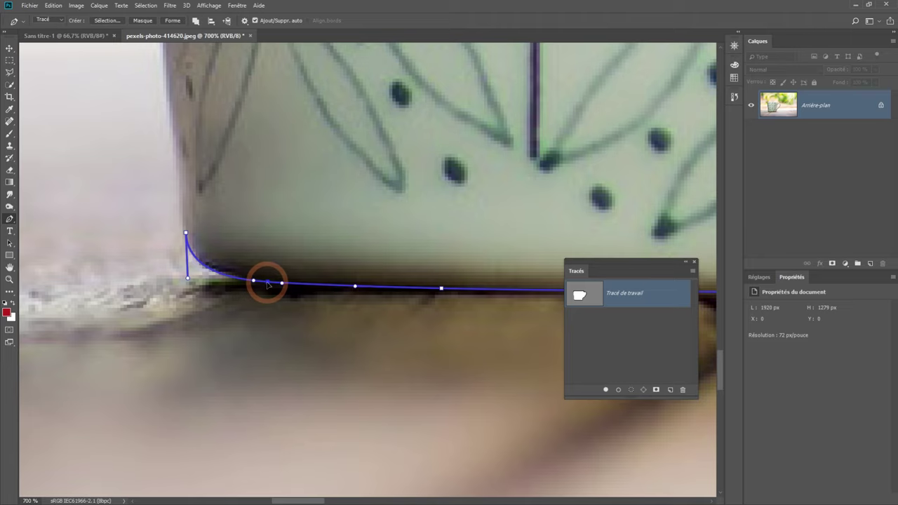
- Run the path up the cup's left edge back to its start, closing the outline
scroll(224, 172, down, 3)
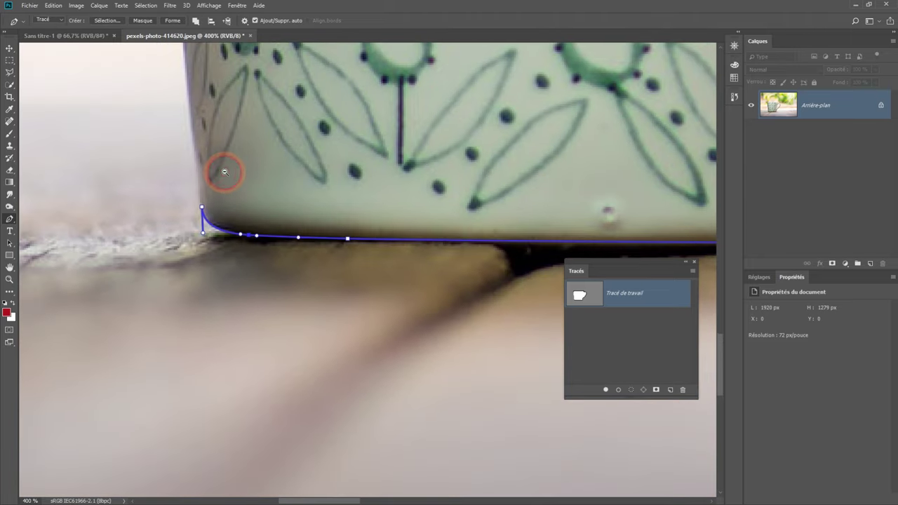
scroll(225, 172, down, 1)
click(201, 161)
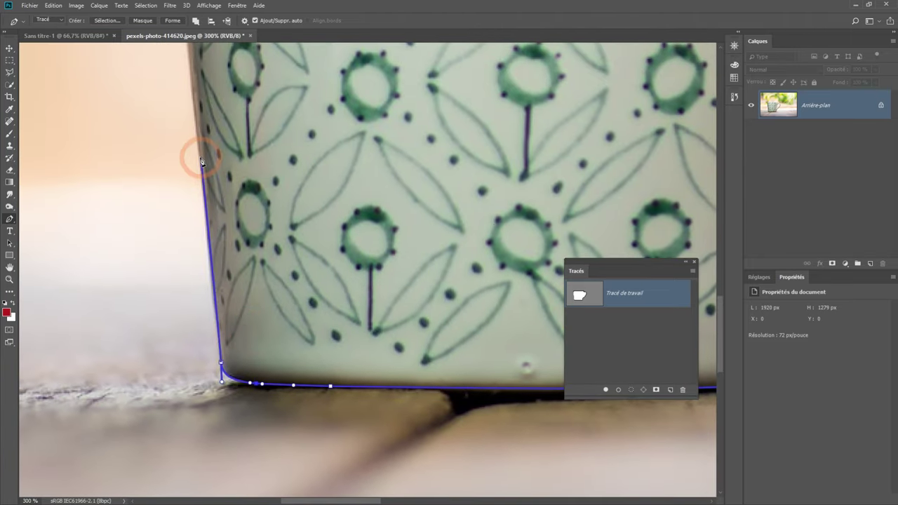
click(195, 107)
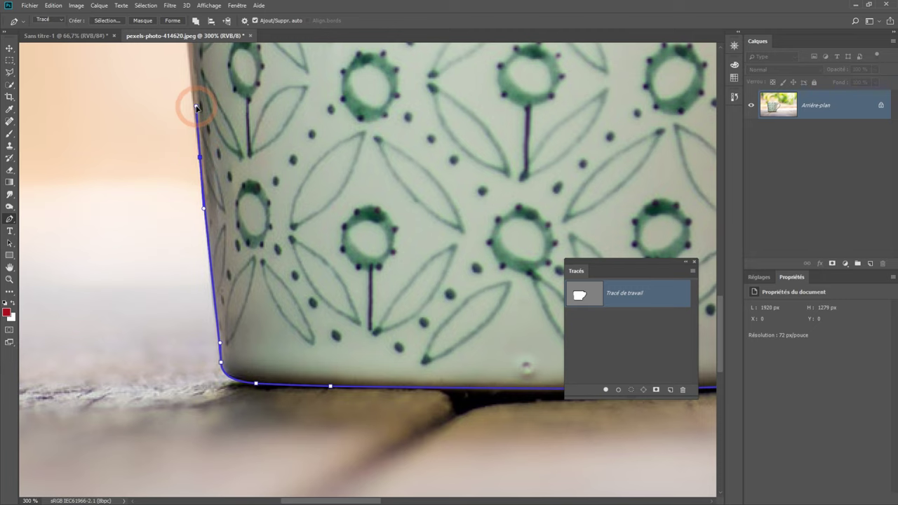
drag(195, 107, 200, 343)
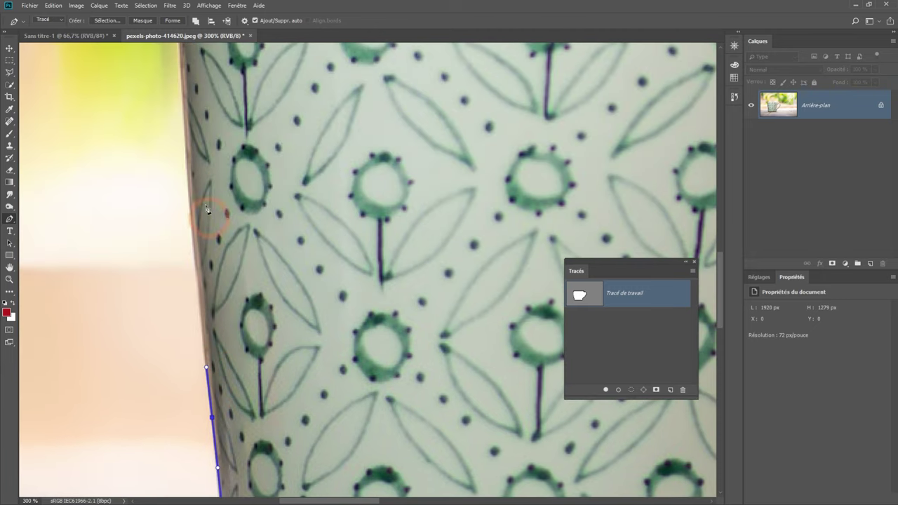
drag(188, 187, 182, 138)
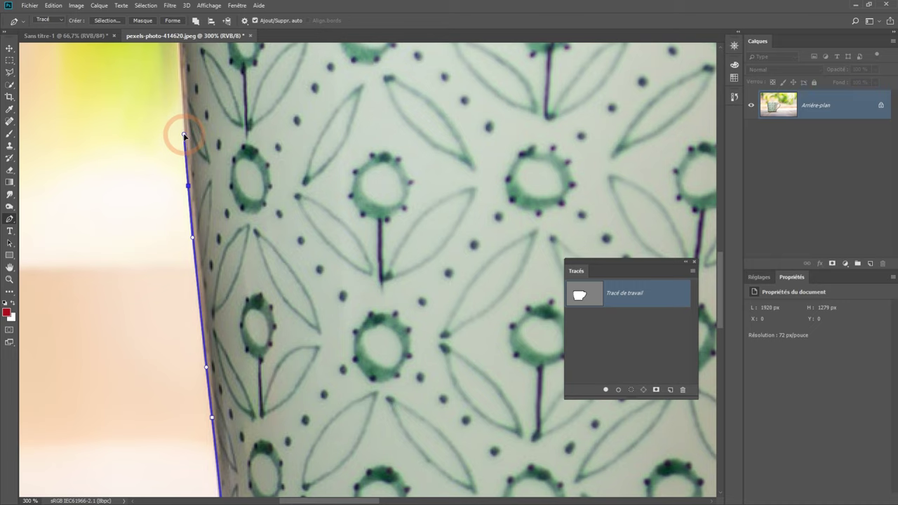
drag(182, 138, 228, 382)
click(208, 310)
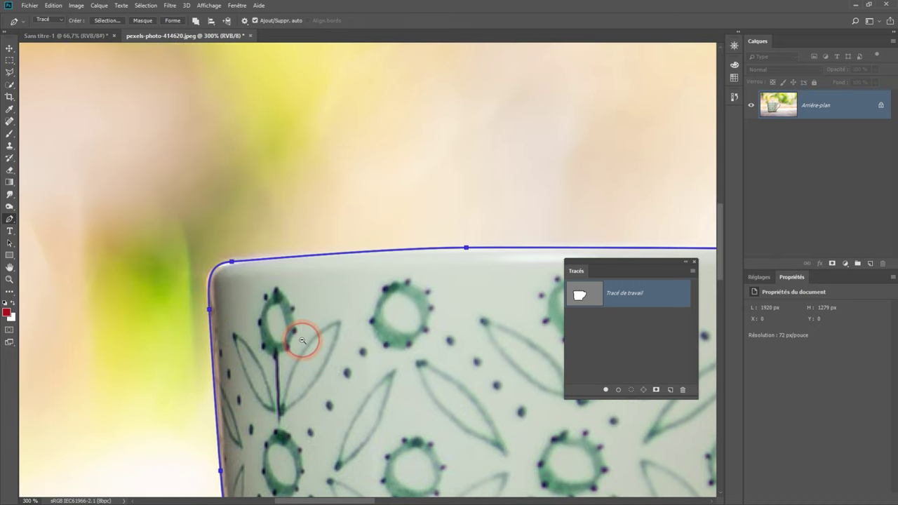
- Zoom to 200% on the cup handle
scroll(302, 340, down, 5)
scroll(386, 268, up, 2)
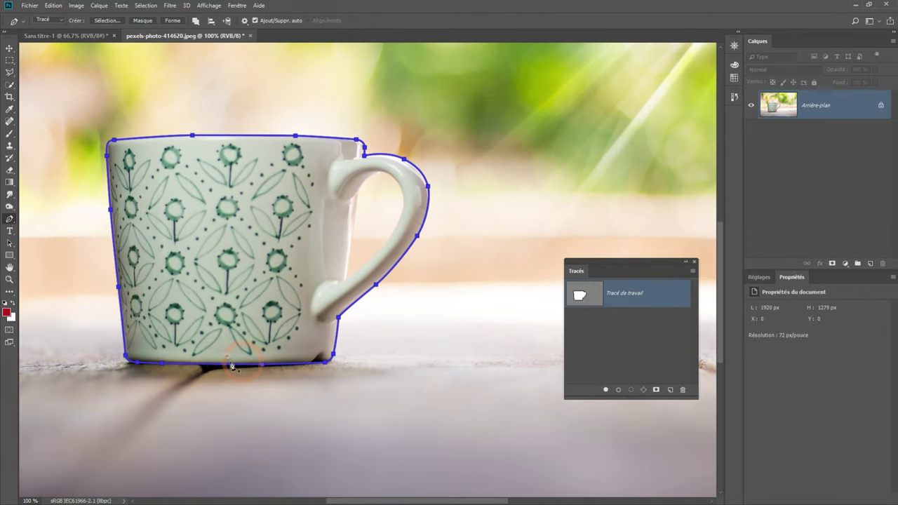
scroll(366, 171, up, 1)
scroll(361, 198, up, 1)
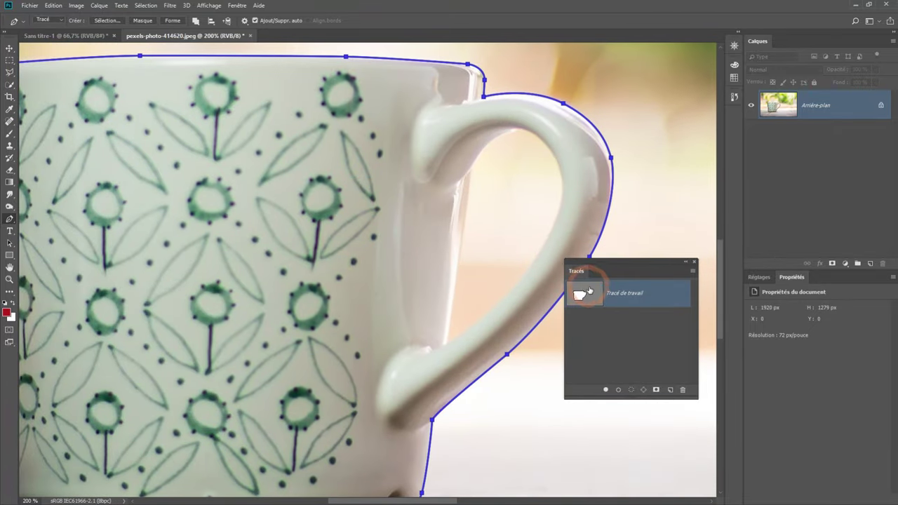
- Save 'Tracé de travail' as a path named 'Tasse' and make it active
mouse_move(595, 301)
mouse_down()
mouse_move(578, 295)
mouse_move(621, 303)
mouse_up()
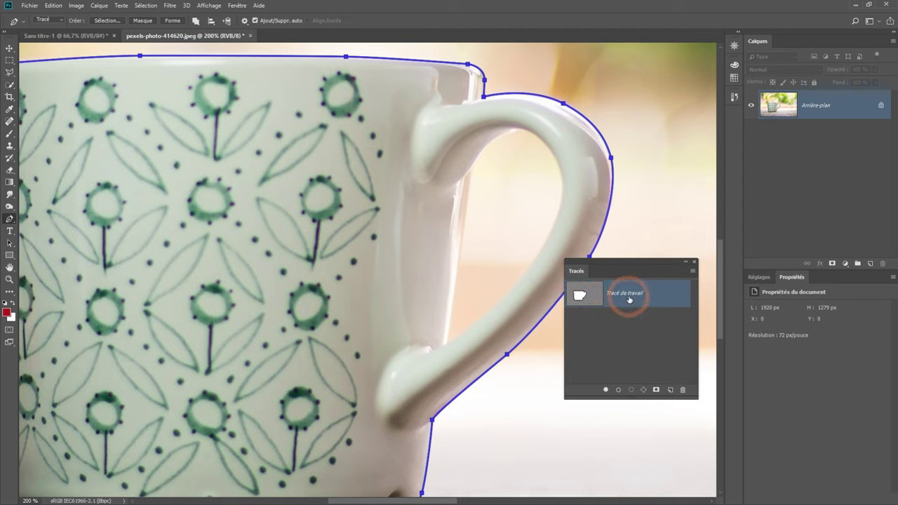
double_click(623, 296)
text(Tasse)
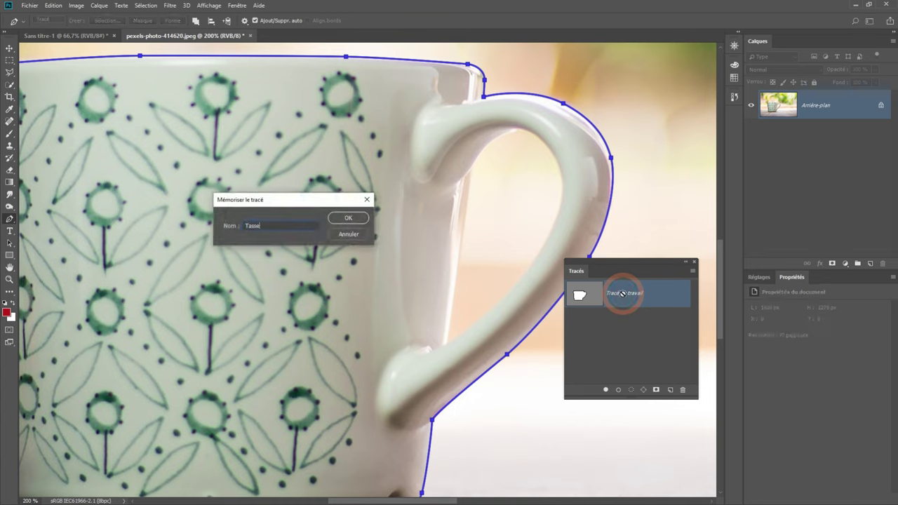
key(Return)
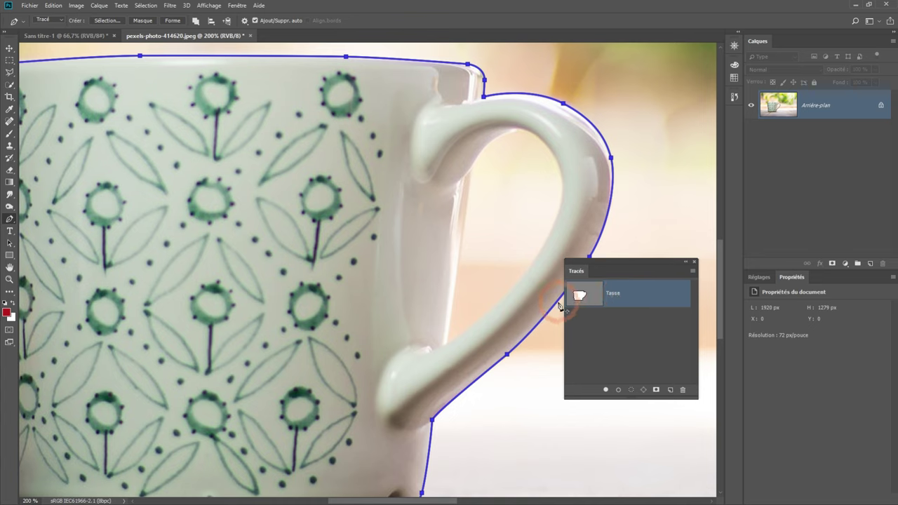
click(625, 299)
click(285, 179)
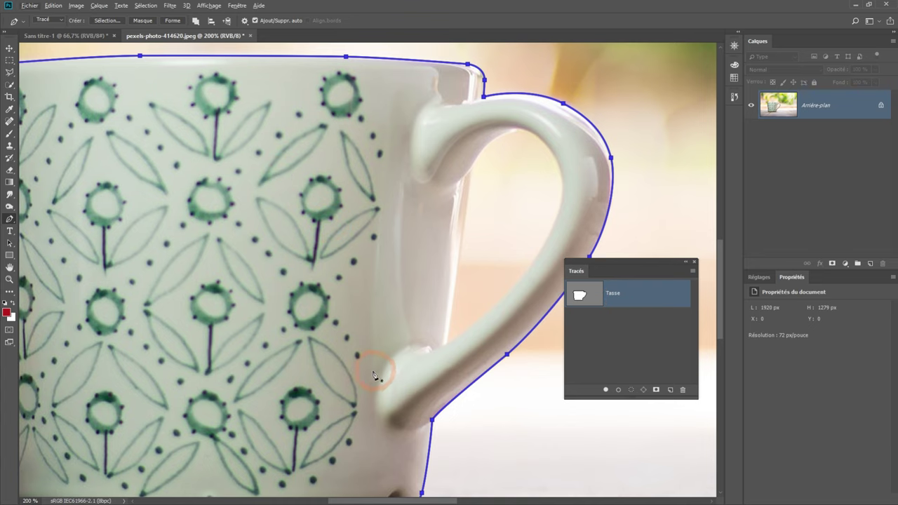
- Set the Pen's path operation to 'Soustraire la forme avant' (Subtract Front Shape)
alt+click(352, 247)
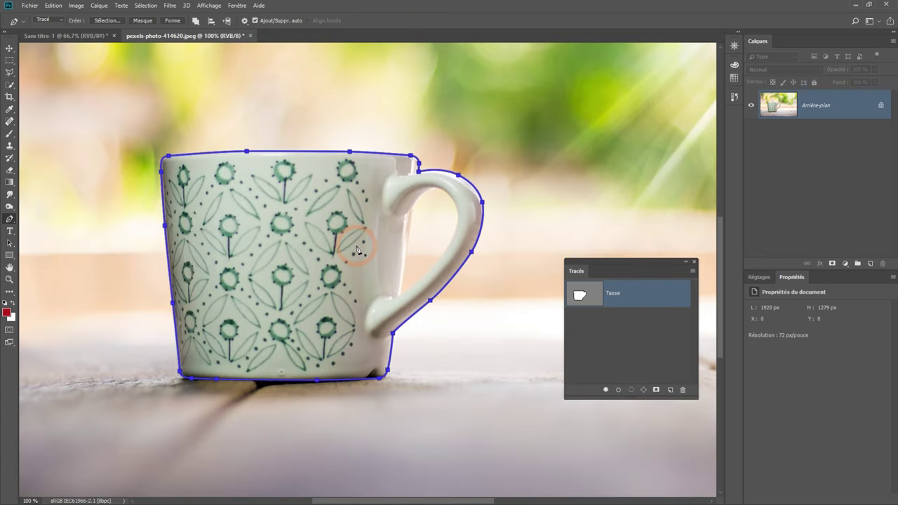
ctrl+click(449, 239)
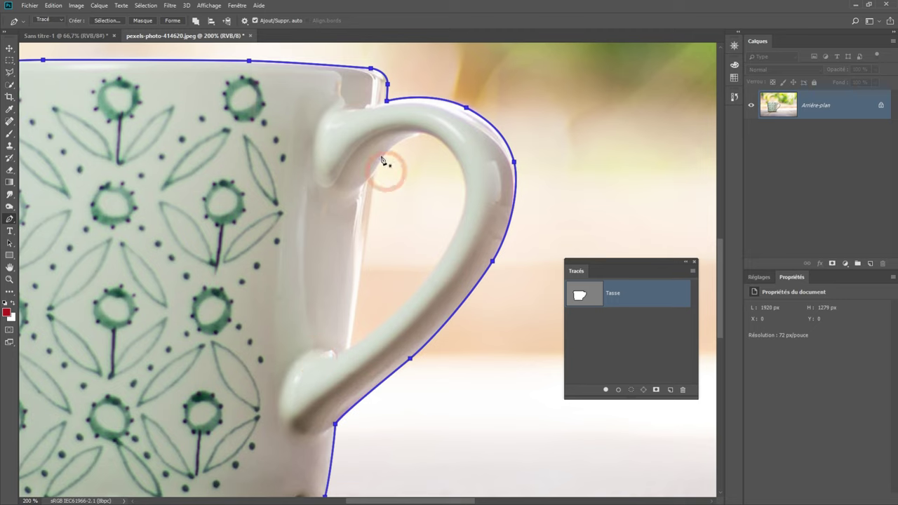
click(197, 22)
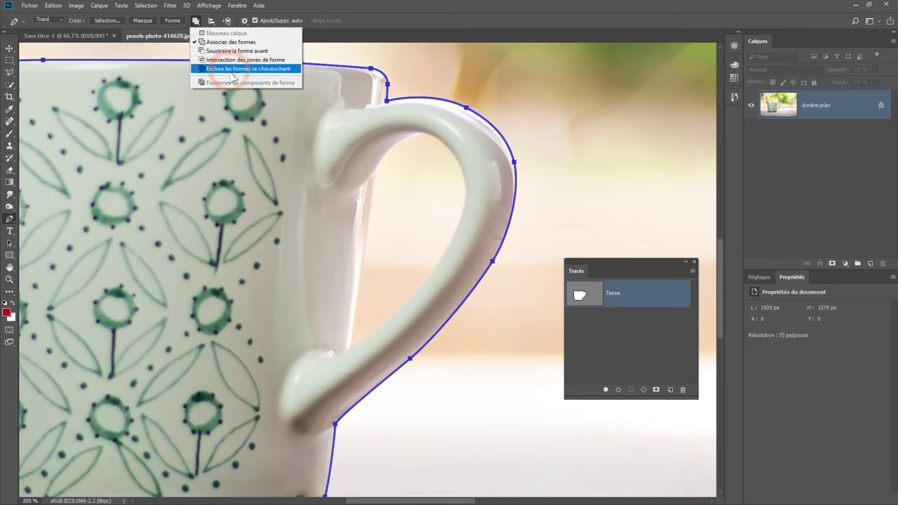
click(331, 8)
click(197, 20)
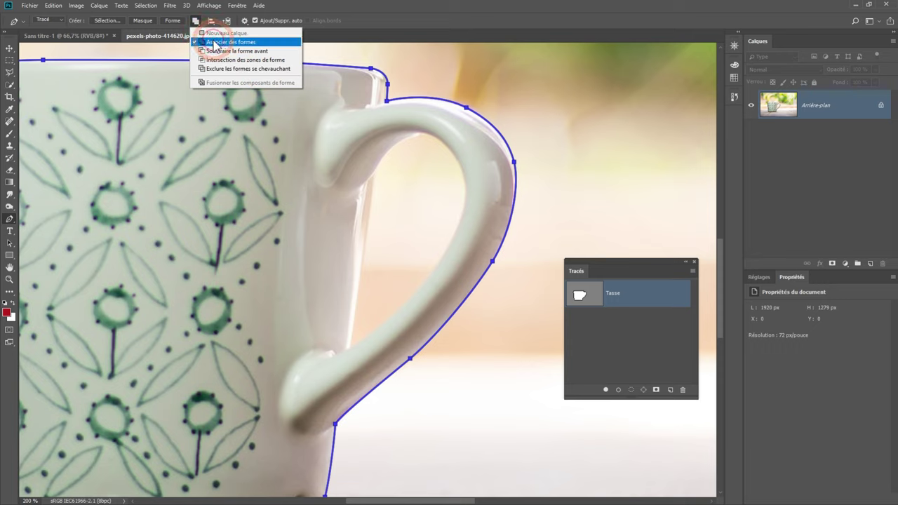
click(214, 44)
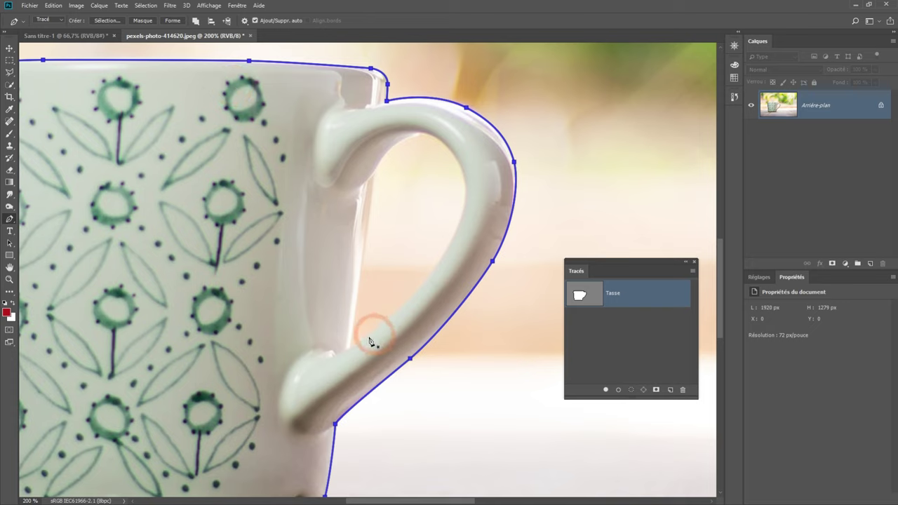
click(196, 21)
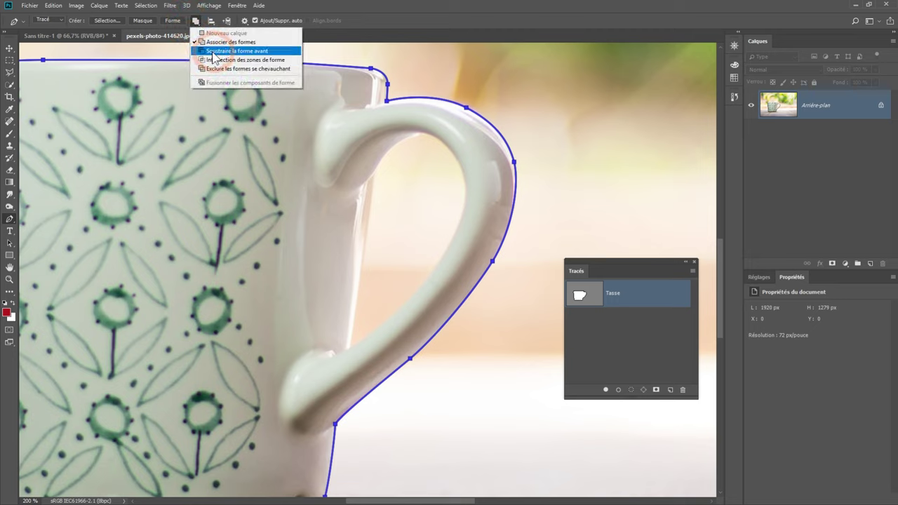
click(320, 6)
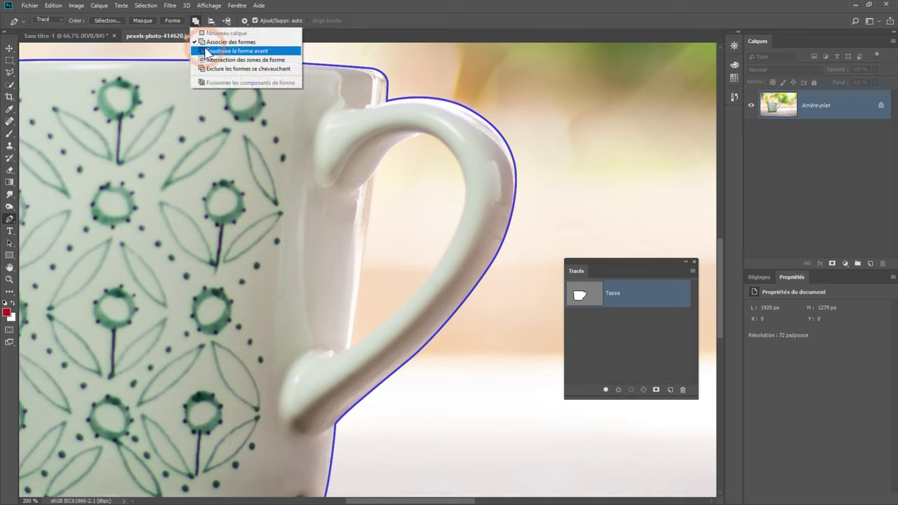
click(209, 52)
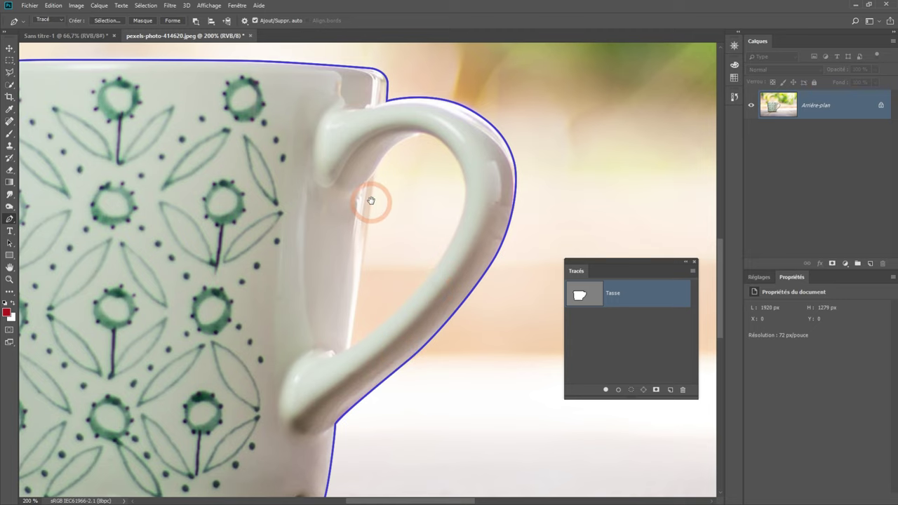
scroll(371, 203, up, 1)
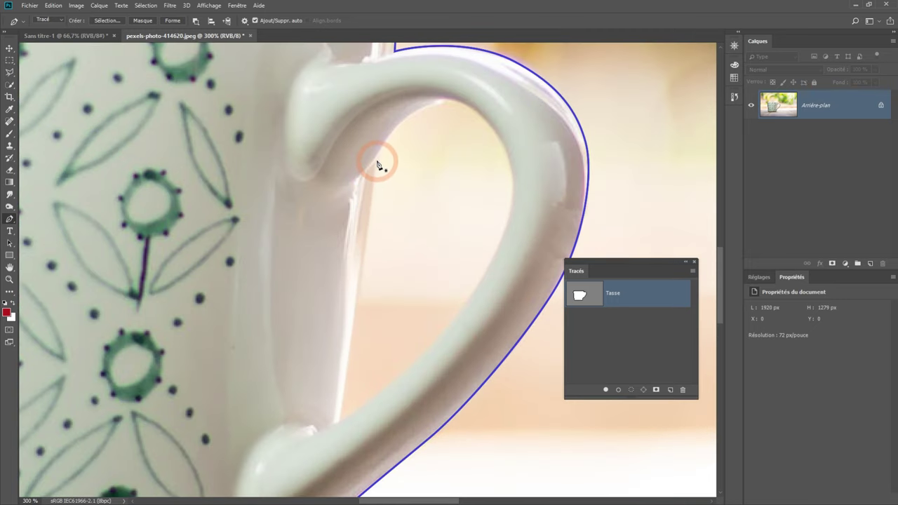
- Start the inner handle subpath with curved anchors across its top and down its side
drag(378, 158, 380, 112)
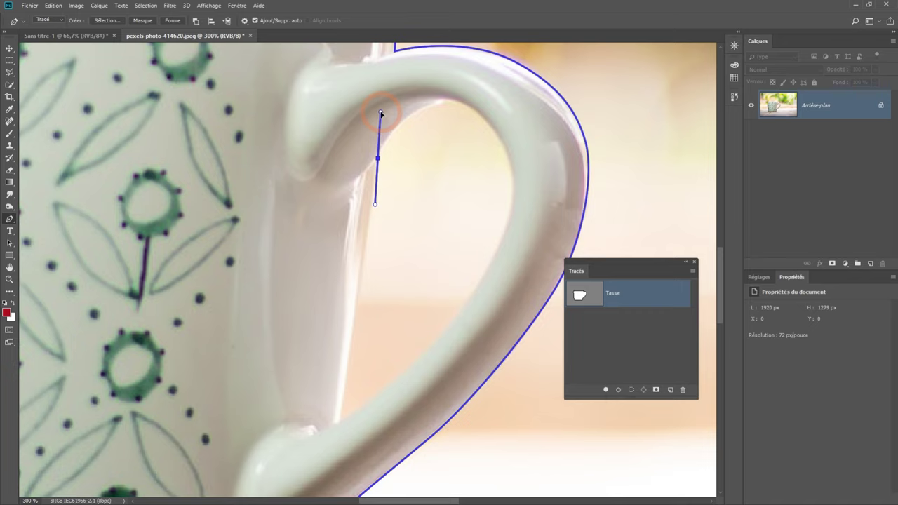
drag(382, 112, 398, 129)
drag(433, 104, 445, 99)
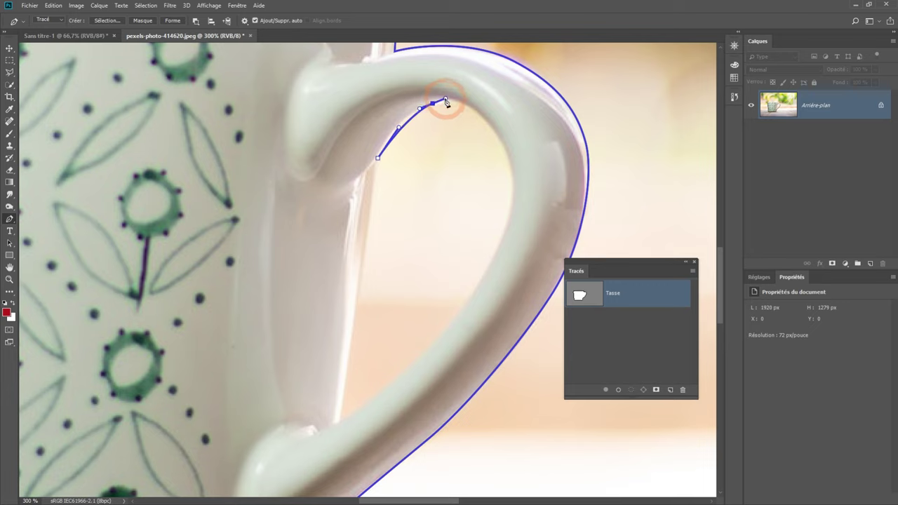
drag(399, 127, 398, 121)
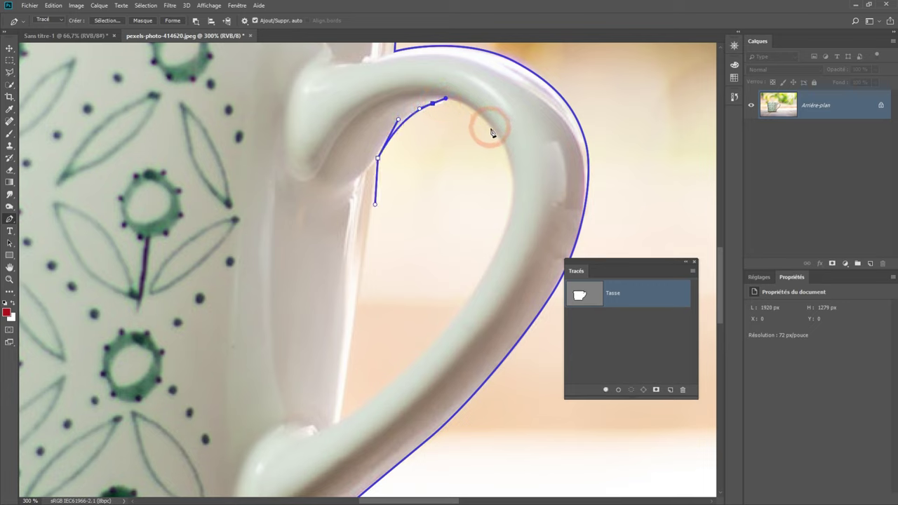
drag(494, 132, 511, 162)
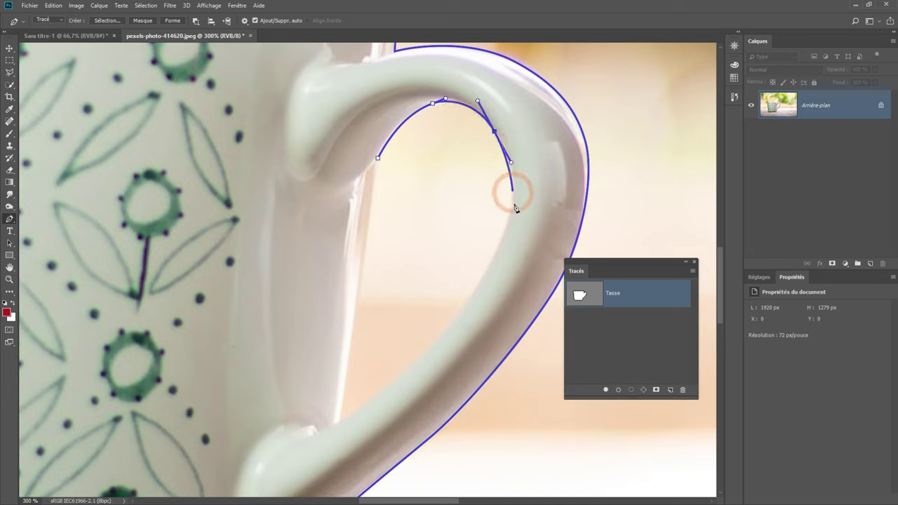
drag(505, 232, 489, 273)
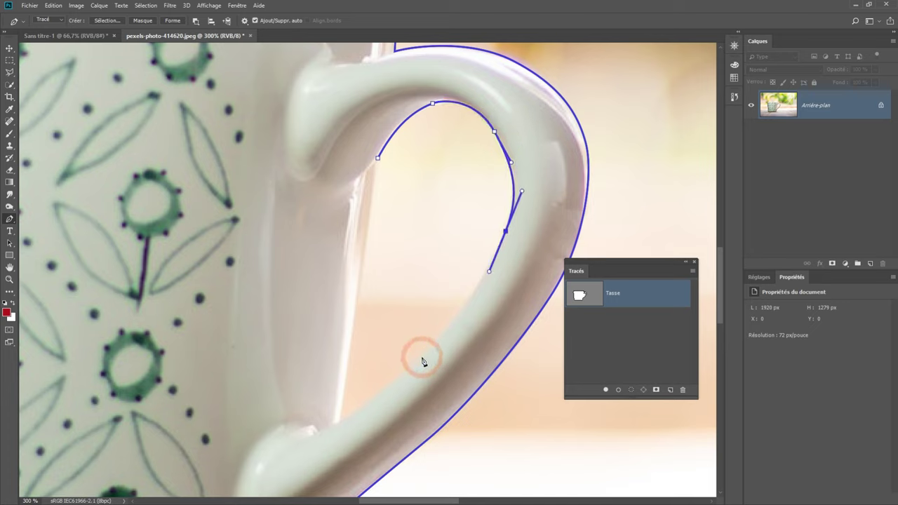
- Bring the inner outline to the lower joint and close it at its first anchor
mouse_move(420, 358)
mouse_down()
mouse_move(395, 382)
mouse_move(423, 331)
mouse_up()
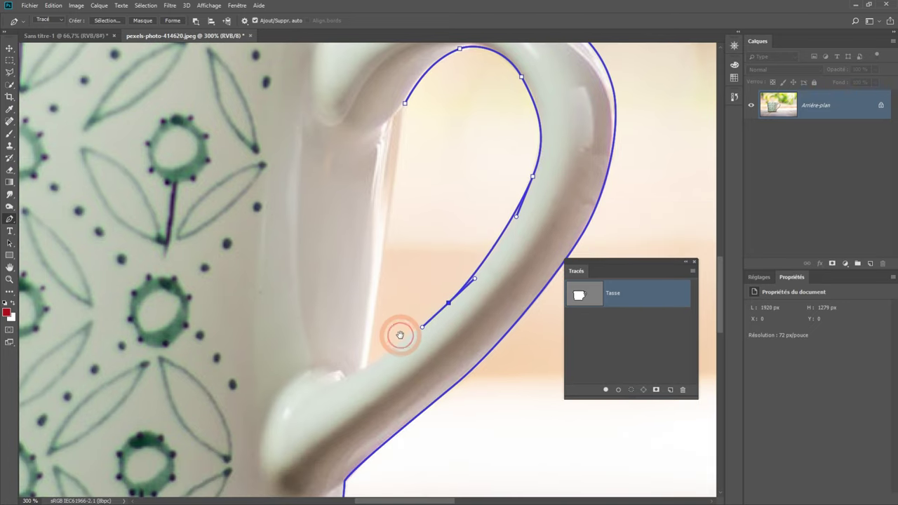
click(367, 368)
mouse_move(367, 370)
mouse_down()
mouse_move(357, 375)
mouse_move(372, 319)
mouse_up()
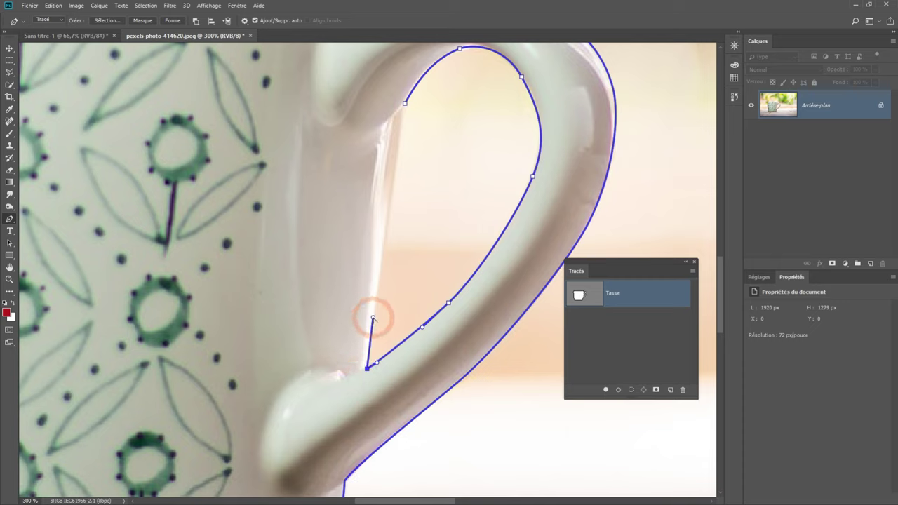
drag(373, 319, 397, 137)
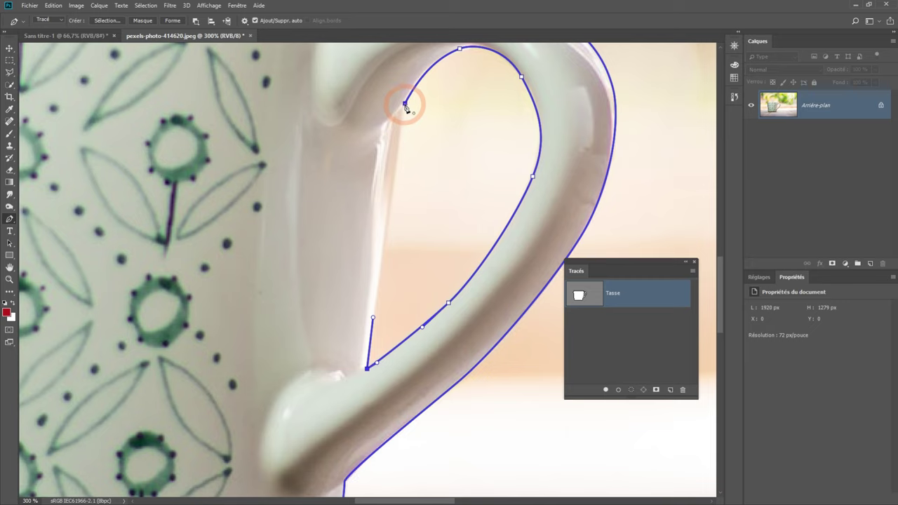
click(404, 105)
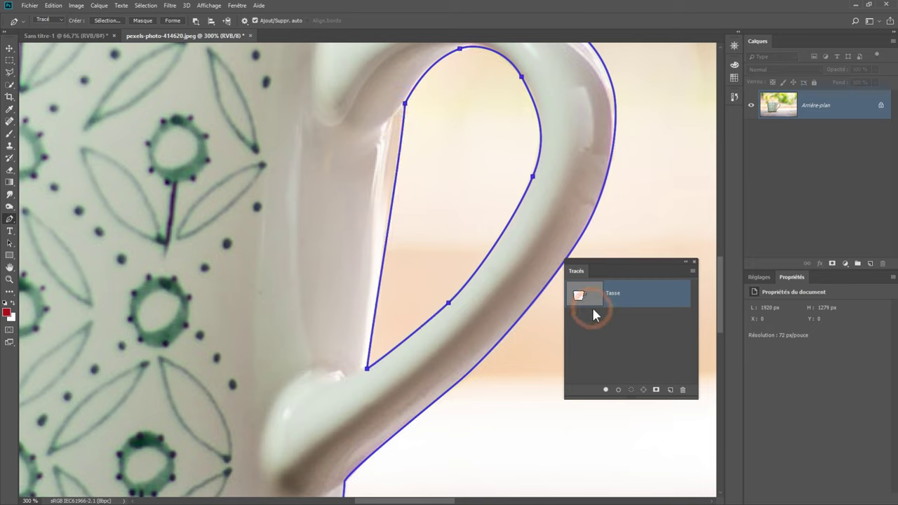
drag(621, 271, 331, 177)
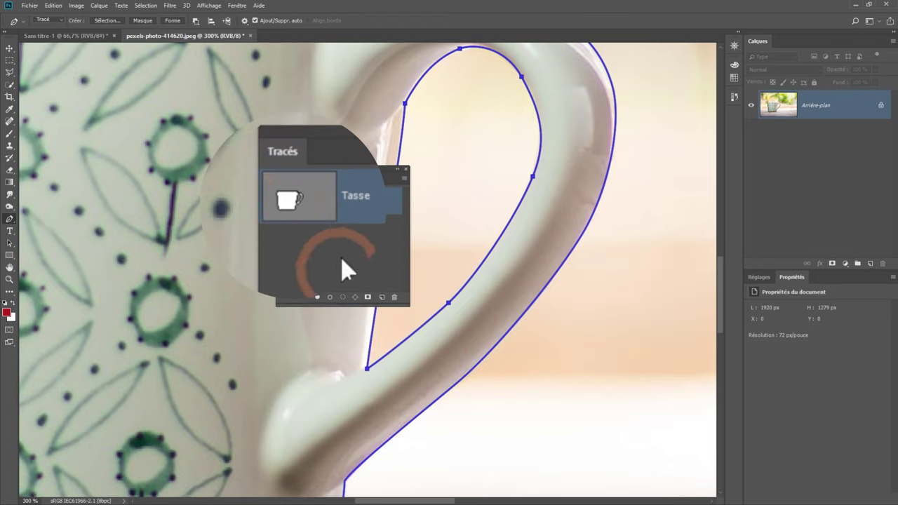
drag(403, 171, 673, 292)
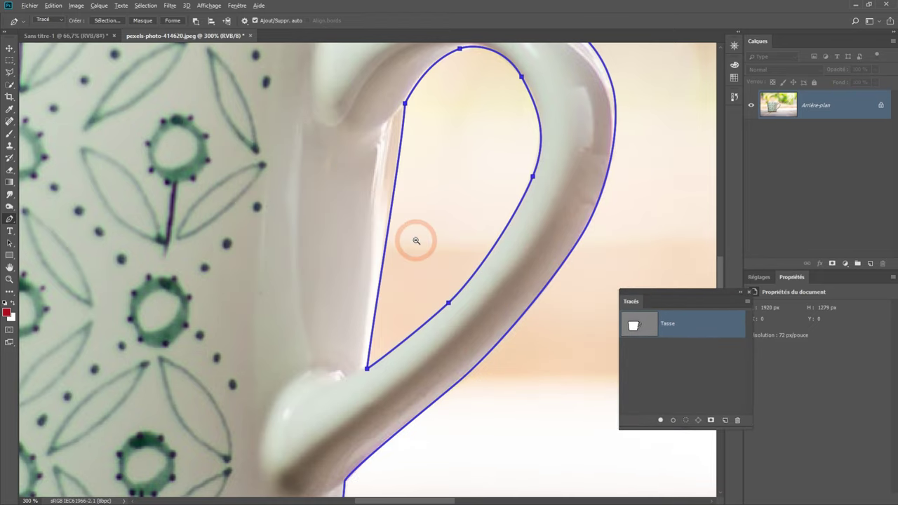
scroll(414, 238, down, 2)
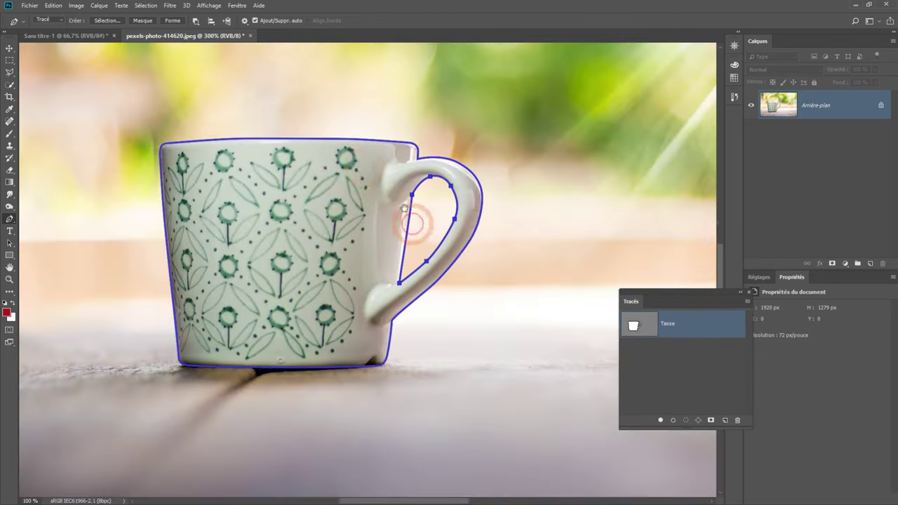
- Drag the inner opening's top-right anchor and handles so the curve hugs the handle
click(195, 23)
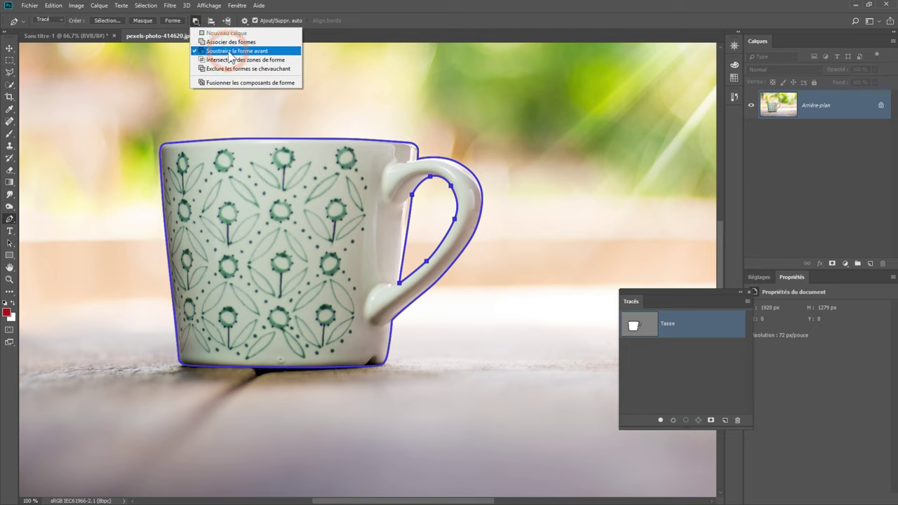
click(437, 187)
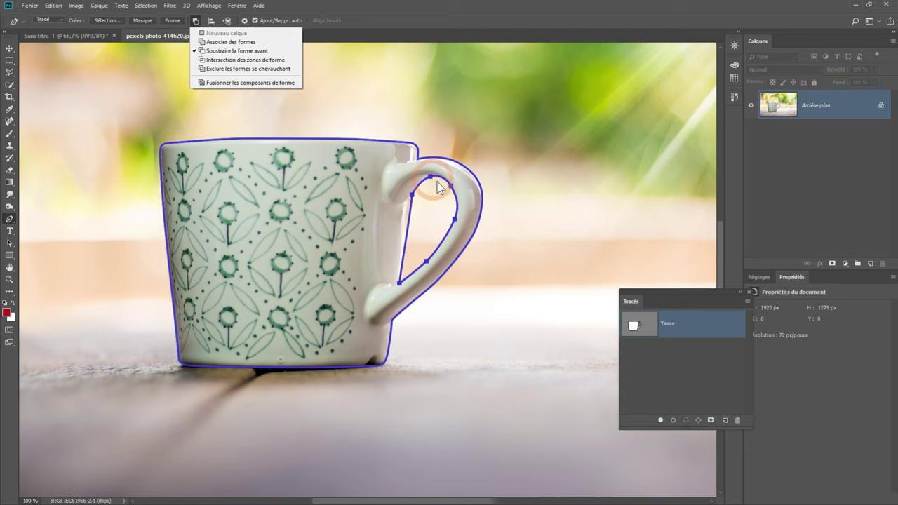
click(406, 203)
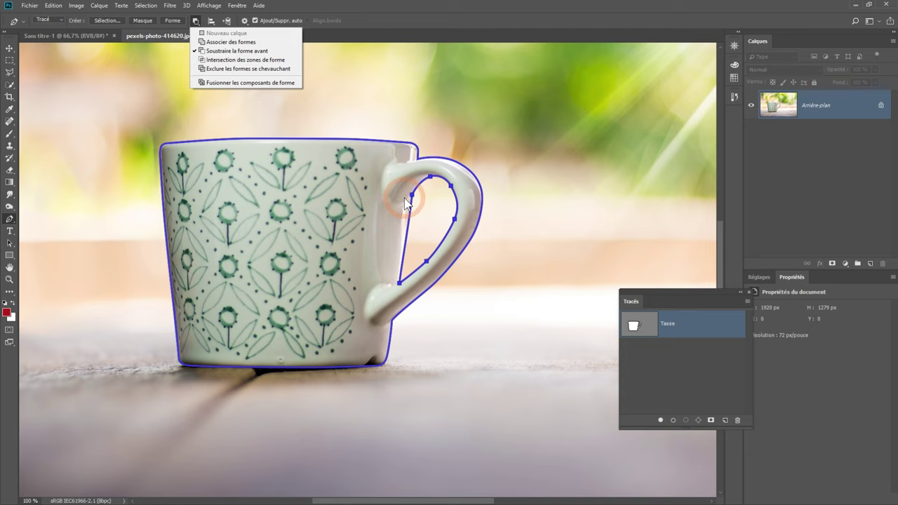
ctrl+click(445, 201)
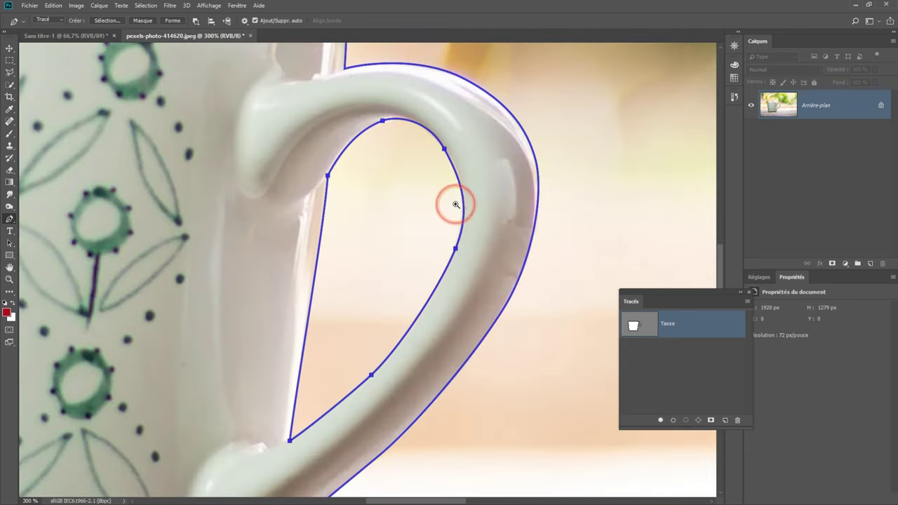
ctrl+click(456, 205)
ctrl+click(440, 132)
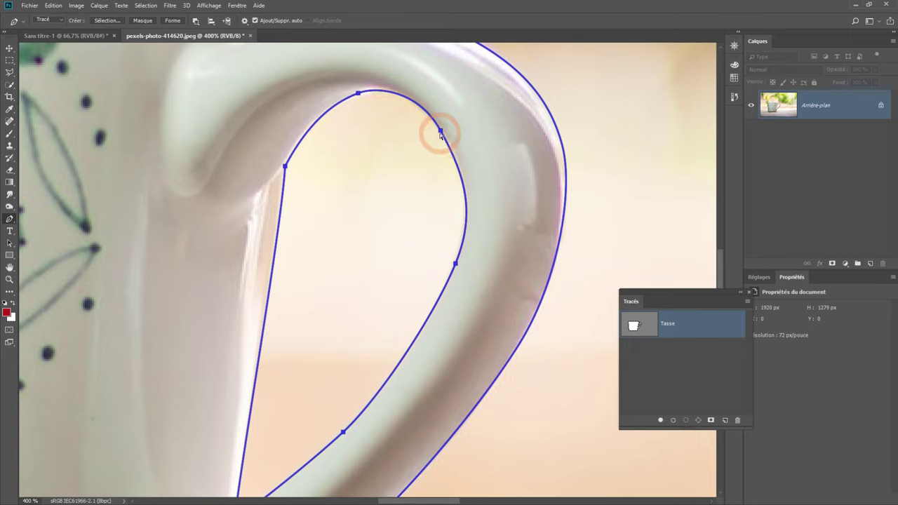
drag(440, 133, 442, 131)
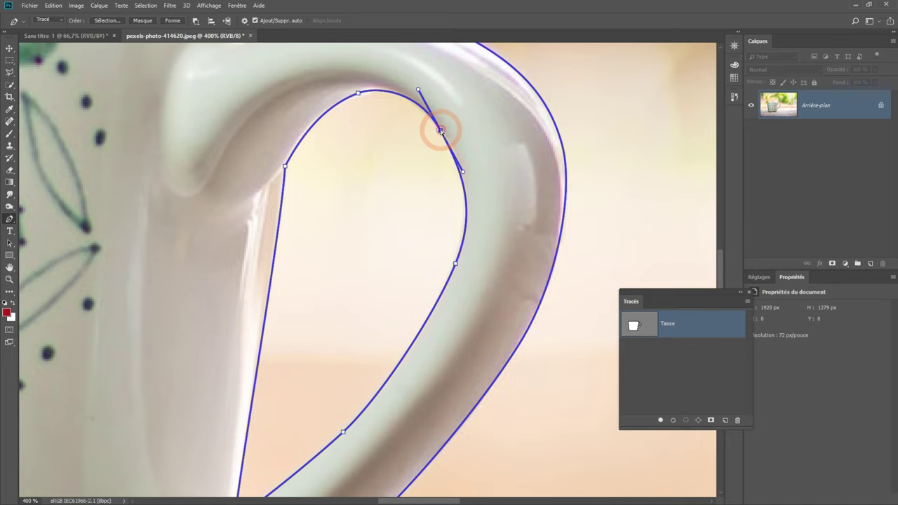
drag(441, 130, 442, 130)
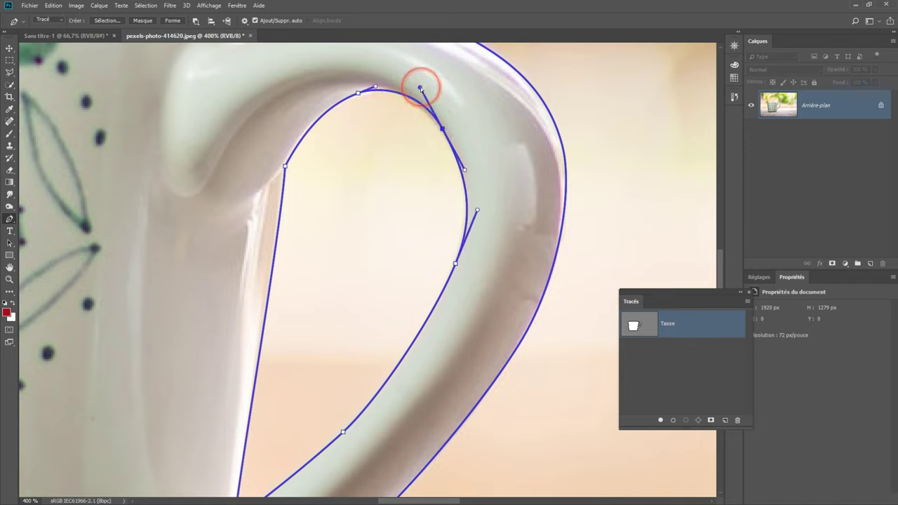
drag(420, 87, 416, 88)
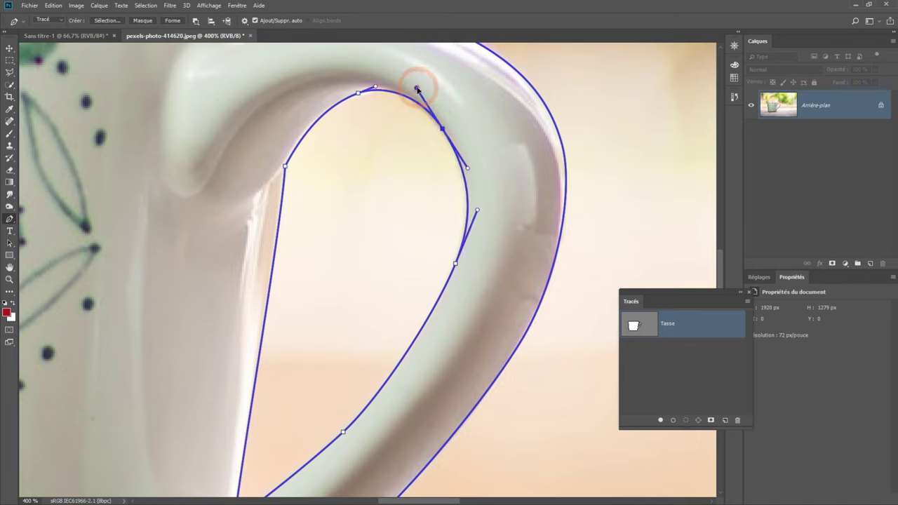
alt+click(373, 191)
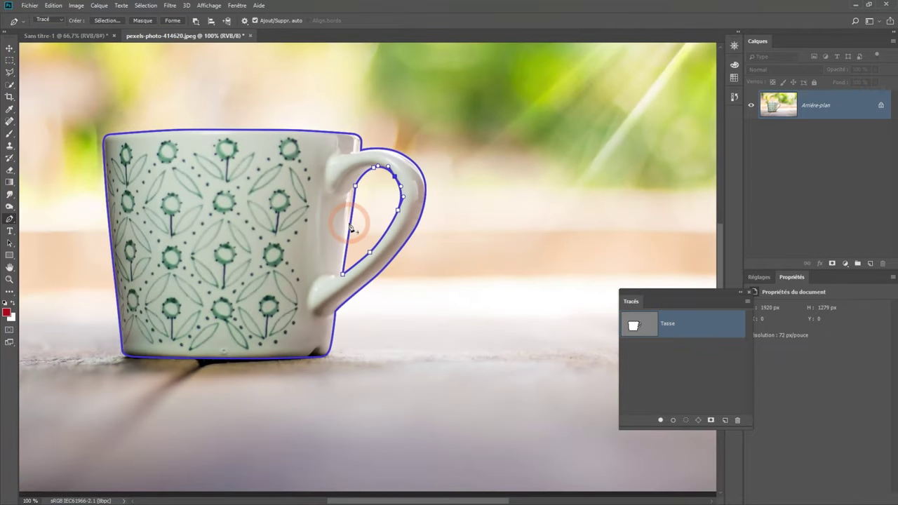
- Try adding an anchor on the opening's left edge, then undo and remove it
click(360, 207)
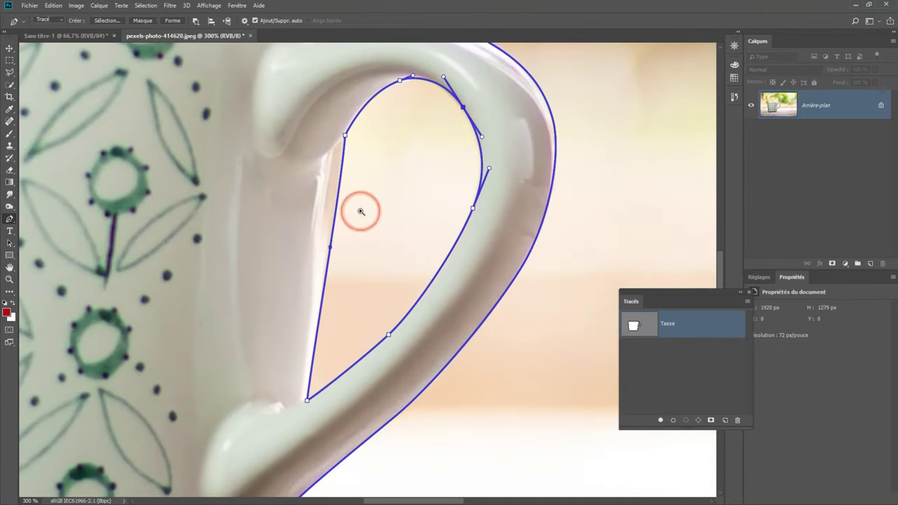
click(360, 209)
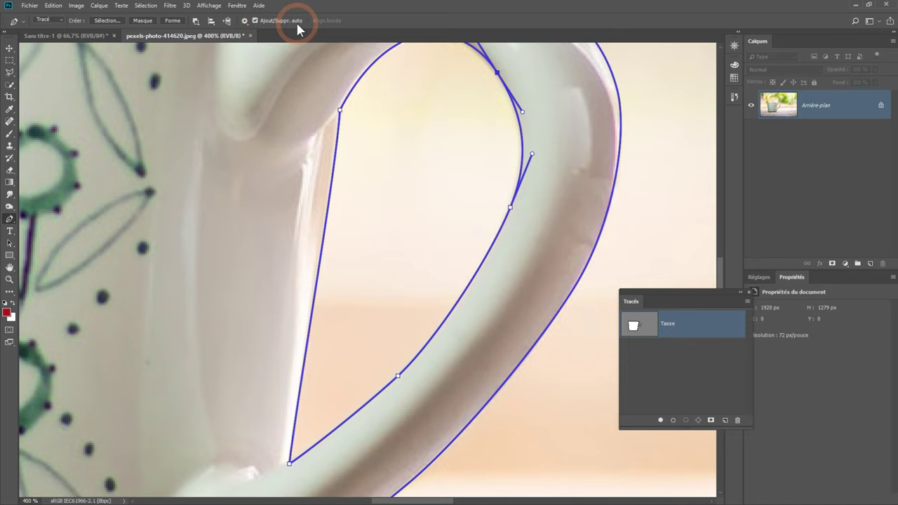
click(355, 181)
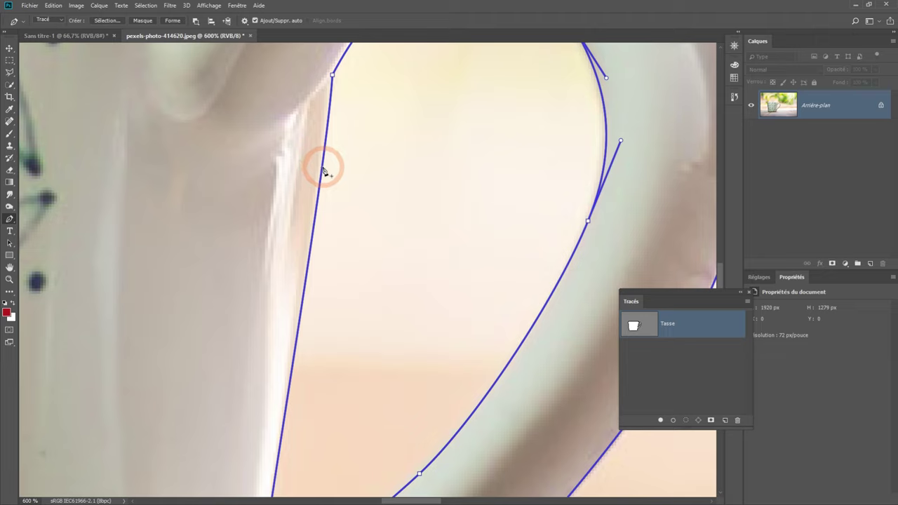
click(322, 167)
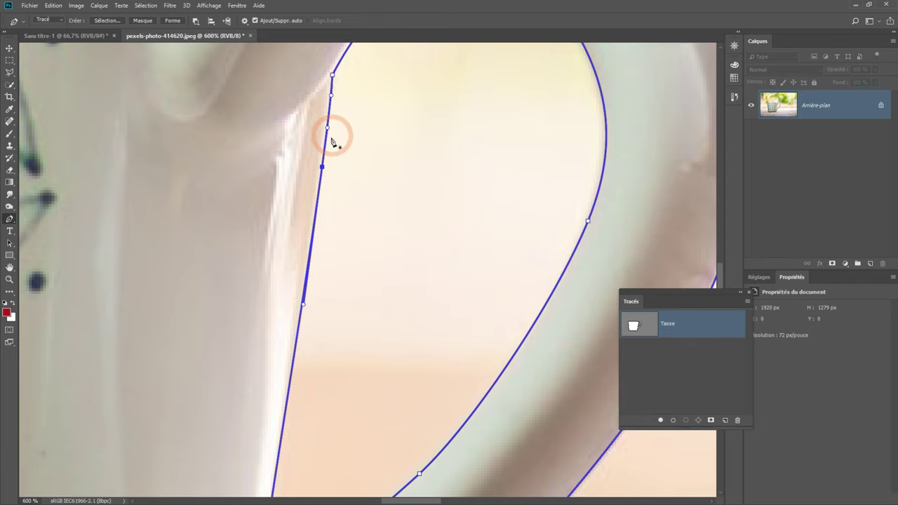
drag(322, 167, 366, 175)
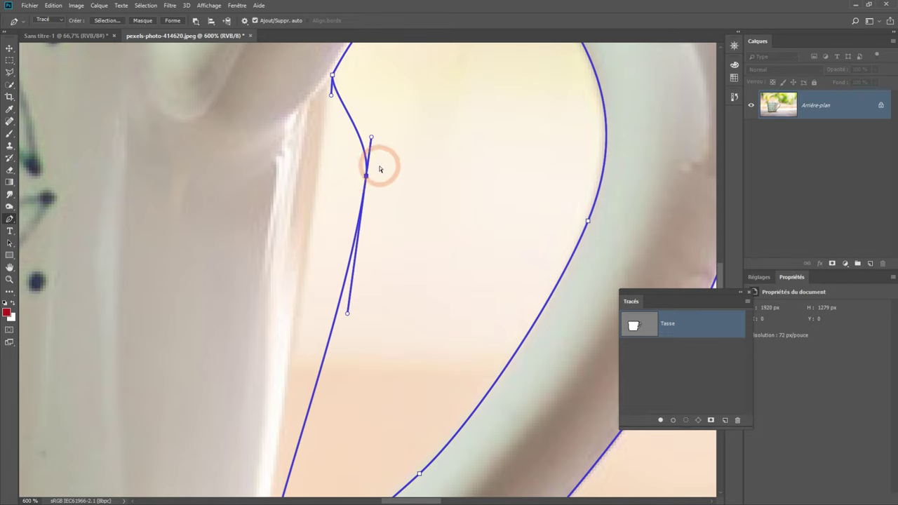
key(ctrl+z)
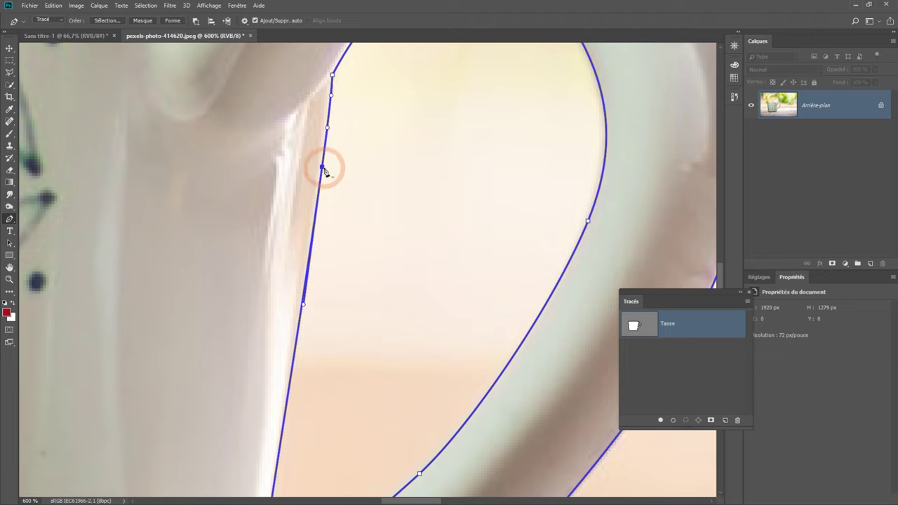
click(322, 167)
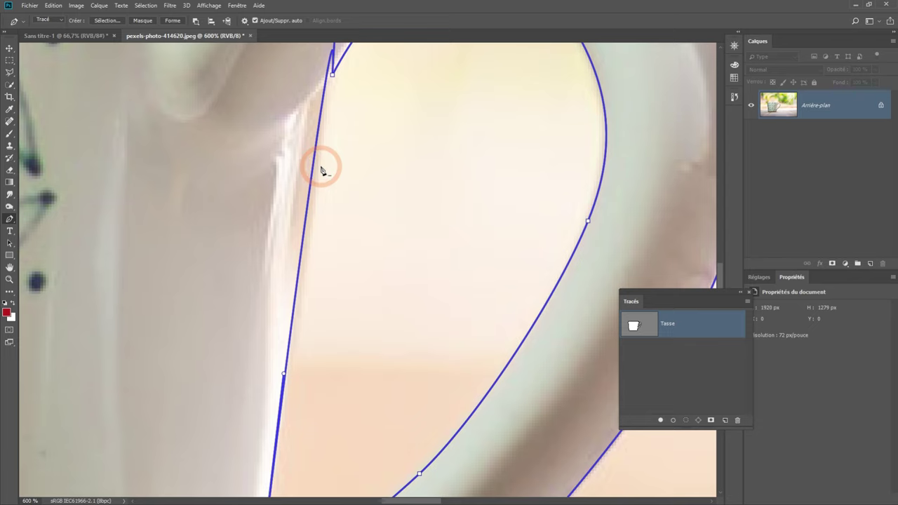
- Add an anchor on the opening's left edge and drag it to follow the inner contour
scroll(322, 170, down, 2)
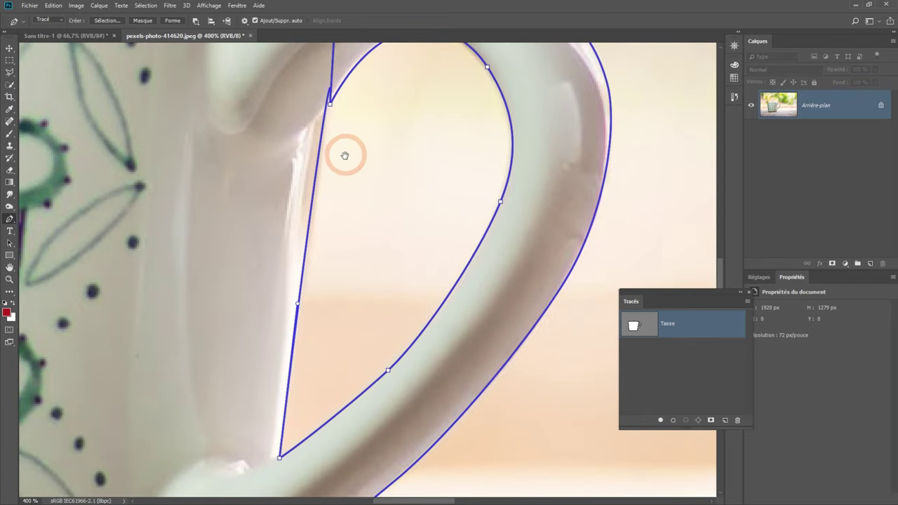
drag(344, 152, 338, 234)
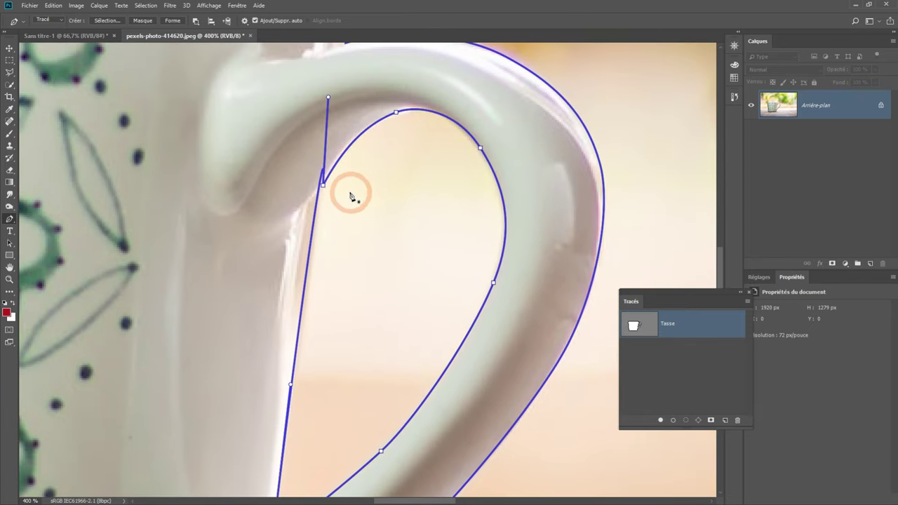
click(350, 219)
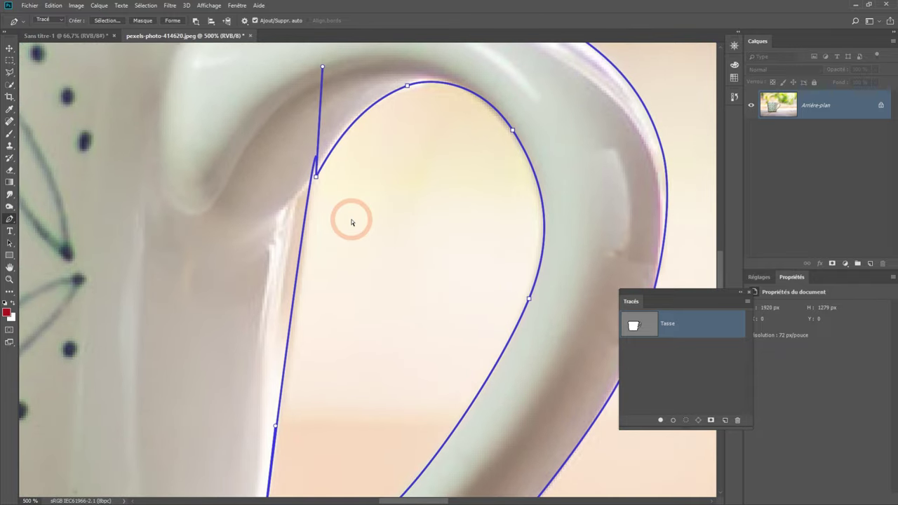
key(ctrl+z)
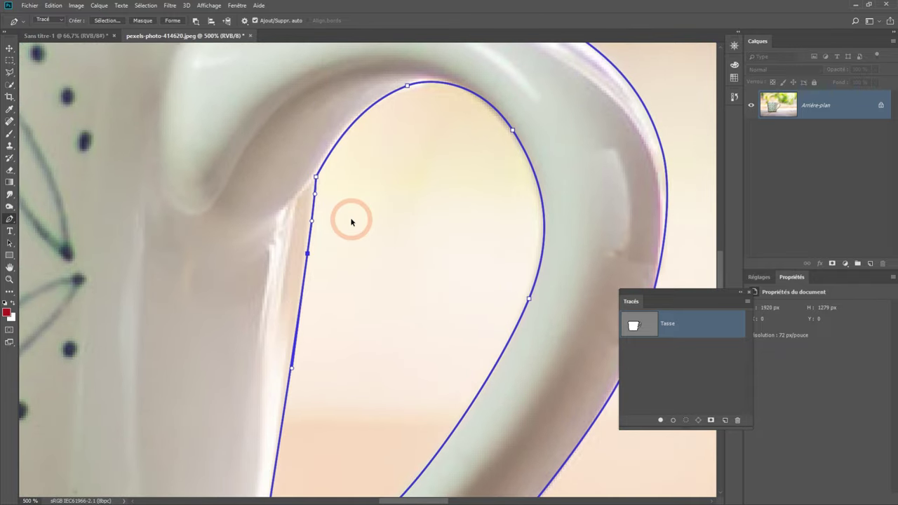
key(ctrl+z)
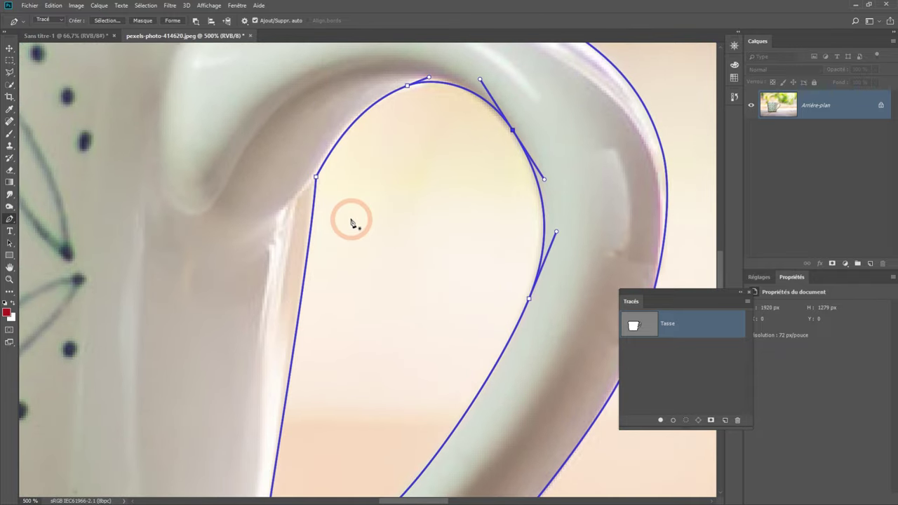
click(310, 245)
drag(311, 254, 306, 256)
scroll(341, 232, down, 2)
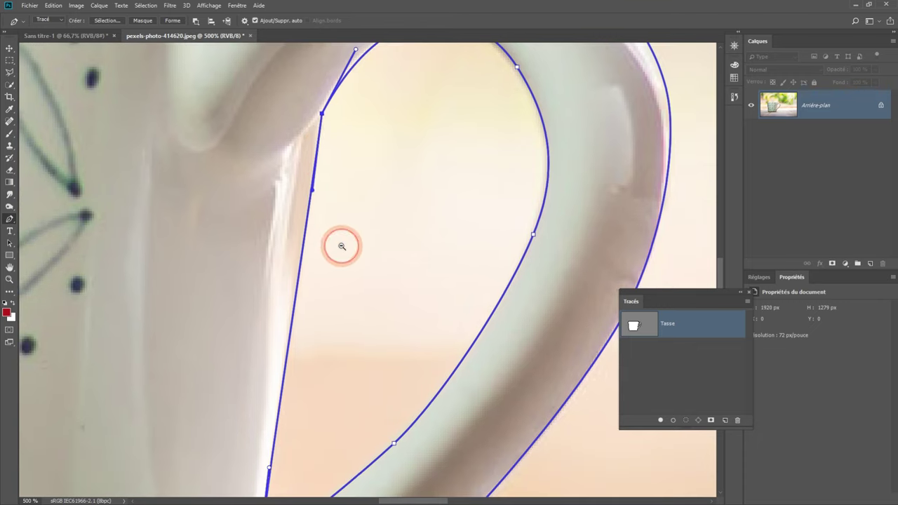
key(ctrl+minus)
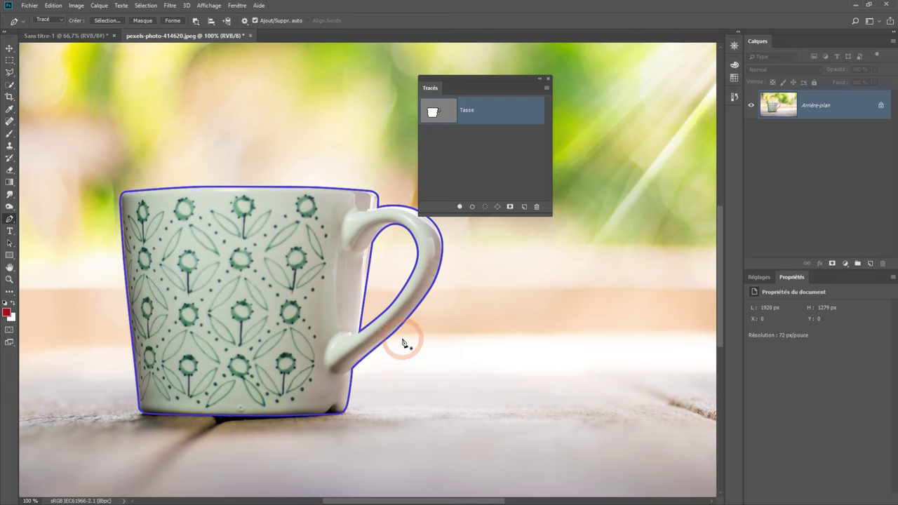
- Load the Tasse path as a selection around the mug, leaving out the handle opening
click(486, 207)
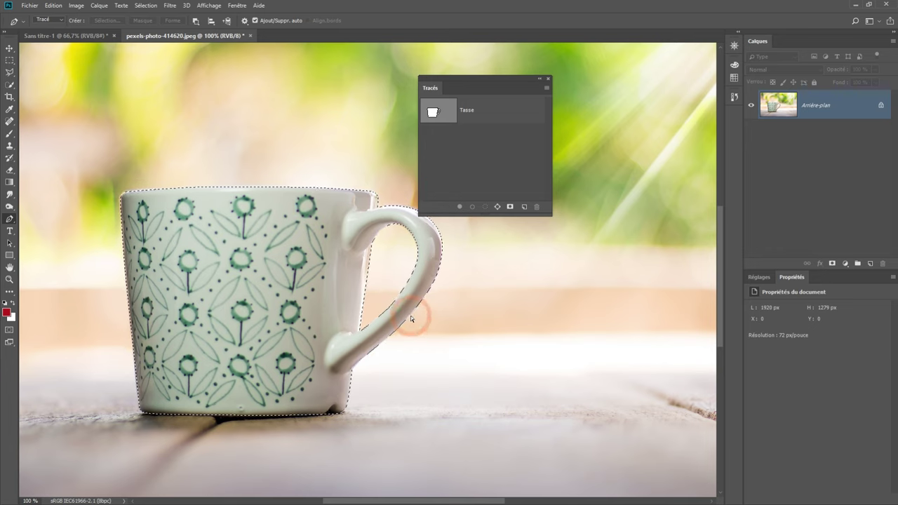
- Undo the selection and pick the handle-opening and outer cup subpaths of the Tasse path
key(ctrl+z)
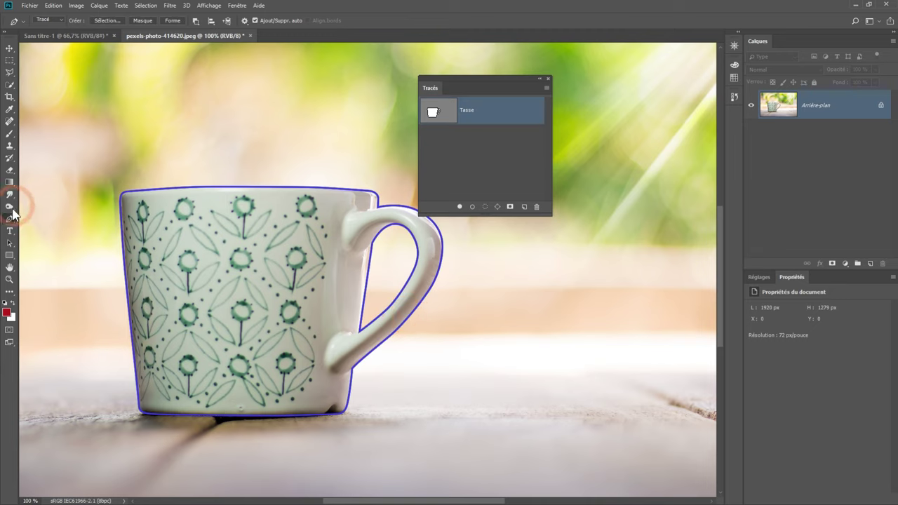
click(222, 188)
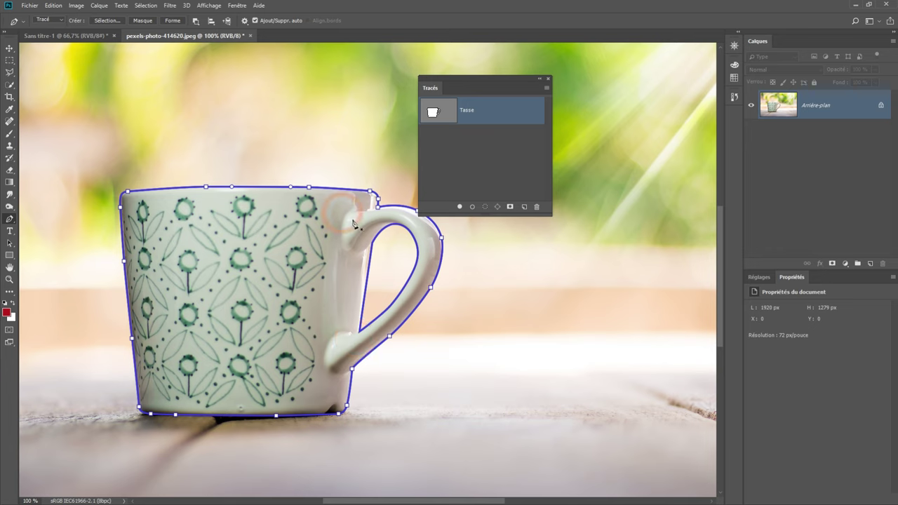
click(393, 227)
click(383, 202)
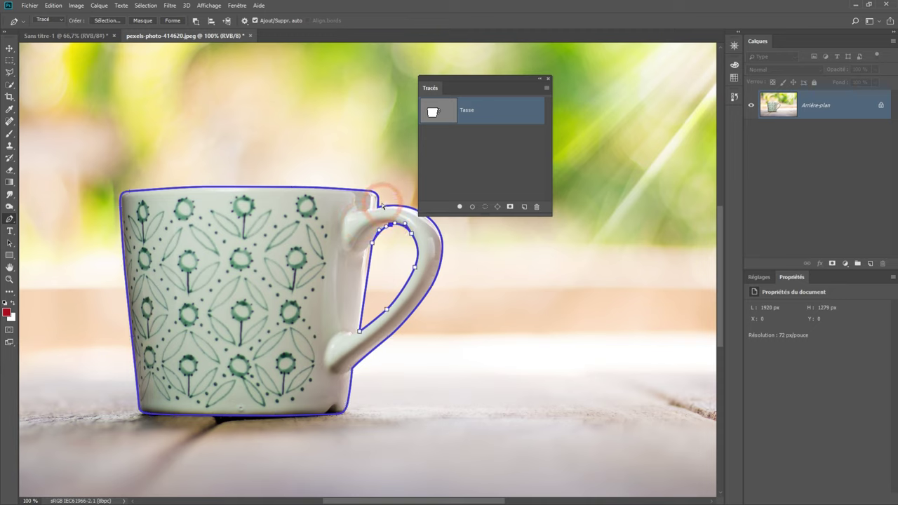
click(378, 203)
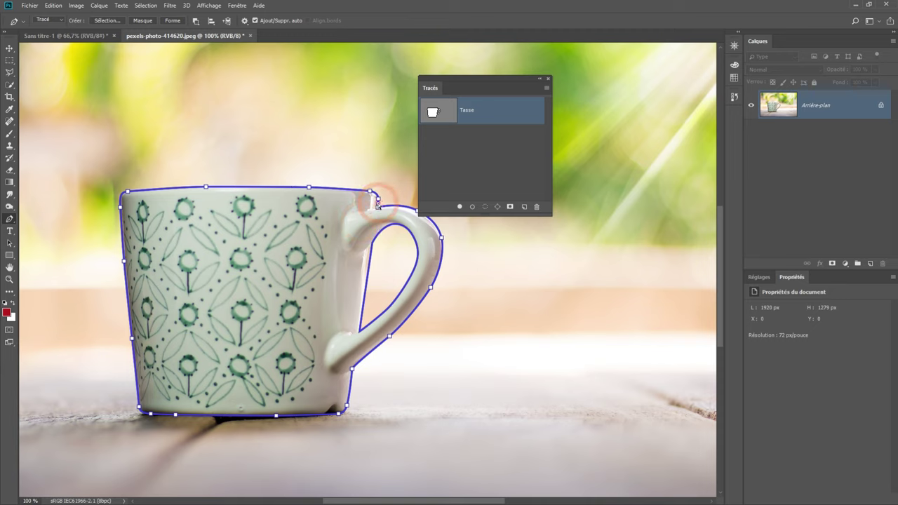
- Load the cup outline as a selection, clear it, then marquee-select and deselect all path anchors
click(486, 207)
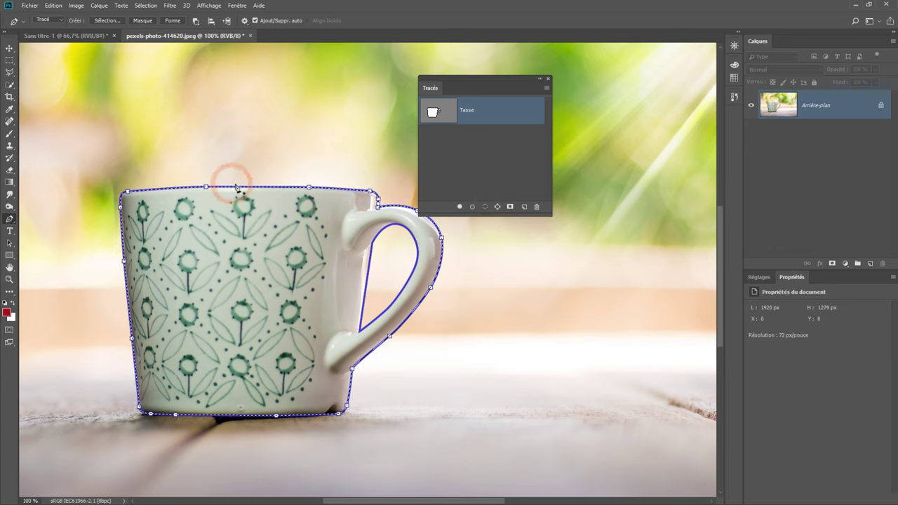
key(ctrl+d)
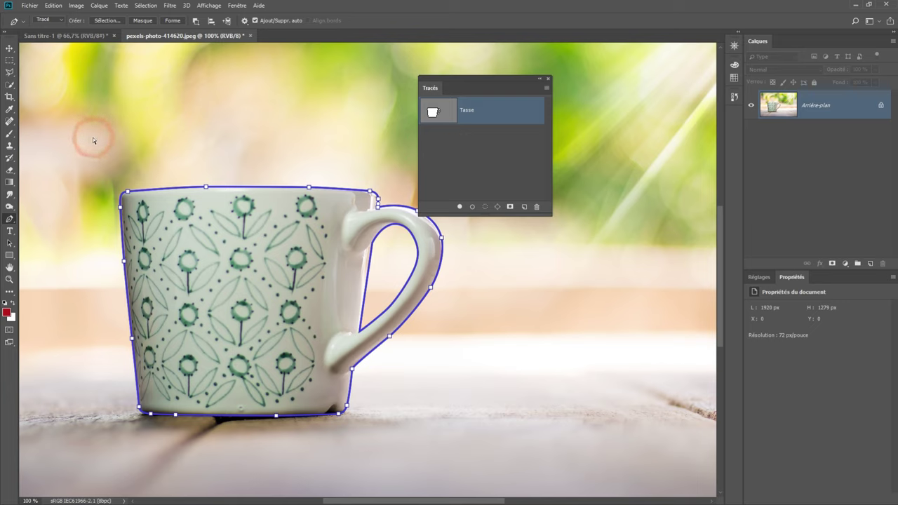
drag(93, 141, 501, 453)
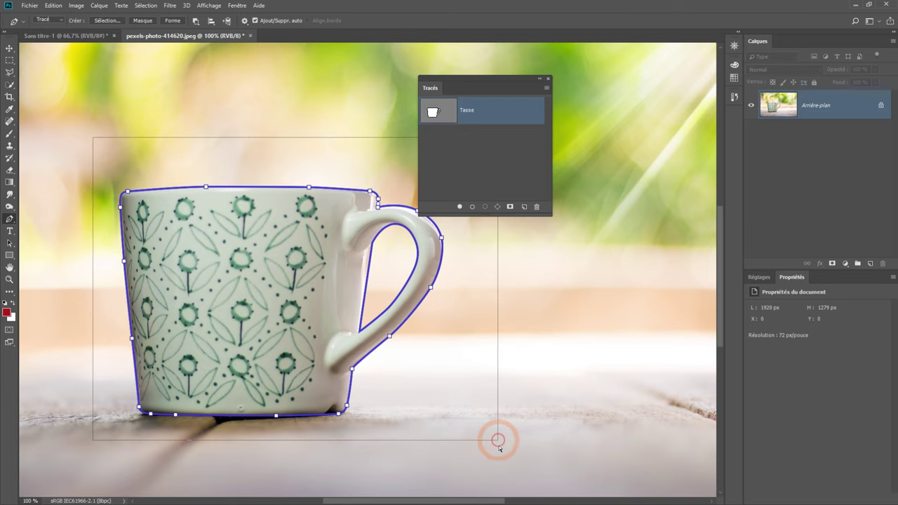
click(479, 343)
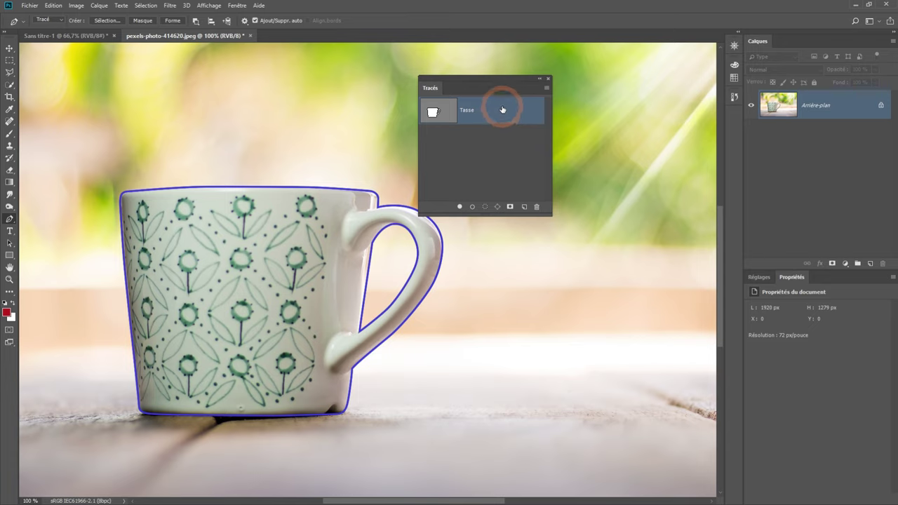
- Load the Tasse path as a selection and turn it into a layer mask on the photo
click(486, 207)
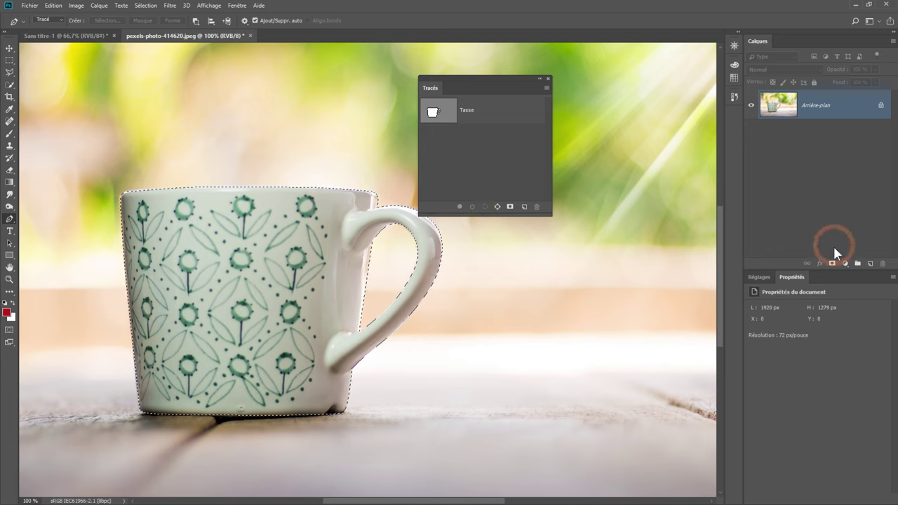
click(832, 264)
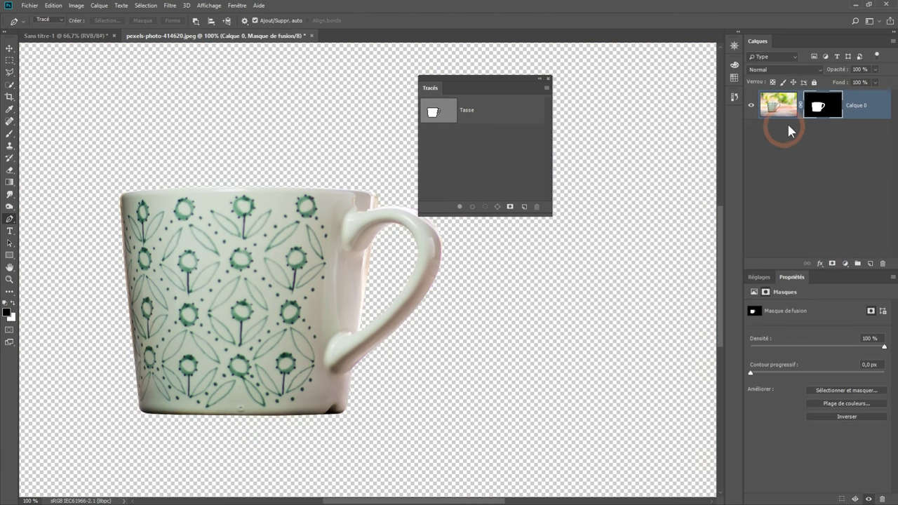
- View the cup mask alone, zoom in on the handle edge, zoom back out, then undo
drag(807, 114, 817, 108)
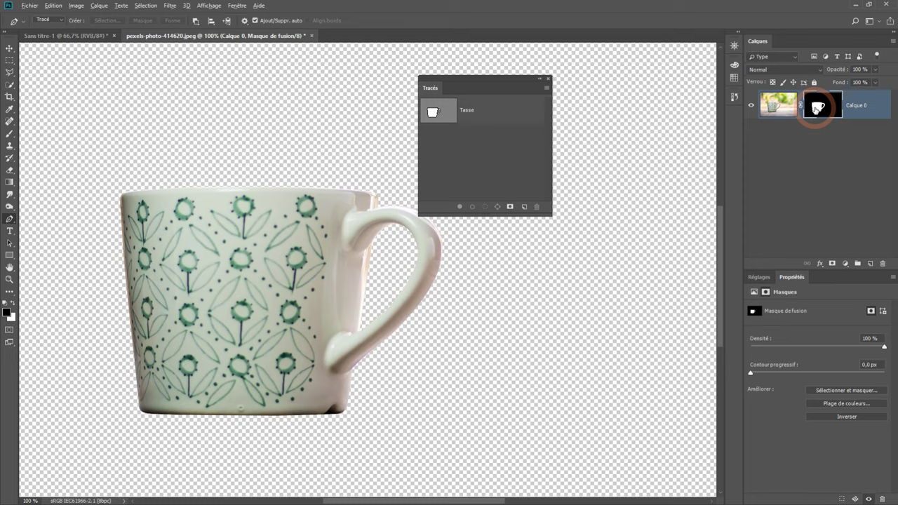
alt+click(818, 107)
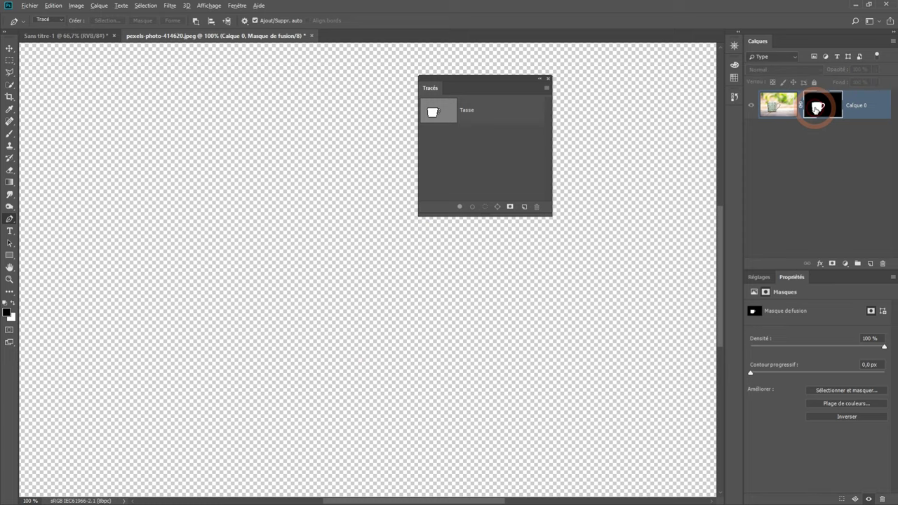
click(309, 192)
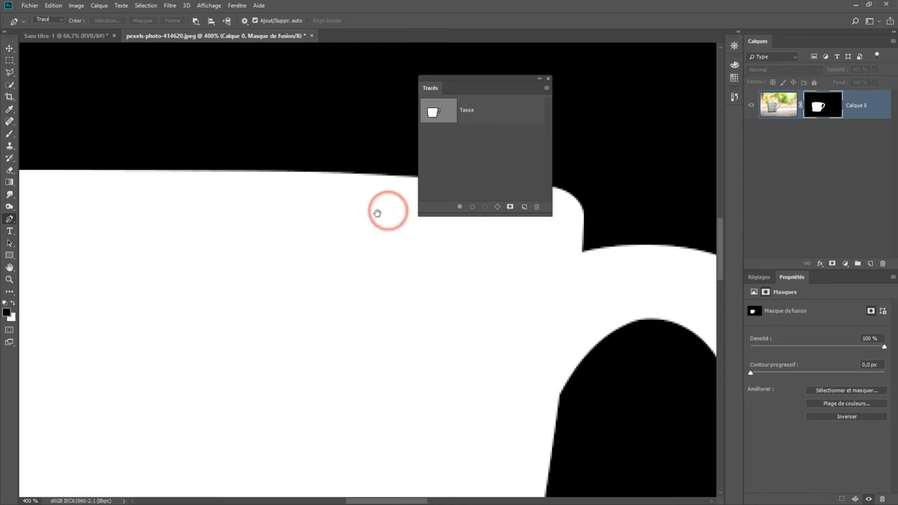
drag(309, 193, 256, 229)
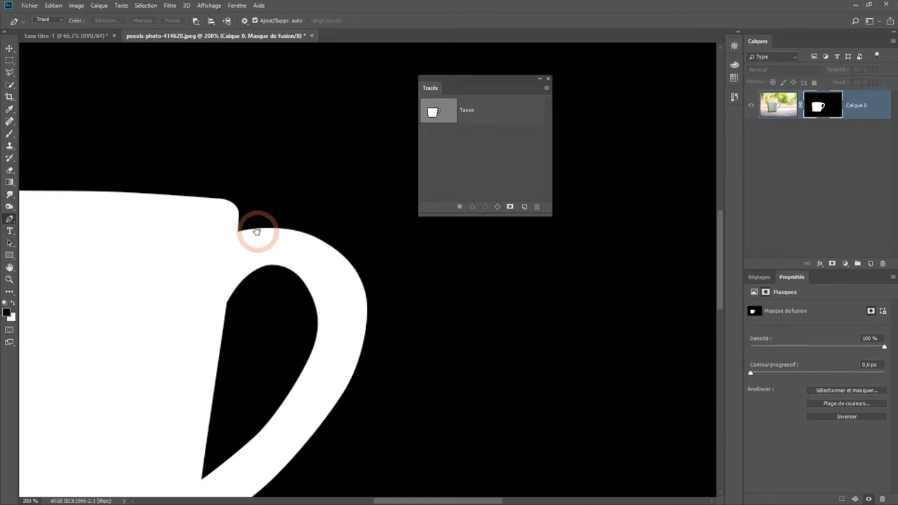
alt+click(246, 236)
drag(245, 240, 315, 218)
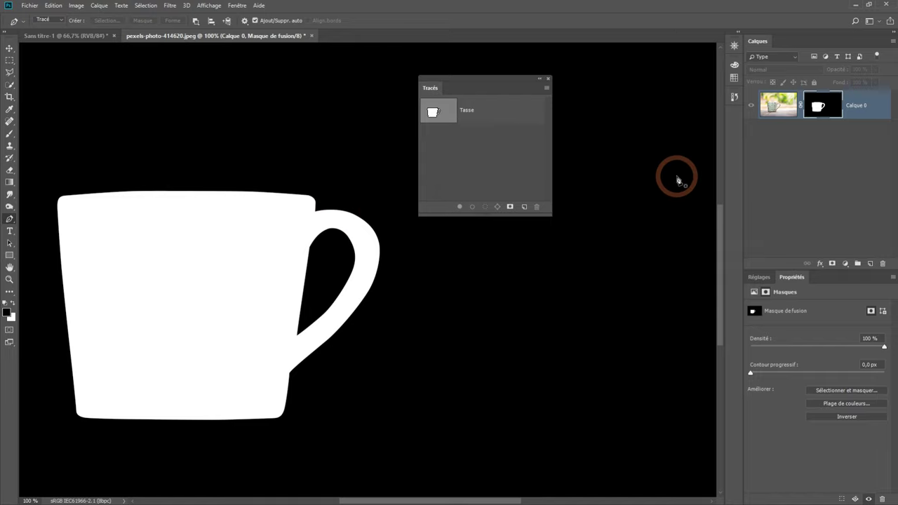
key(ctrl+z)
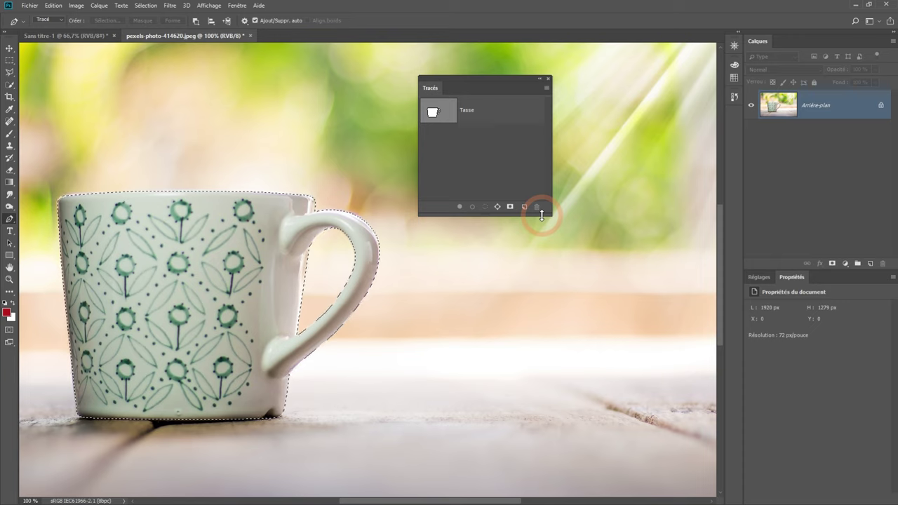
- Drop the cup selection, show the Tasse path outline, and target the background photo layer
click(422, 227)
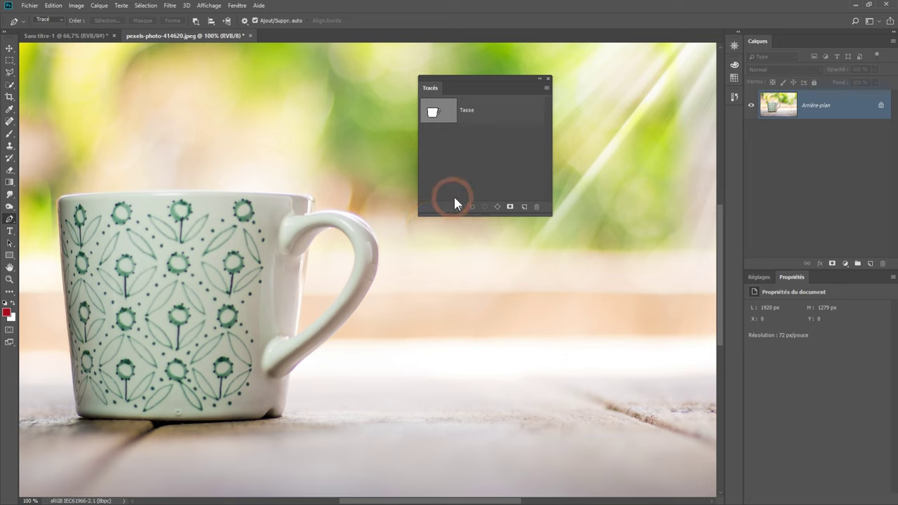
click(452, 110)
click(482, 111)
click(499, 118)
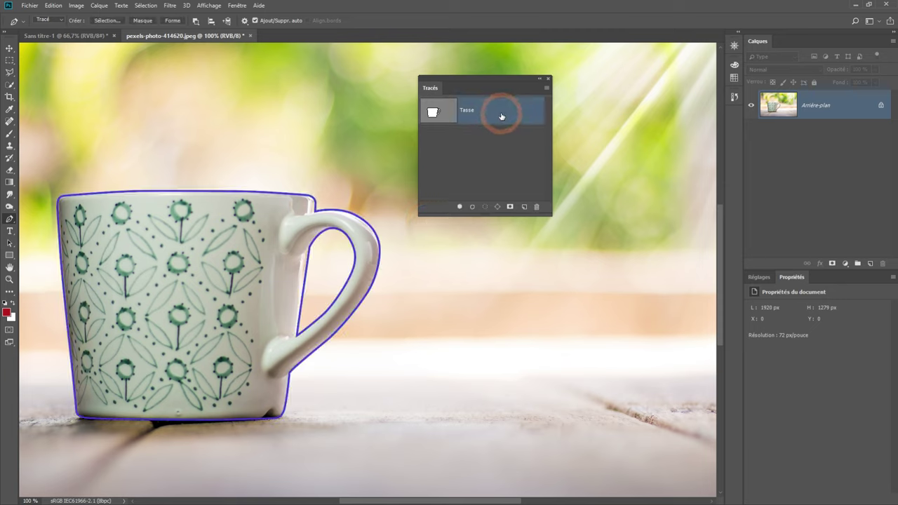
click(808, 106)
- Give the photo layer a blank white layer mask plus a vector mask from the Tasse path
click(832, 265)
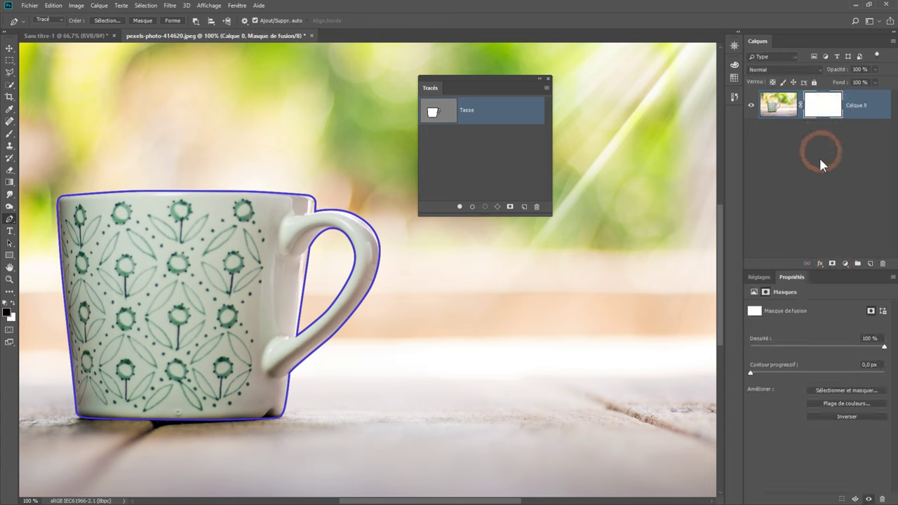
click(833, 264)
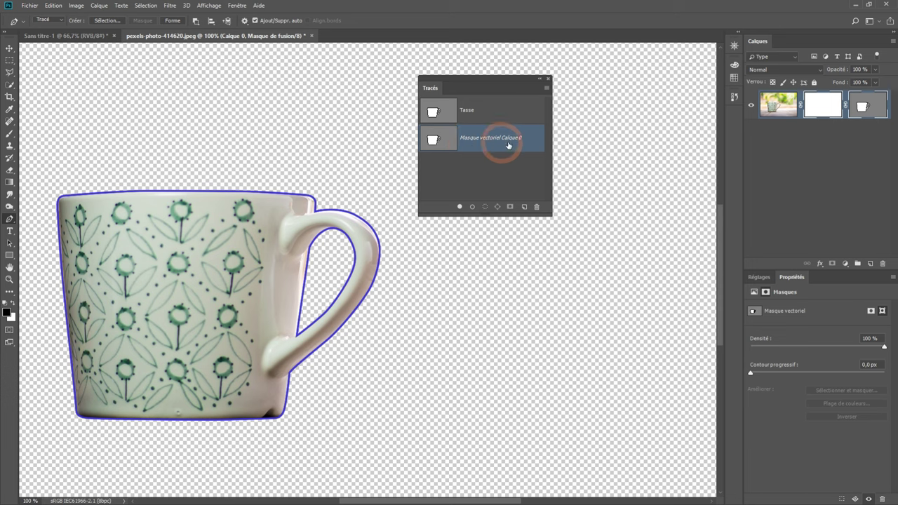
click(280, 204)
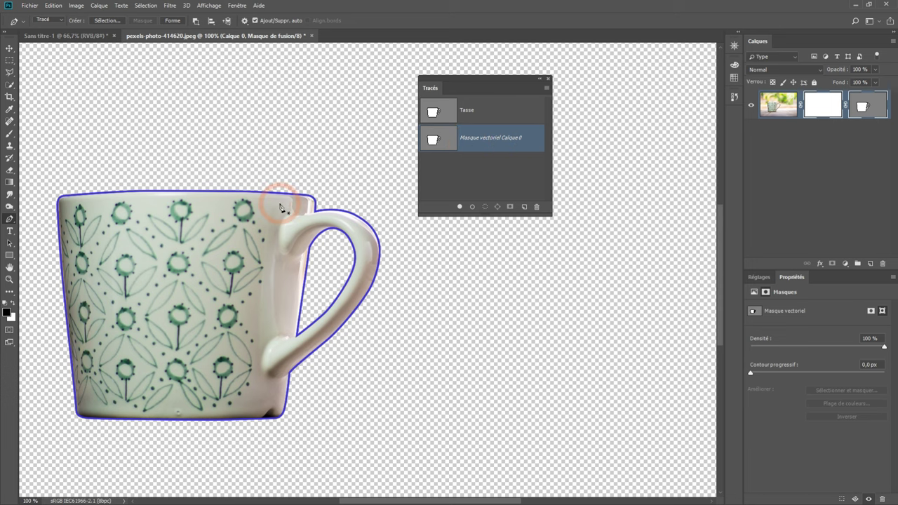
scroll(320, 220, up, 2)
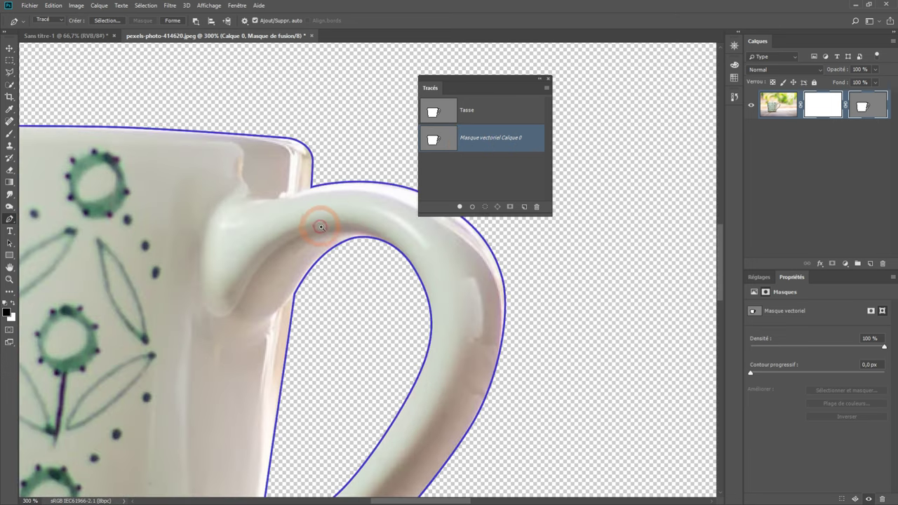
scroll(320, 231, up, 1)
scroll(328, 284, up, 1)
scroll(325, 288, up, 1)
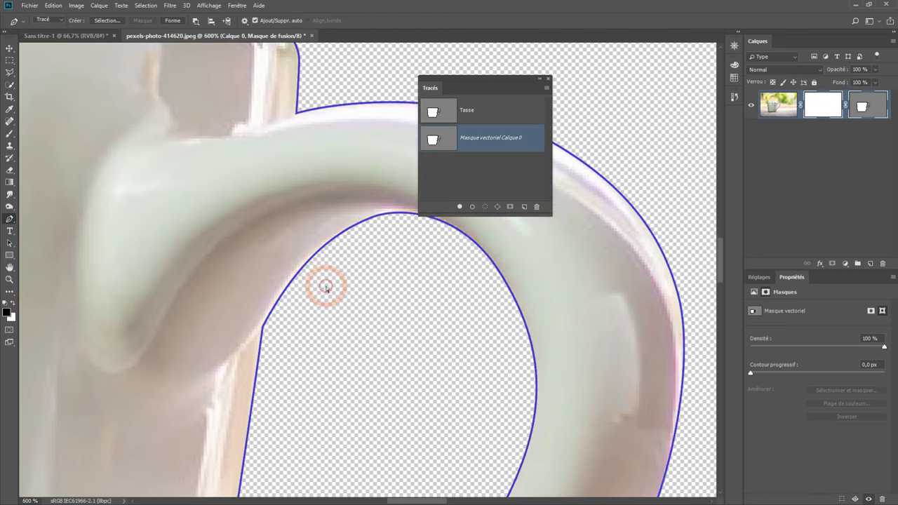
ctrl+click(263, 328)
drag(263, 329, 396, 356)
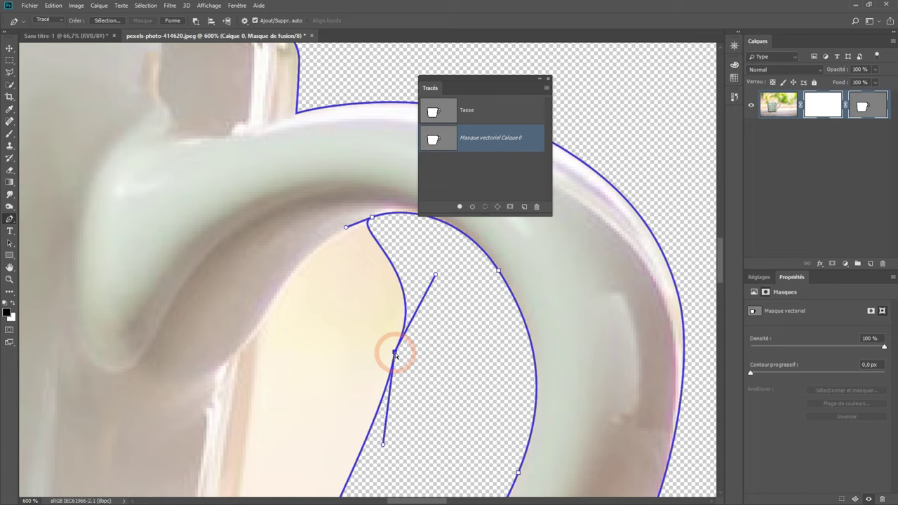
key(ctrl+z)
key(ctrl+z)
key(ctrl+z)
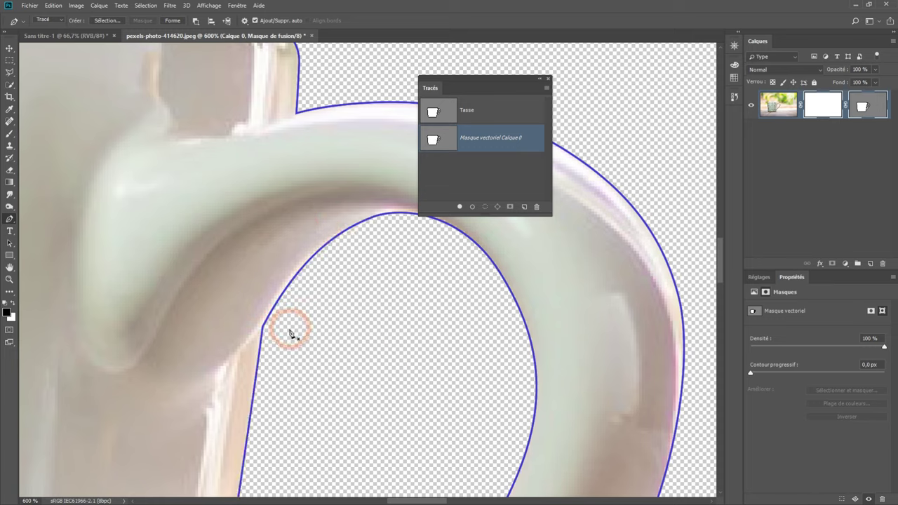
key(ctrl+shift+z)
key(ctrl+shift+z)
key(ctrl+z)
key(ctrl+z)
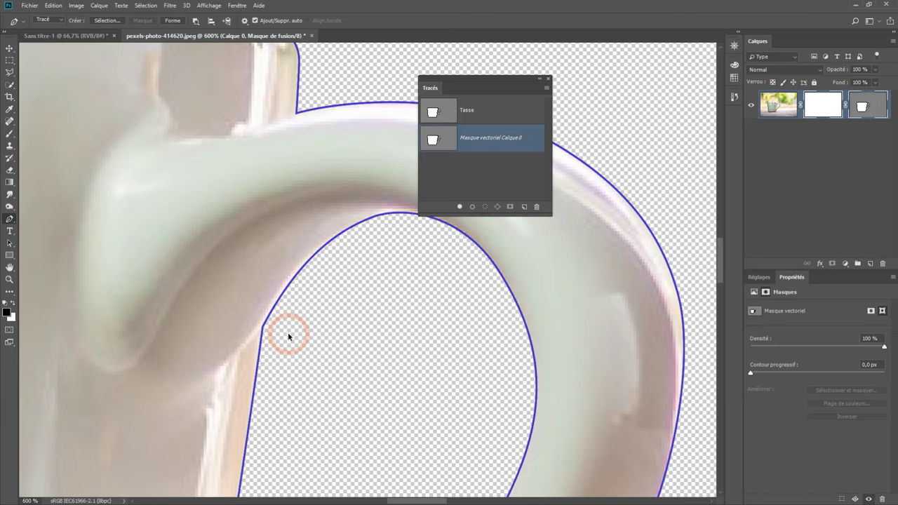
alt+click(288, 333)
alt+click(289, 333)
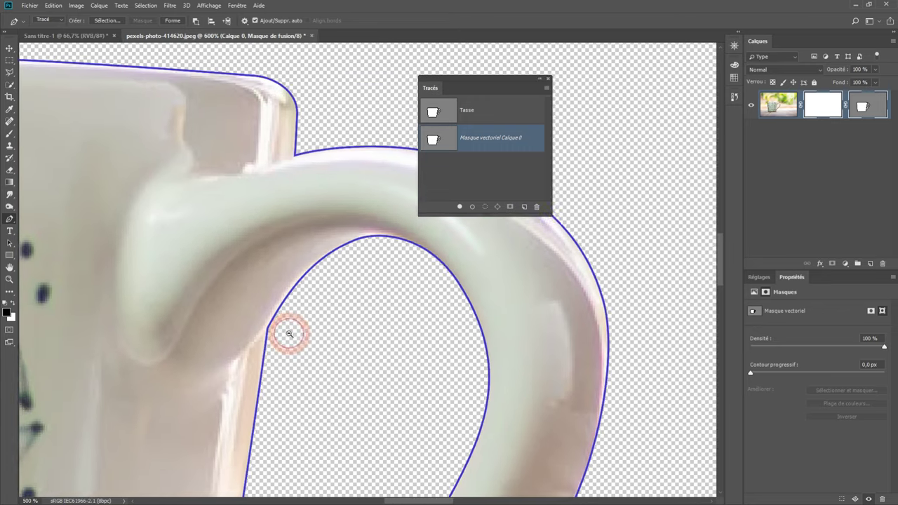
alt+click(289, 333)
drag(288, 333, 347, 267)
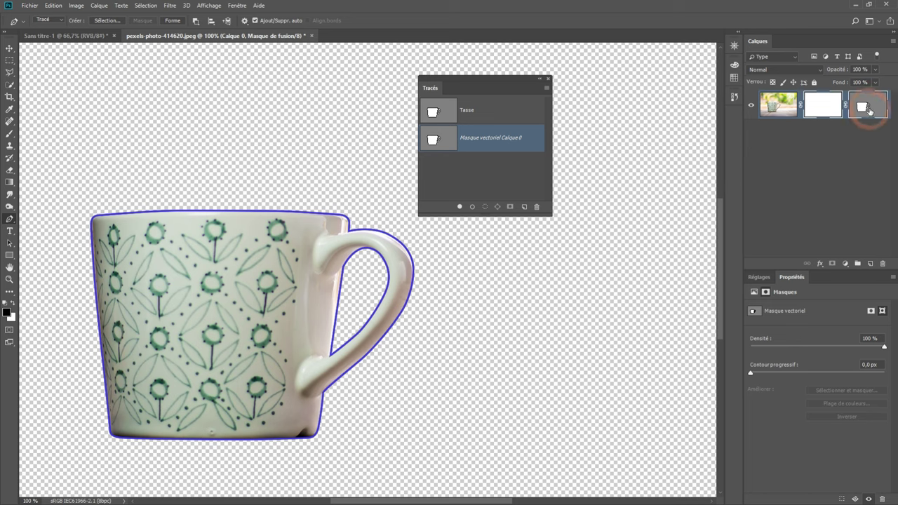
click(832, 109)
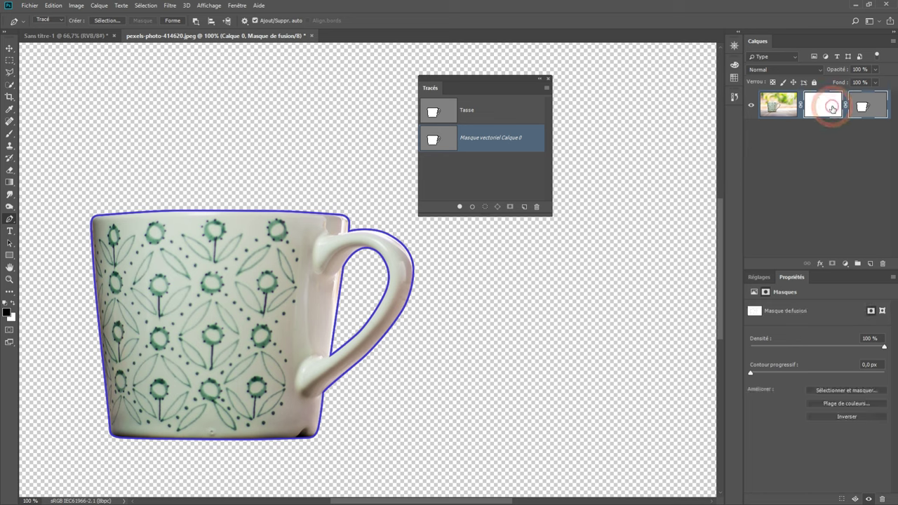
click(823, 110)
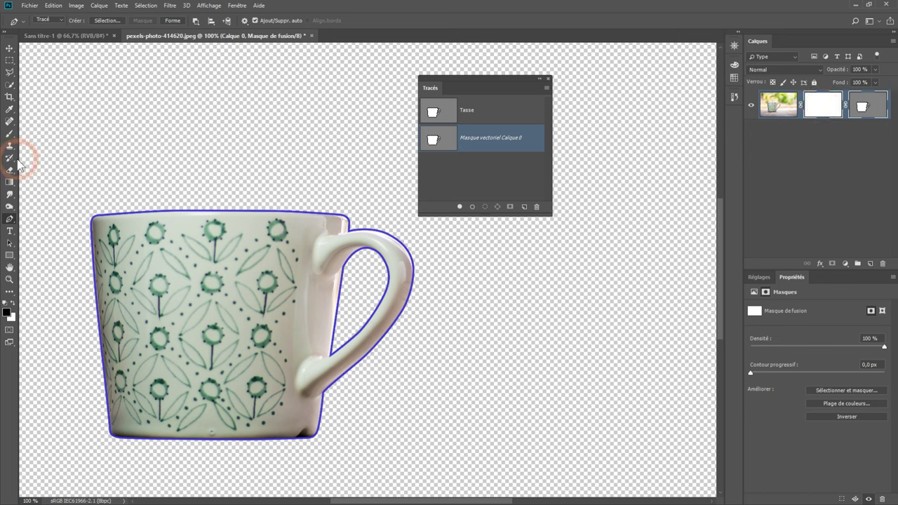
click(10, 134)
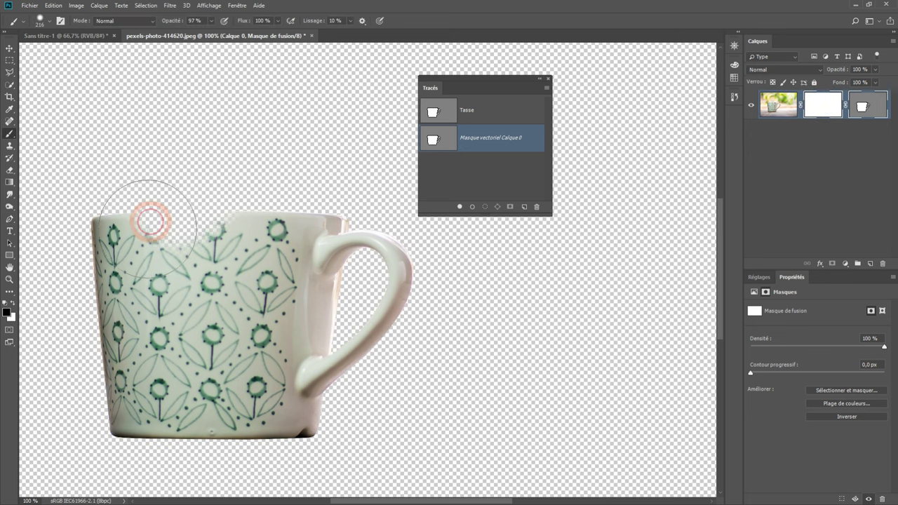
drag(196, 203, 105, 337)
mouse_move(140, 175)
mouse_down()
mouse_move(115, 395)
mouse_move(145, 421)
mouse_move(161, 150)
mouse_move(153, 438)
mouse_move(160, 130)
mouse_up()
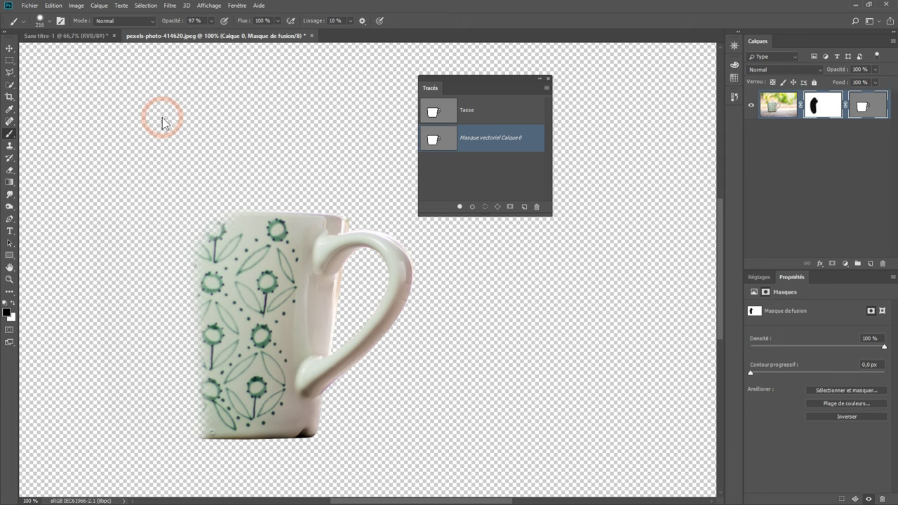
key(ctrl+BackSpace)
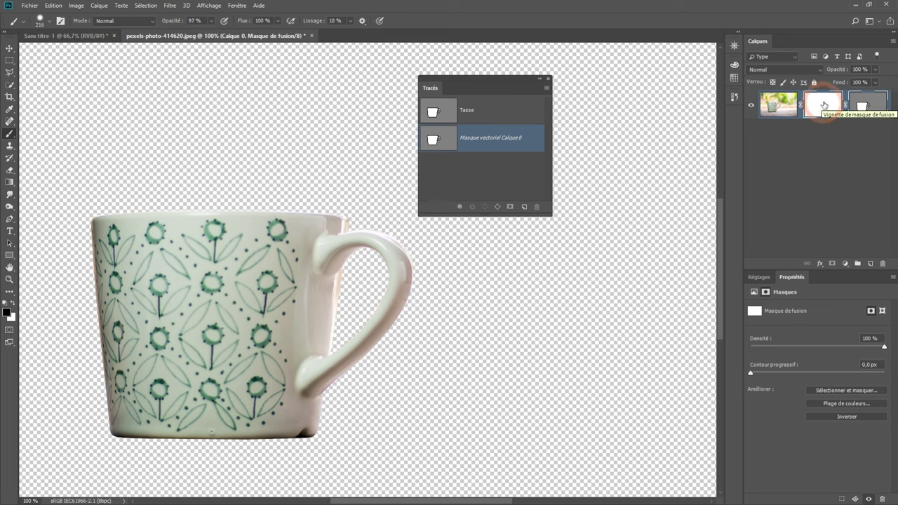
click(467, 193)
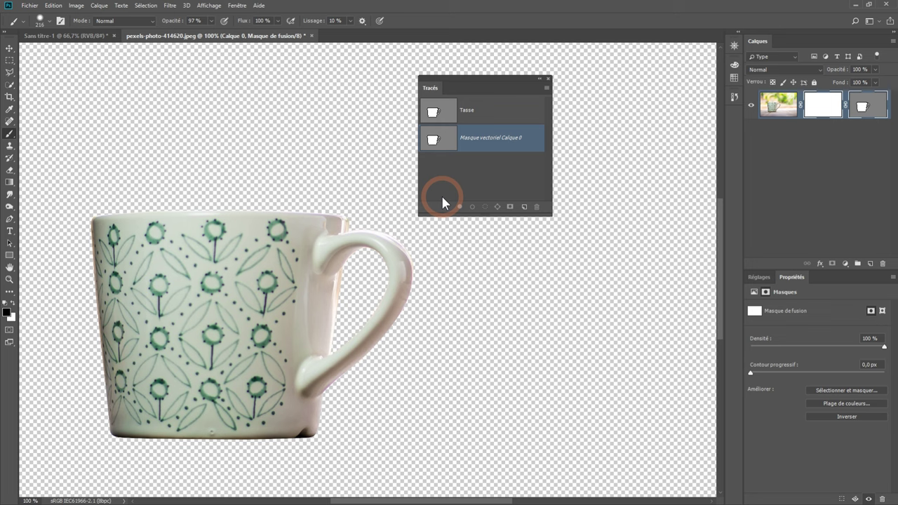
drag(280, 164, 240, 163)
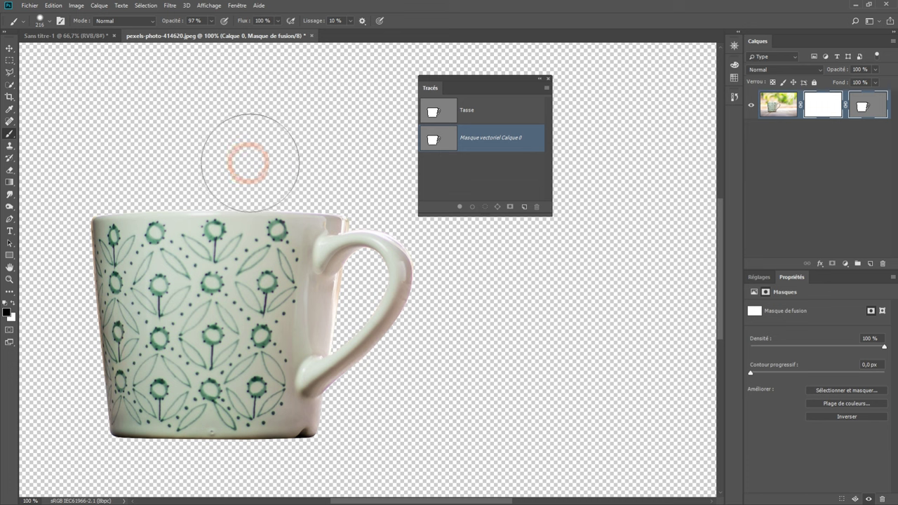
mouse_move(240, 163)
mouse_down()
mouse_move(306, 432)
mouse_move(257, 246)
mouse_up()
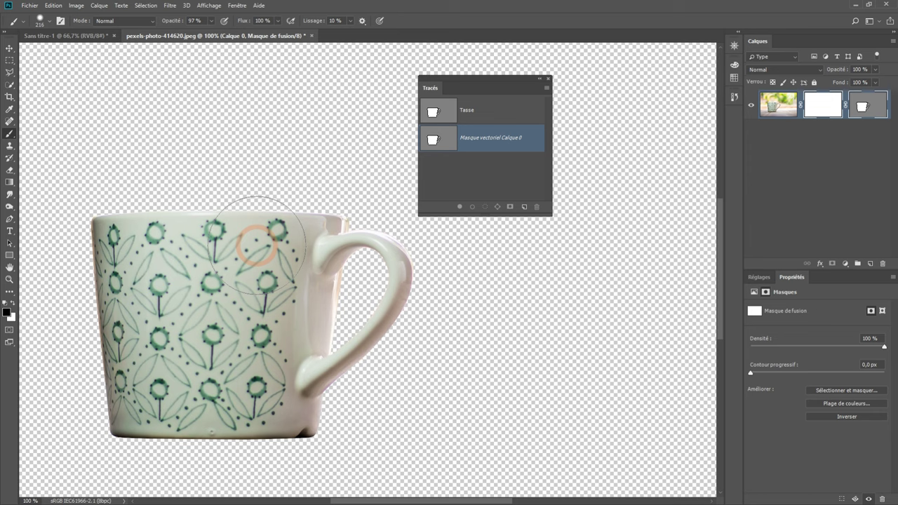
mouse_move(256, 246)
mouse_down()
mouse_move(683, 148)
mouse_move(741, 149)
mouse_move(865, 112)
mouse_up()
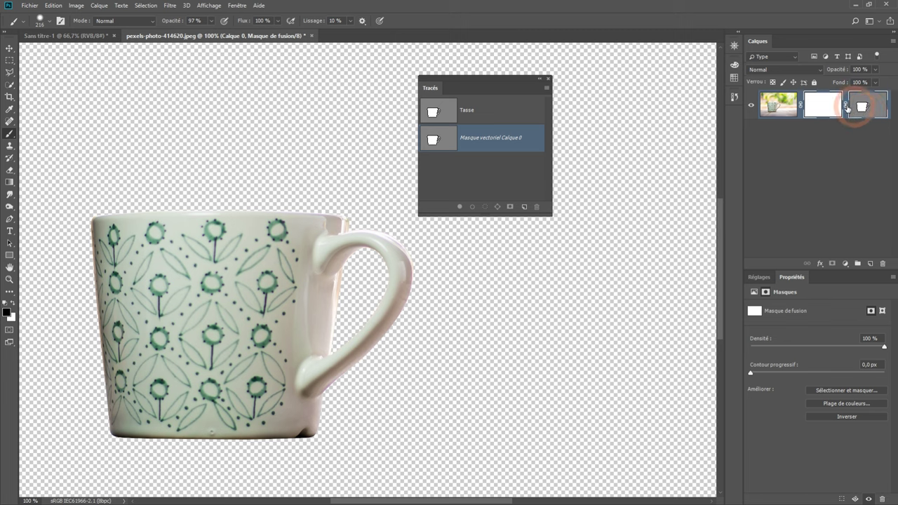
drag(865, 112, 285, 188)
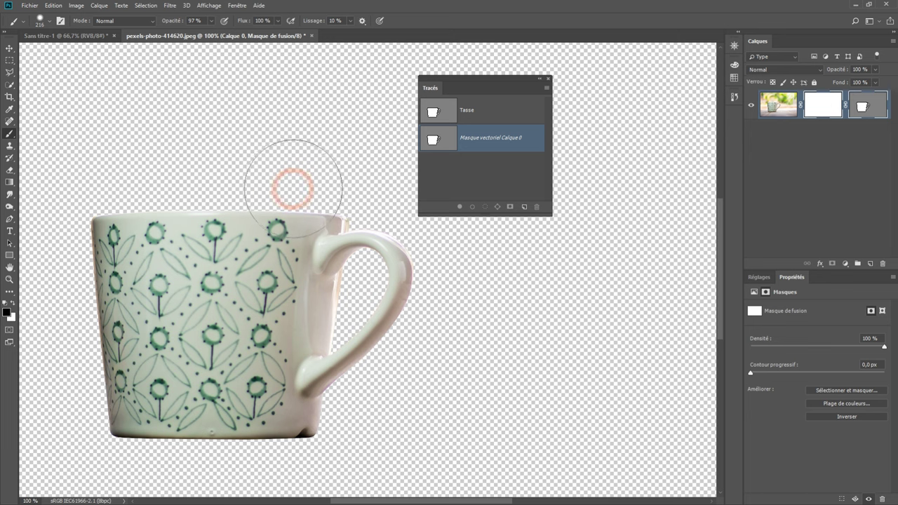
mouse_move(284, 188)
mouse_down()
mouse_move(230, 194)
mouse_move(250, 172)
mouse_move(330, 291)
mouse_move(281, 297)
mouse_move(477, 316)
mouse_move(470, 285)
mouse_move(325, 205)
mouse_move(337, 194)
mouse_move(190, 245)
mouse_move(226, 206)
mouse_move(224, 213)
mouse_up()
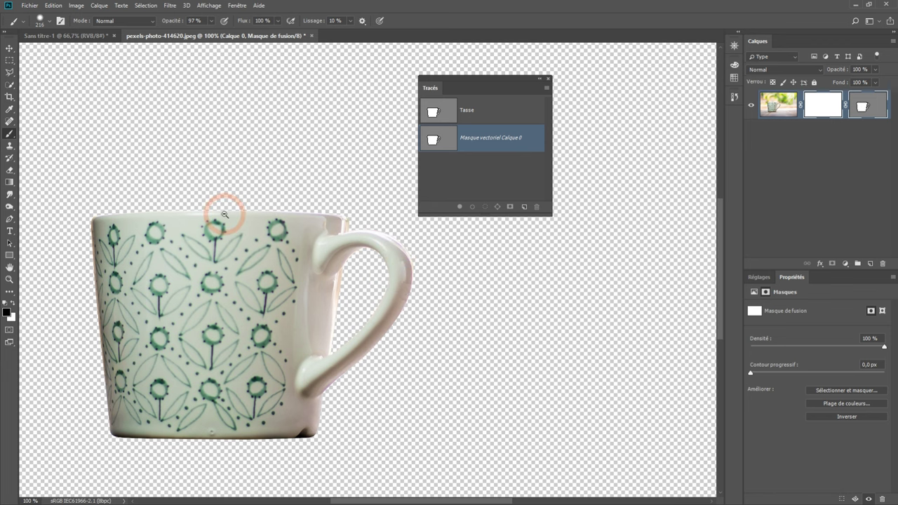
alt+click(224, 213)
drag(380, 315, 267, 277)
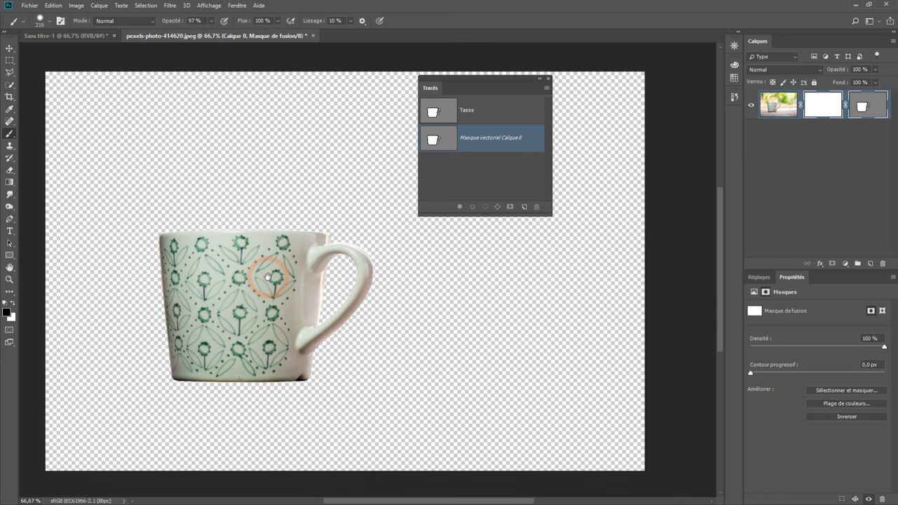
- Delete Calque 0's vector mask and discard its layer mask without applying it
click(873, 106)
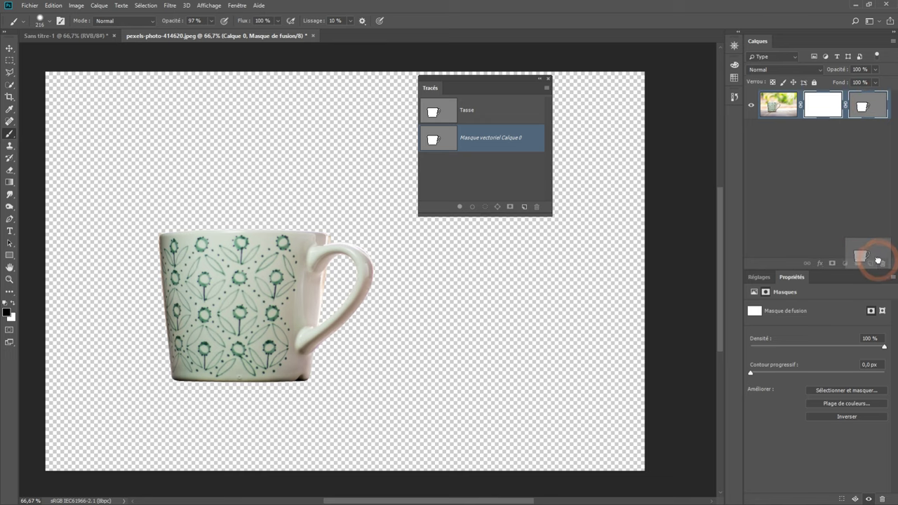
drag(873, 107, 881, 263)
click(411, 190)
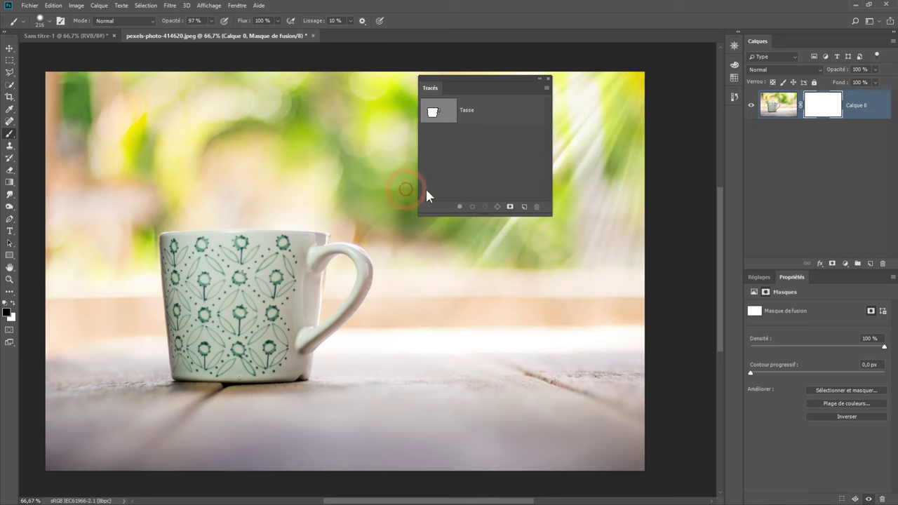
drag(823, 105, 882, 263)
click(508, 190)
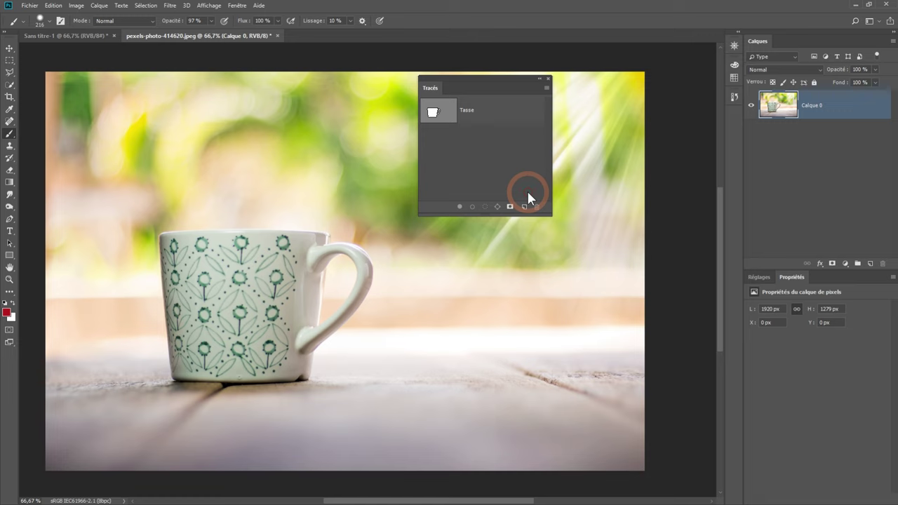
- With the Tasse path and Pen tool active, try Masque, then undo the vector mask
click(495, 120)
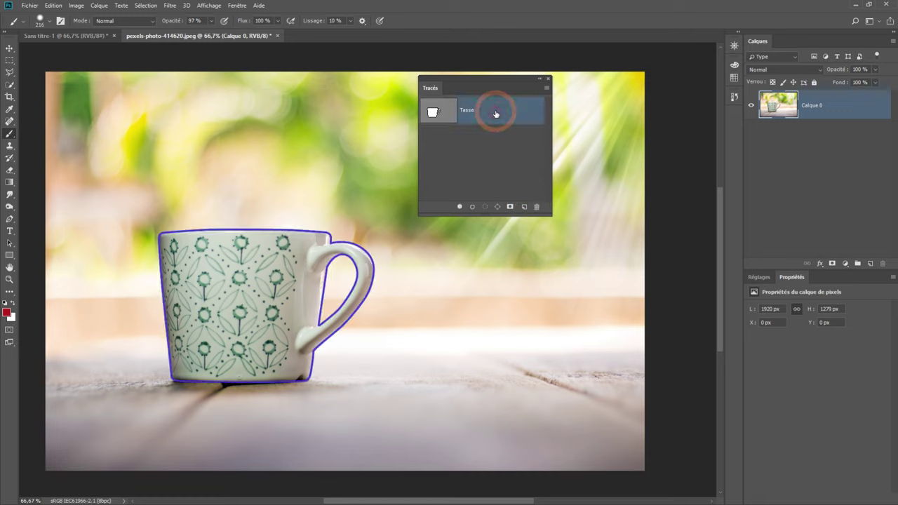
click(9, 222)
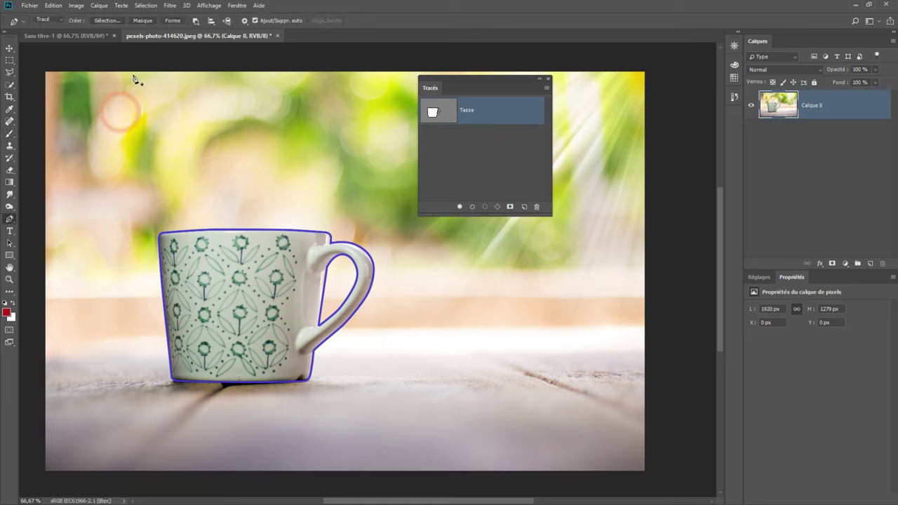
click(143, 22)
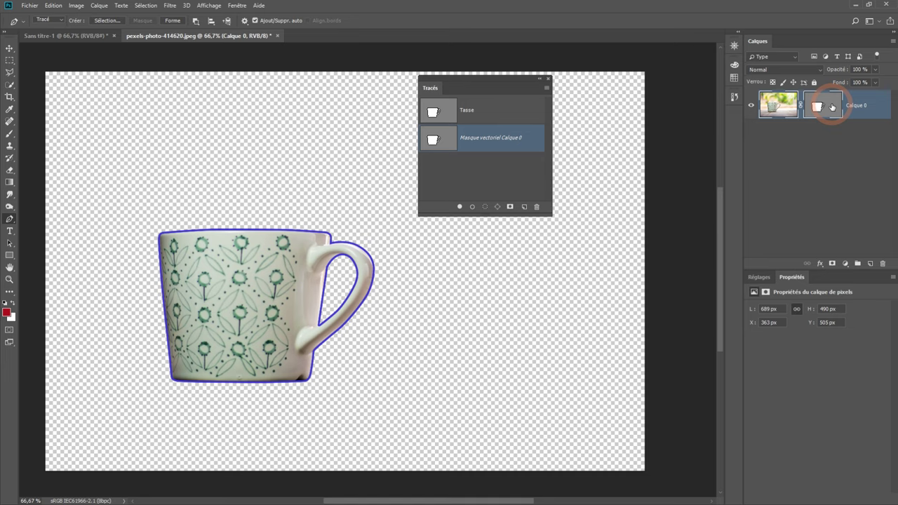
key(ctrl+z)
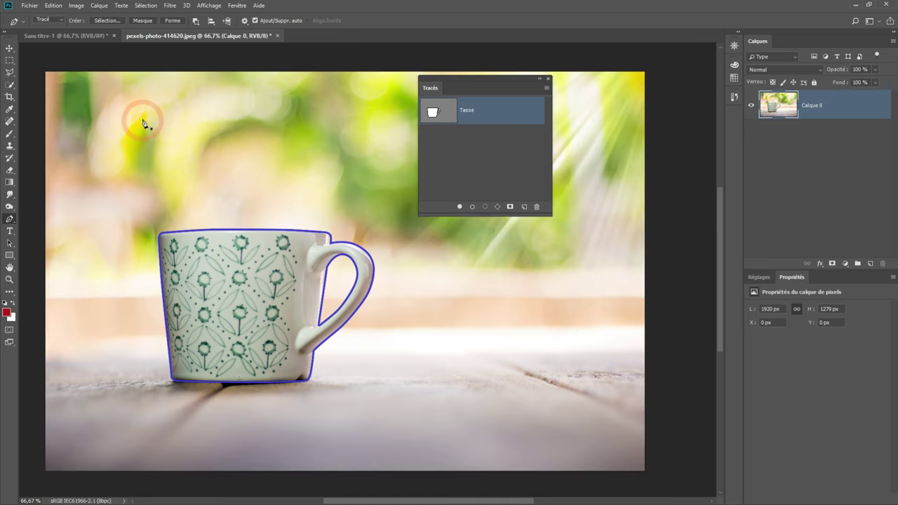
click(104, 21)
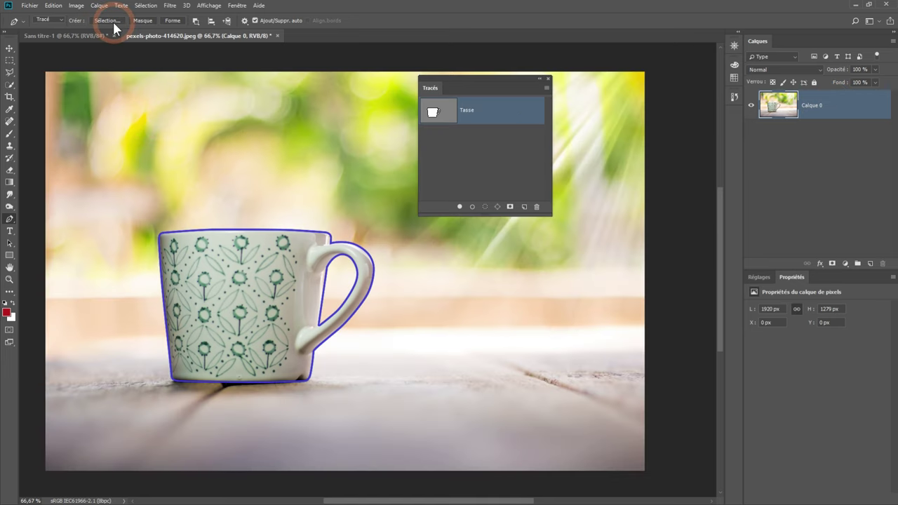
click(172, 21)
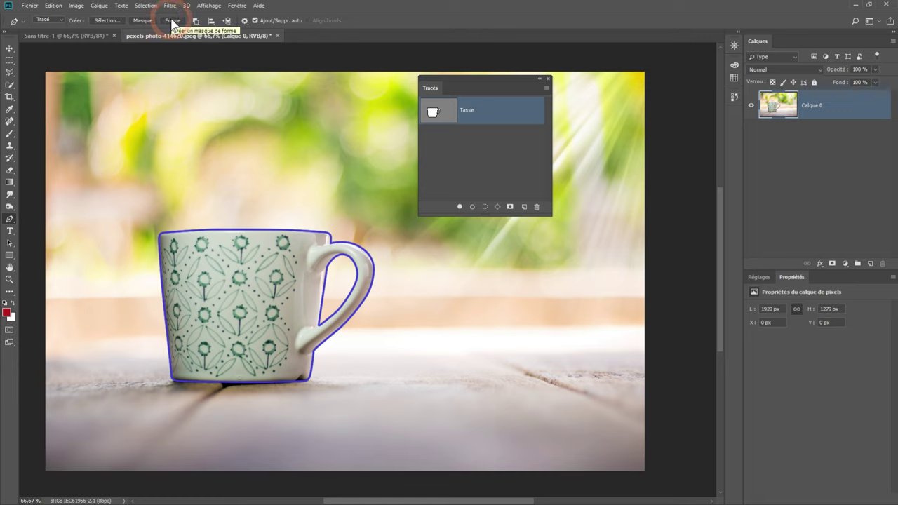
- Create the Forme 1 shape layer from the Tasse path and toggle Calque 0 to check it
click(172, 23)
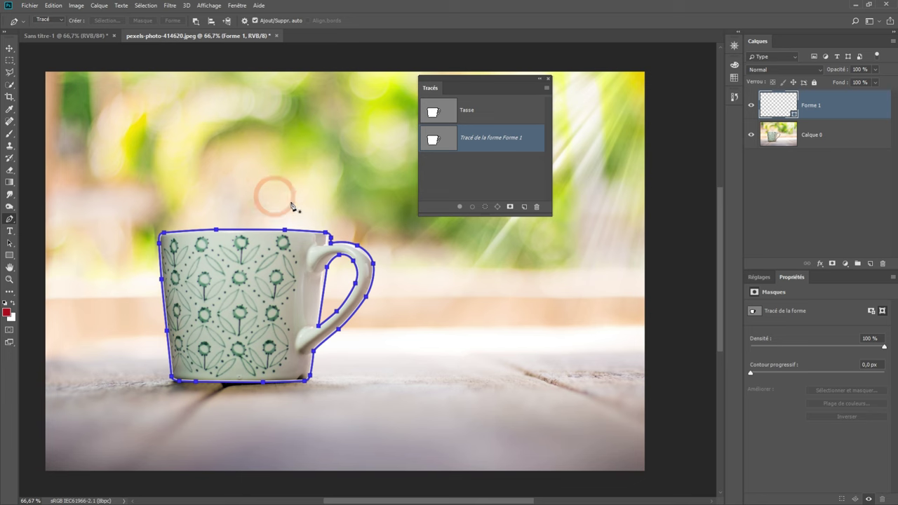
click(494, 167)
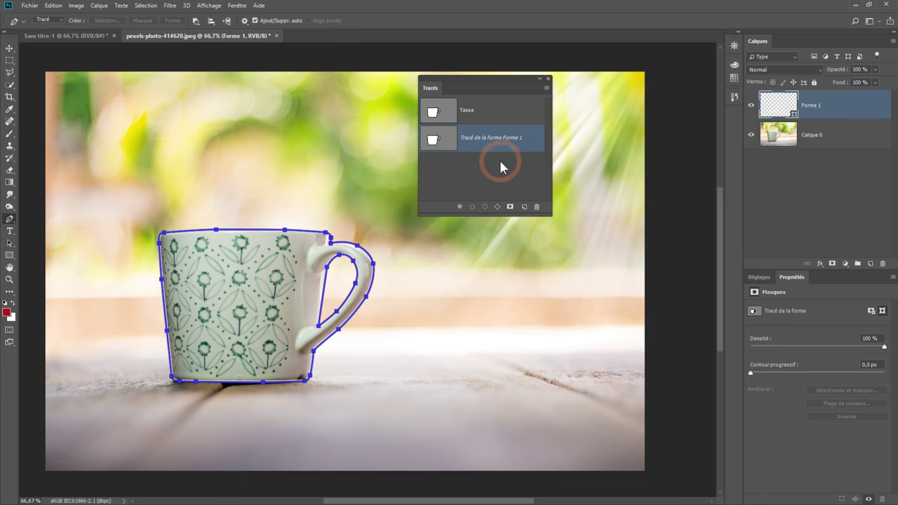
click(751, 137)
click(751, 137)
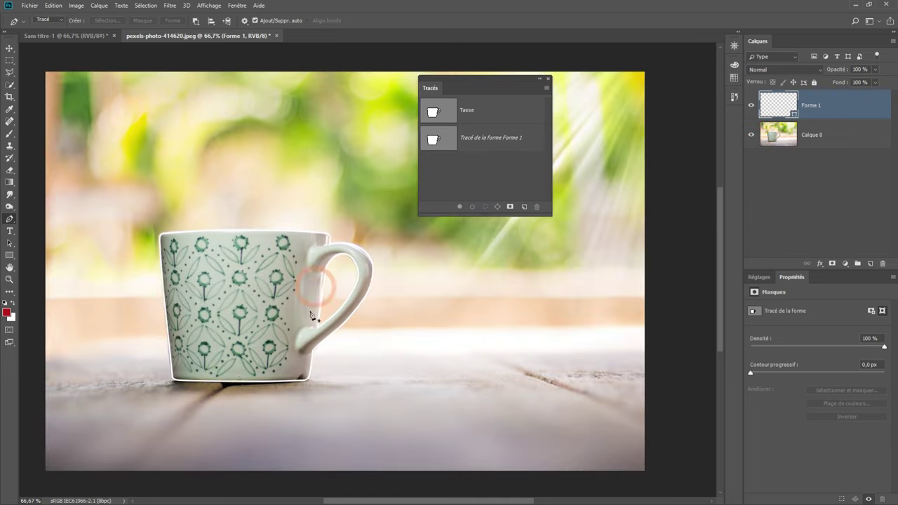
scroll(306, 335, up, 3)
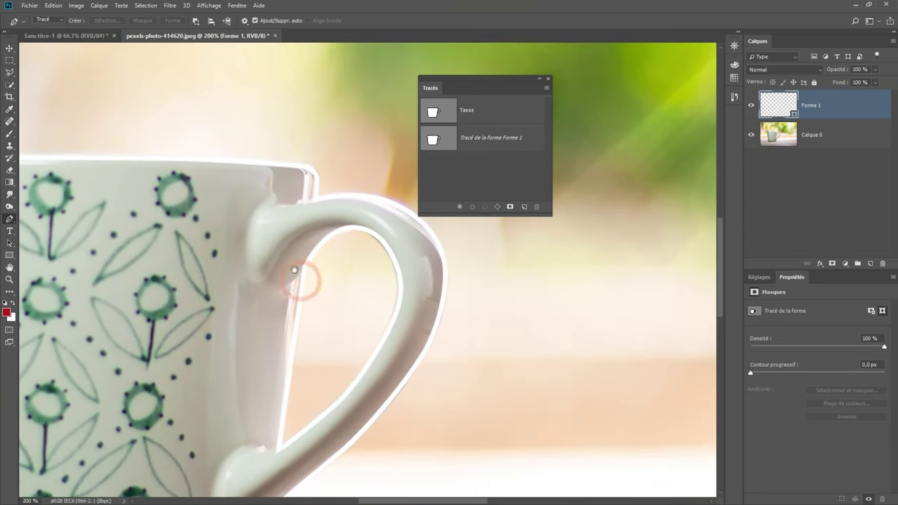
scroll(267, 272, down, 3)
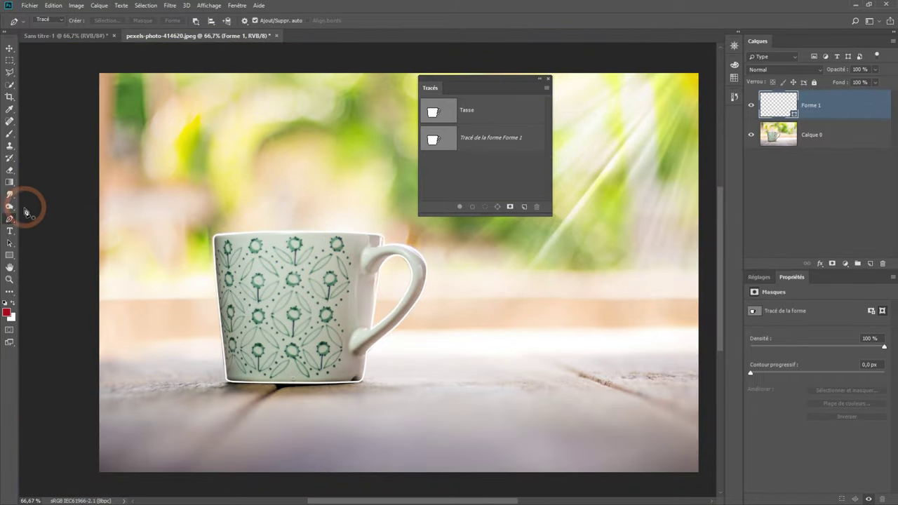
- Try pale yellow, an orange-to-purple gradient and a yellow flower pattern as the cup shape's fill
click(10, 246)
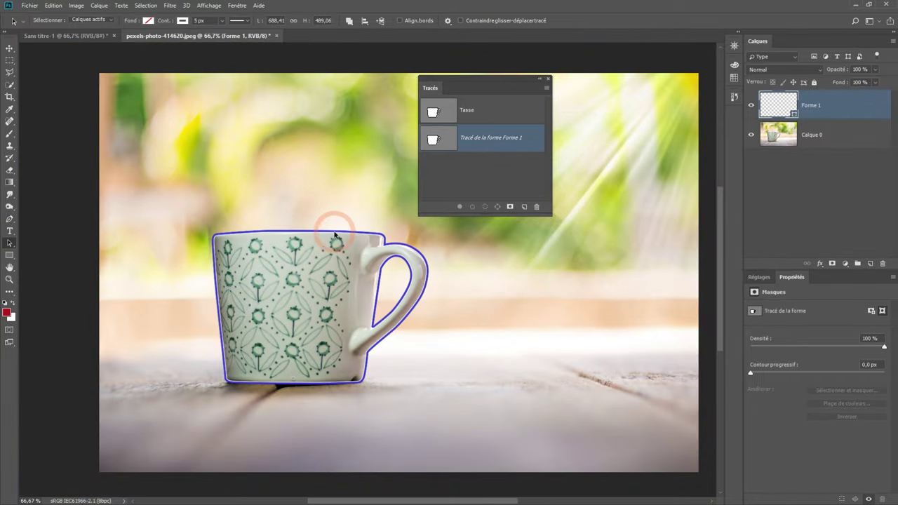
click(147, 21)
click(160, 107)
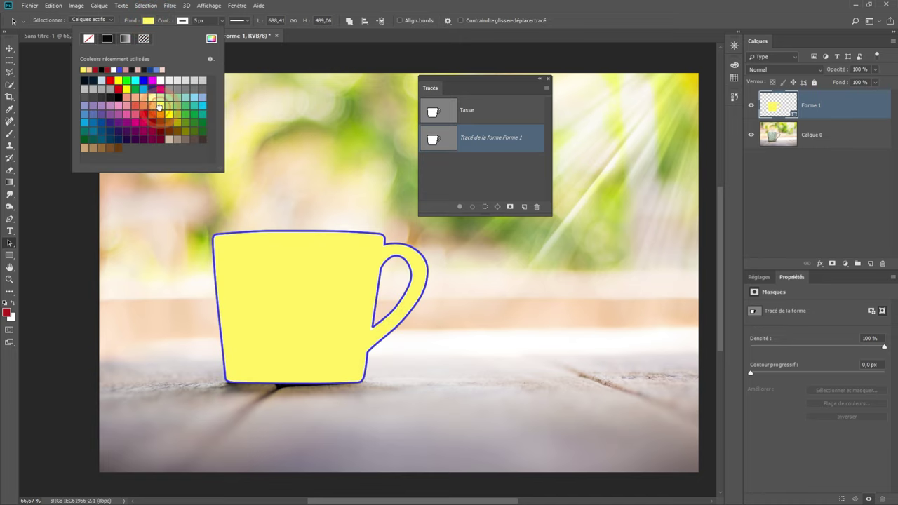
click(108, 39)
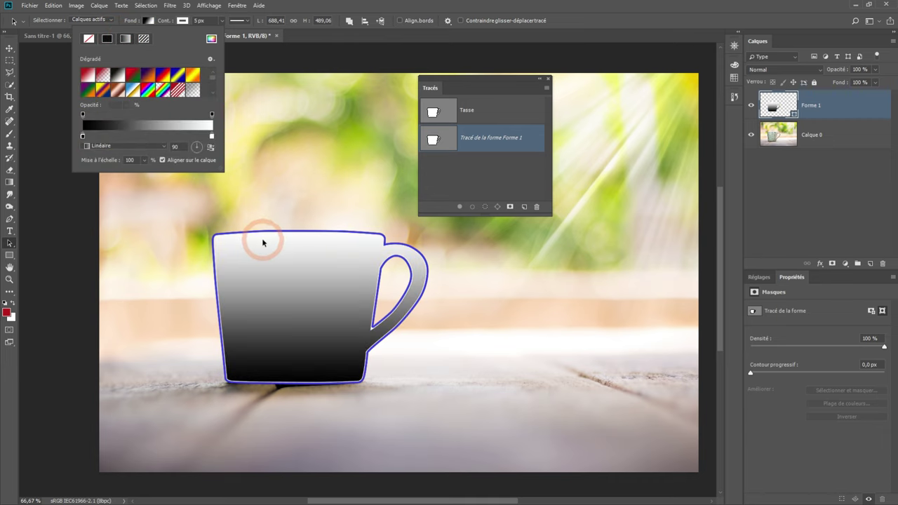
click(153, 74)
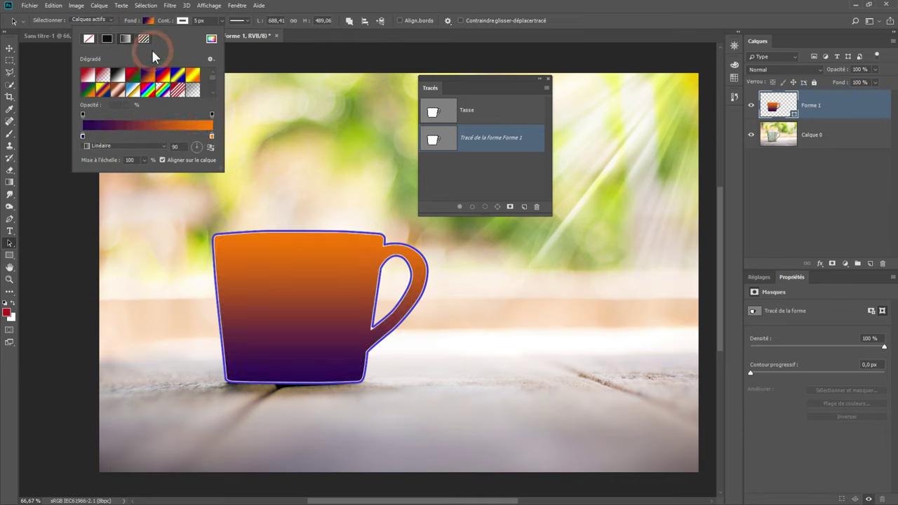
click(143, 39)
click(162, 89)
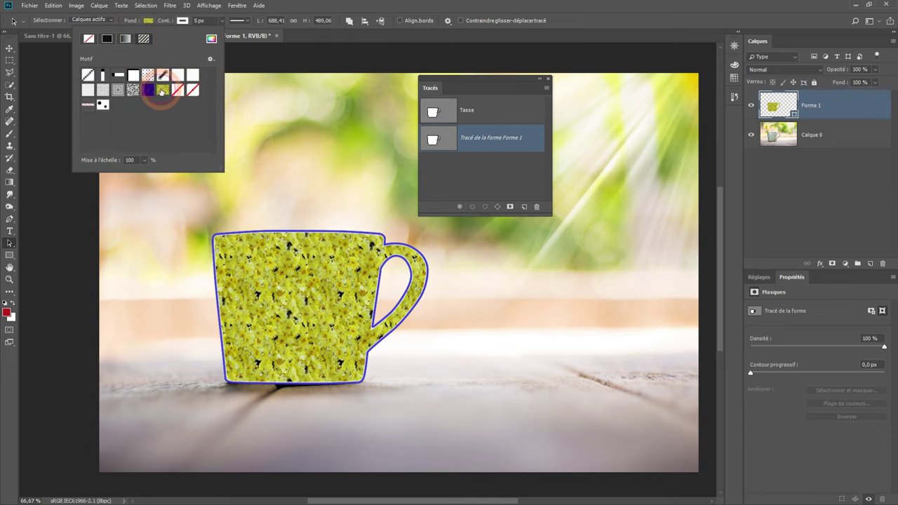
- Try several more patterns and gradients, then switch the cup fill back to a solid colour
click(176, 90)
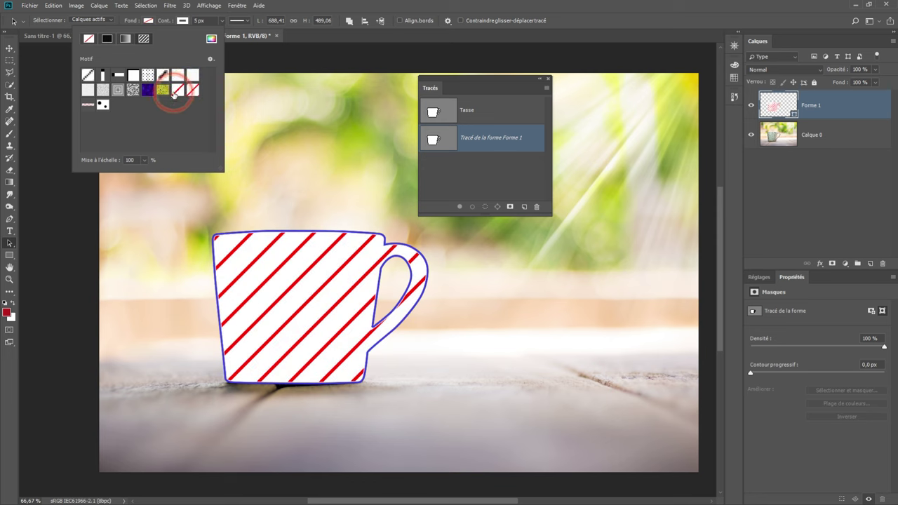
click(147, 91)
click(148, 74)
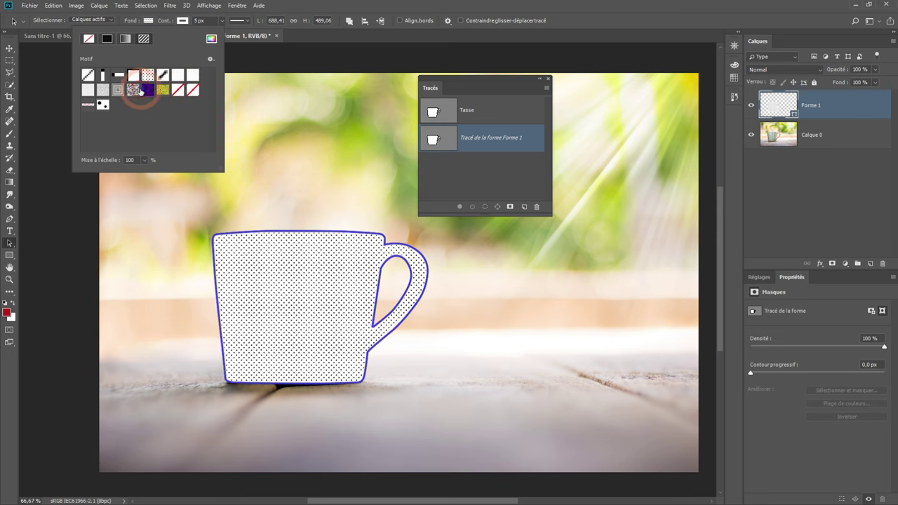
click(133, 90)
click(147, 90)
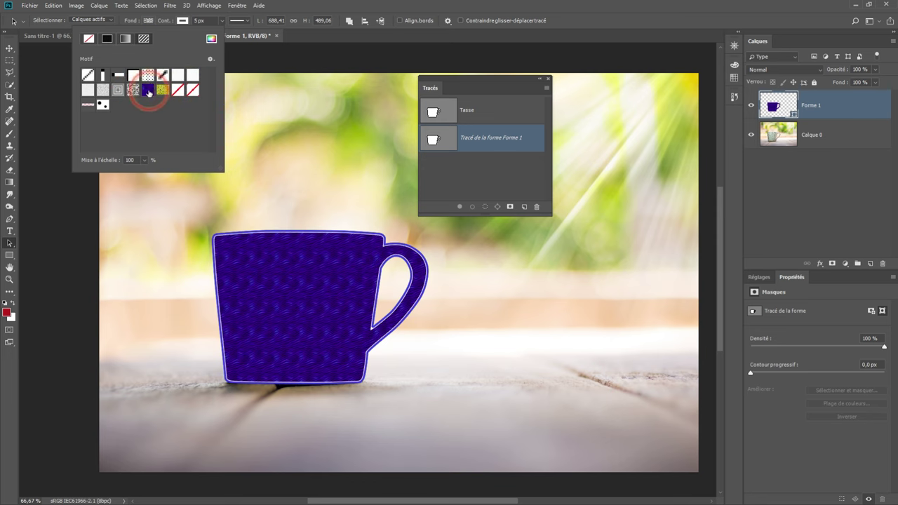
click(125, 39)
click(116, 75)
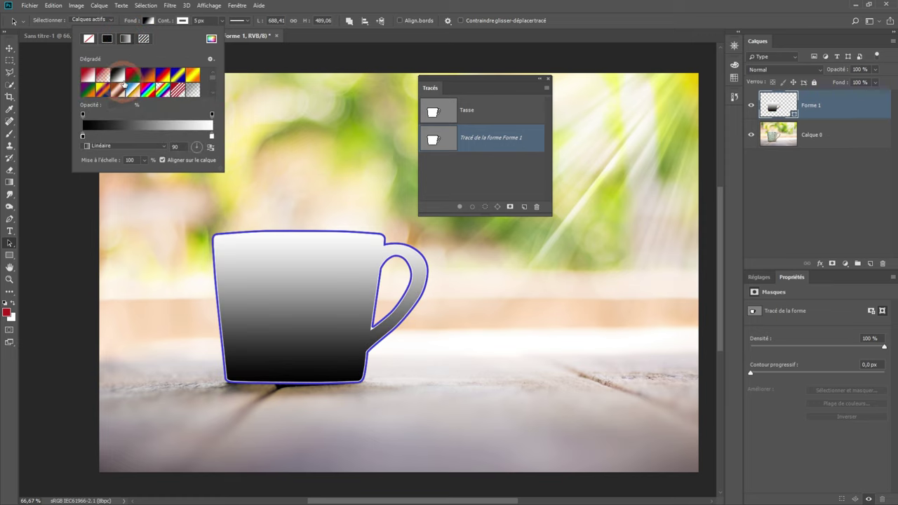
click(133, 73)
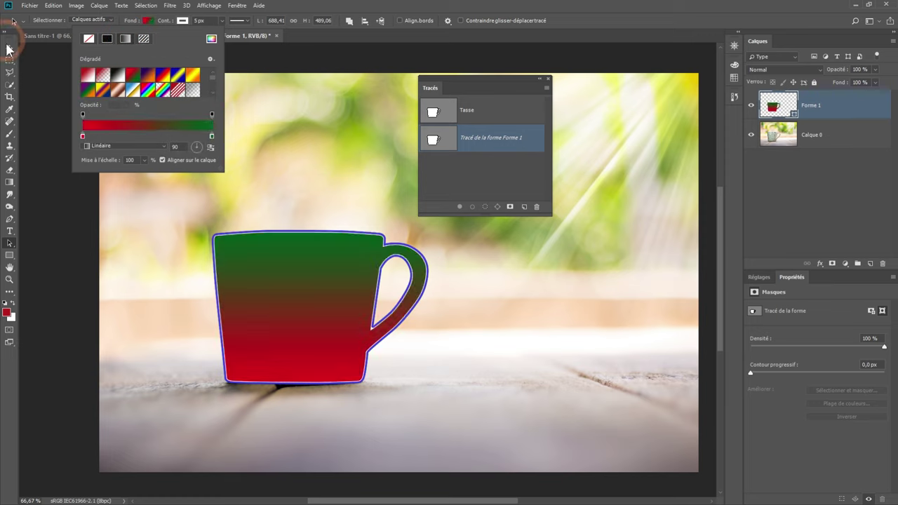
click(123, 39)
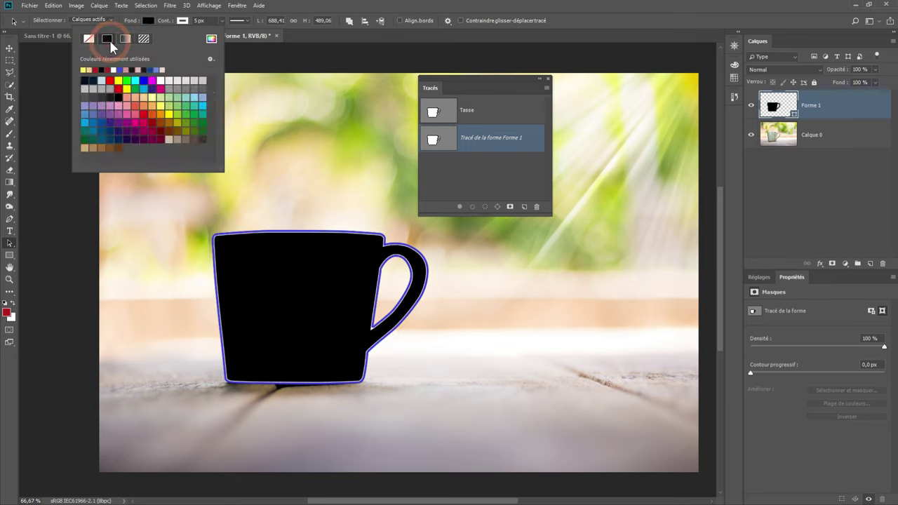
click(157, 73)
- Fill the cup shape magenta with a light-blue stroke about 35 px wide
click(159, 92)
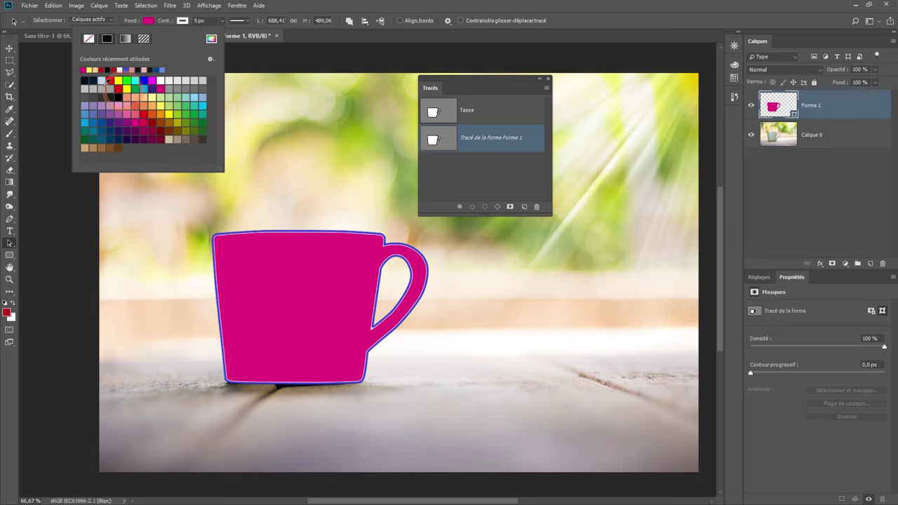
click(183, 21)
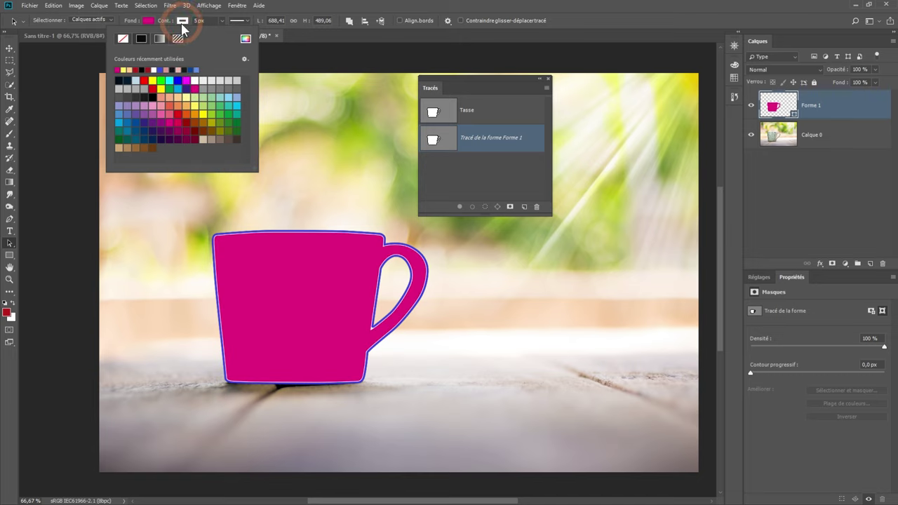
click(234, 105)
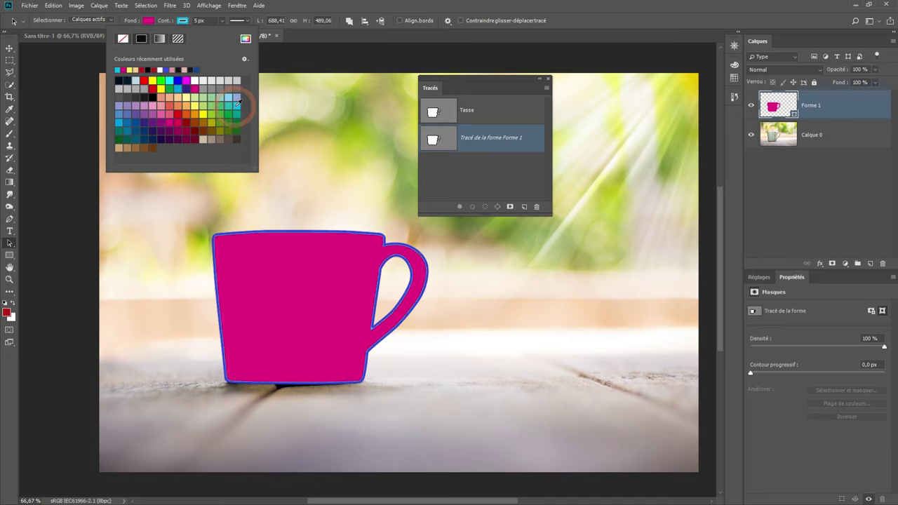
click(222, 20)
drag(223, 35, 237, 35)
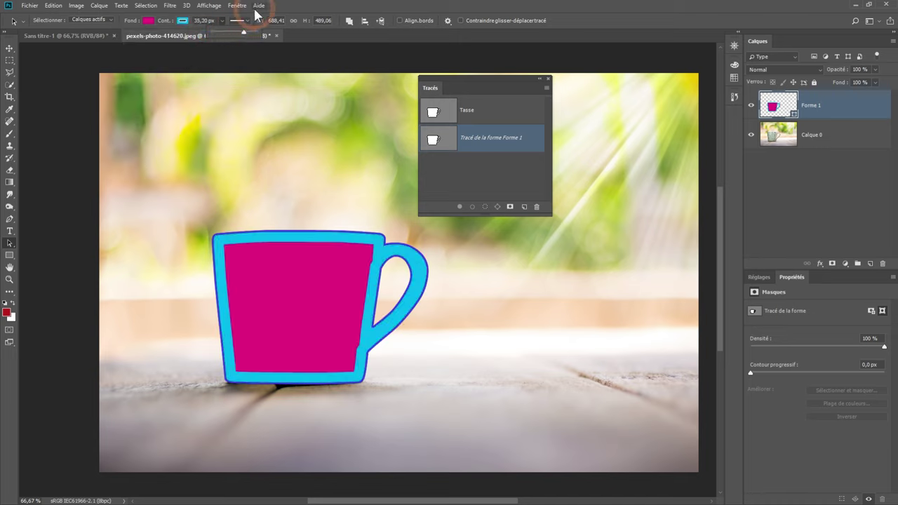
click(259, 6)
click(310, 6)
click(260, 21)
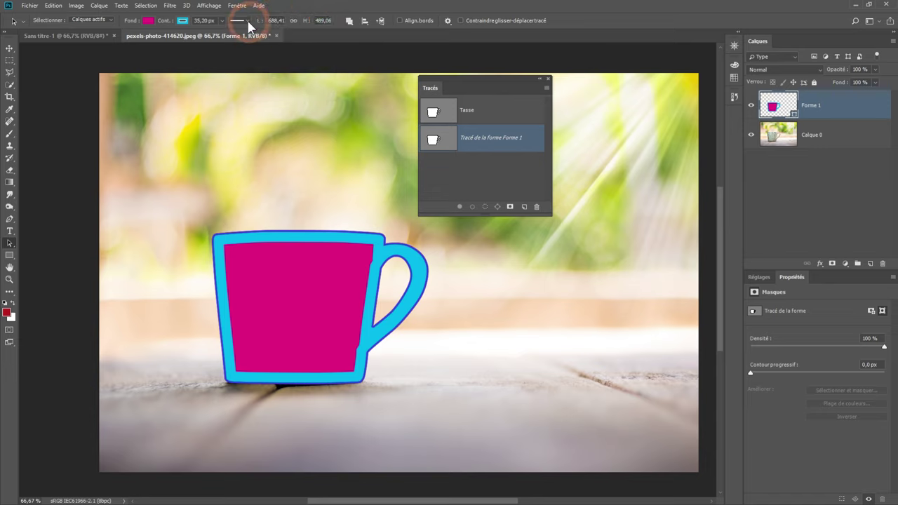
- Align the cup shape's stroke to the outside of its outline
click(239, 20)
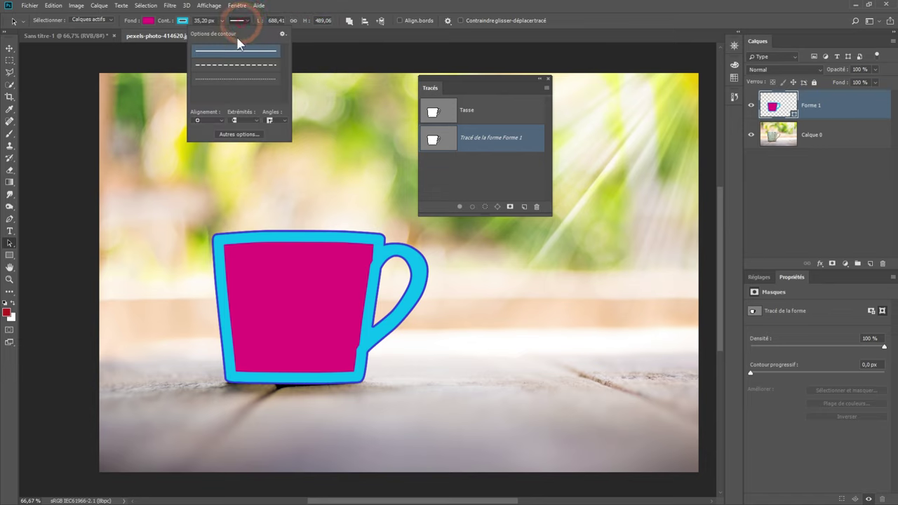
click(223, 121)
click(207, 141)
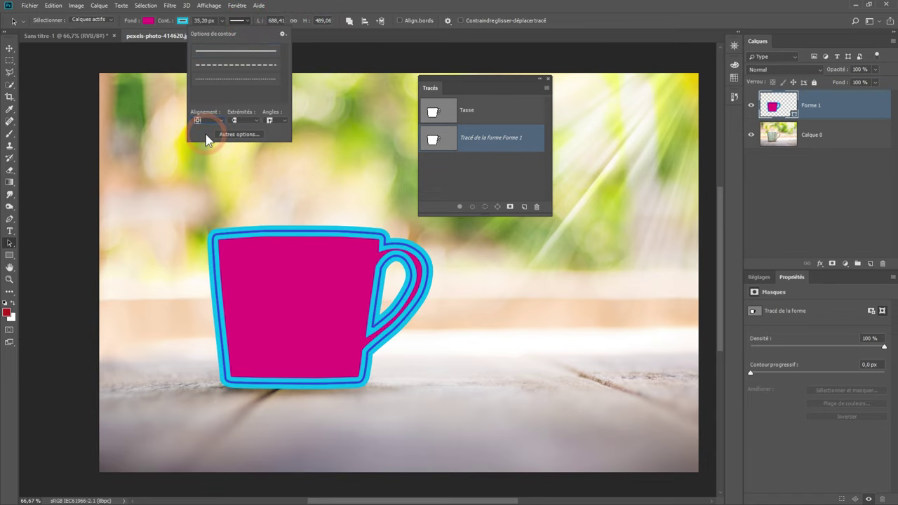
click(221, 120)
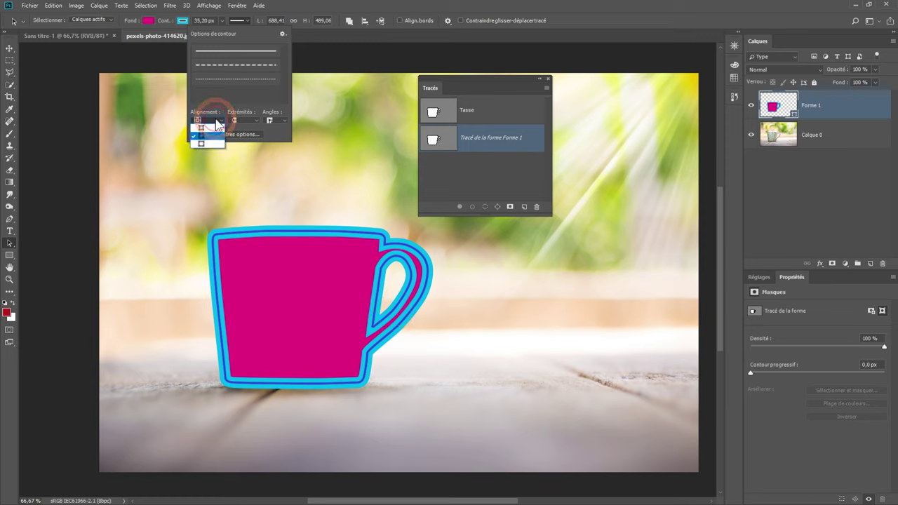
click(208, 144)
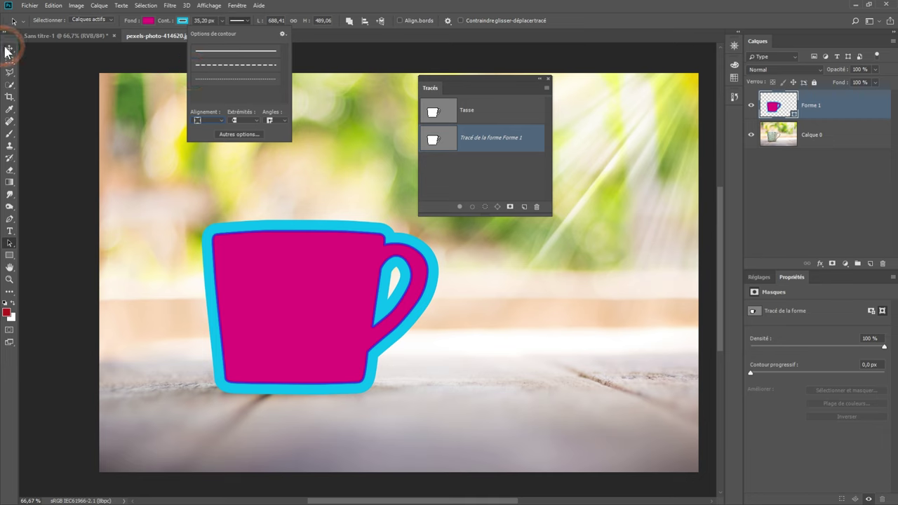
click(7, 50)
- Drag the magenta cup shape onto the table and move the Paths panel left over the photo
click(285, 166)
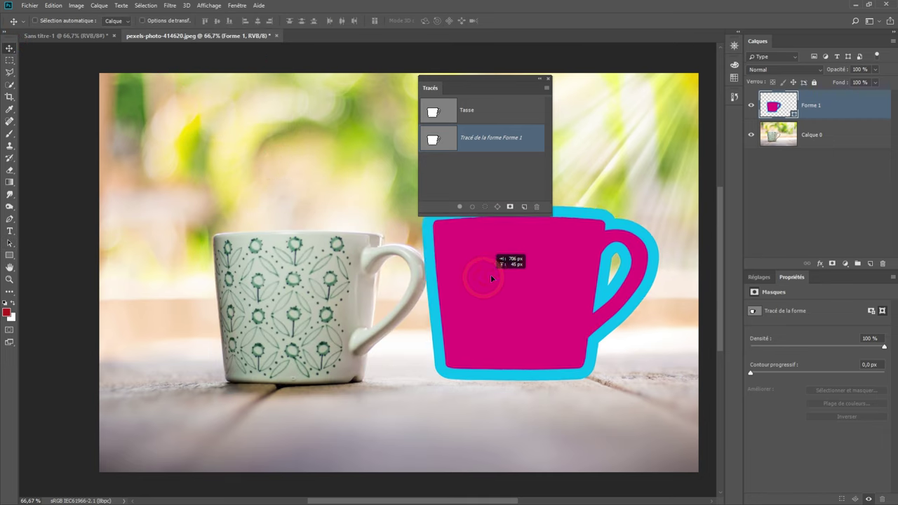
drag(254, 296, 489, 300)
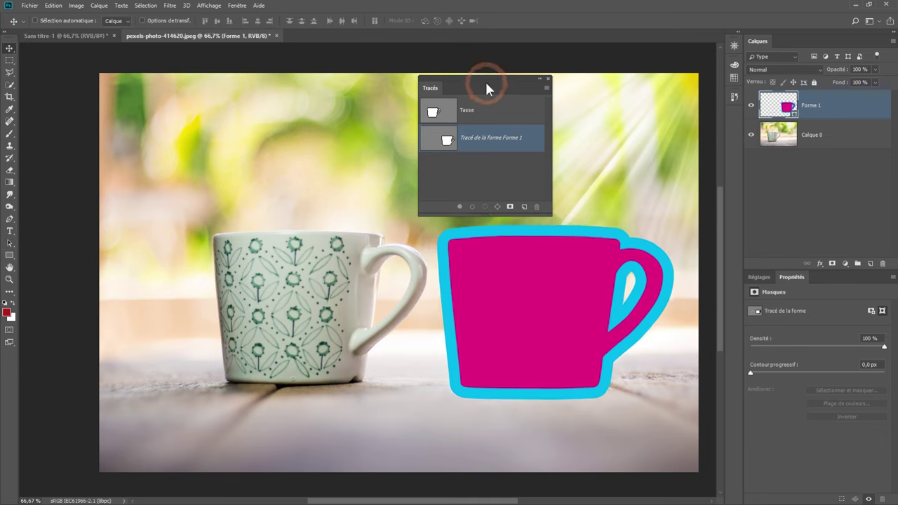
drag(489, 83, 338, 81)
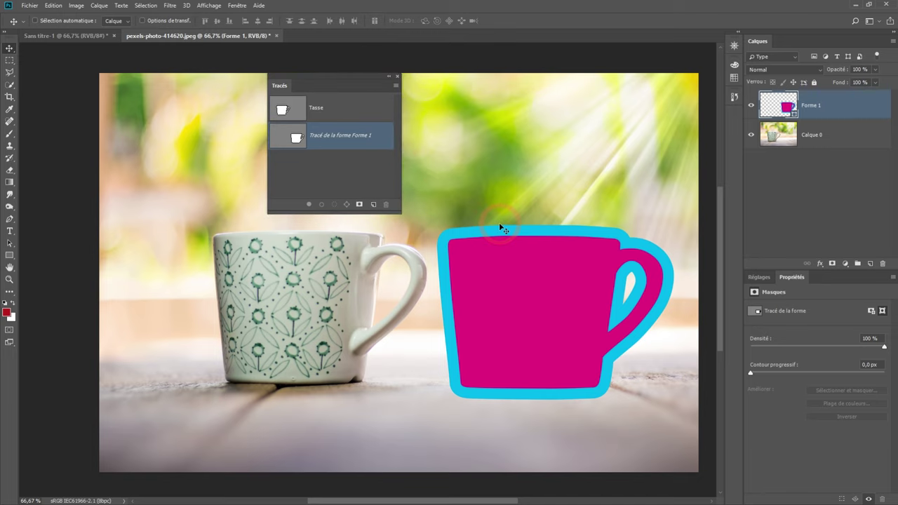
- Undo the shape move, light-blue stroke and magenta fill to reveal the original cup
key(ctrl+z)
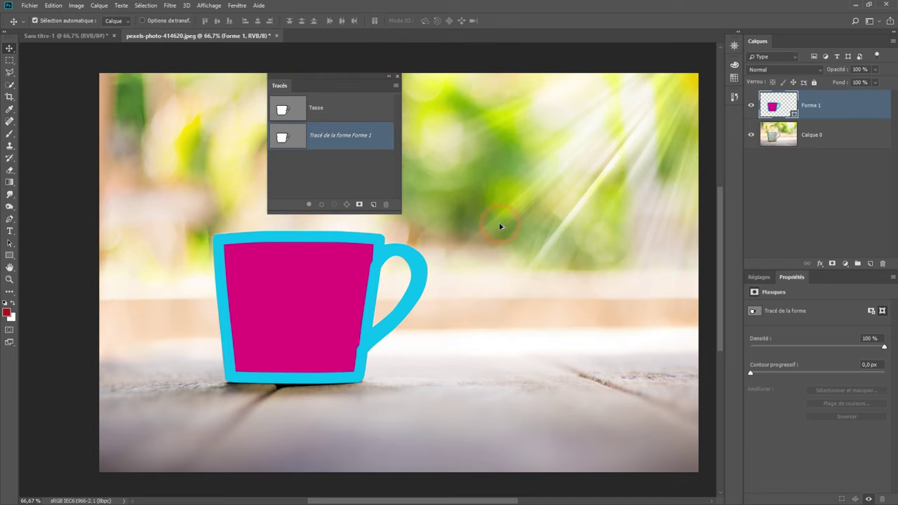
key(ctrl+z)
key(ctrl+z)
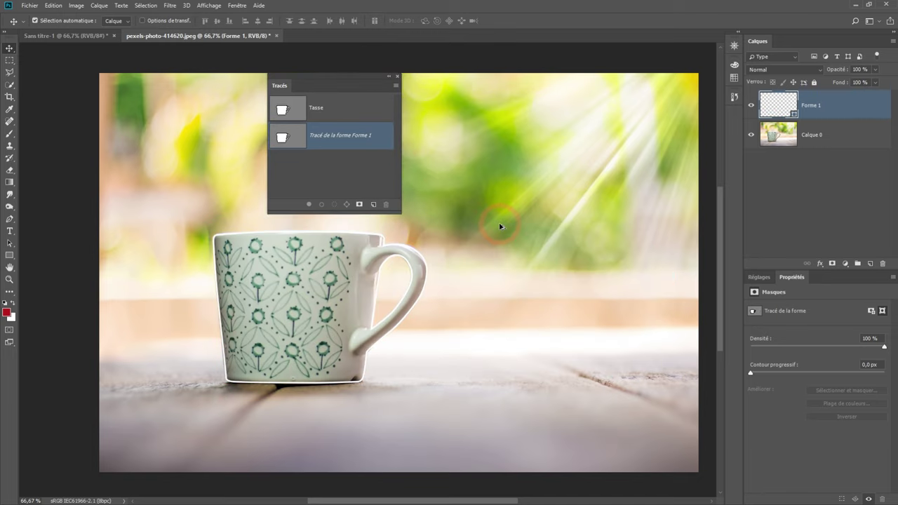
key(ctrl+z)
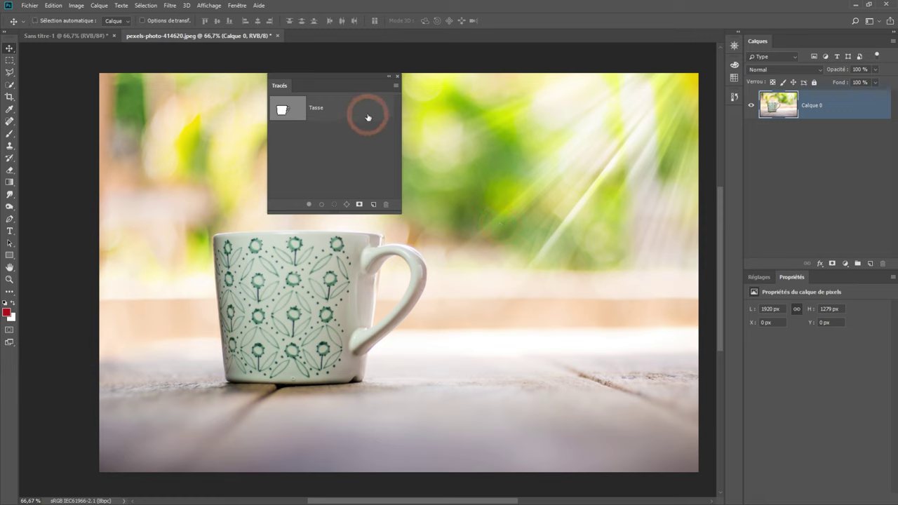
- Add a Solid Color fill layer, Fond 1, from the Tasse path, recoloured from red to blue
click(351, 114)
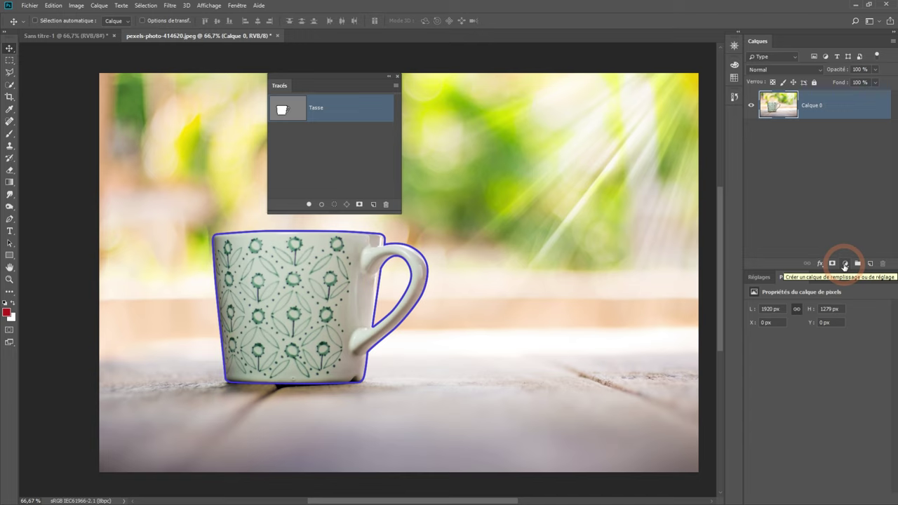
click(845, 264)
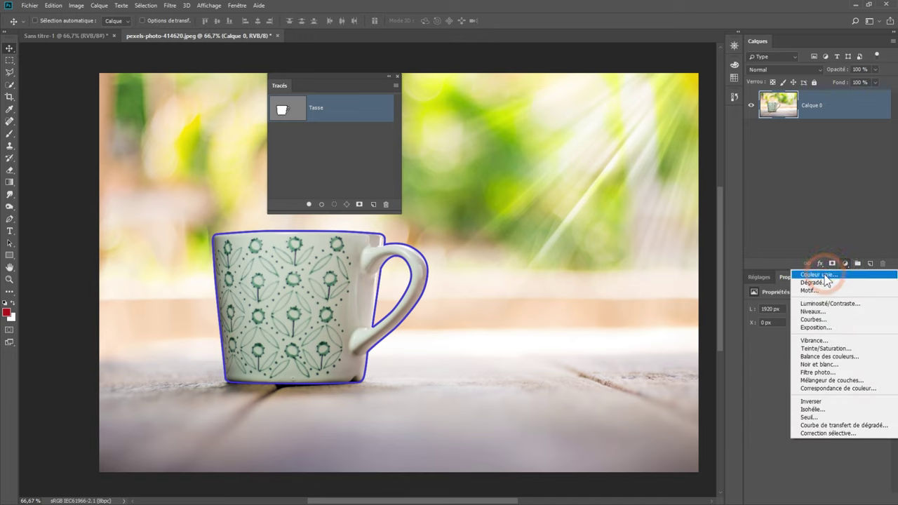
click(817, 274)
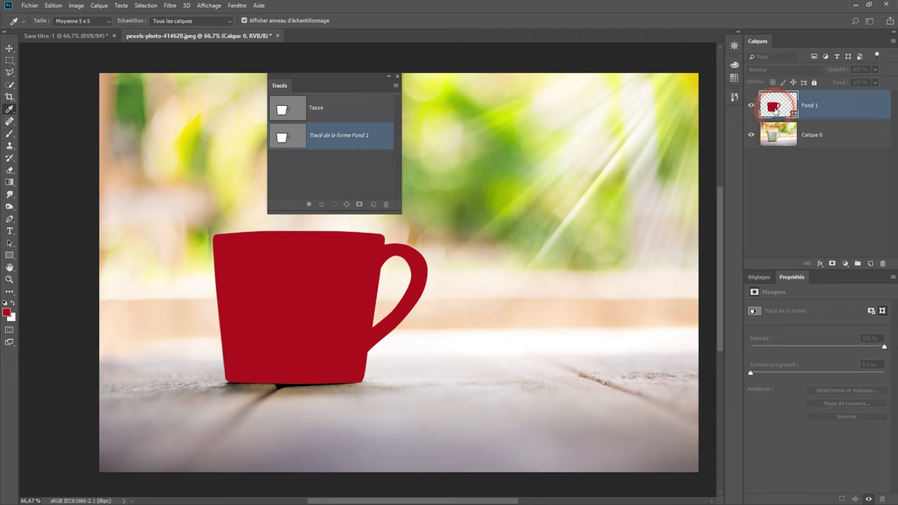
double_click(774, 107)
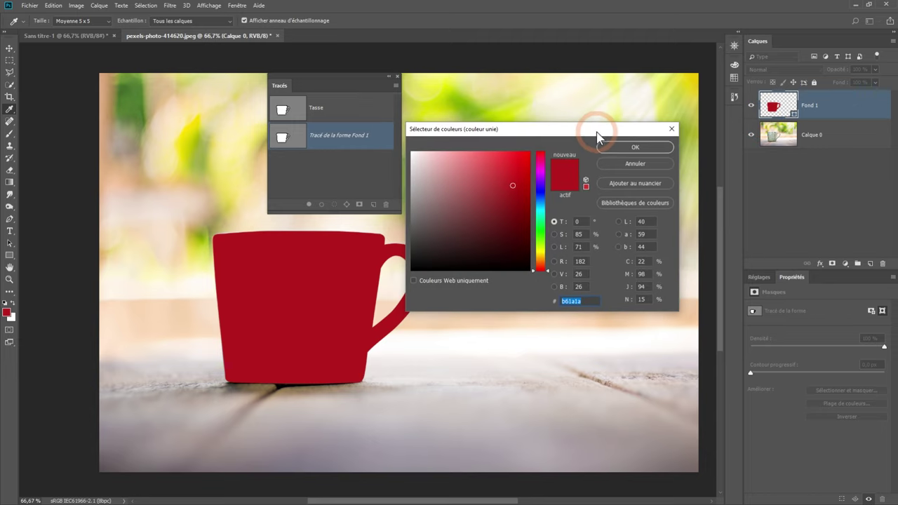
drag(539, 204, 541, 205)
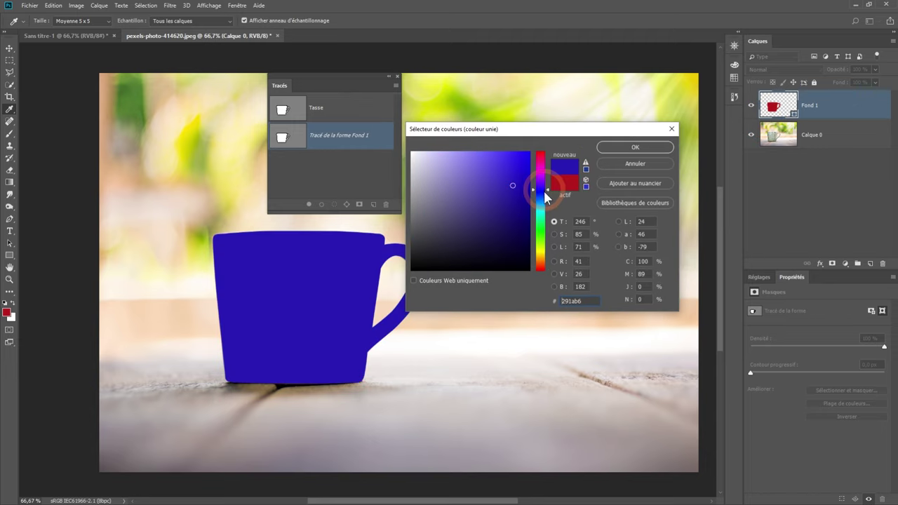